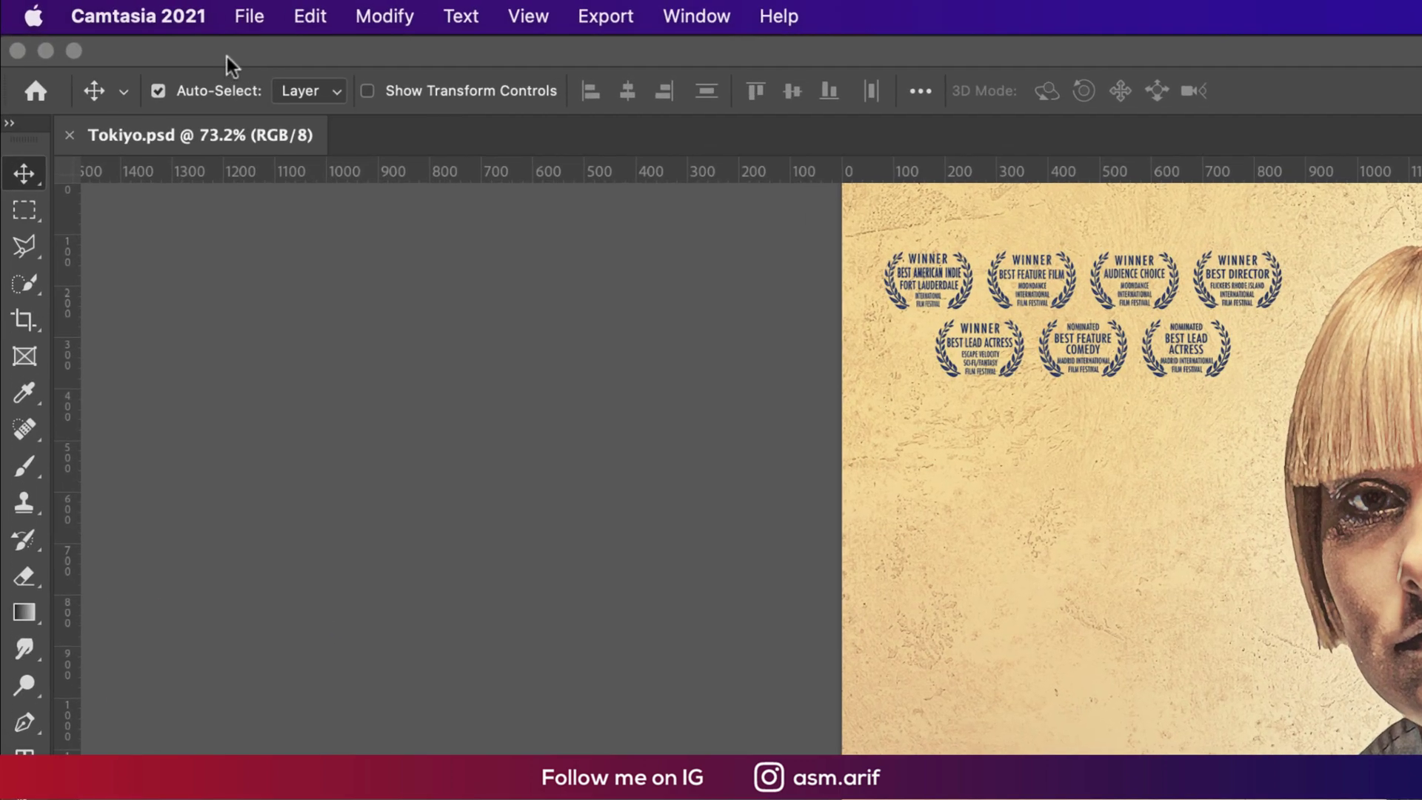
Create a new document from the Print preset Letter, 8.5 x 11 inches at 300 ppi in RGB with a white background.
click(99, 6)
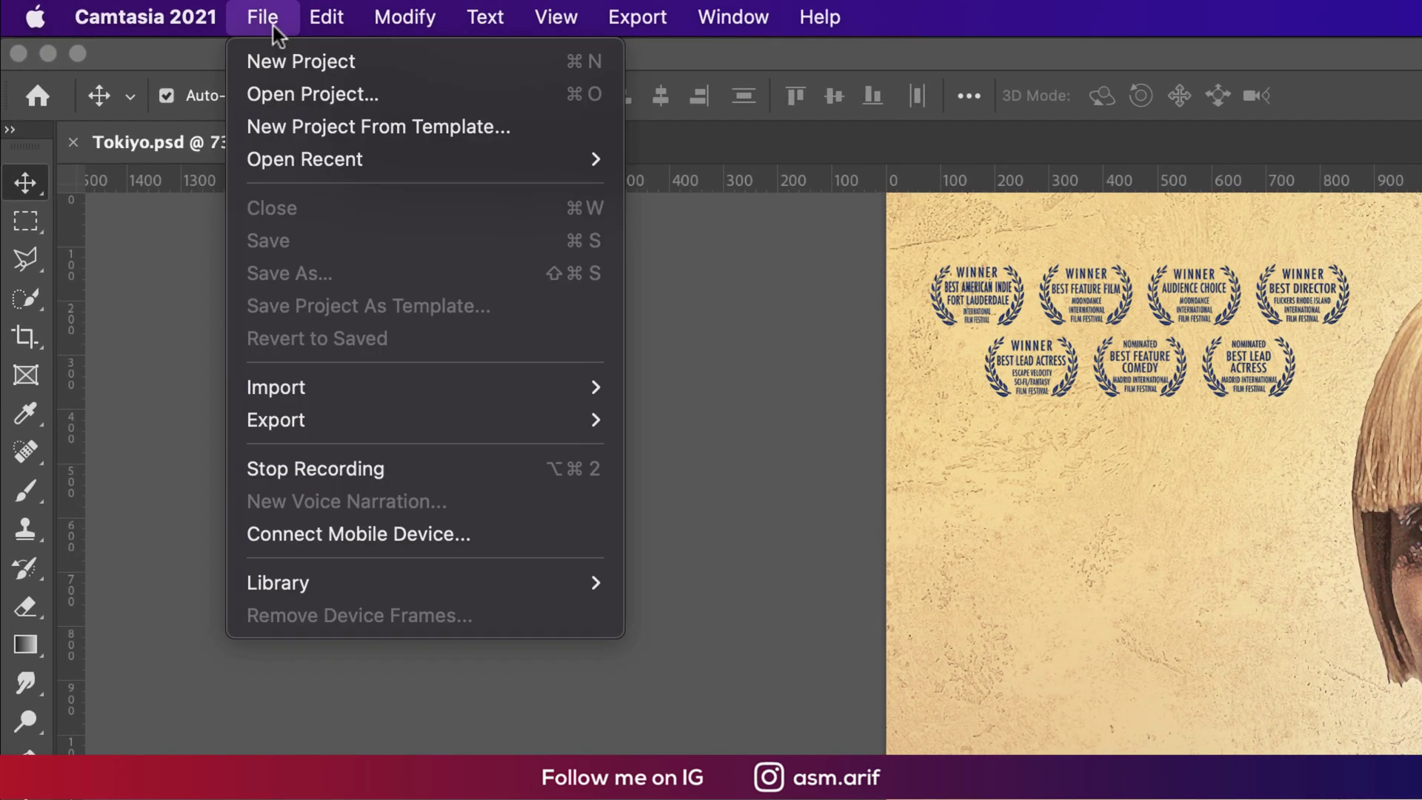
click(181, 435)
click(225, 16)
click(235, 54)
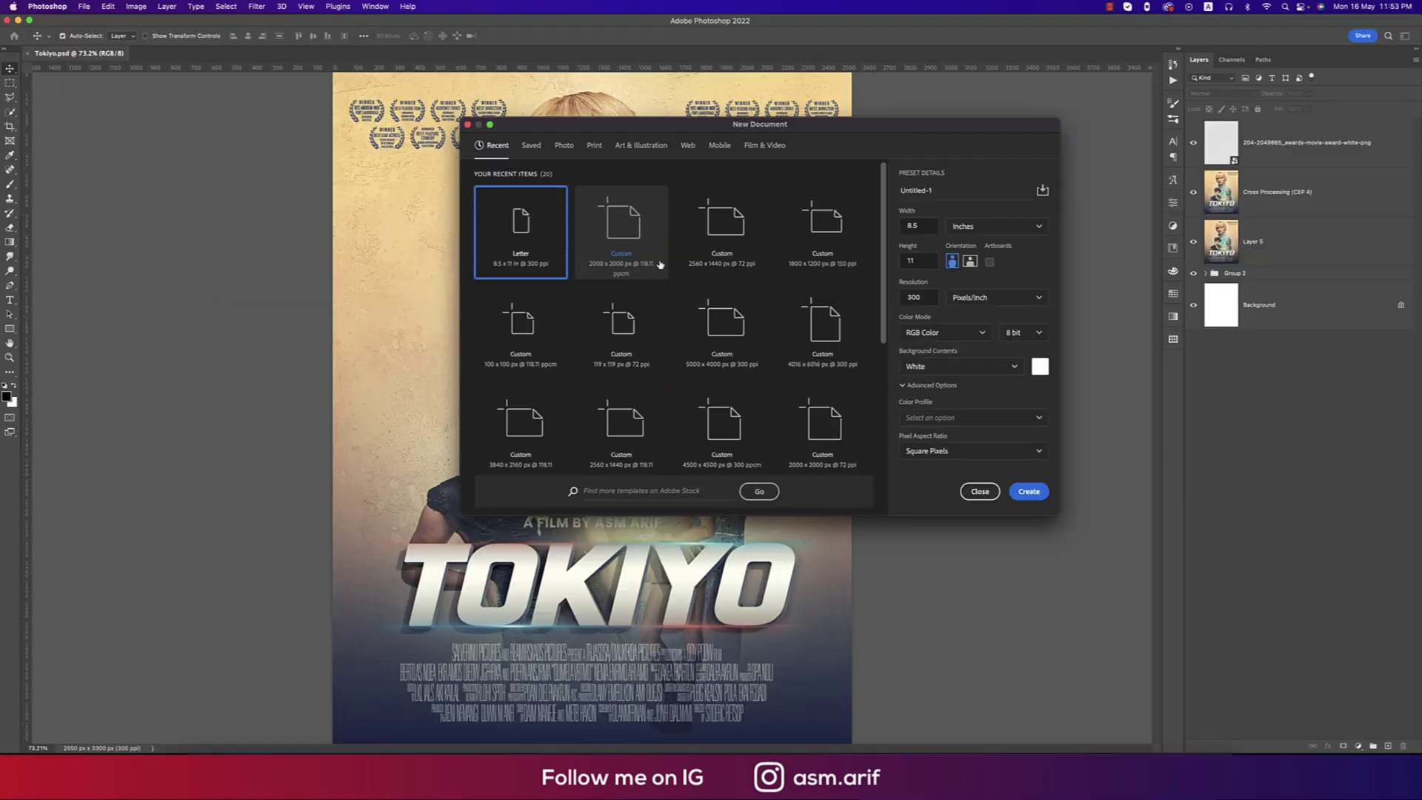
click(595, 147)
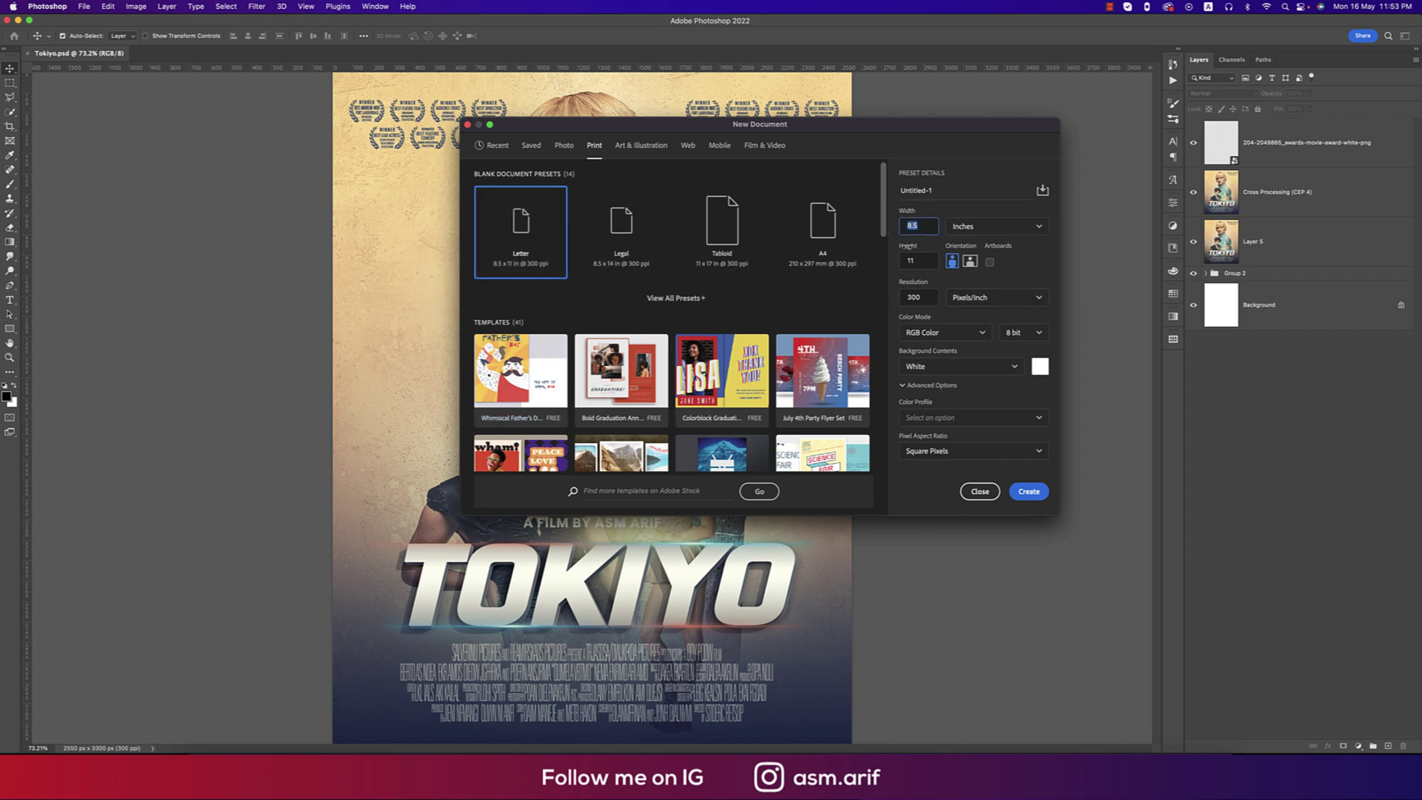
key(Tab)
click(1027, 491)
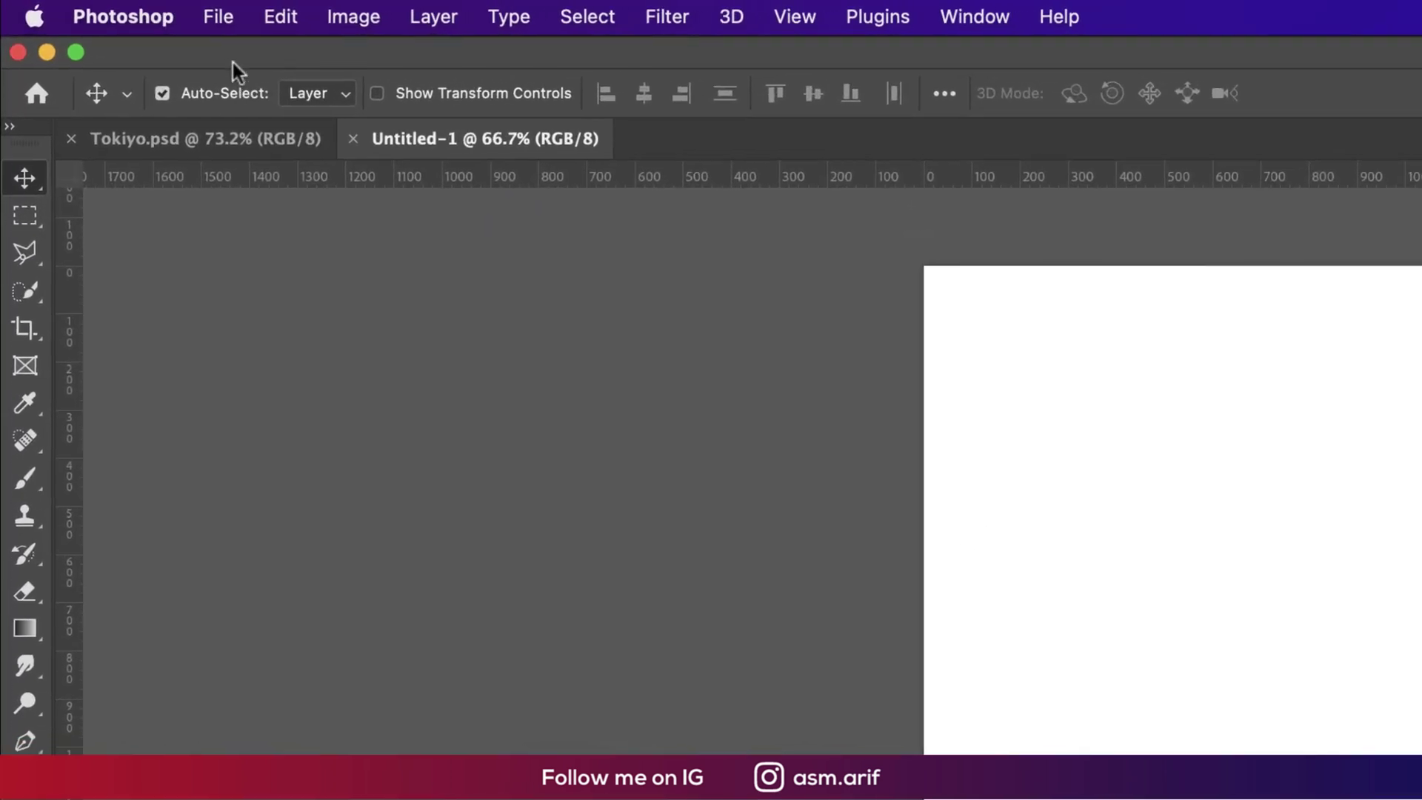
Place the grey concrete texture image from Downloads as embedded and scale it to cover the full canvas, aligned to its top edge.
click(84, 6)
click(207, 305)
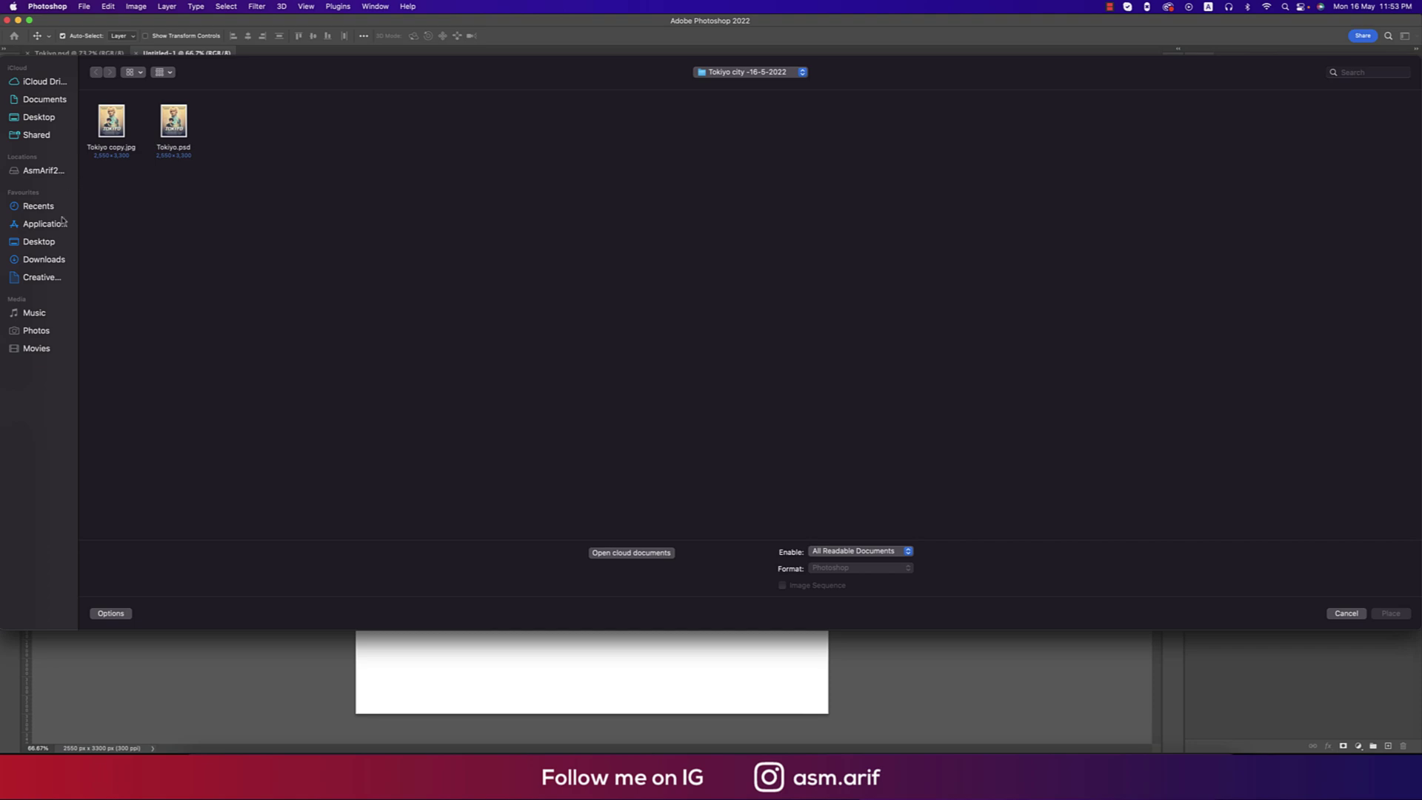
click(55, 259)
double_click(420, 134)
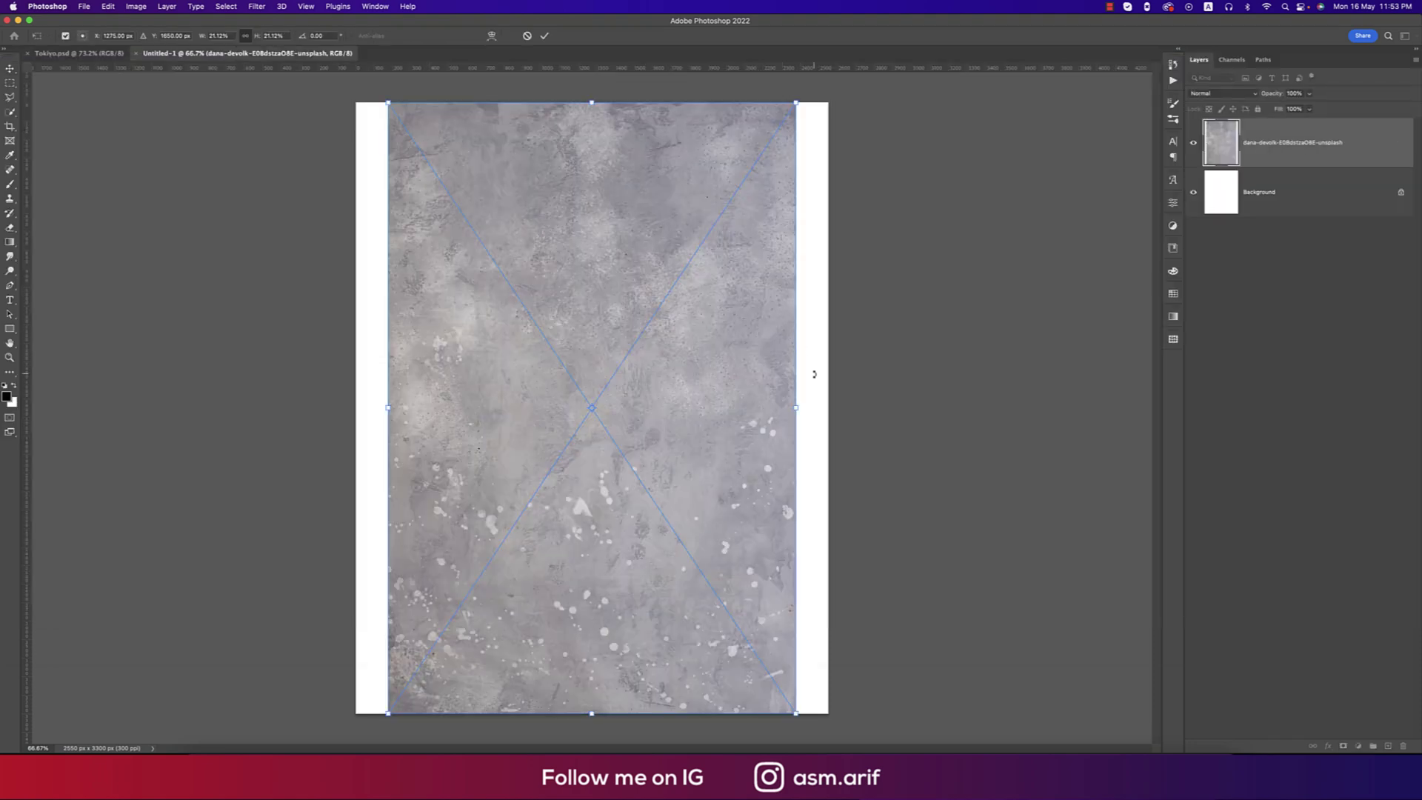
drag(797, 407, 823, 403)
drag(775, 330, 778, 373)
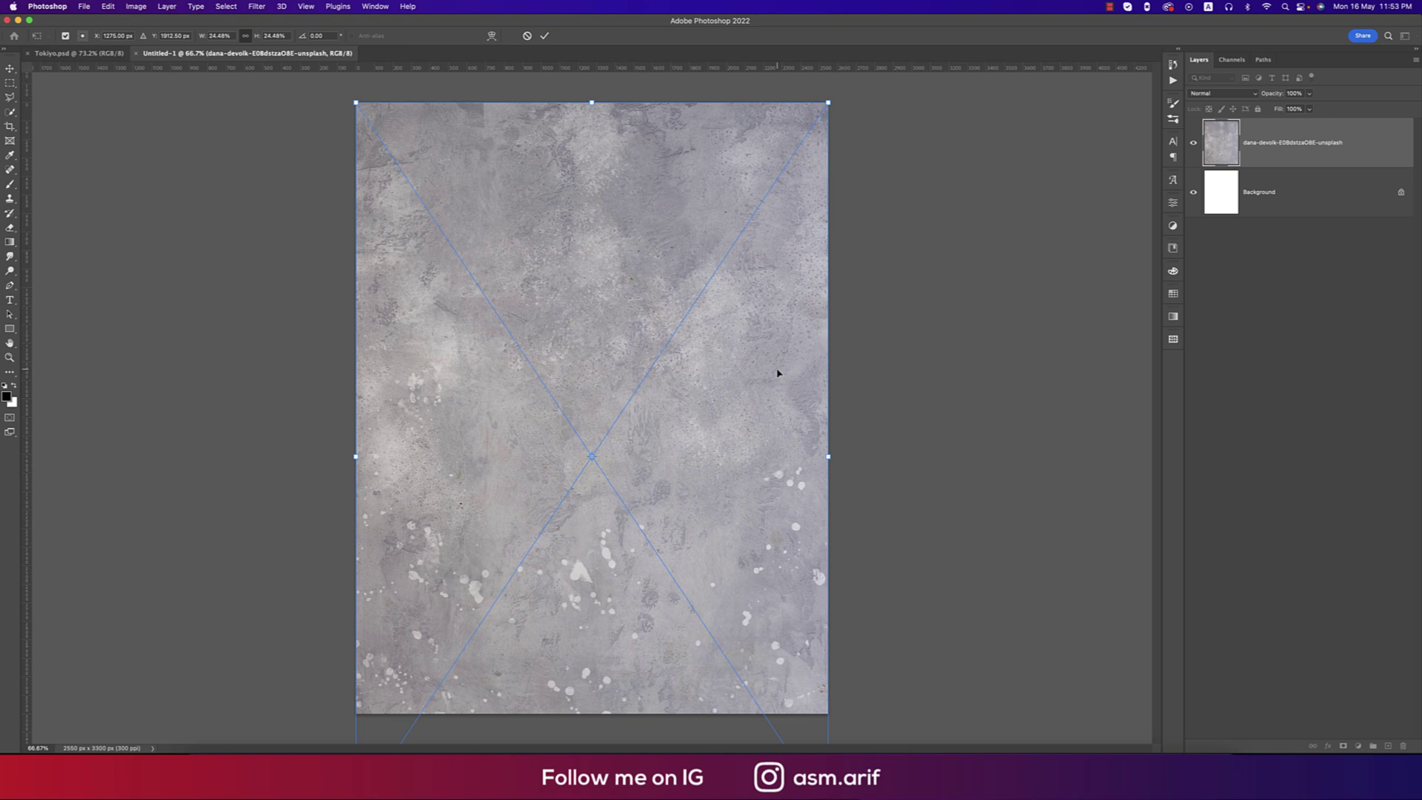
key(Return)
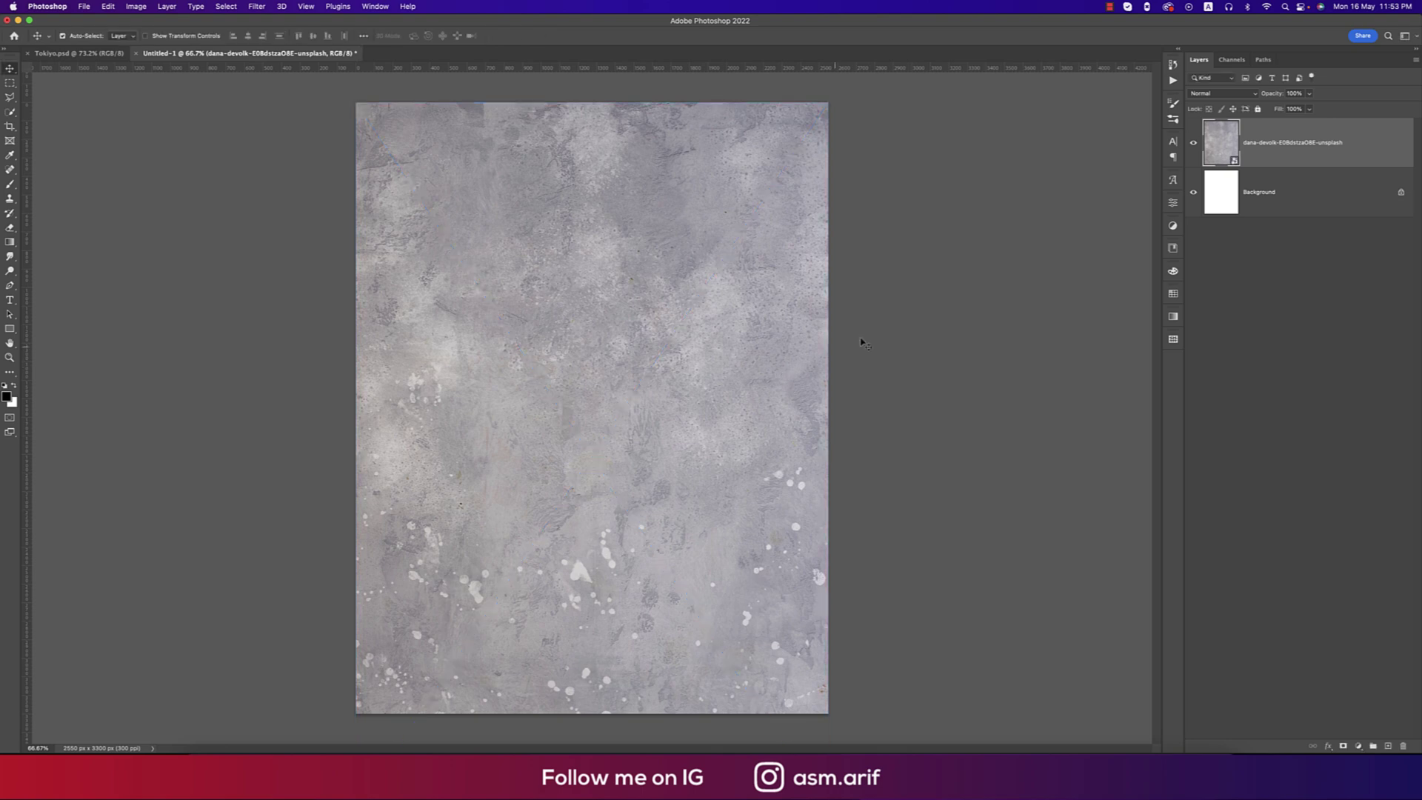
Rasterize the placed texture layer and rename it "bg".
right_click(1261, 155)
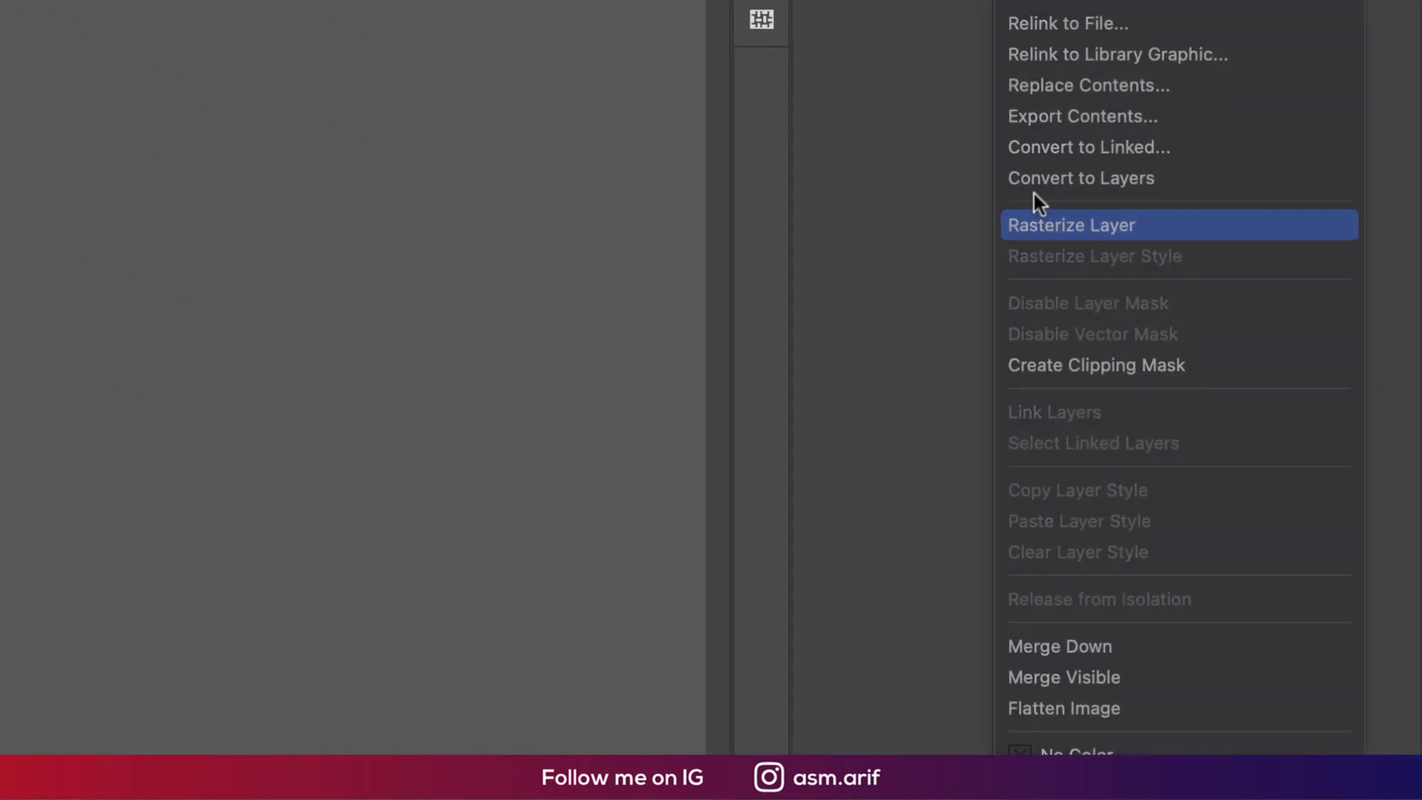
click(1036, 222)
double_click(990, 63)
text(bg)
key(Return)
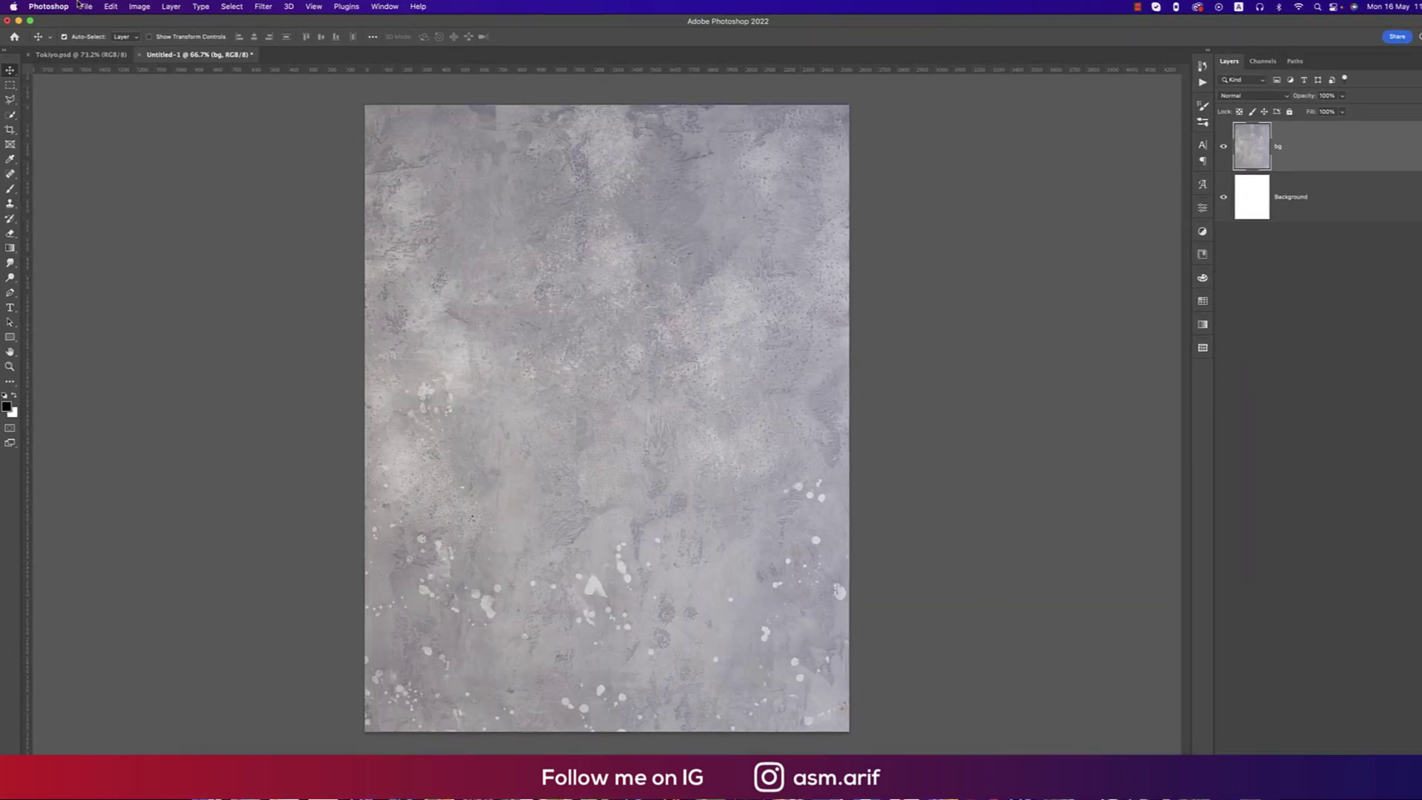
Place the stock_model_62 photo from Downloads as embedded above the bg layer at its default size.
click(84, 8)
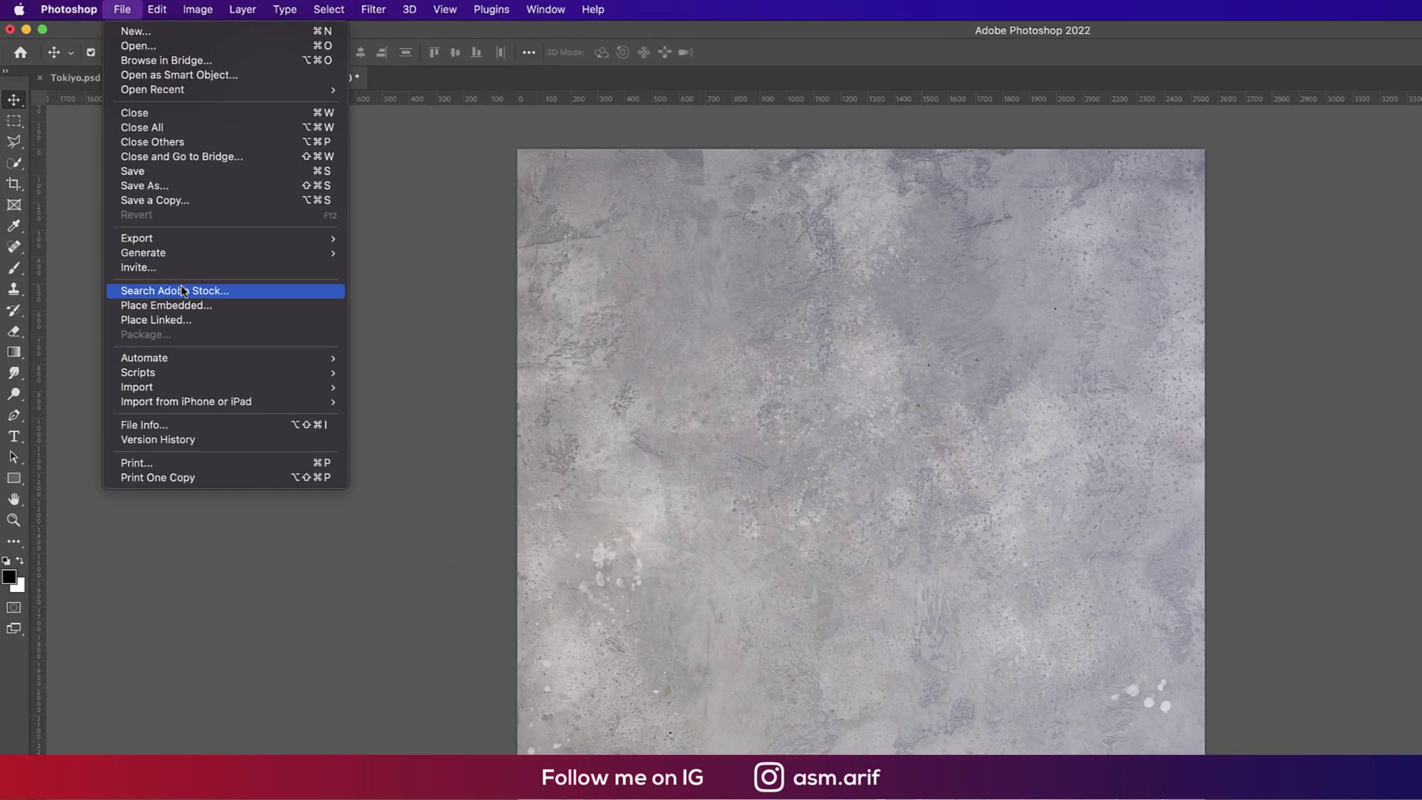
click(184, 306)
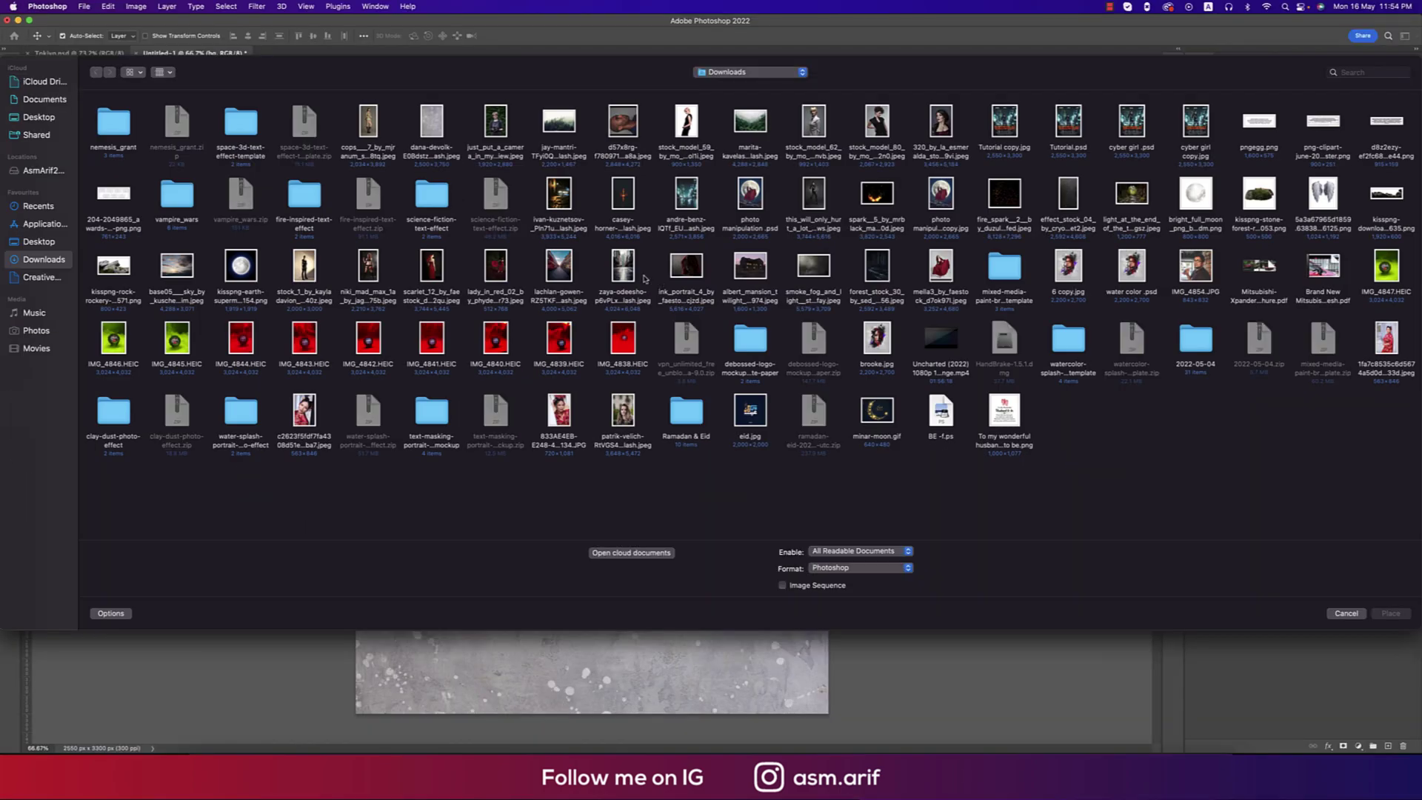
double_click(813, 122)
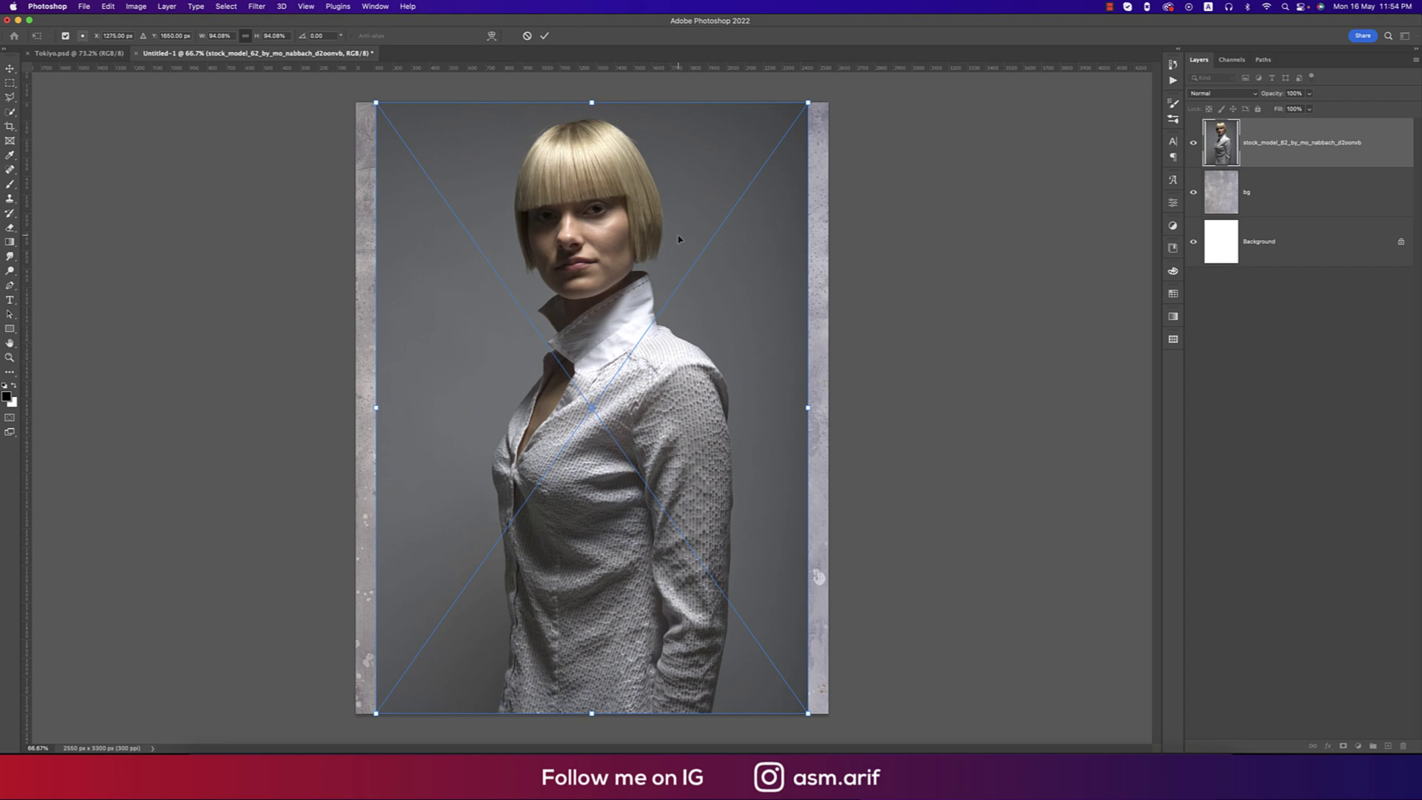
key(Return)
Rasterize the stock model layer and rename it "big girl".
right_click(1218, 152)
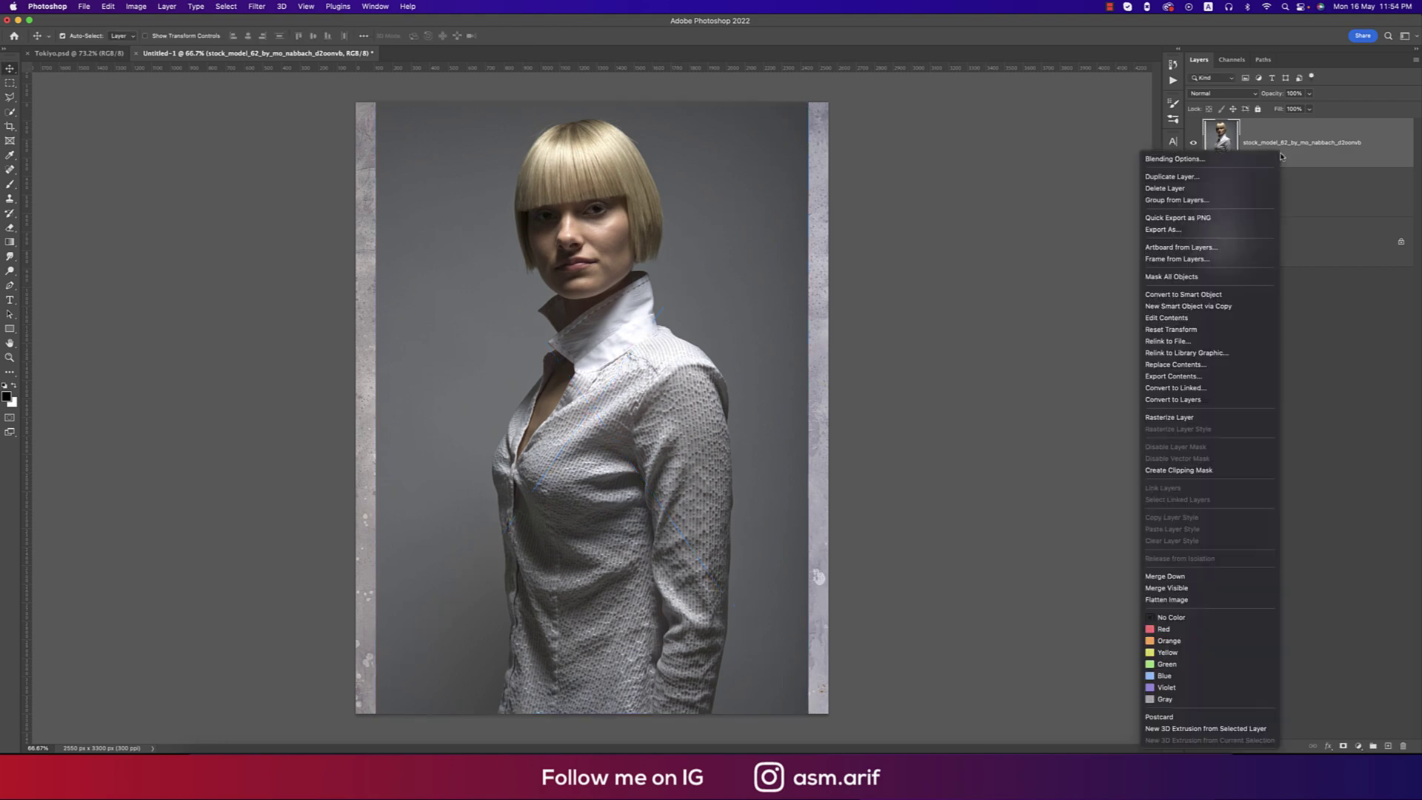
click(1181, 419)
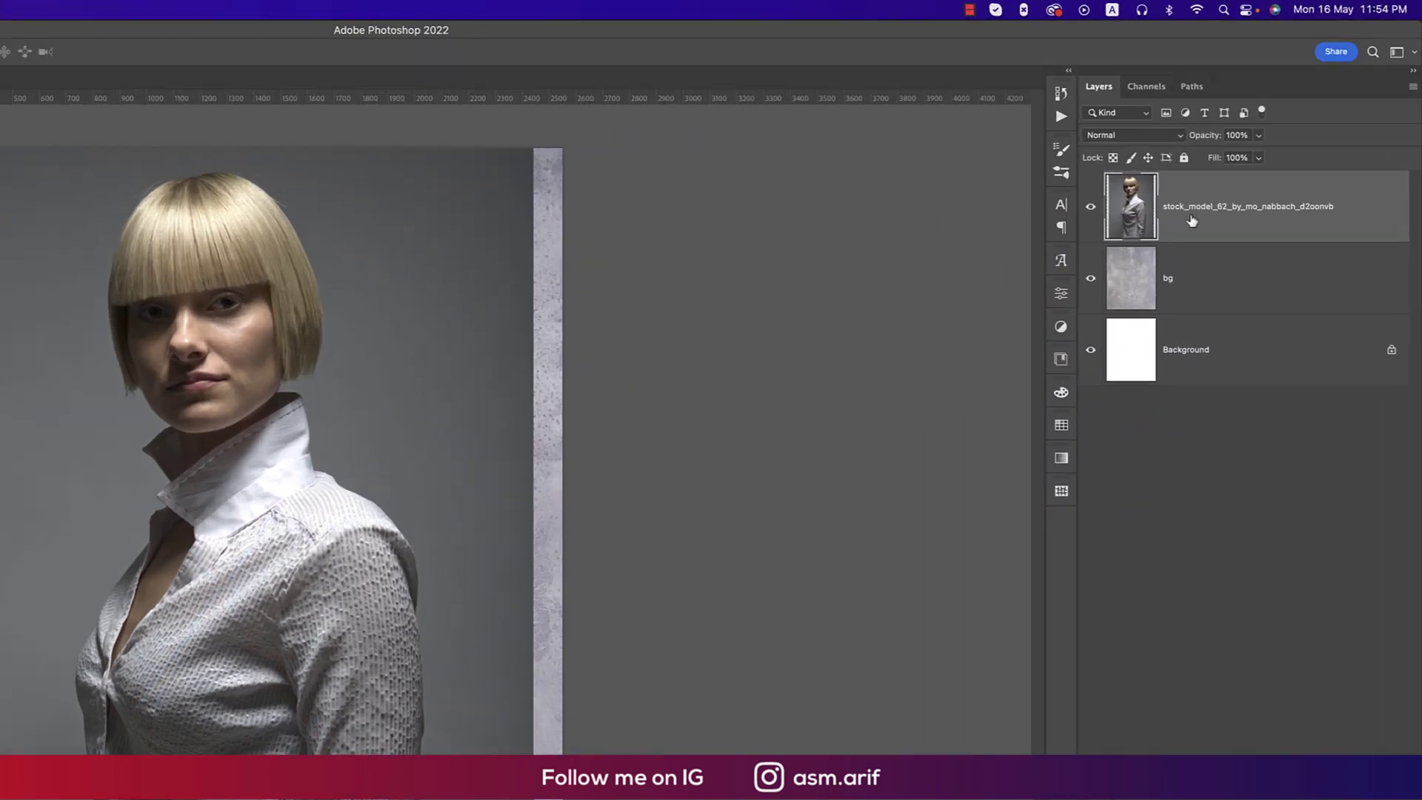
double_click(1266, 143)
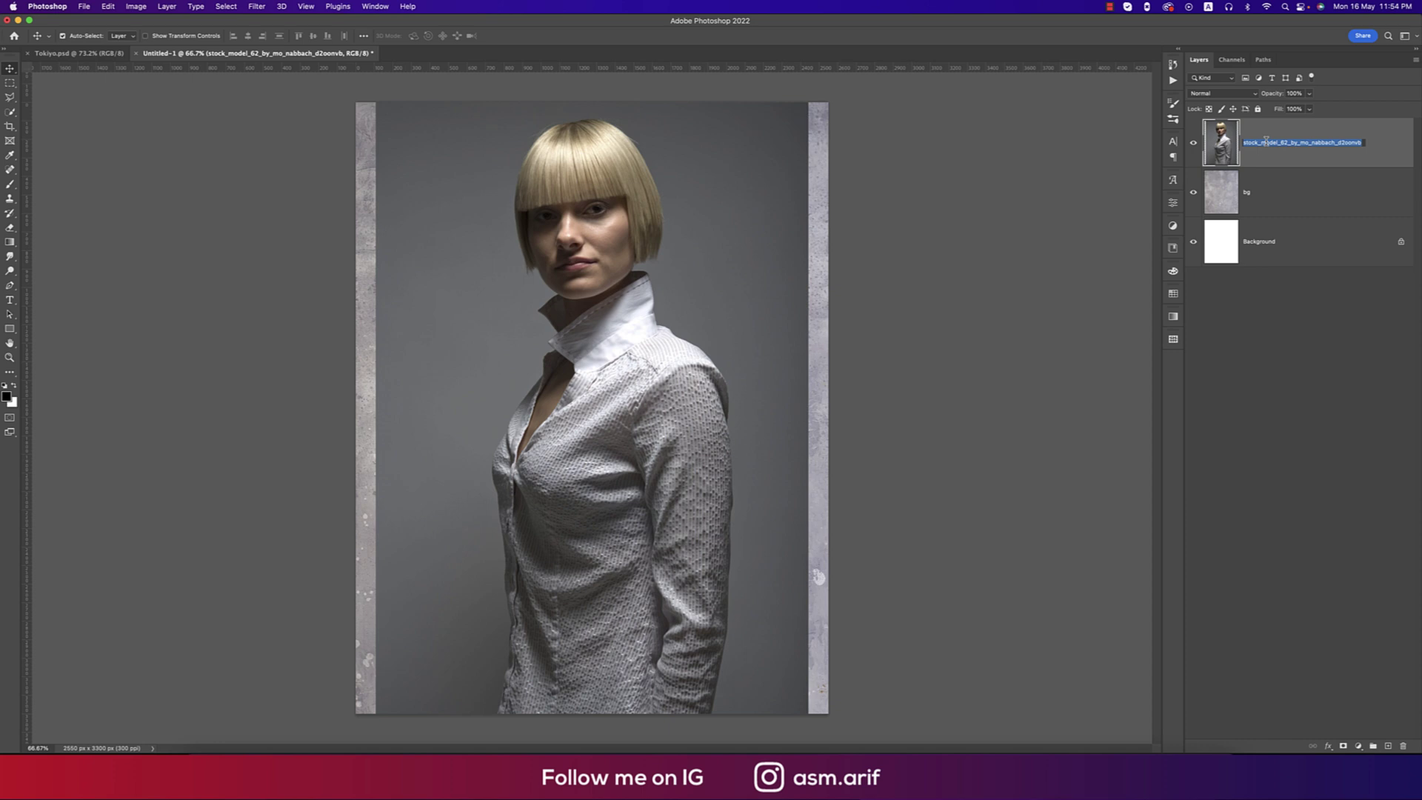
text(big girl)
key(Return)
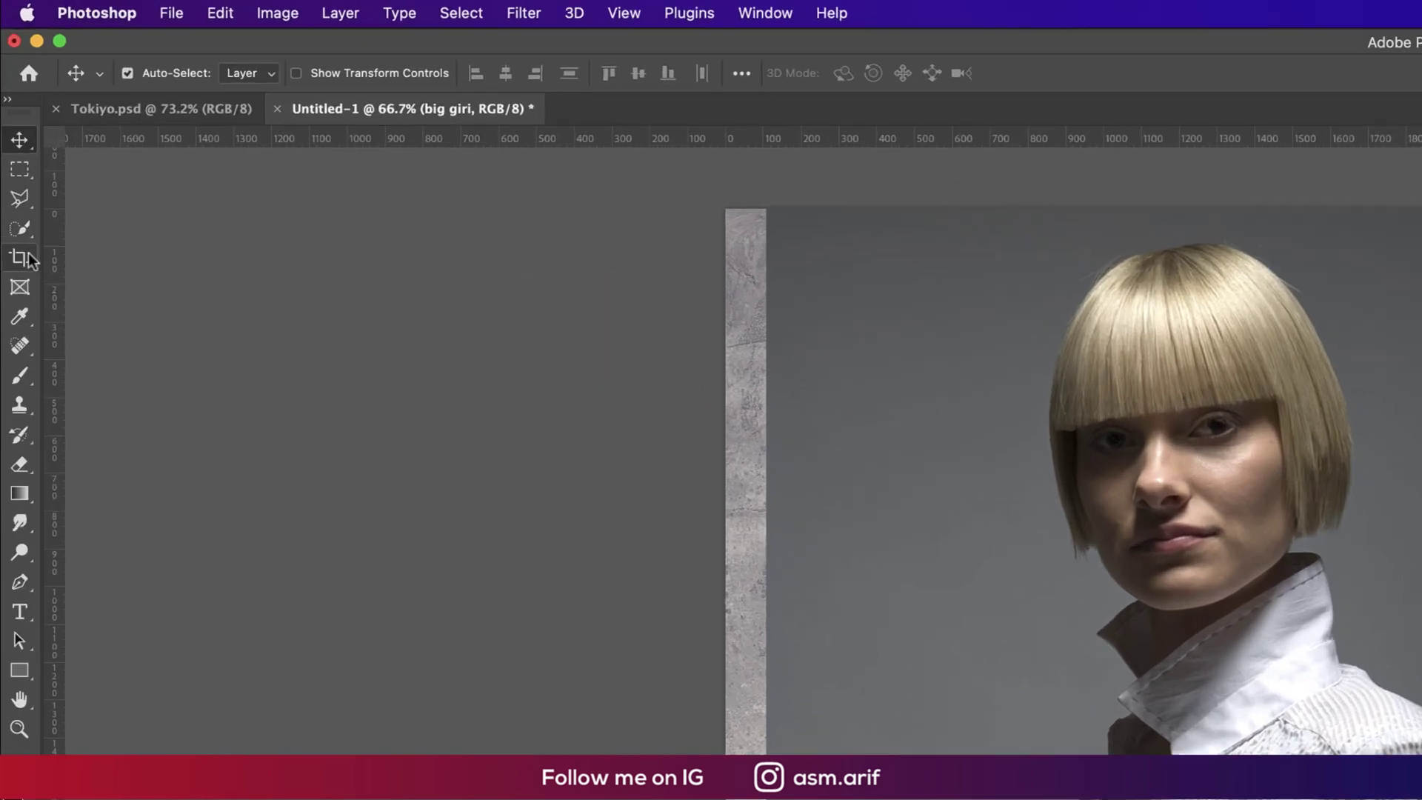
Select the woman on the big girl layer automatically with the Quick Selection tool's Select Subject.
click(11, 126)
click(13, 112)
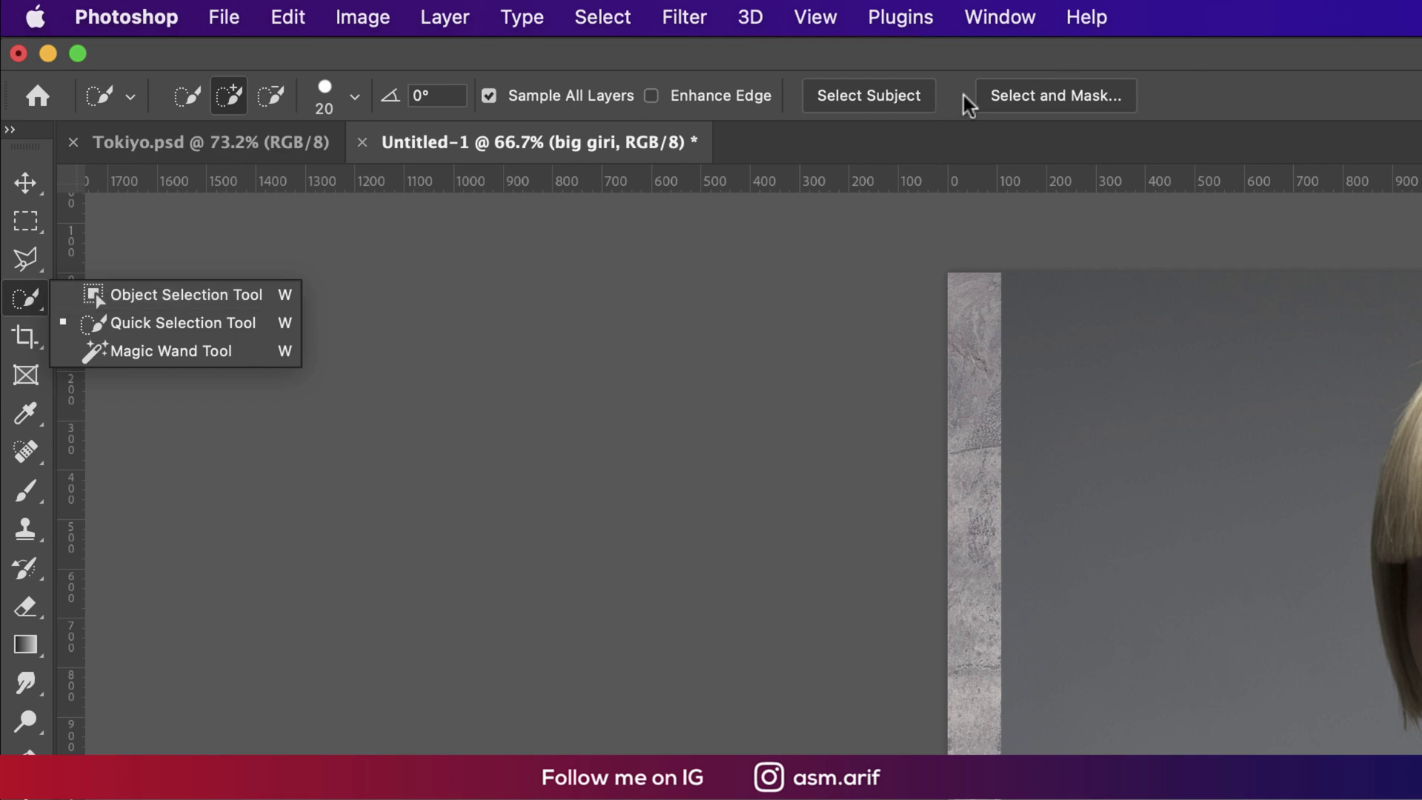
click(902, 100)
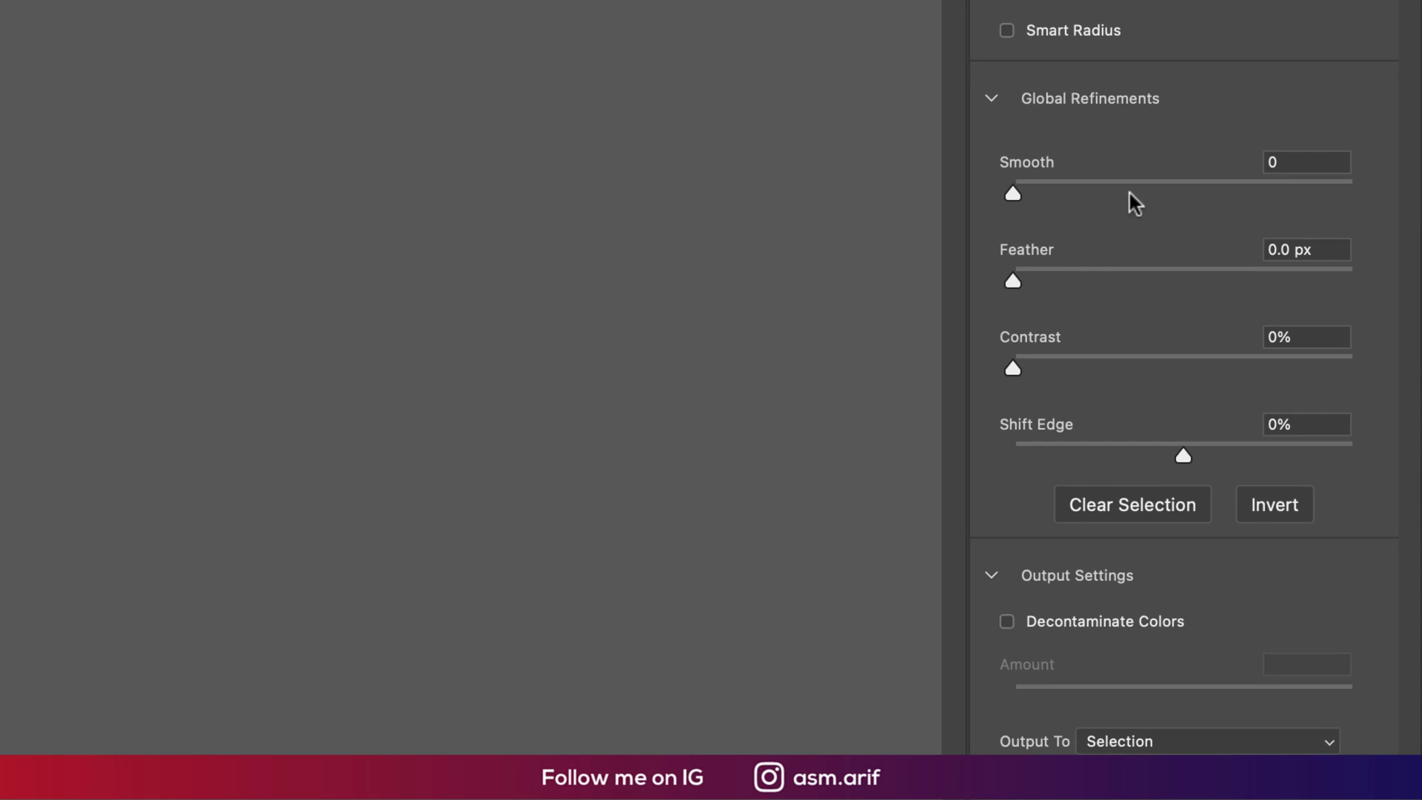
Refine the selection in Select and Mask with Smooth 35 and Shift Edge -55%, and output it to a Layer Mask.
click(1130, 193)
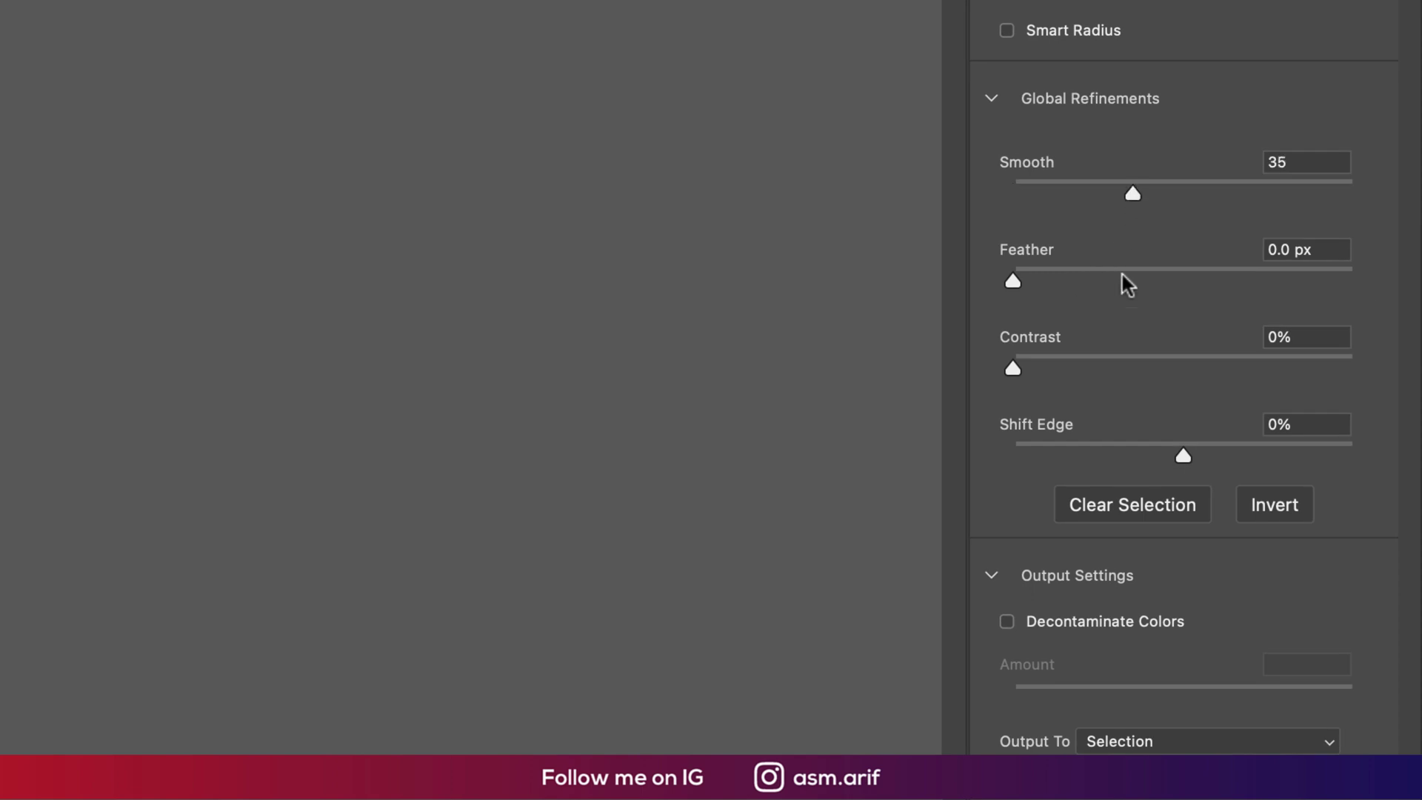
click(1106, 443)
drag(1106, 443, 1089, 444)
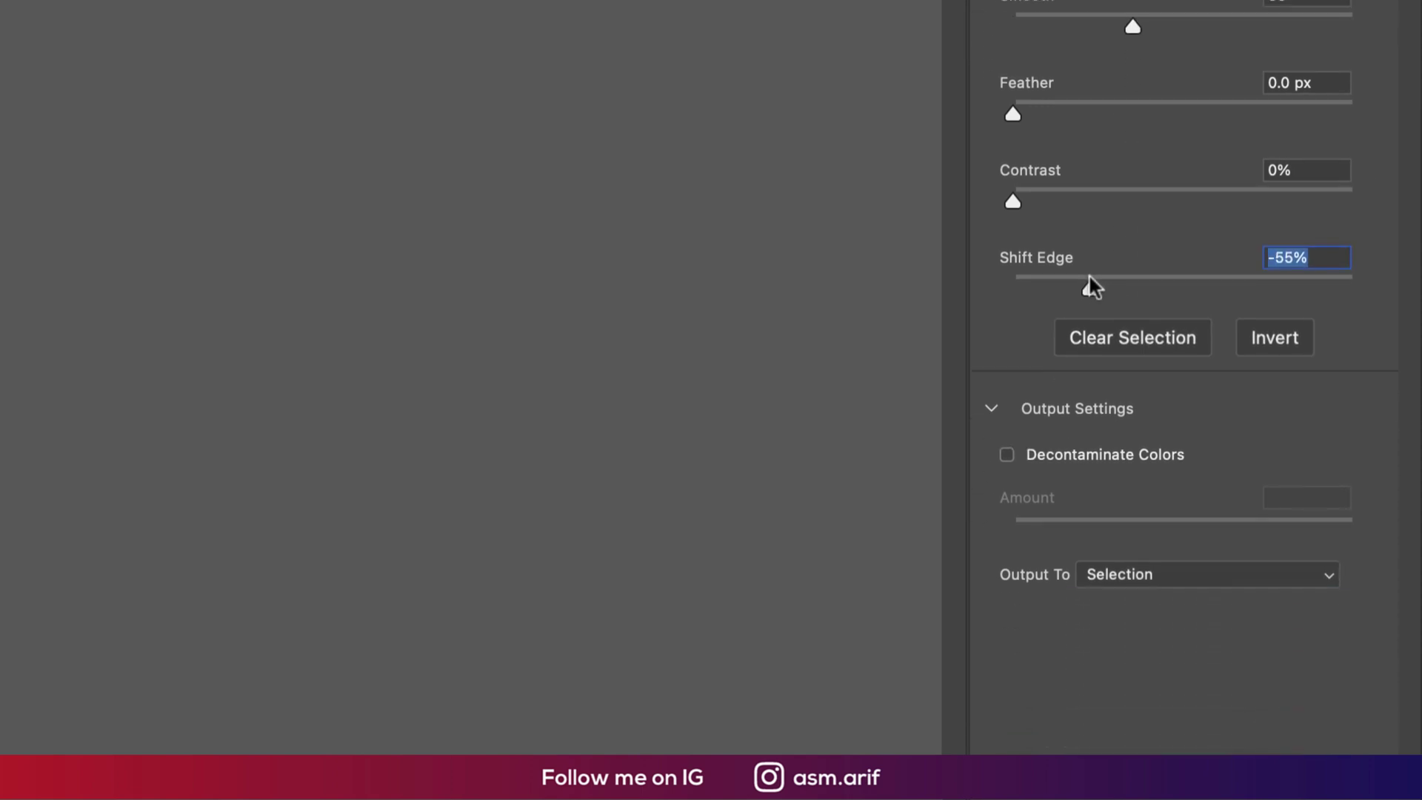
click(1293, 579)
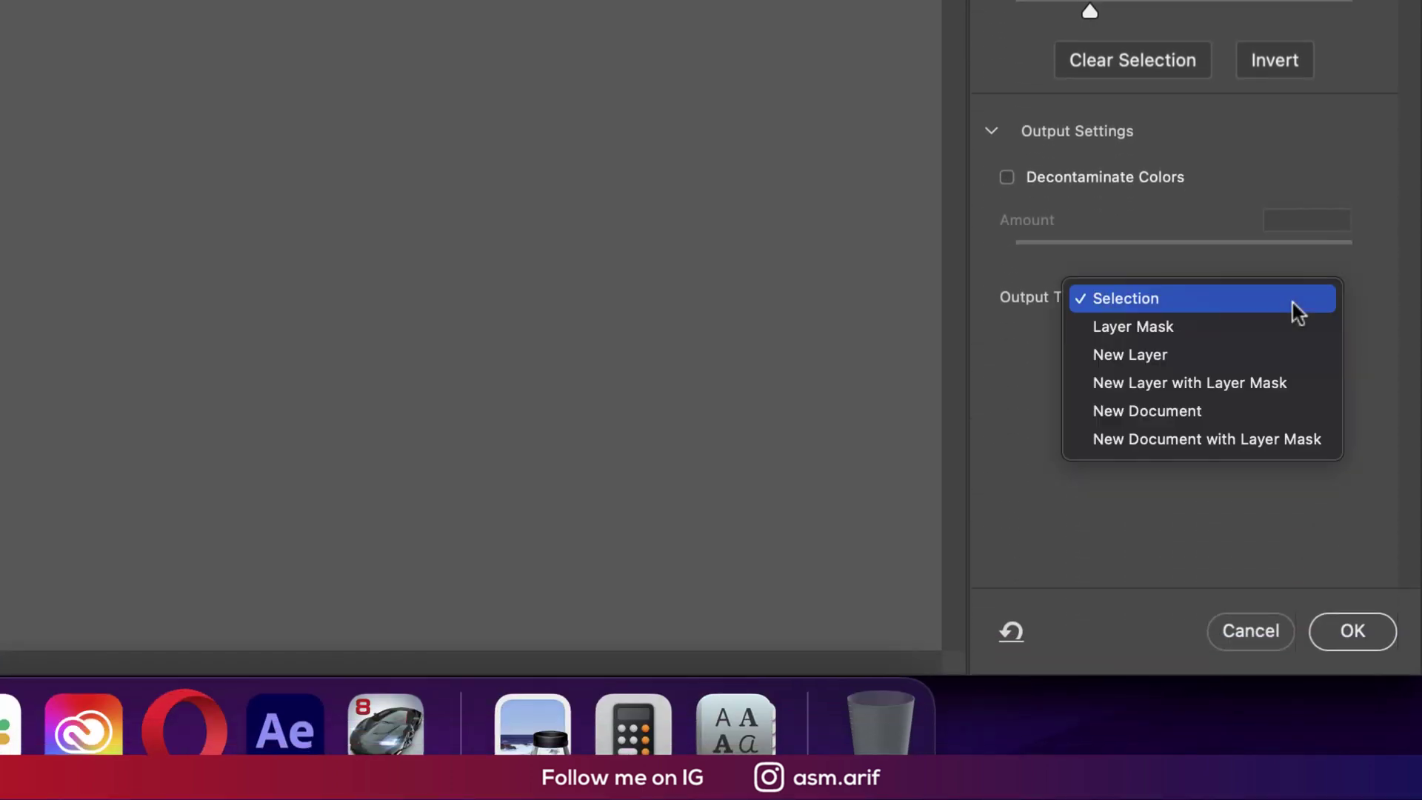
click(1279, 337)
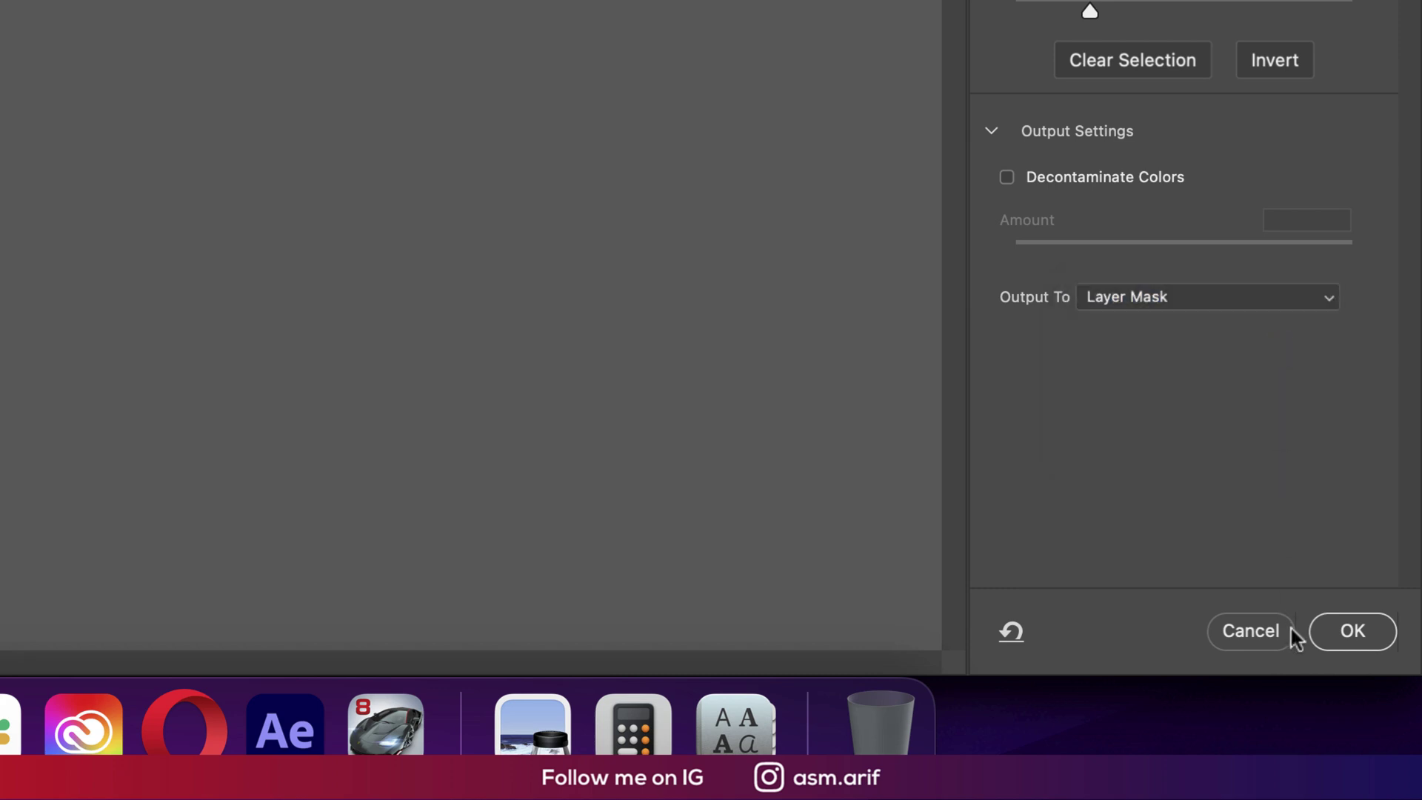
click(1358, 637)
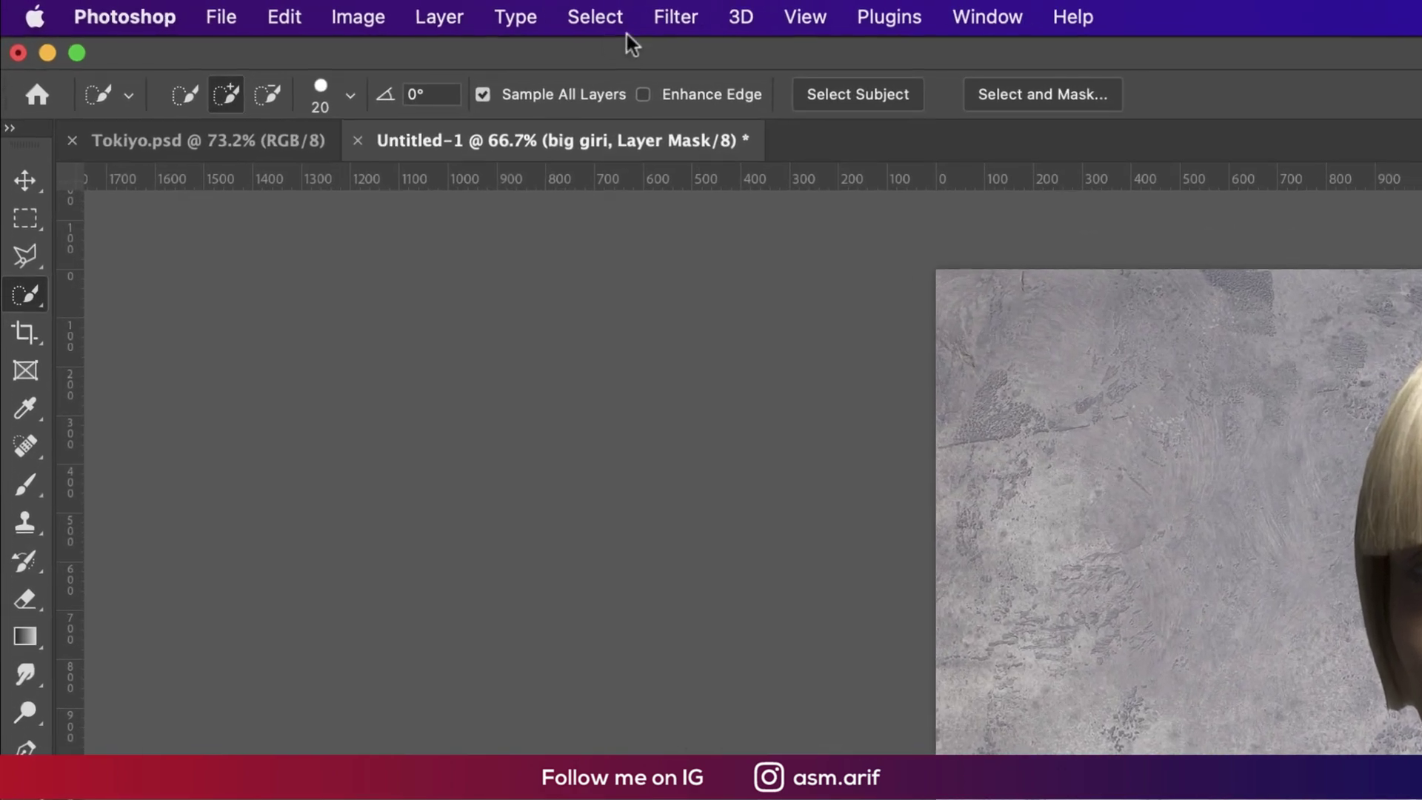
click(255, 7)
click(739, 186)
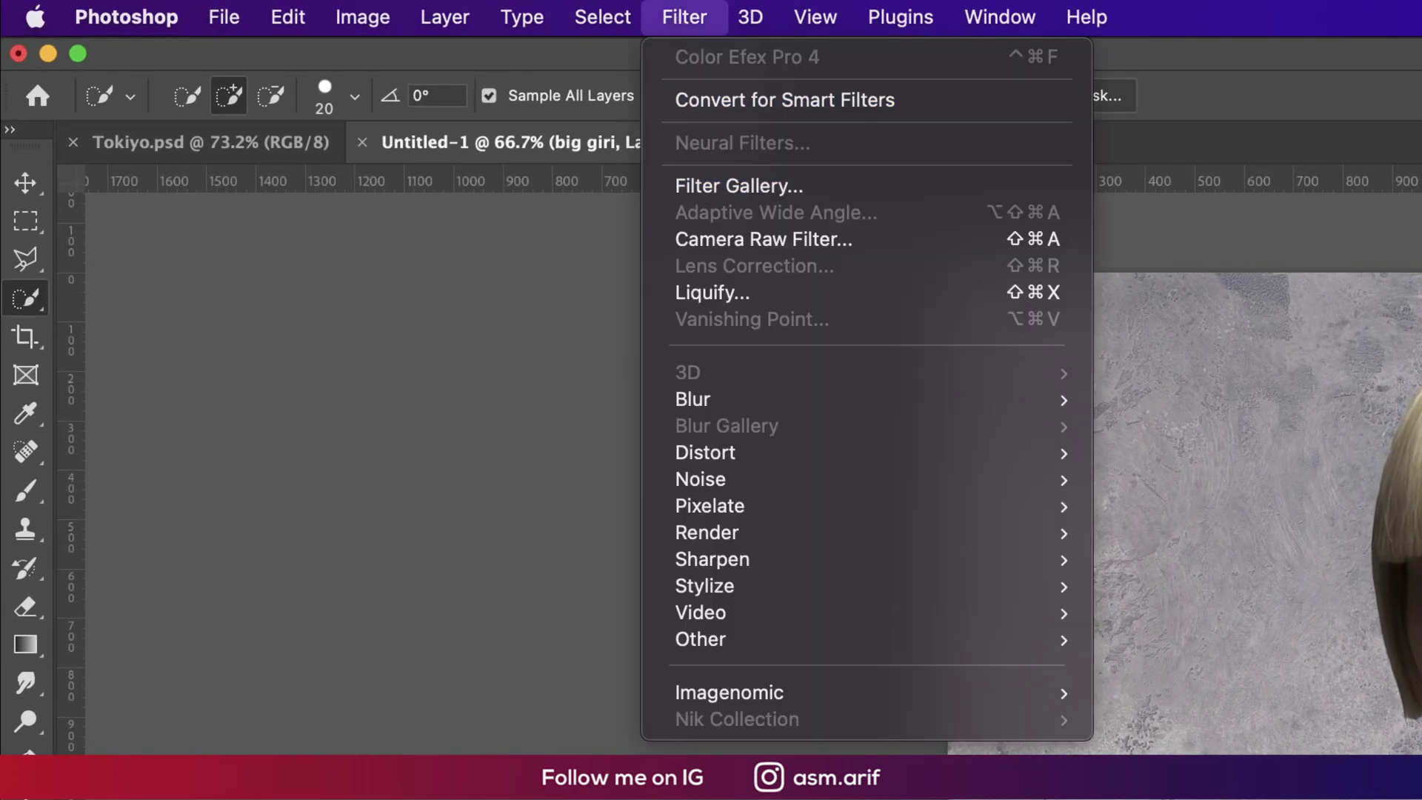
key(Escape)
Apply the layer mask to the big girl layer permanently.
right_click(1251, 150)
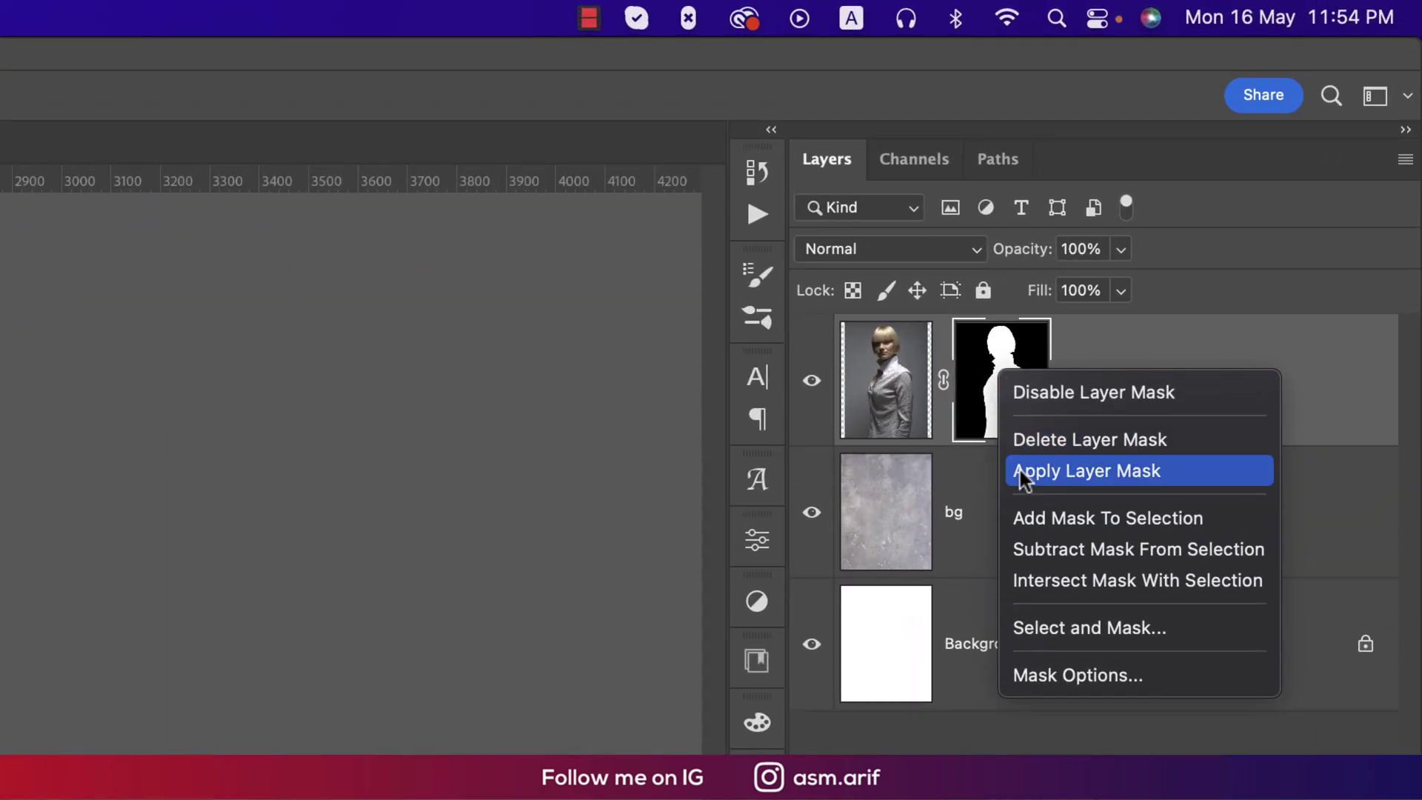
click(1019, 469)
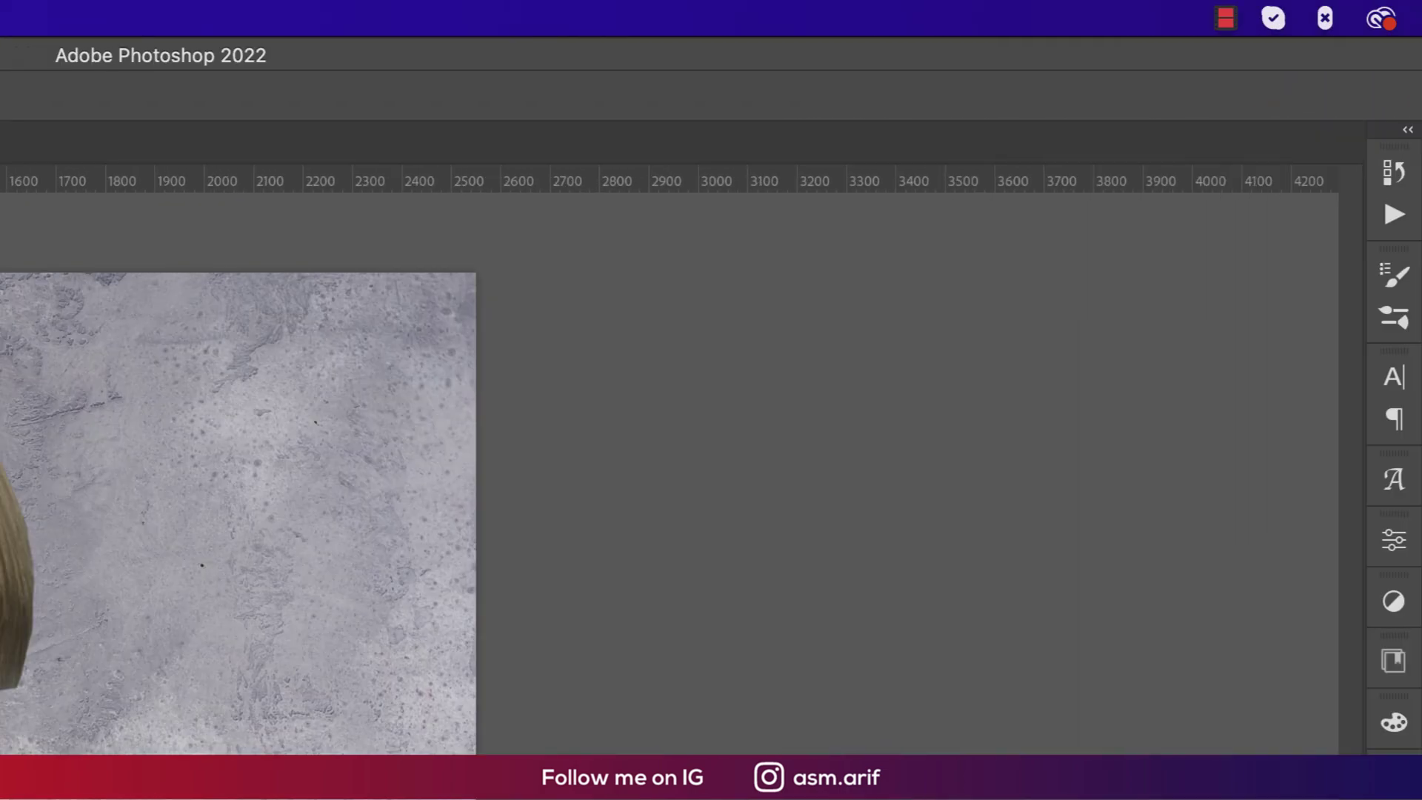
Enable Skin Smoothing in Neural Filters for the big girl layer and raise both Blur and Smoothness.
click(586, 22)
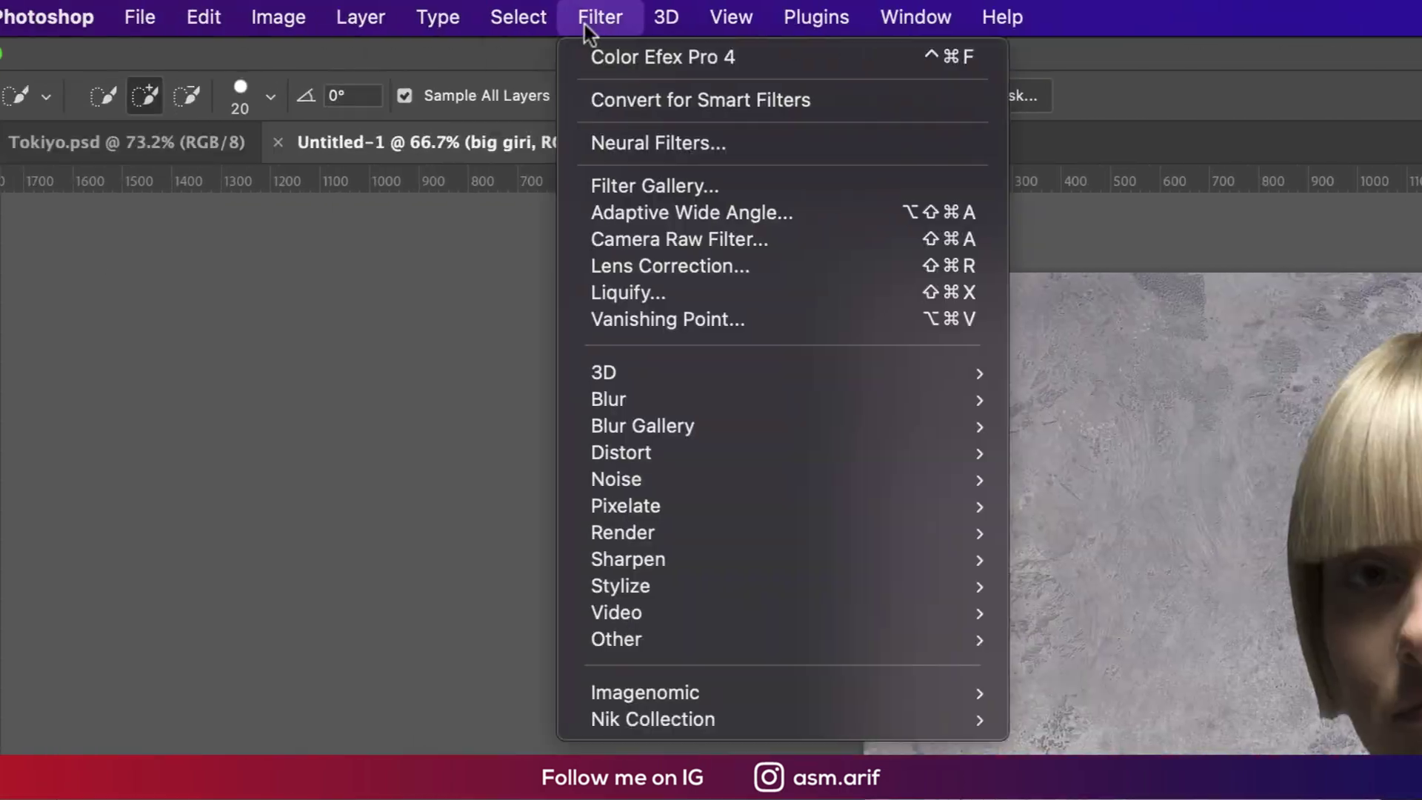
click(697, 142)
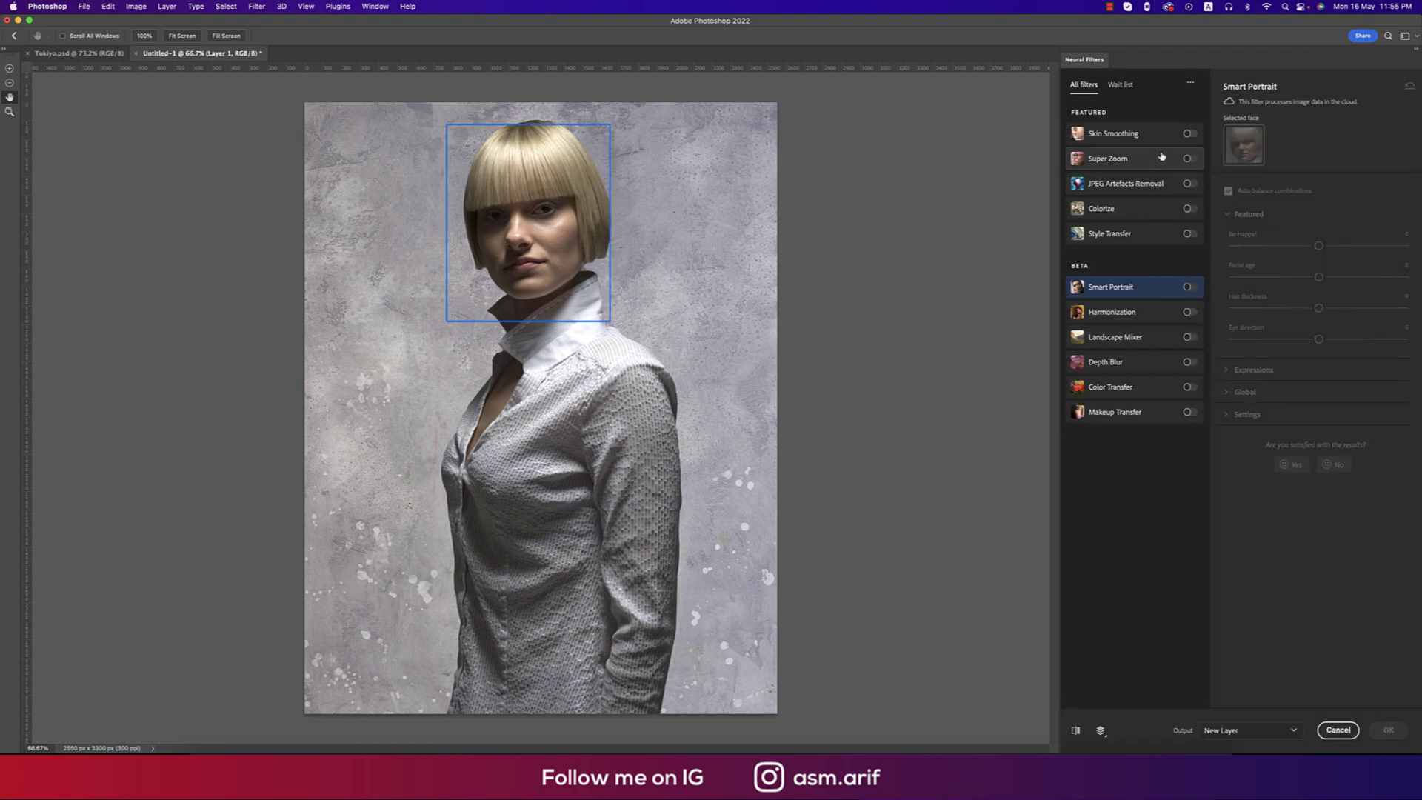
click(1189, 134)
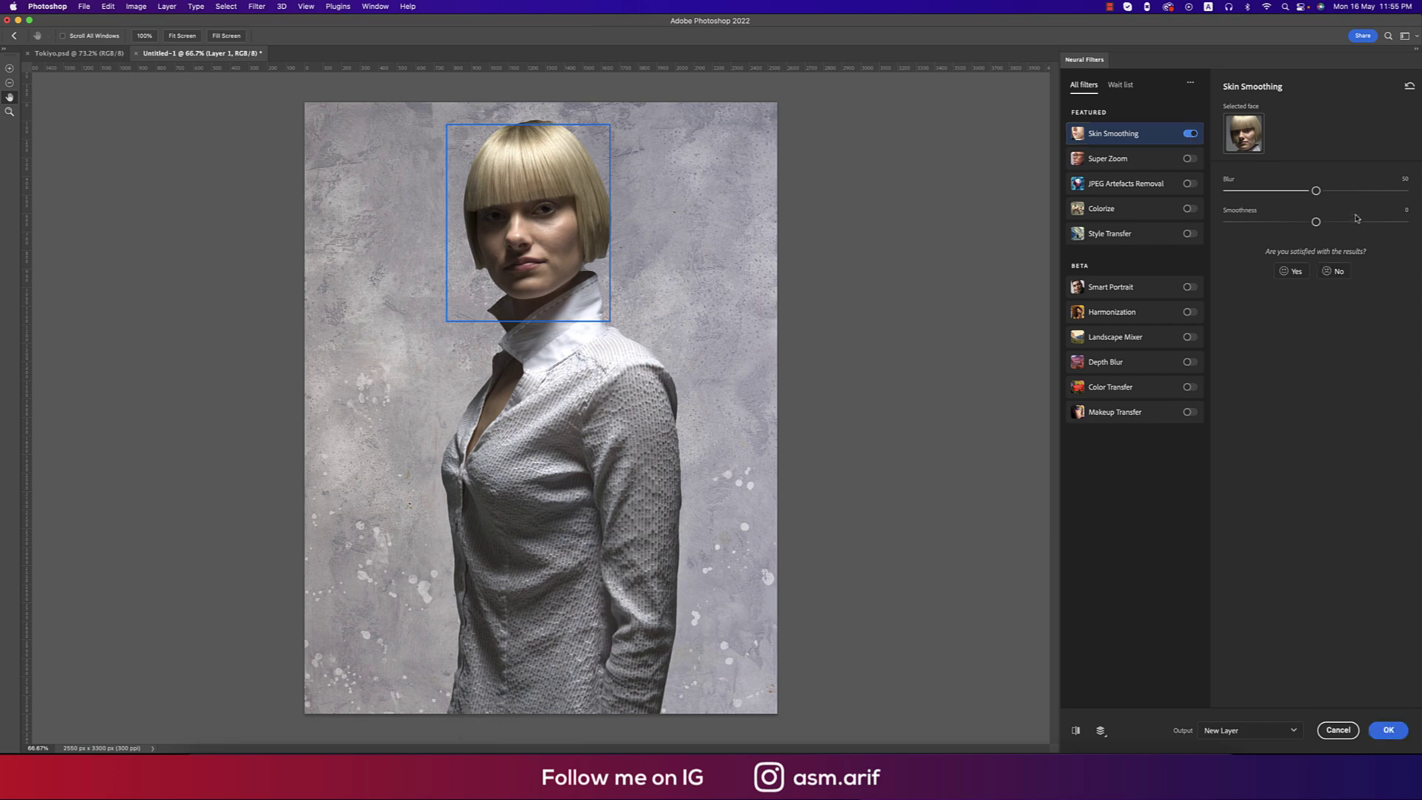
click(1381, 191)
click(1375, 222)
Enable the Harmonization neural filter with the bg layer as reference image and output the filtered result to a new layer.
click(1191, 313)
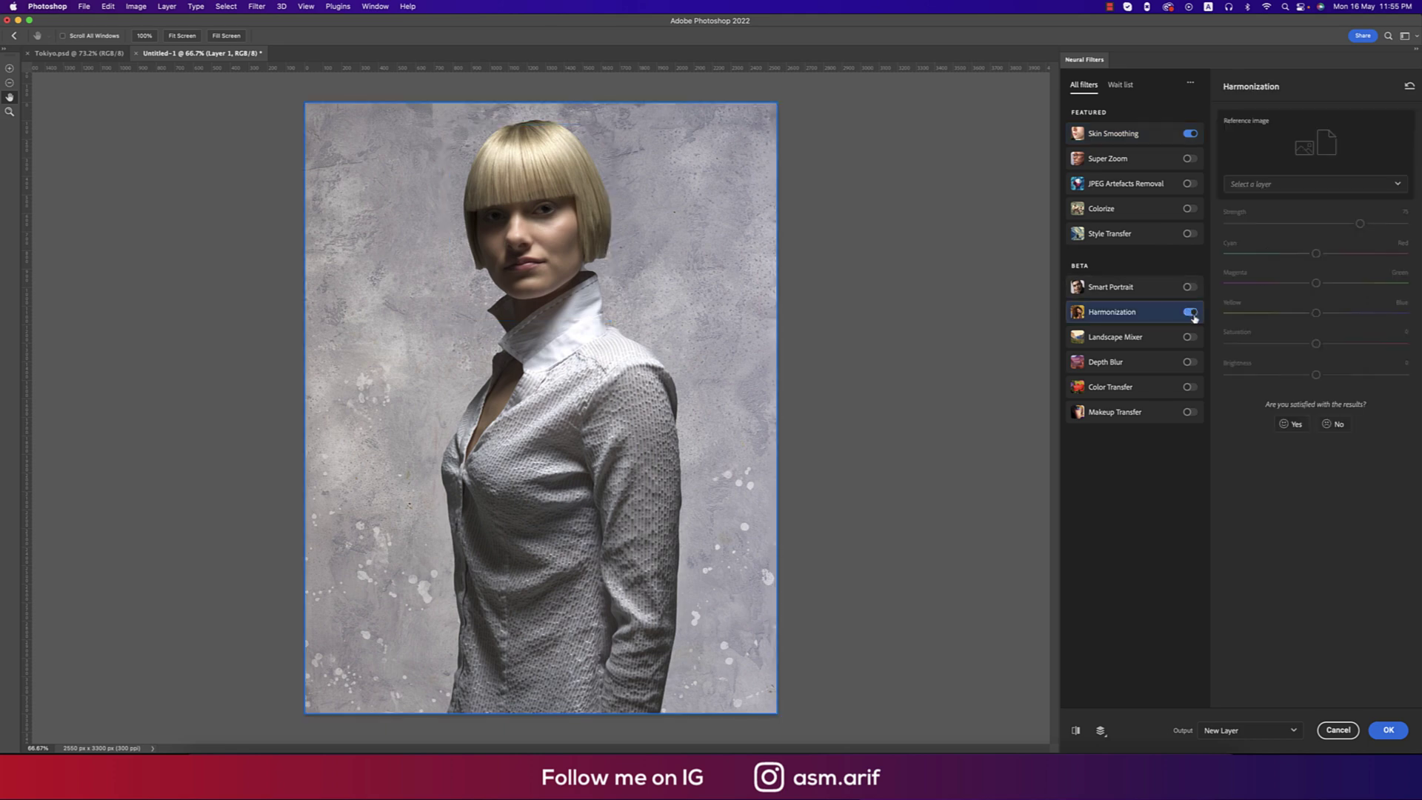
click(1261, 186)
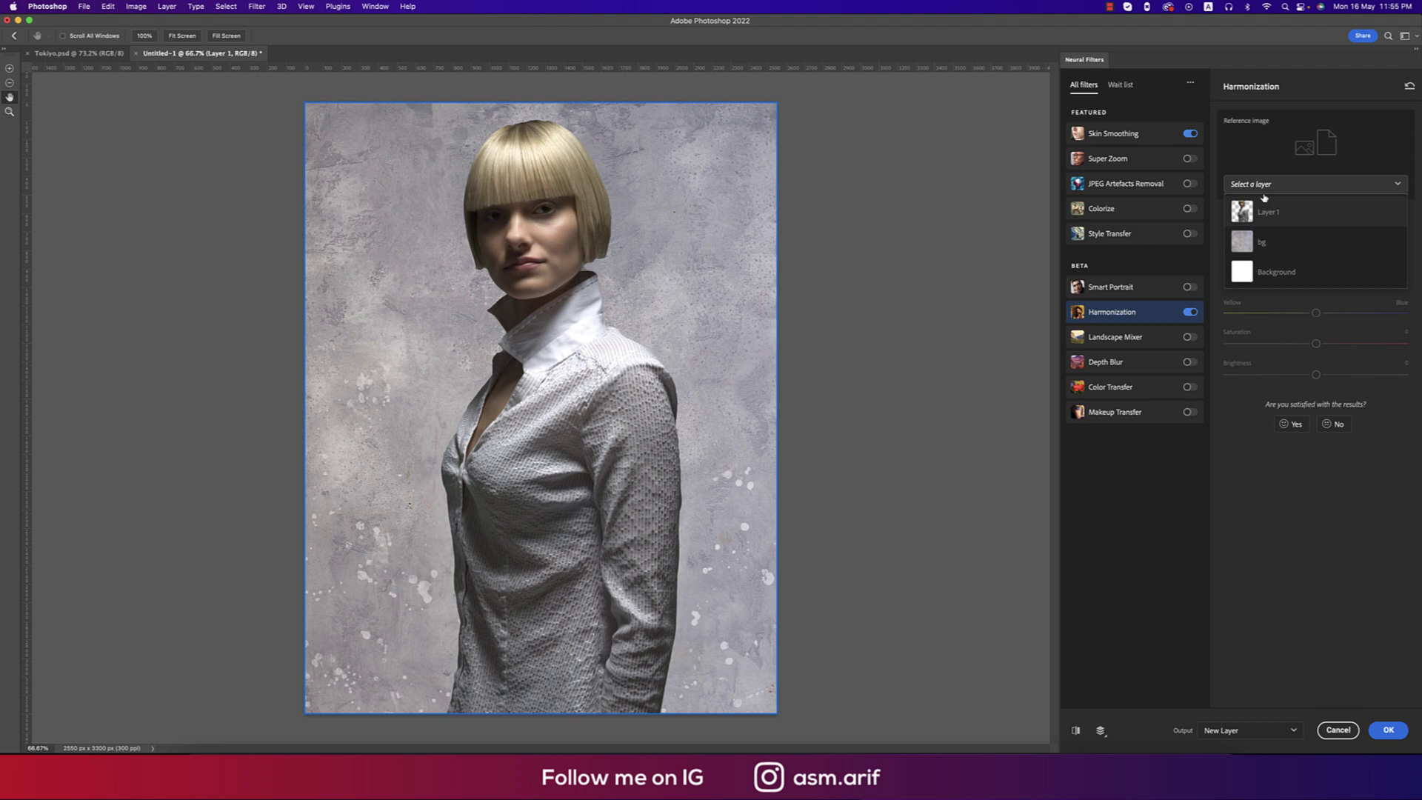
click(1257, 239)
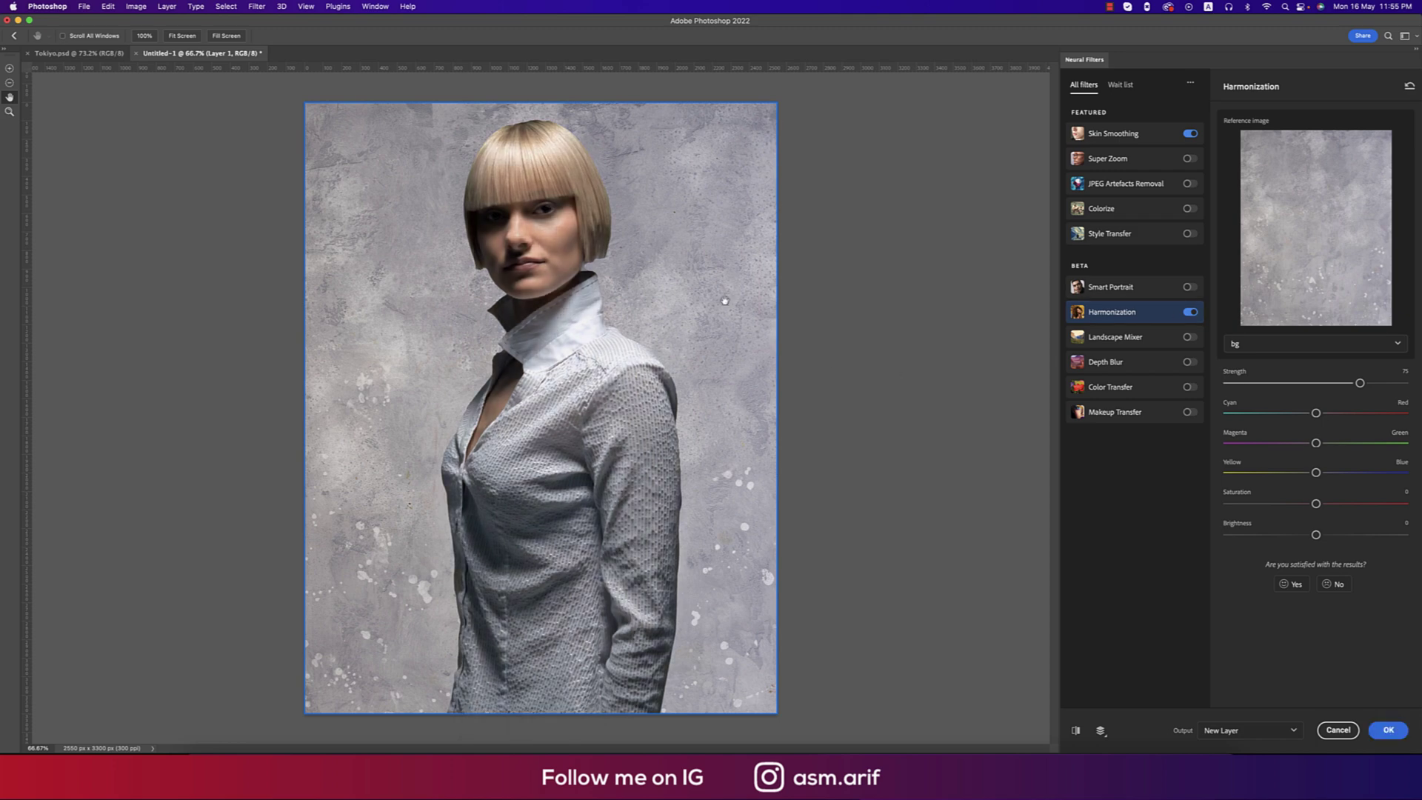
click(1389, 730)
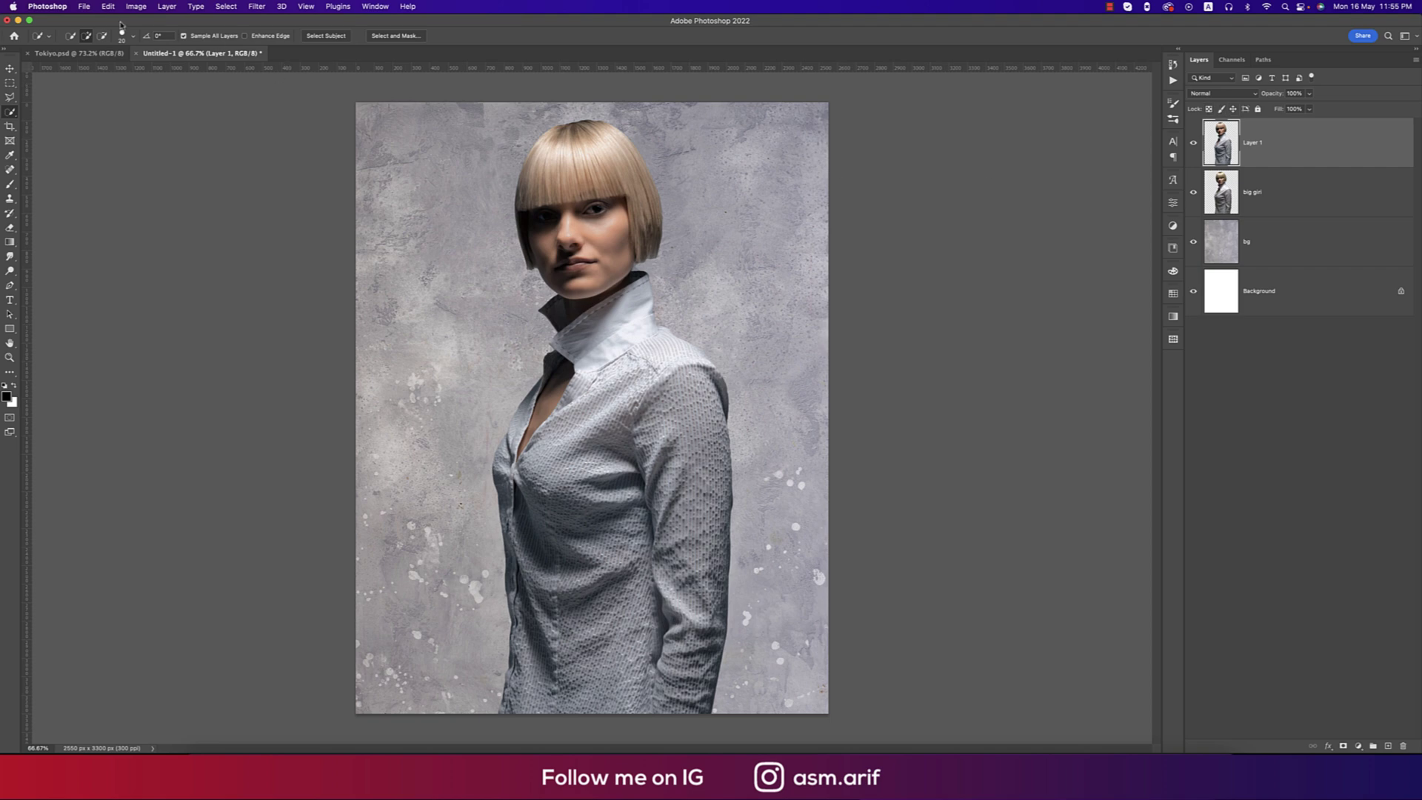
Place the teal night city street photo from Downloads as an embedded image above the model layers.
click(84, 7)
click(115, 210)
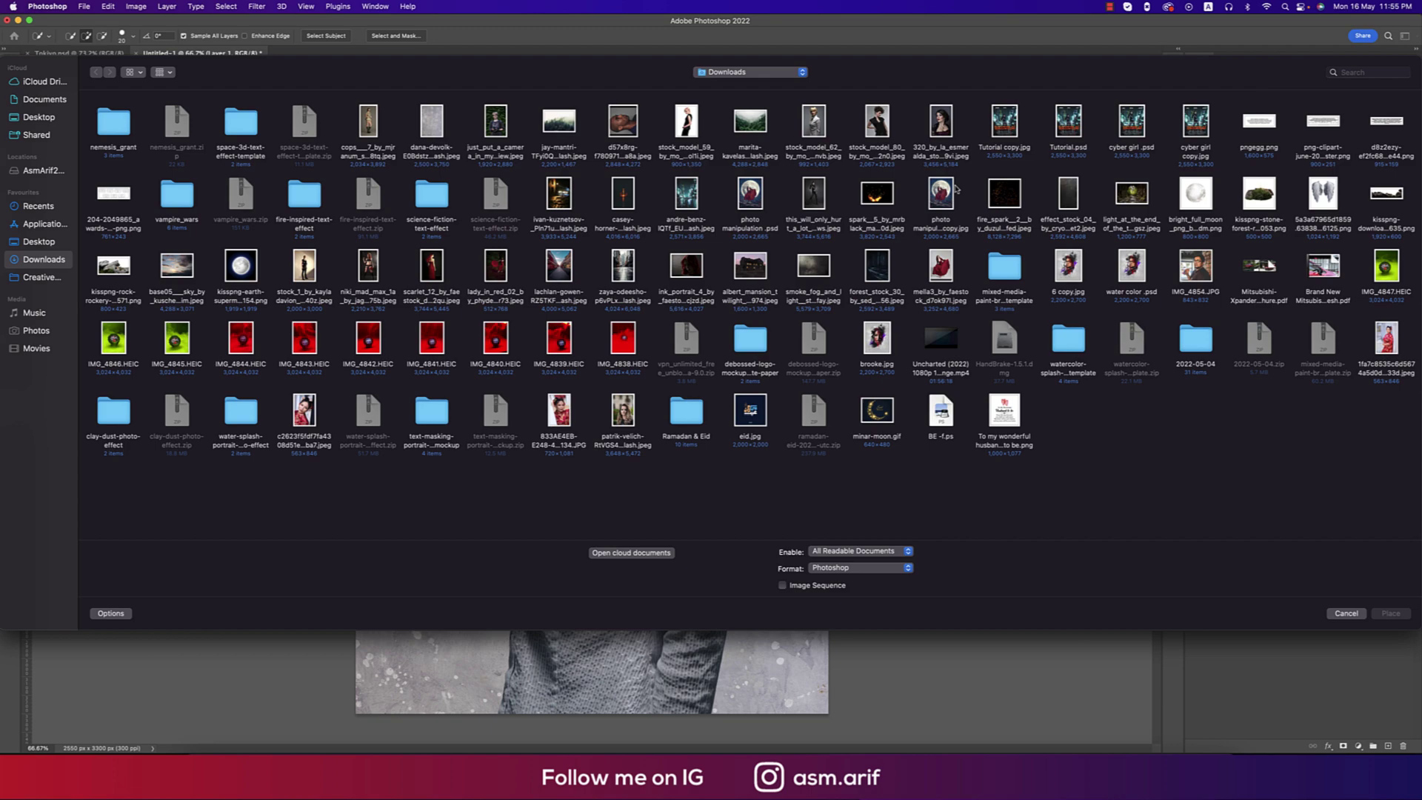
double_click(673, 213)
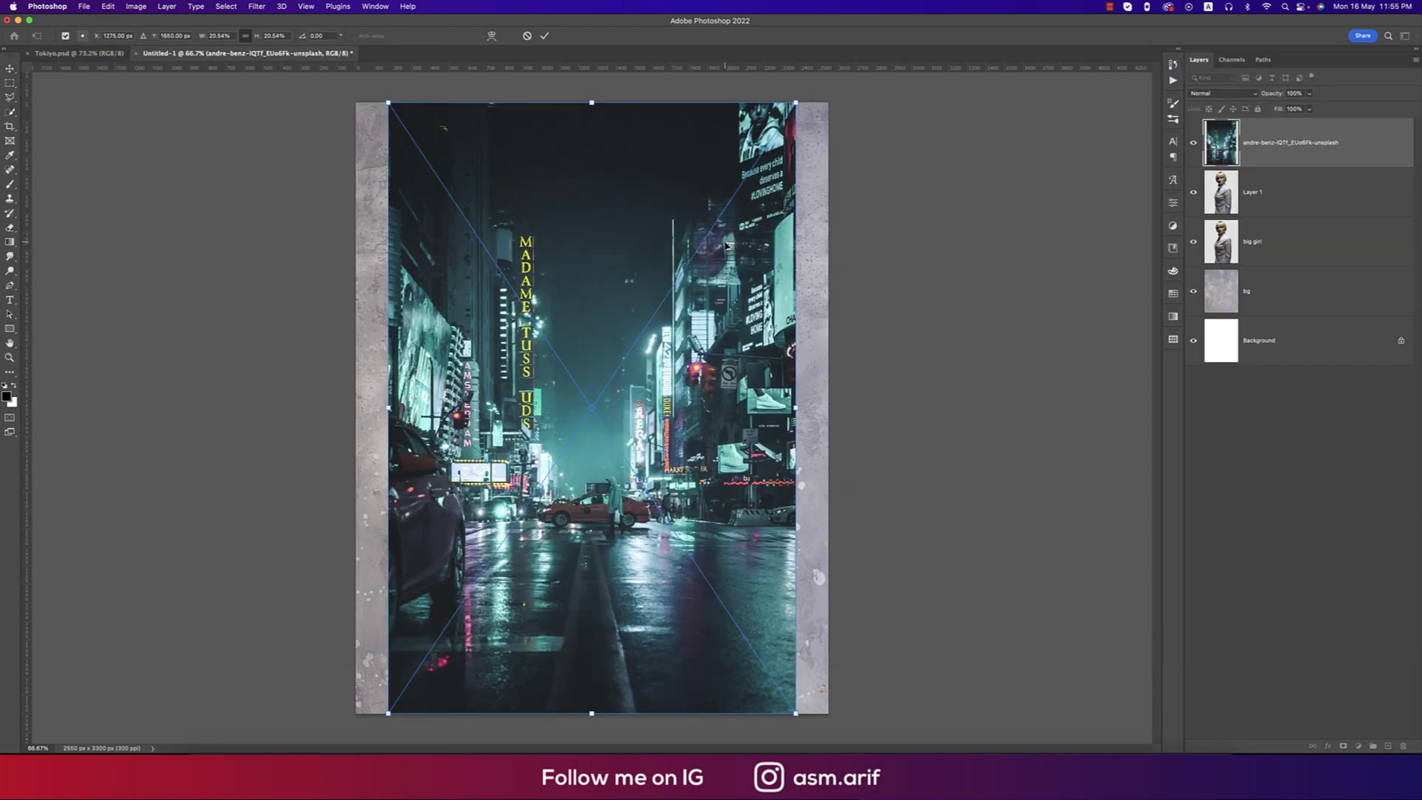
key(Return)
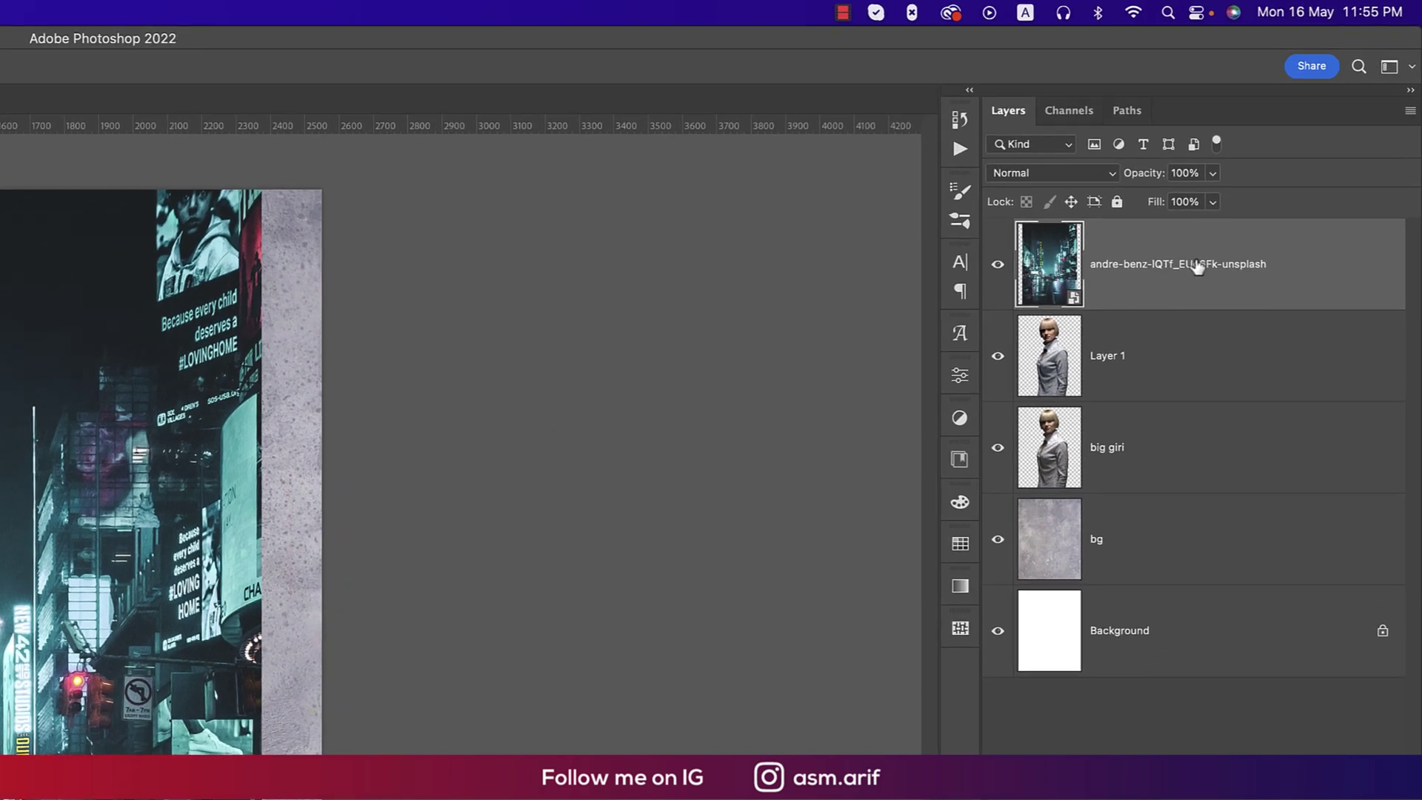
Rasterize the placed city photo layer and rename it "city".
right_click(1279, 143)
click(989, 748)
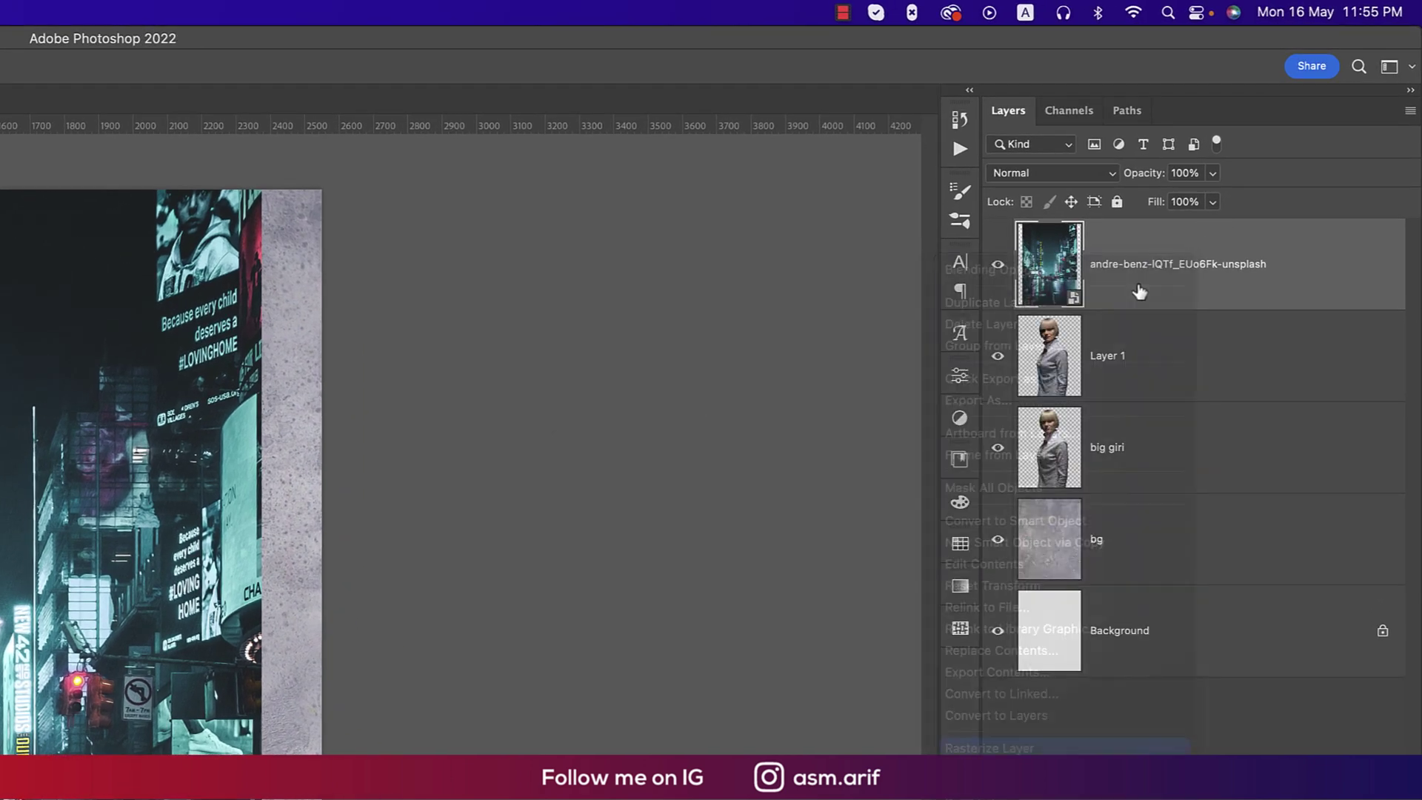
double_click(1134, 267)
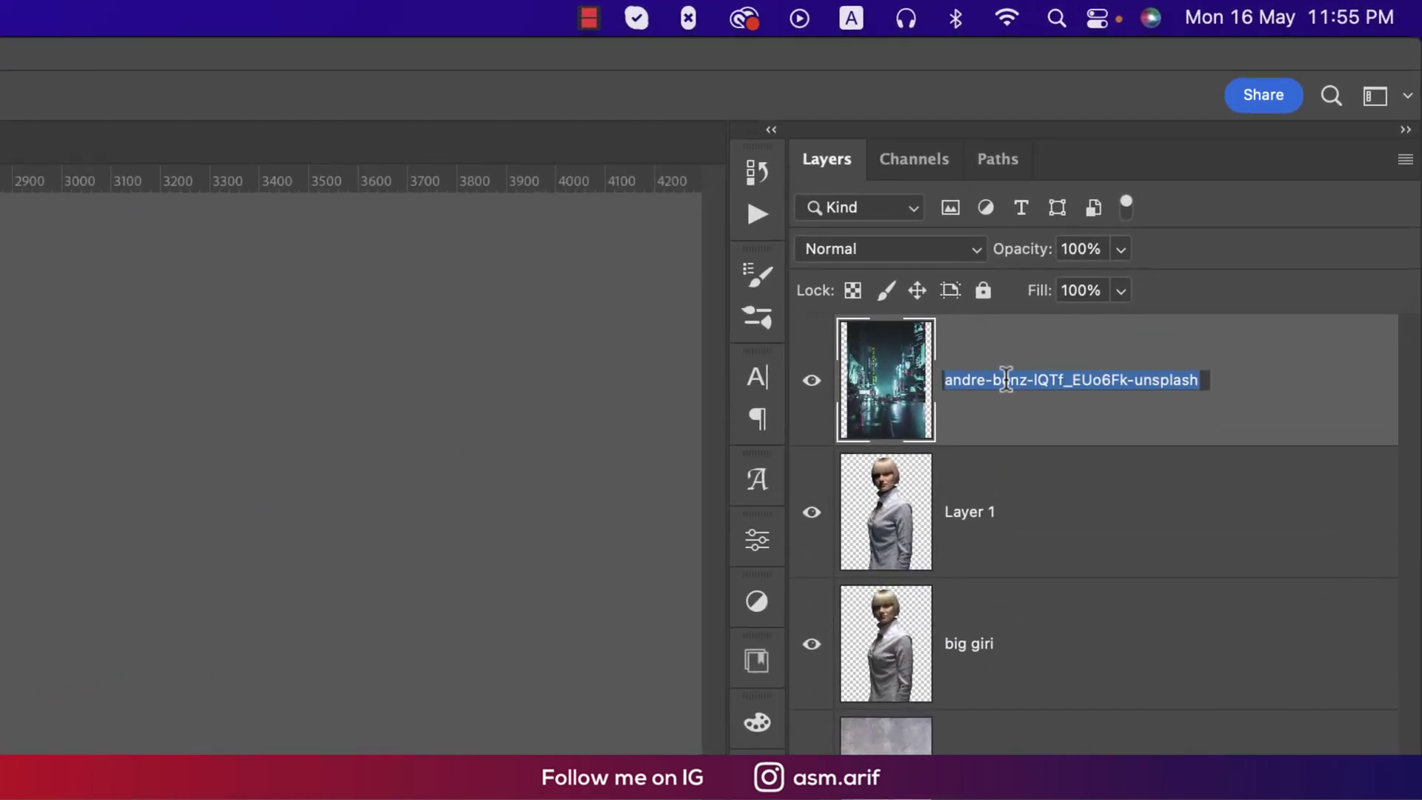
text(city)
key(Return)
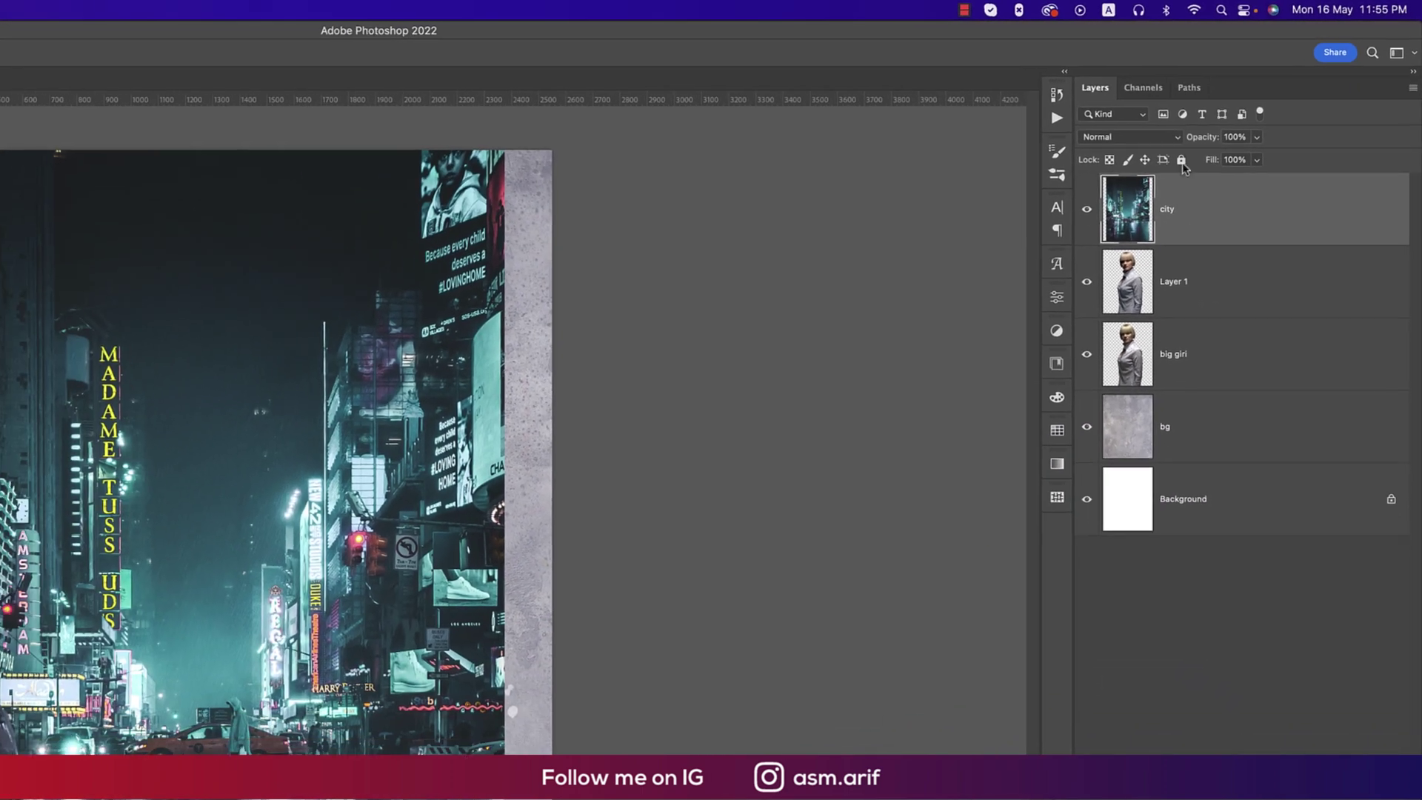
Create a clipping mask so the city layer shows only inside the model on Layer 1.
click(888, 248)
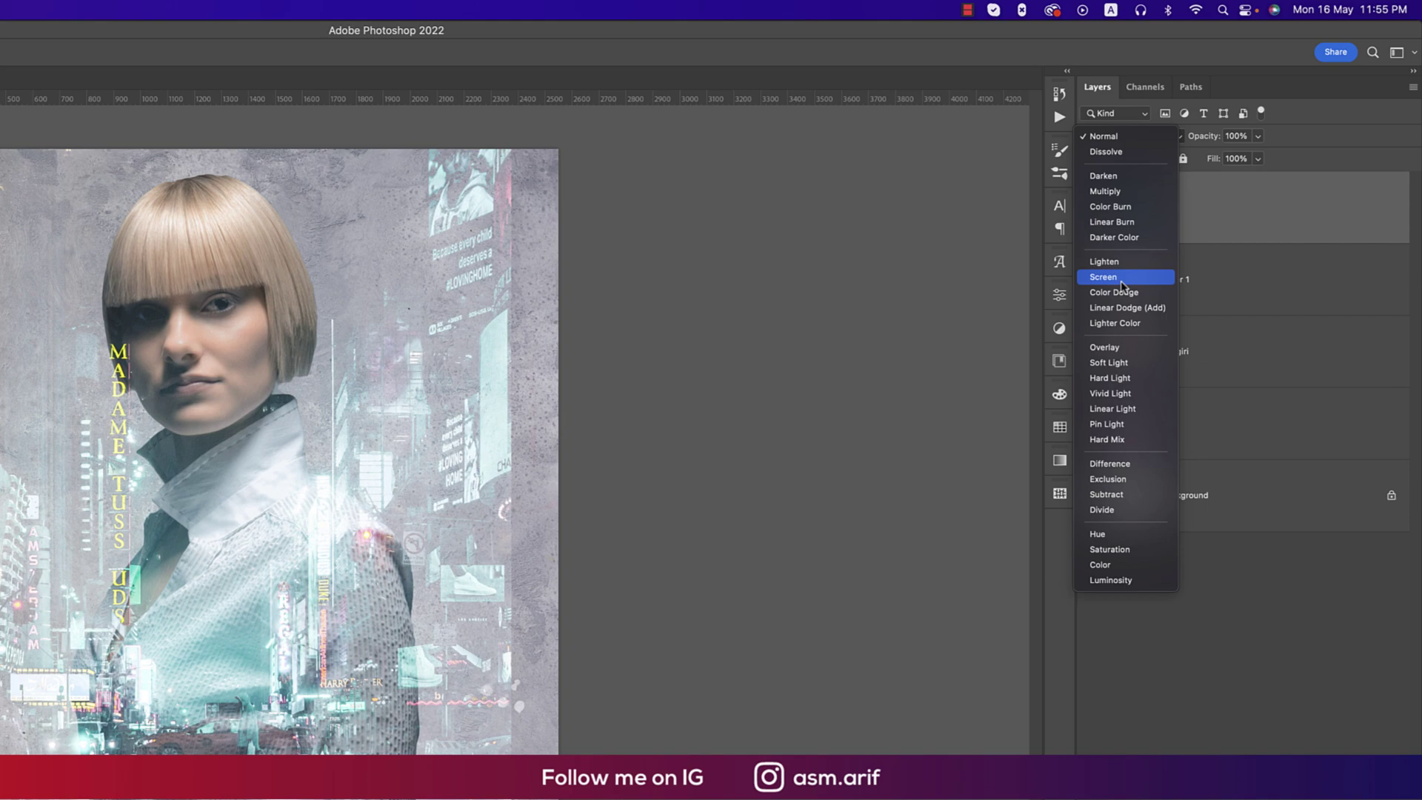
click(1253, 220)
right_click(1200, 289)
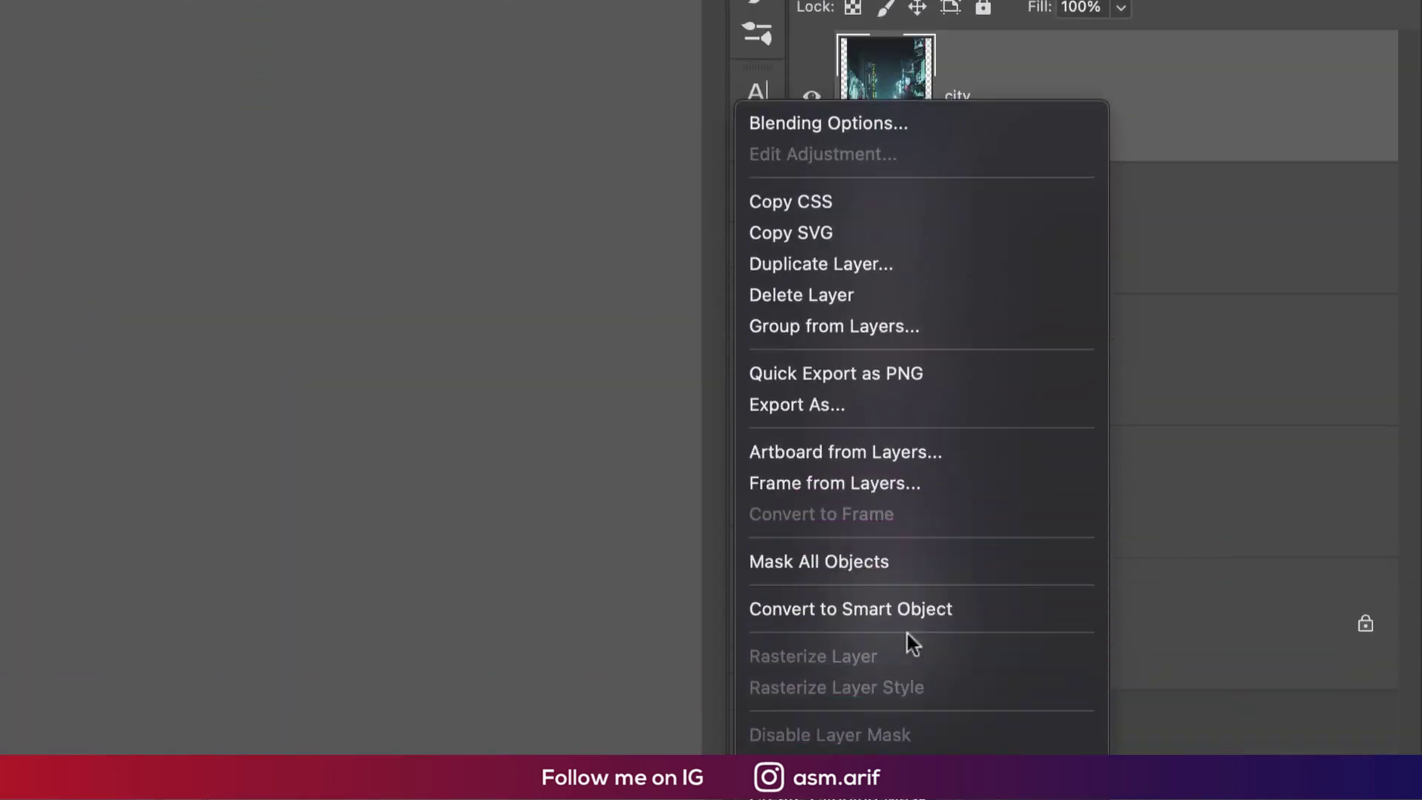
click(900, 200)
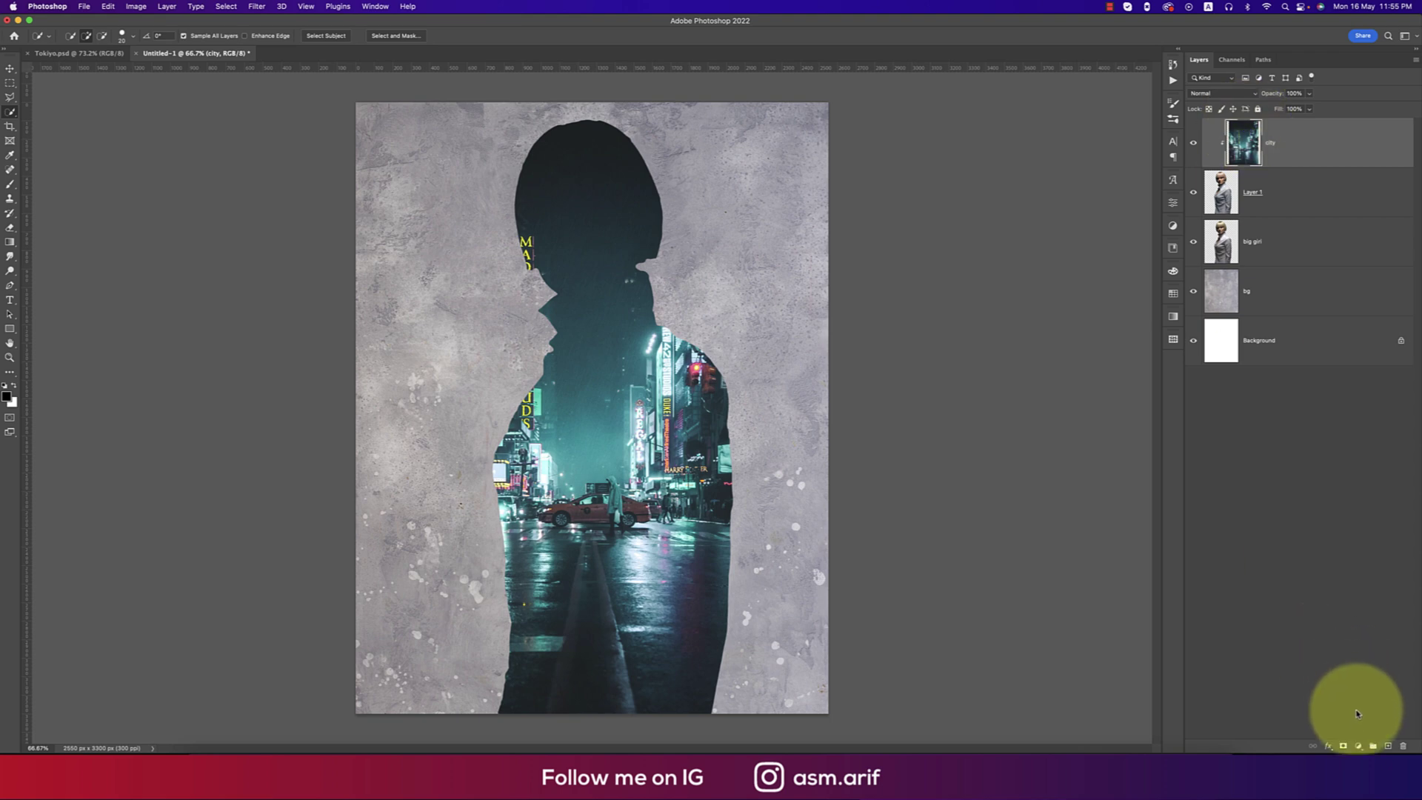
Add a layer mask to the city layer and fade it out over the model's head and at the lower body with black gradients.
click(1344, 746)
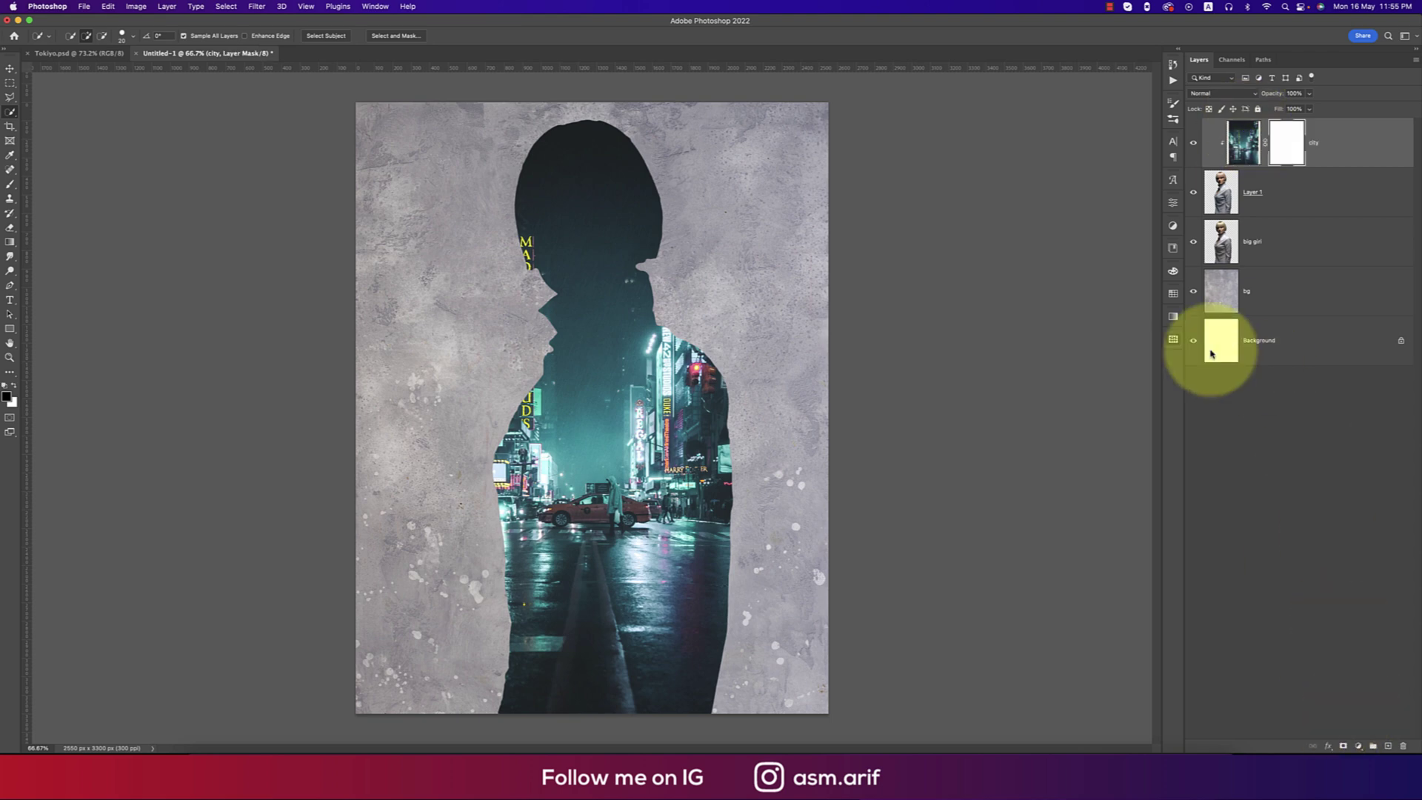
key(g)
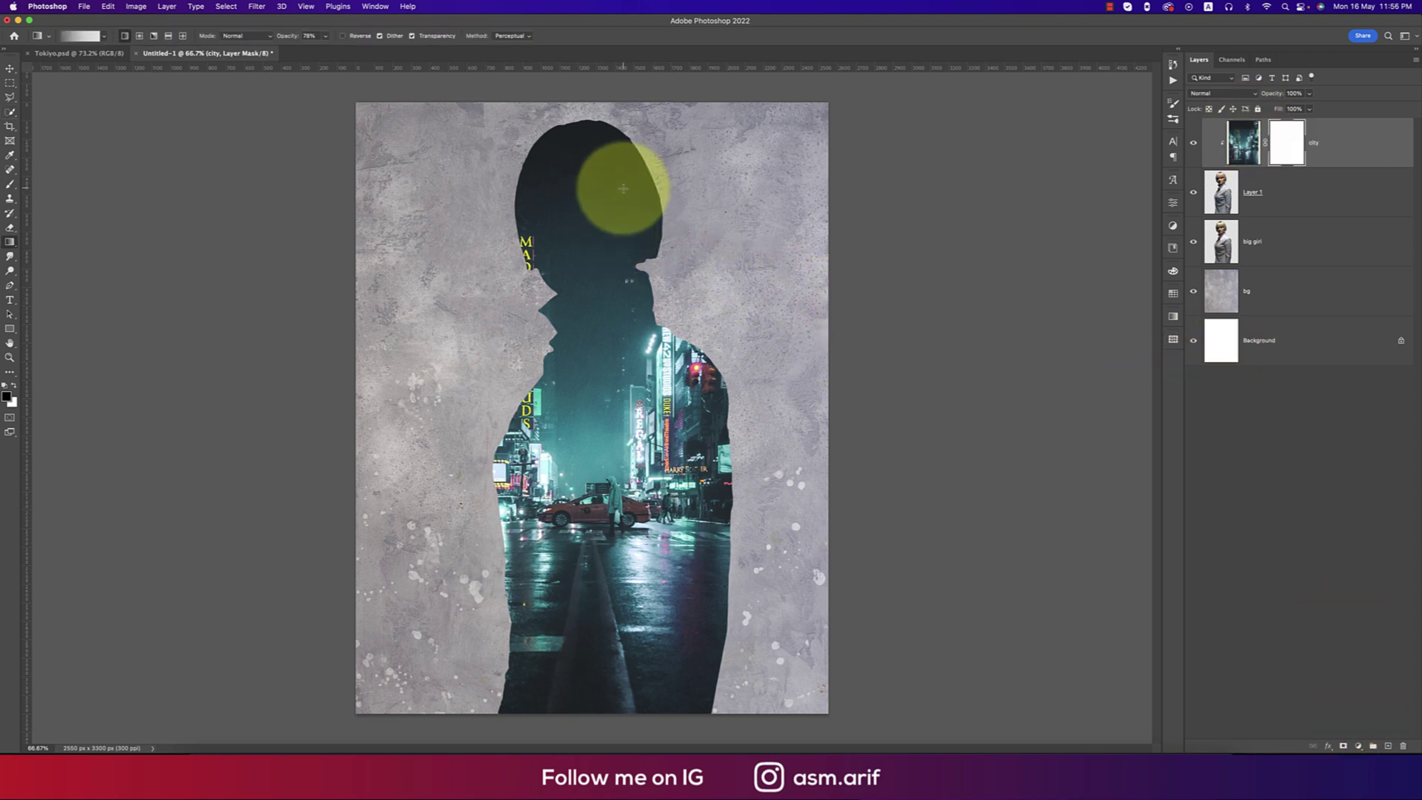
drag(625, 188, 602, 247)
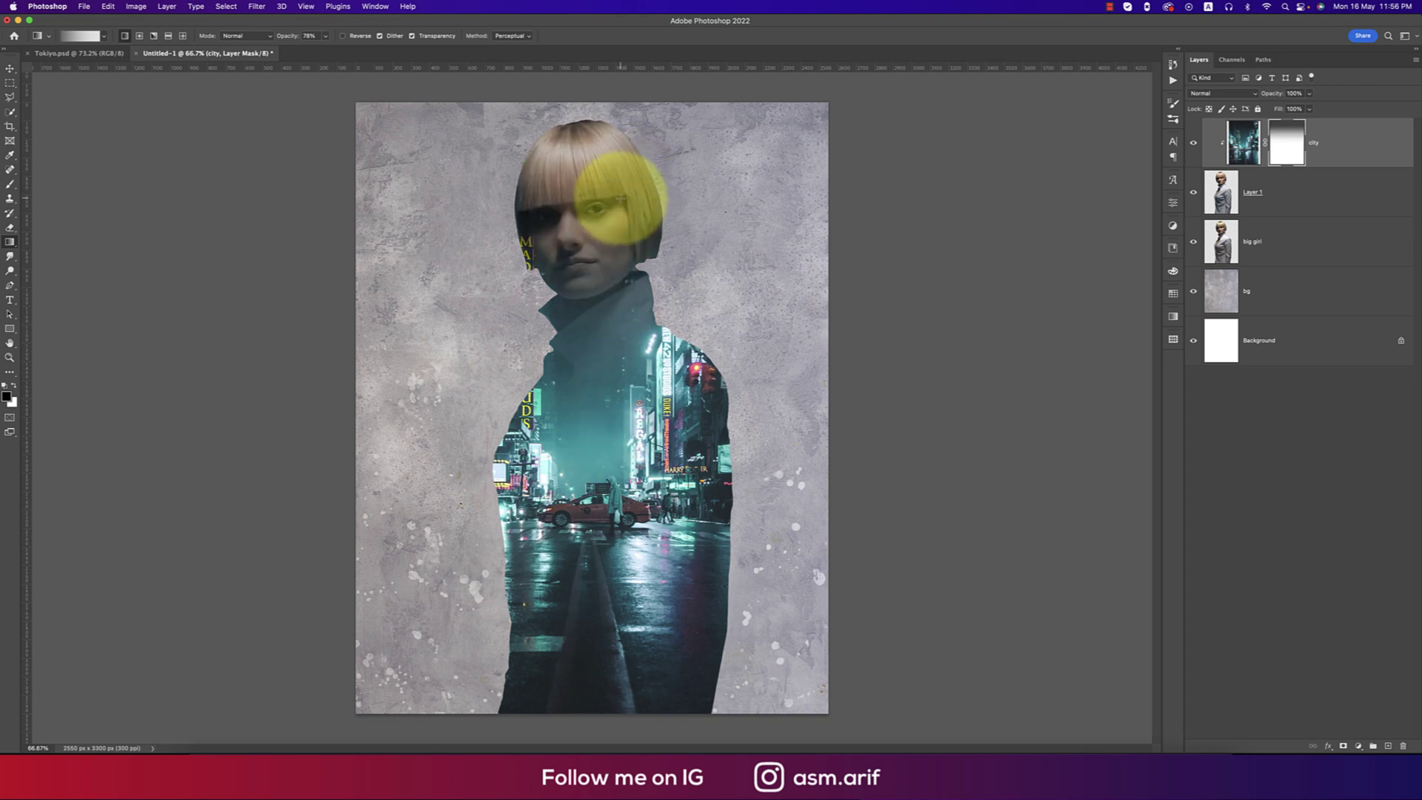
drag(613, 197, 603, 365)
drag(602, 256, 585, 408)
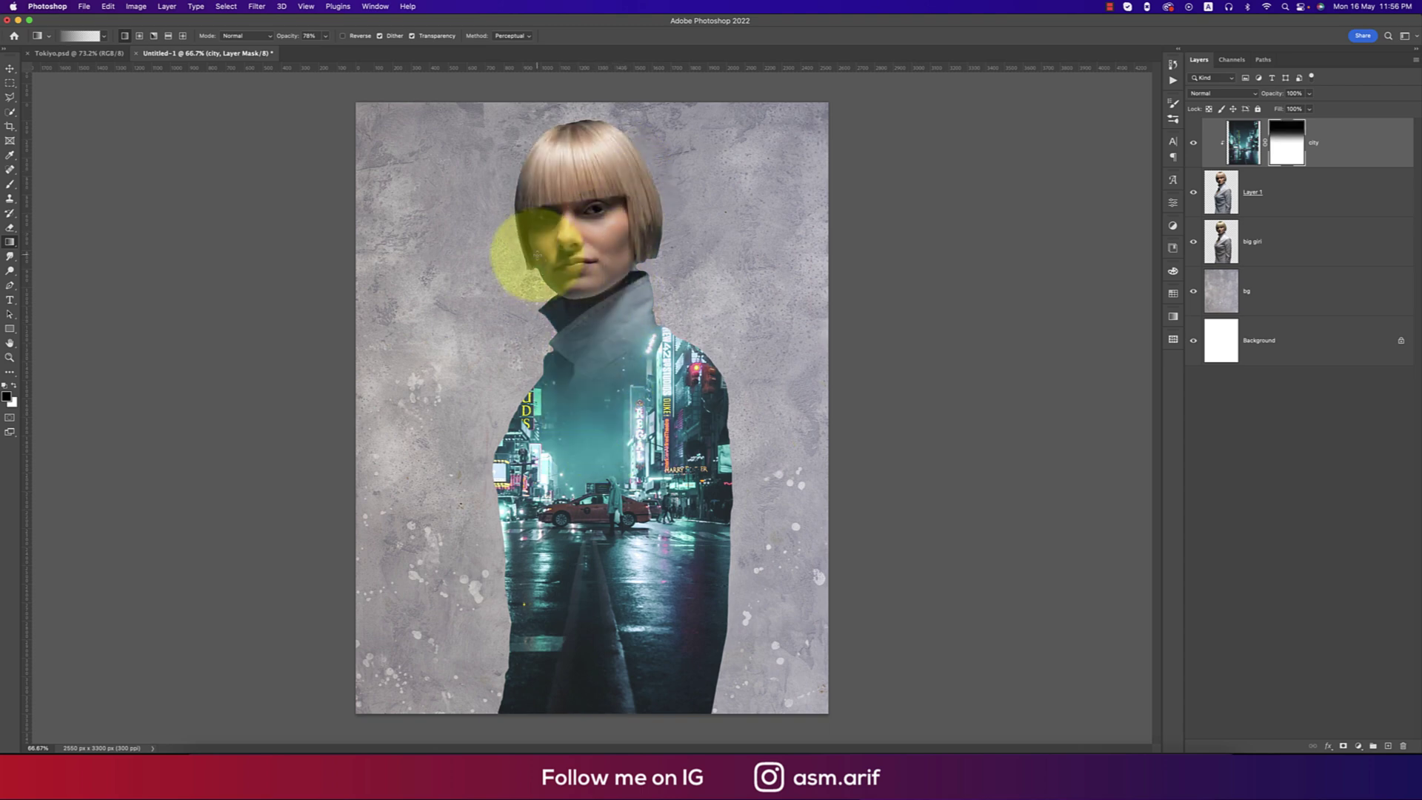
drag(531, 267, 531, 431)
drag(593, 692, 635, 603)
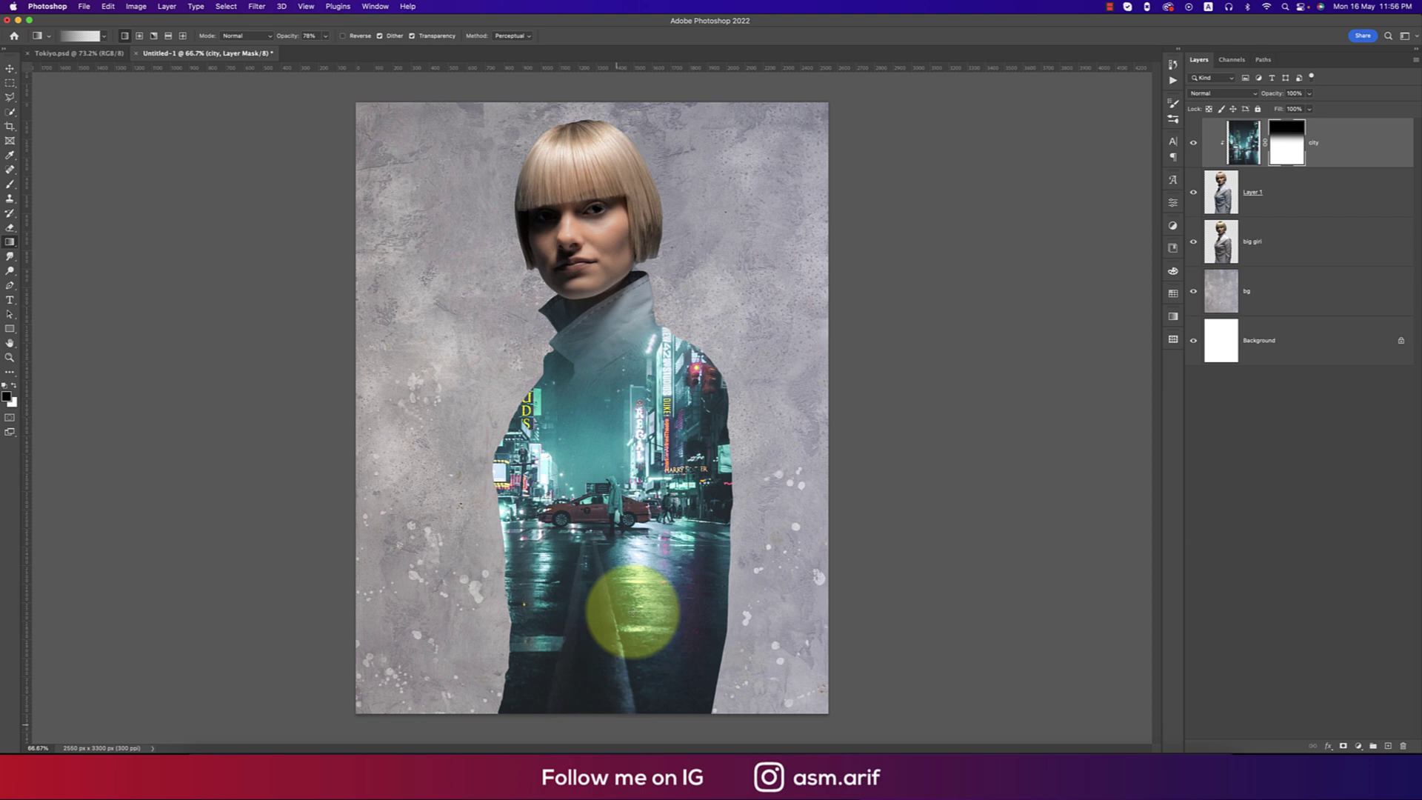
drag(650, 724, 705, 557)
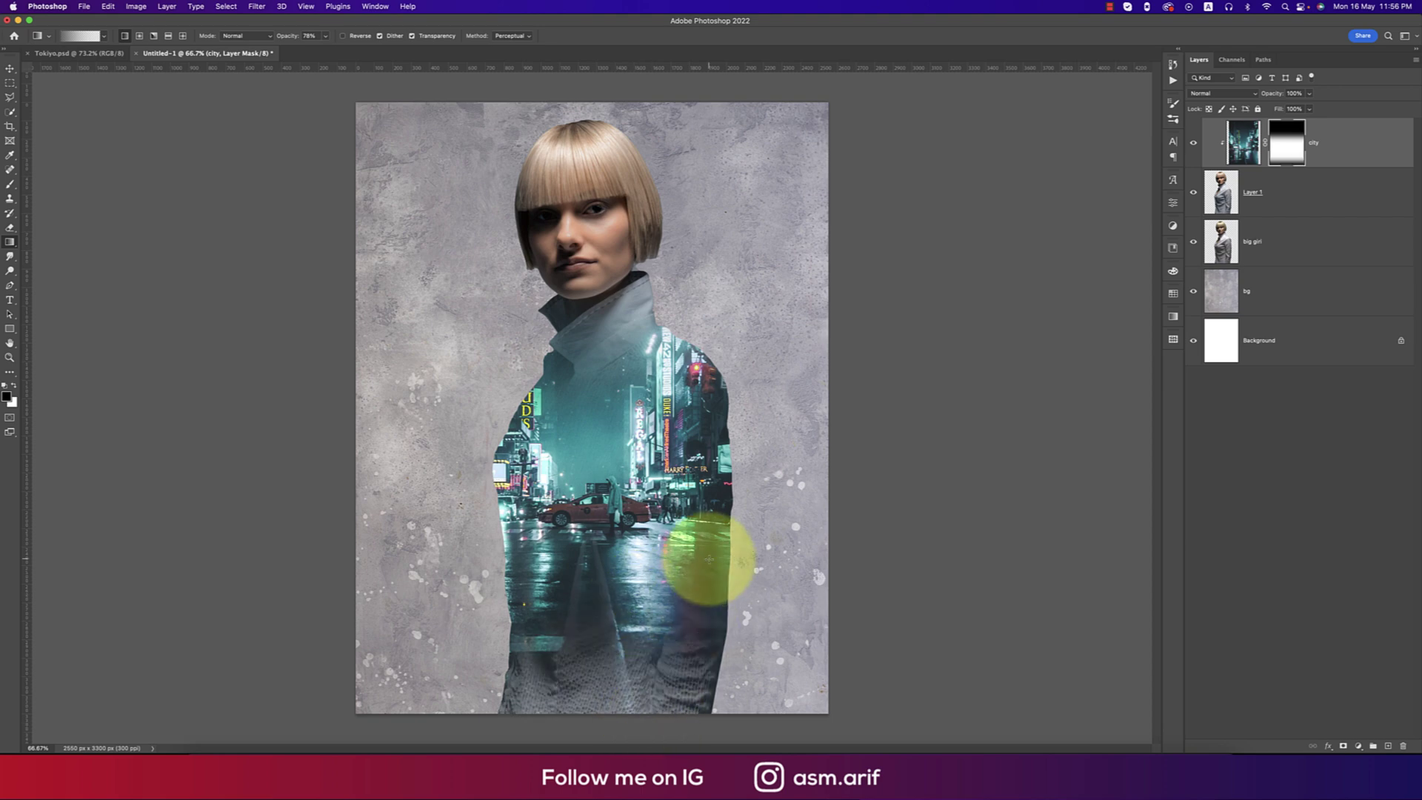
Add a layer mask to Layer 1 and fade out the lower part of the model with black gradients.
click(1286, 201)
click(1343, 746)
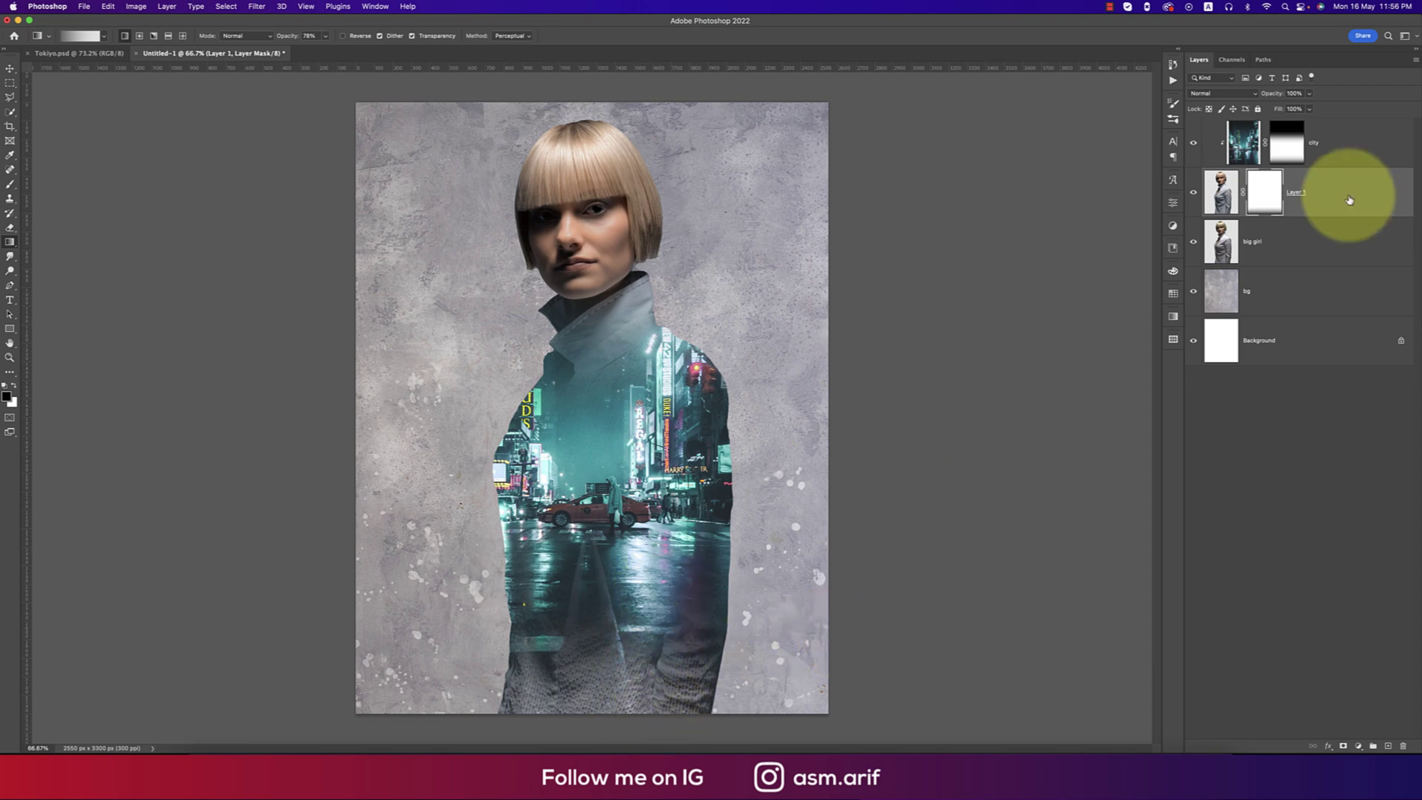
drag(656, 696, 644, 575)
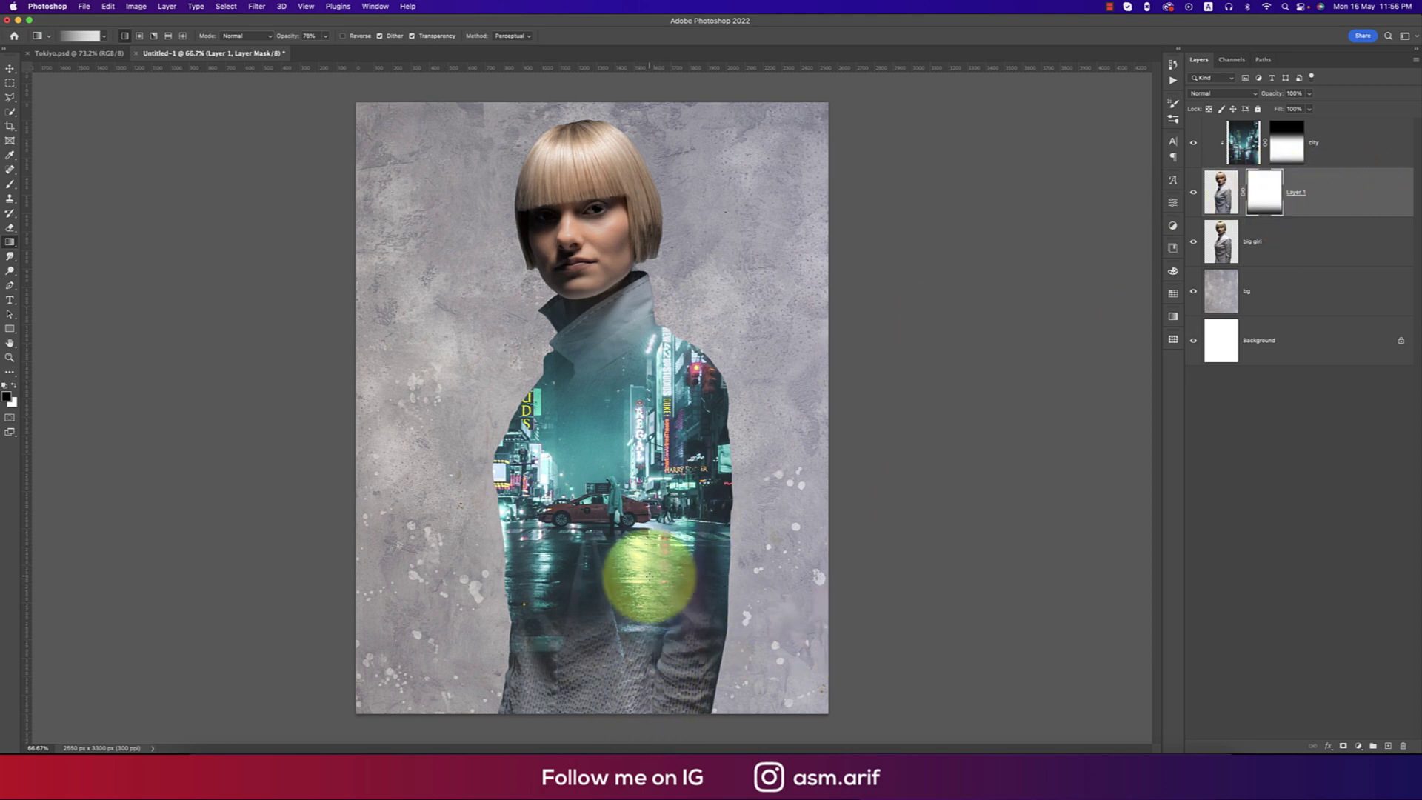
drag(627, 679, 620, 571)
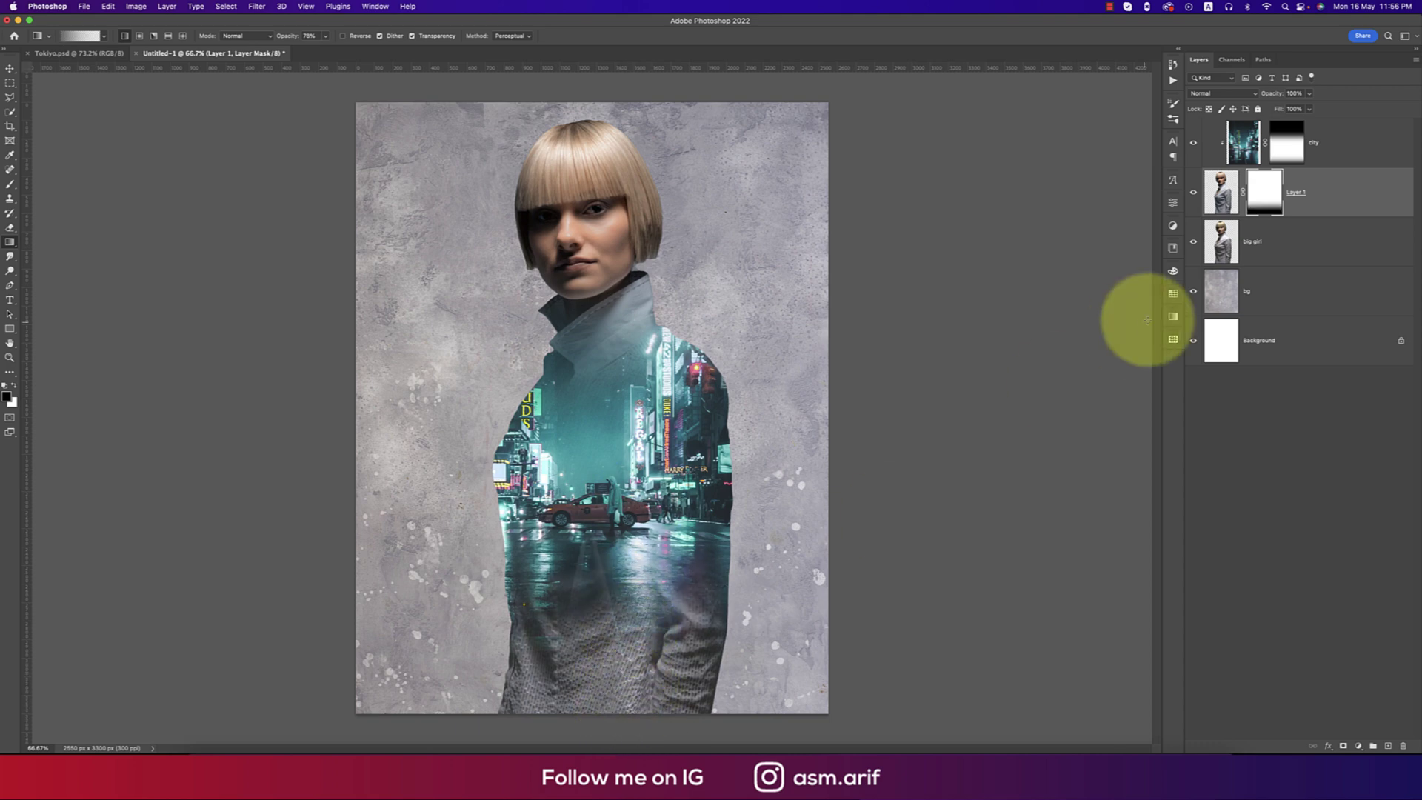
Add a layer mask to the big girl layer and blend its lower edge into the background with a black gradient.
click(1218, 240)
click(1341, 744)
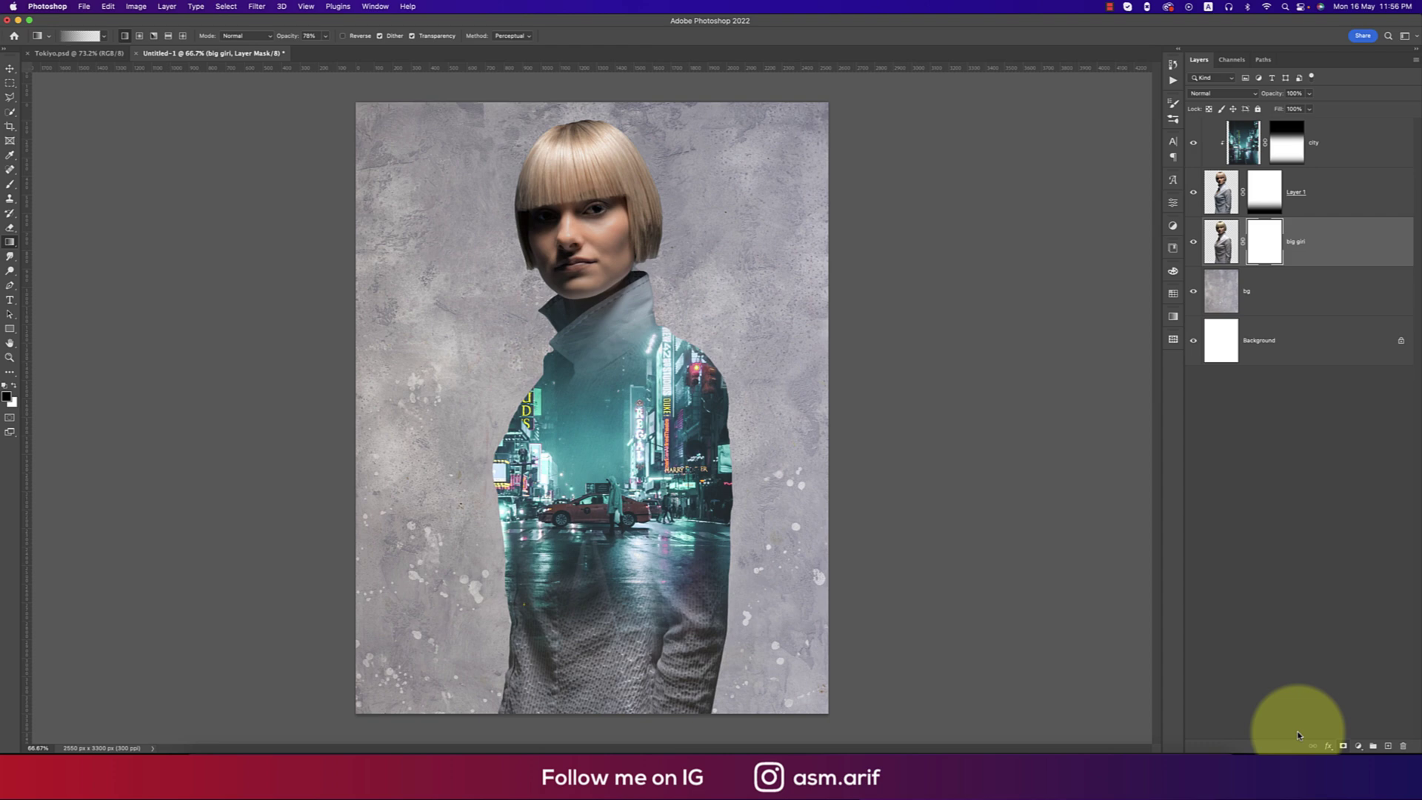
drag(644, 718, 659, 593)
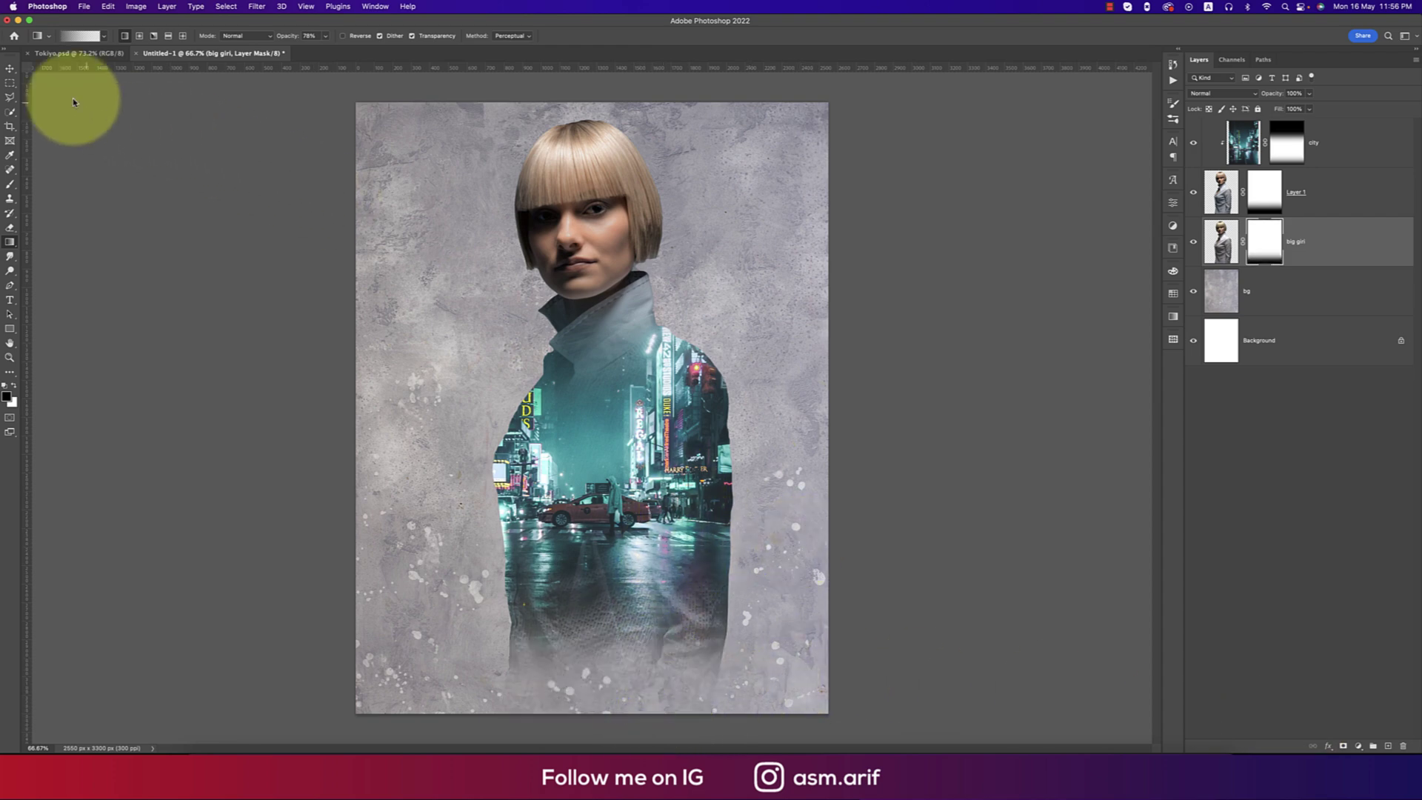
Reduce the city layer's opacity to 87%.
click(10, 68)
click(226, 224)
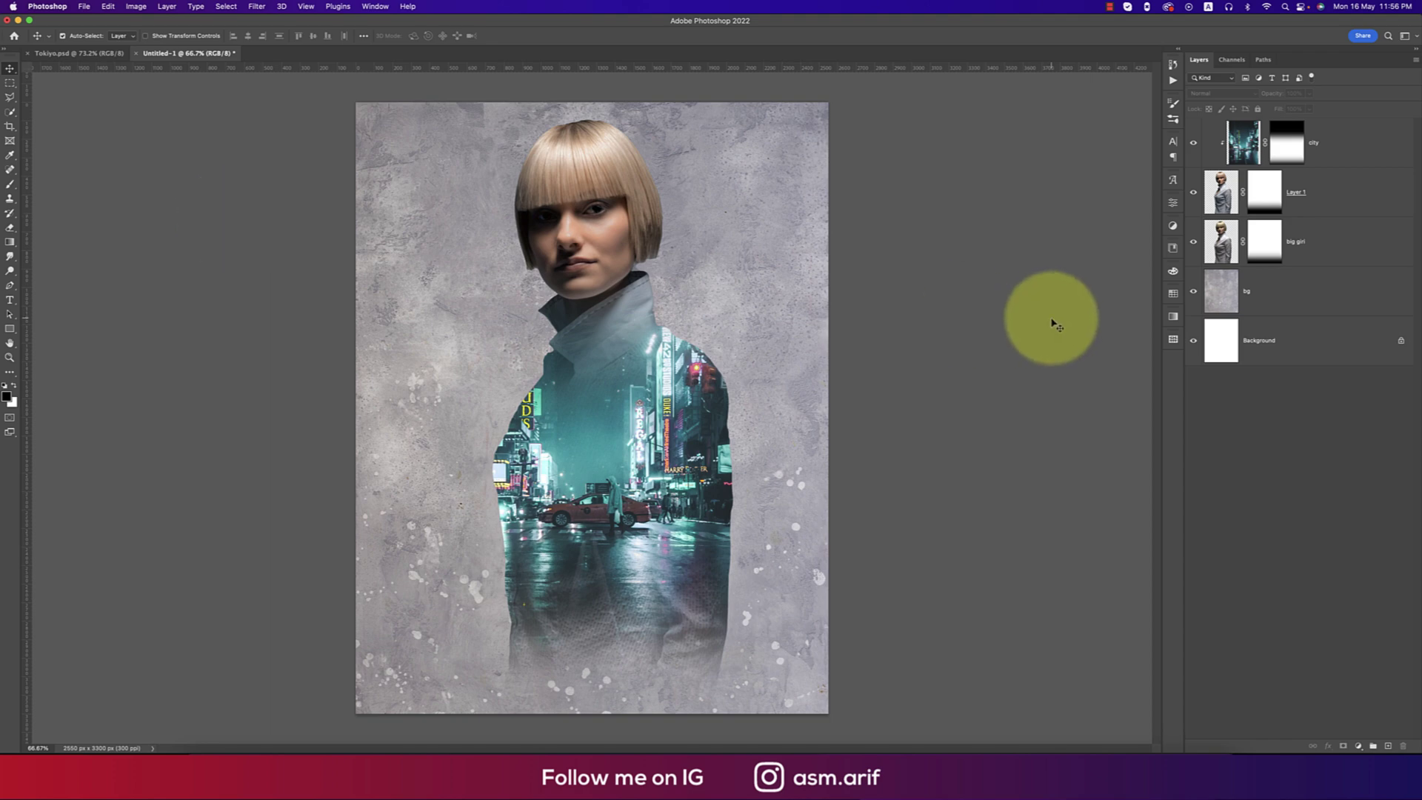
click(1326, 144)
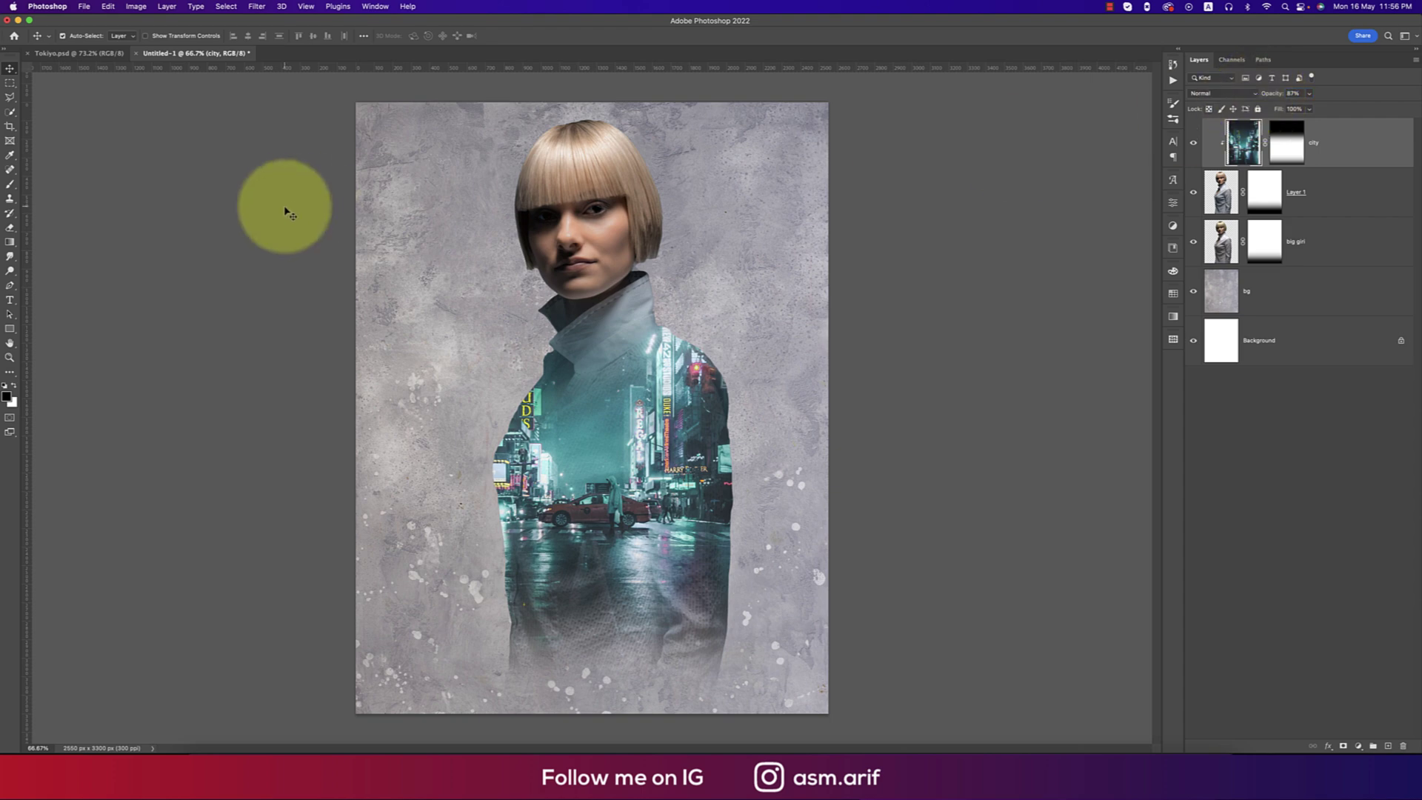
Place the stock_model_80 photo of the woman in black from Downloads as an embedded image above the city layer.
click(83, 6)
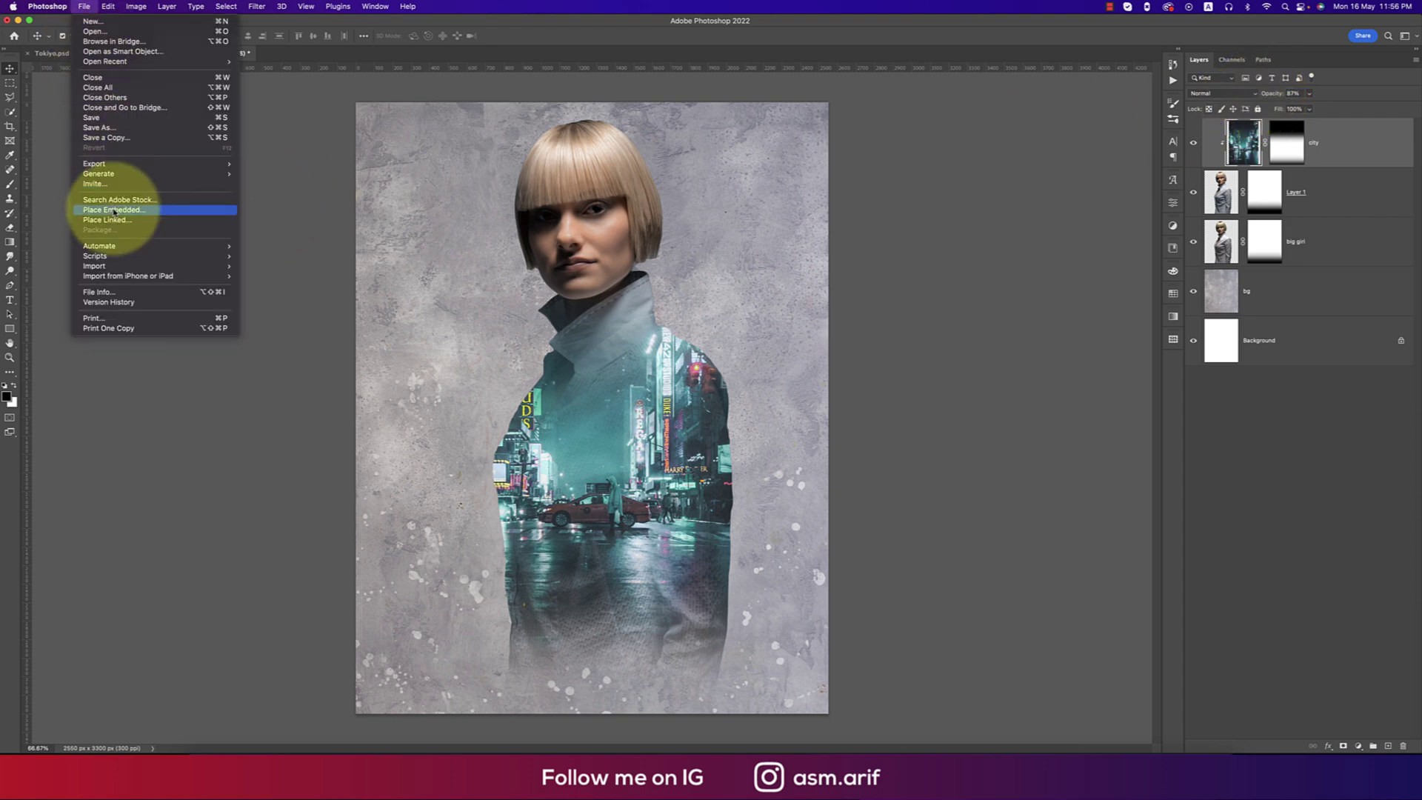
click(116, 211)
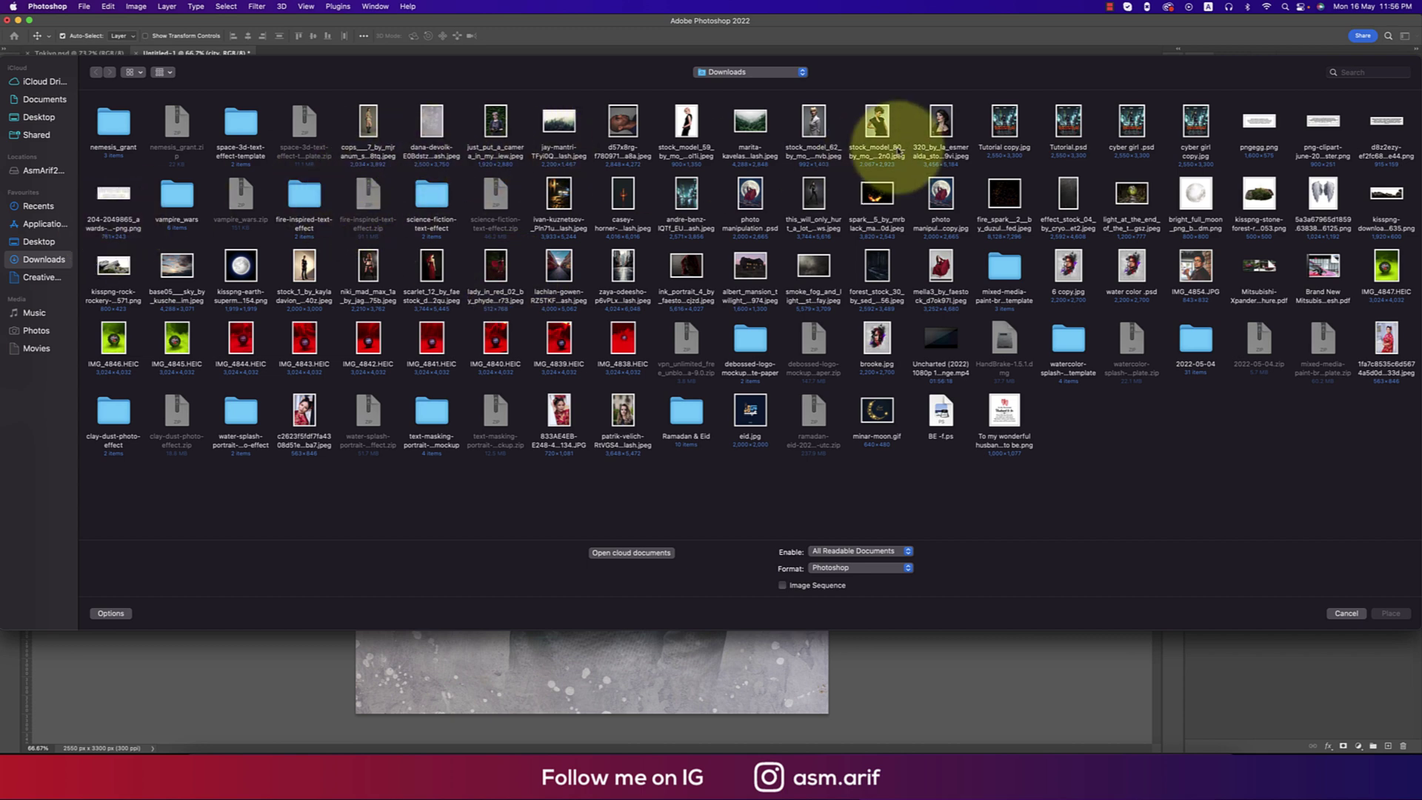
double_click(877, 126)
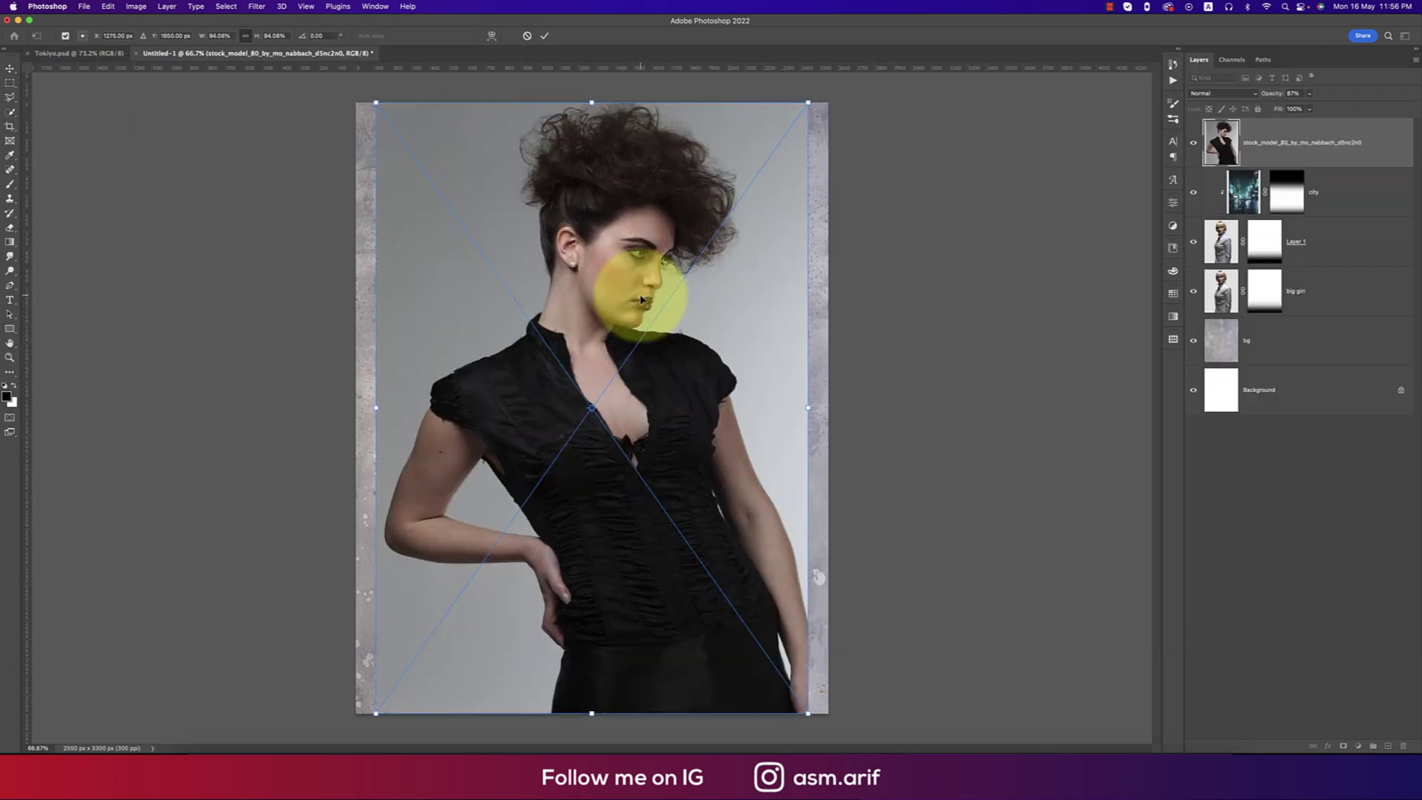
key(Return)
Rasterize the placed woman-in-black layer and rename it "girl2".
right_click(1341, 154)
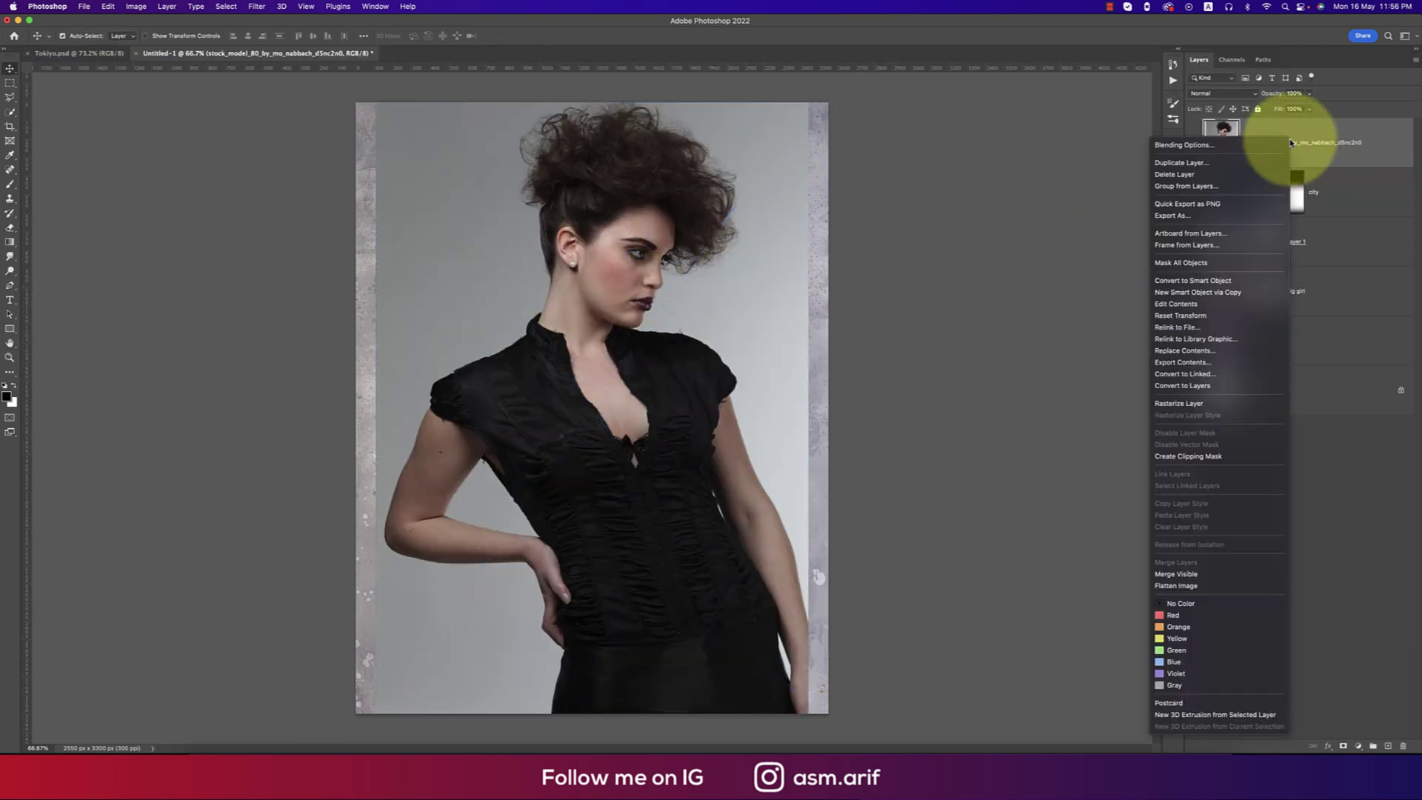
click(1215, 404)
double_click(1282, 143)
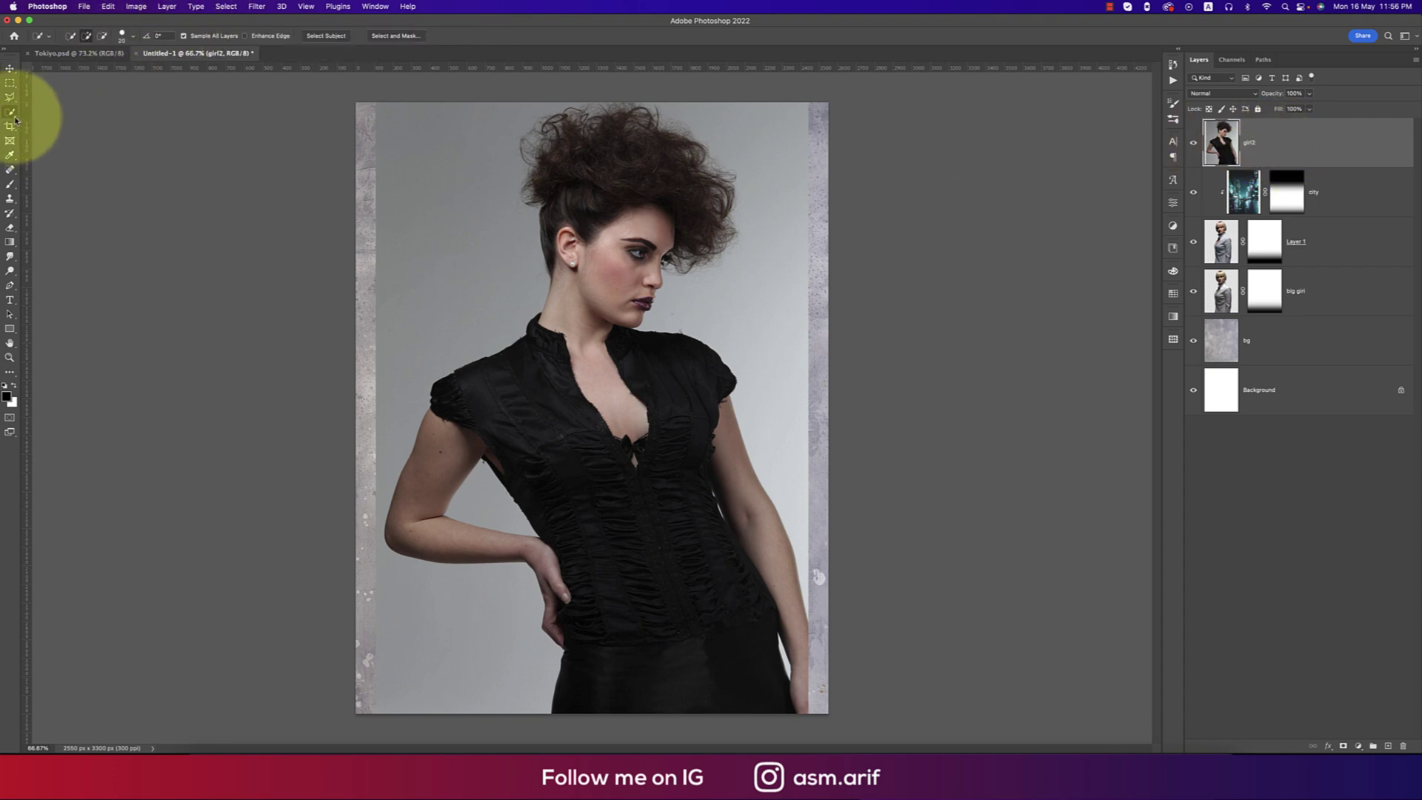
Select the subject of the girl2 layer and output the selection from Select and Mask to a Layer Mask.
click(315, 36)
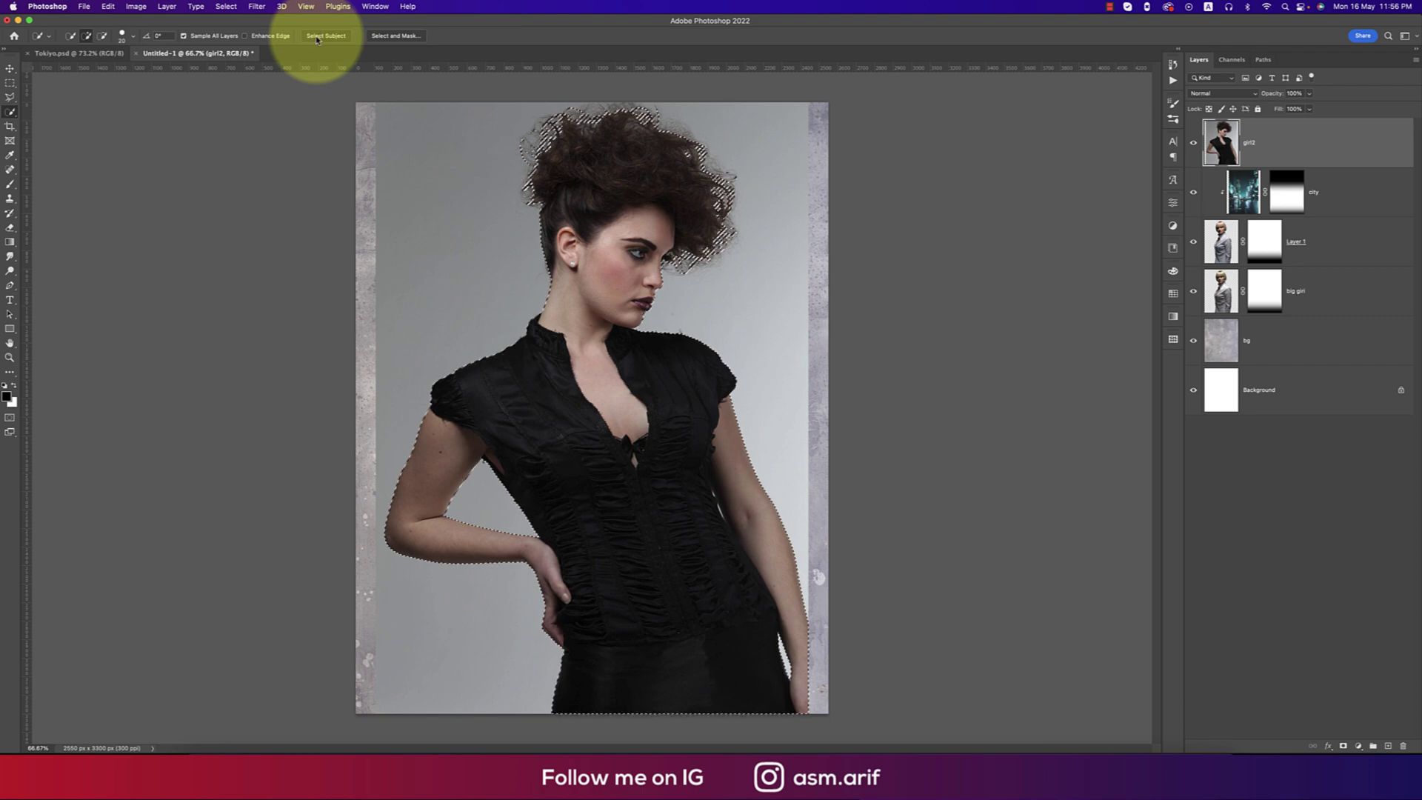
click(393, 36)
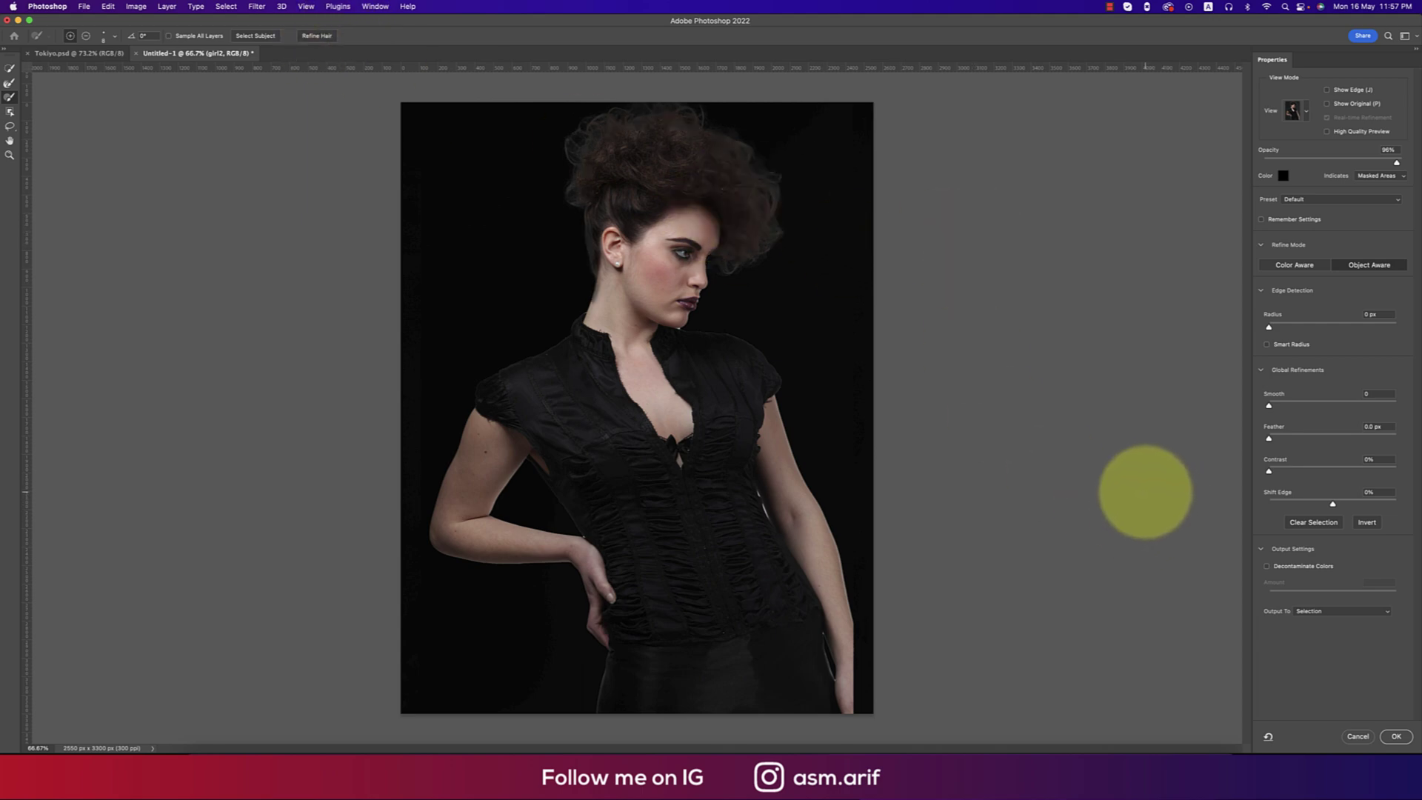
click(1344, 611)
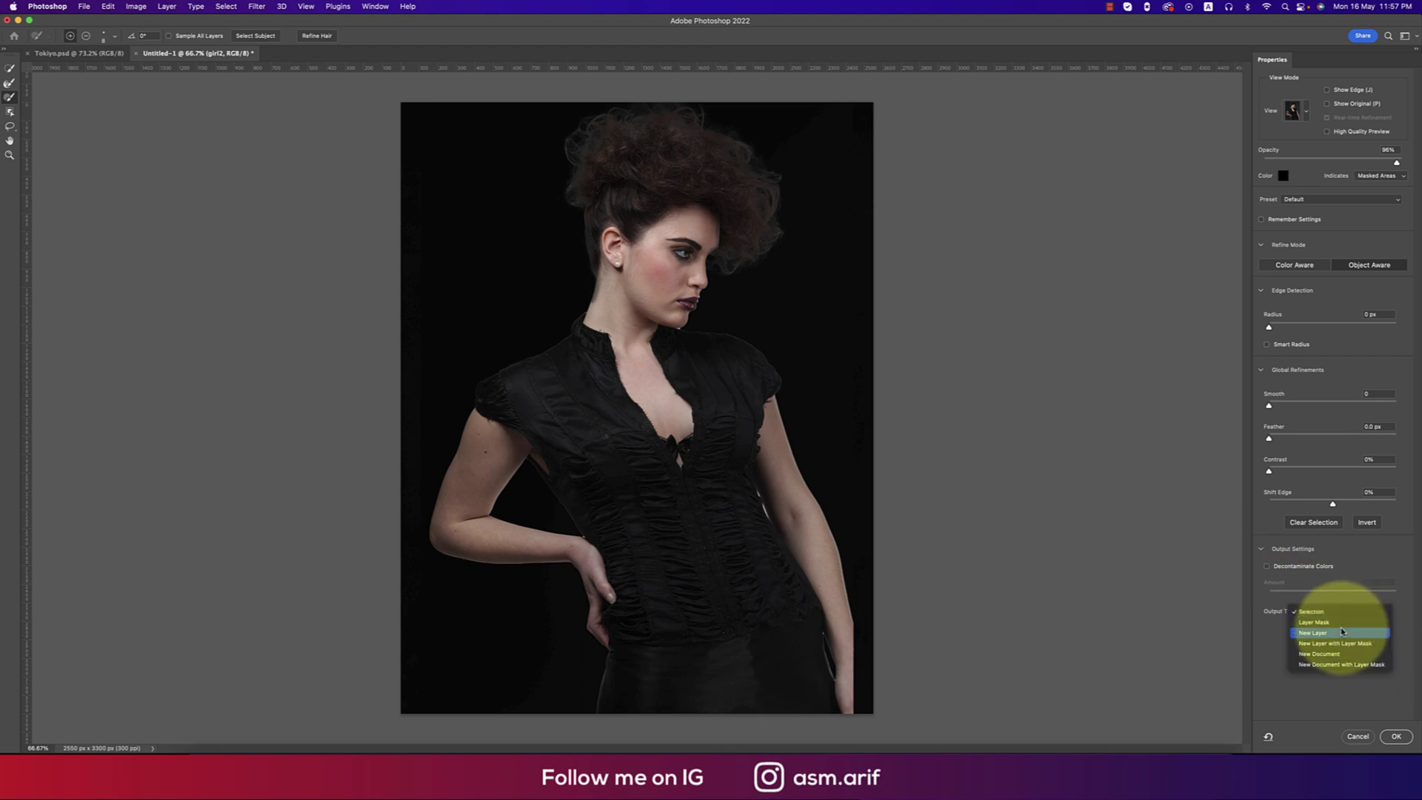
click(1345, 626)
click(1396, 736)
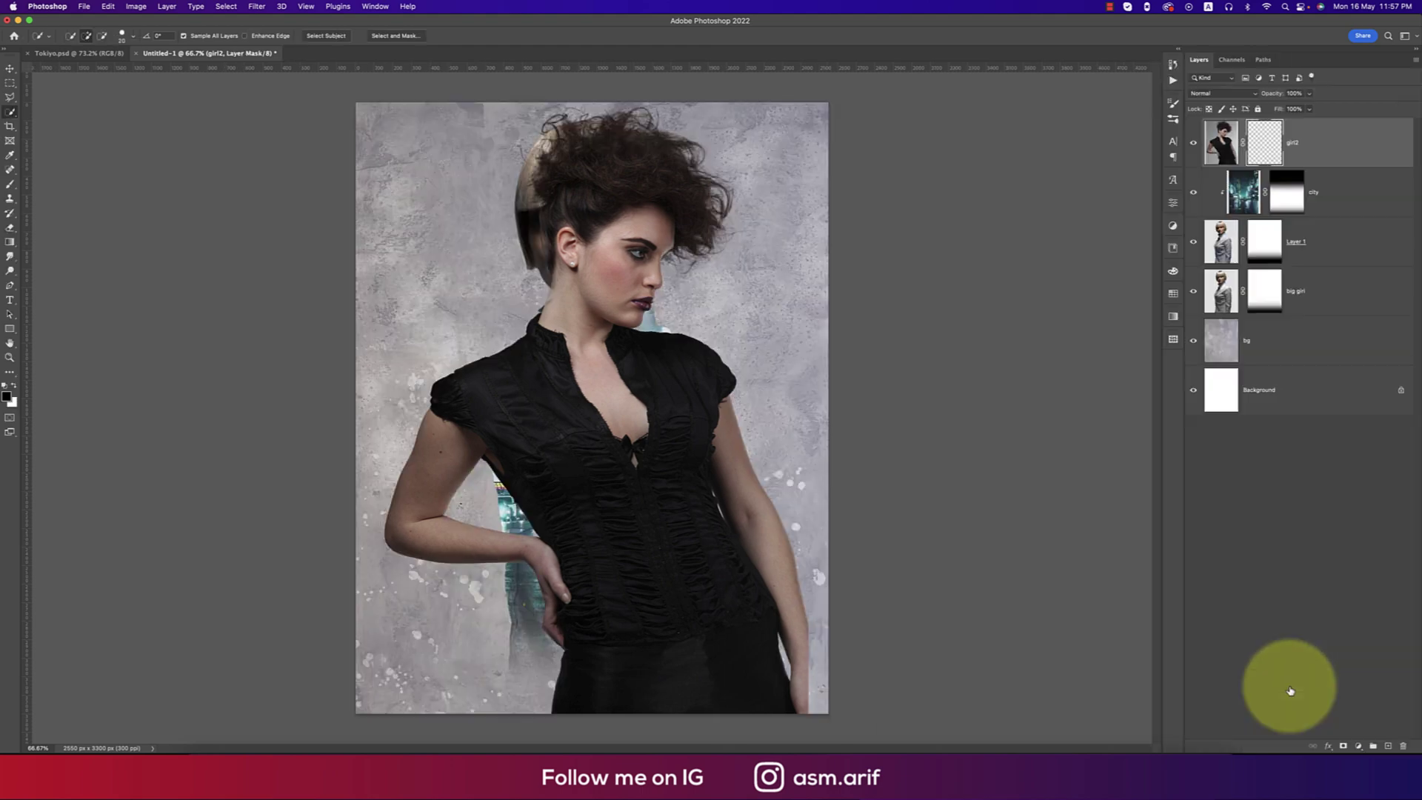
Scale the girl2 layer down to about 61% and position it in front of the large model's lower left side.
key(super+t)
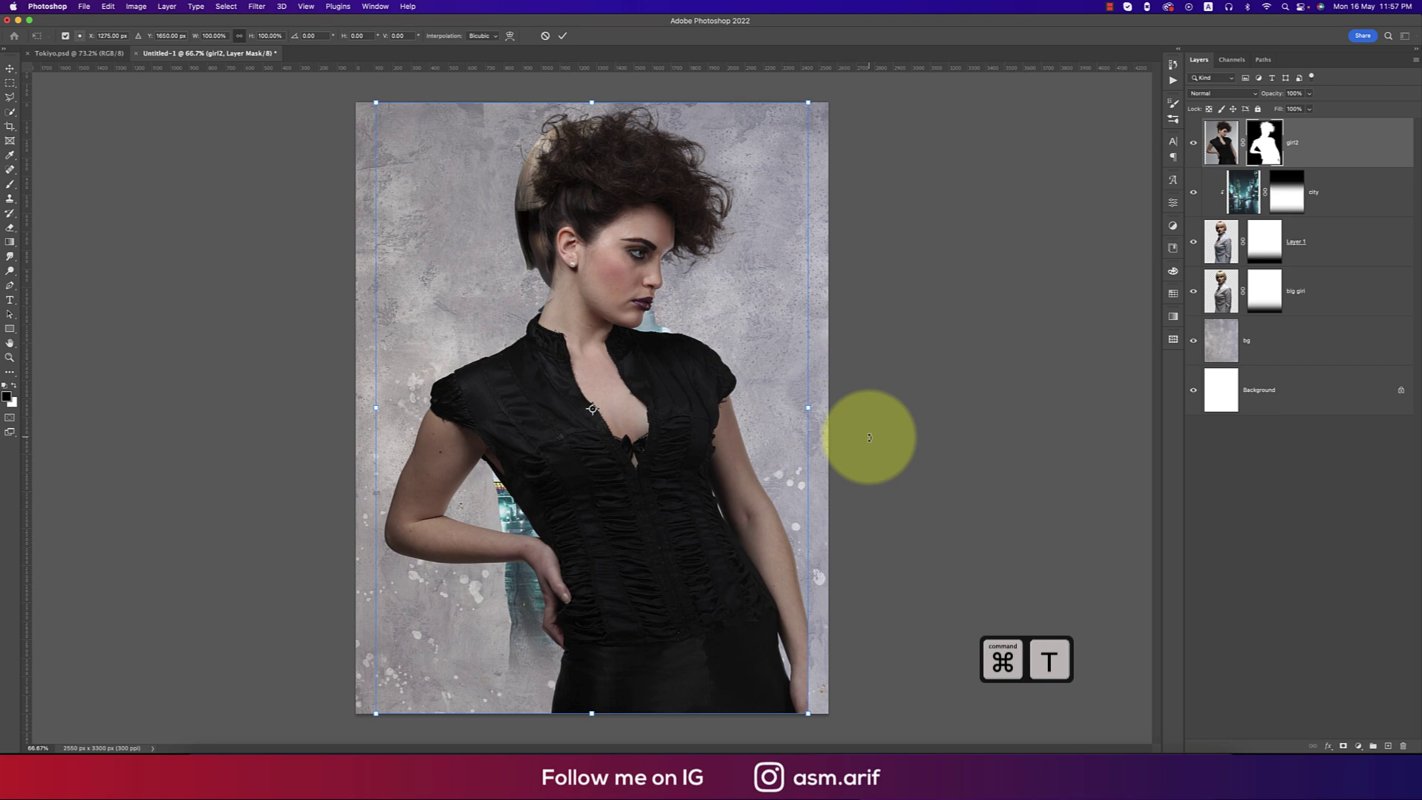
drag(807, 407, 645, 408)
drag(571, 460, 580, 540)
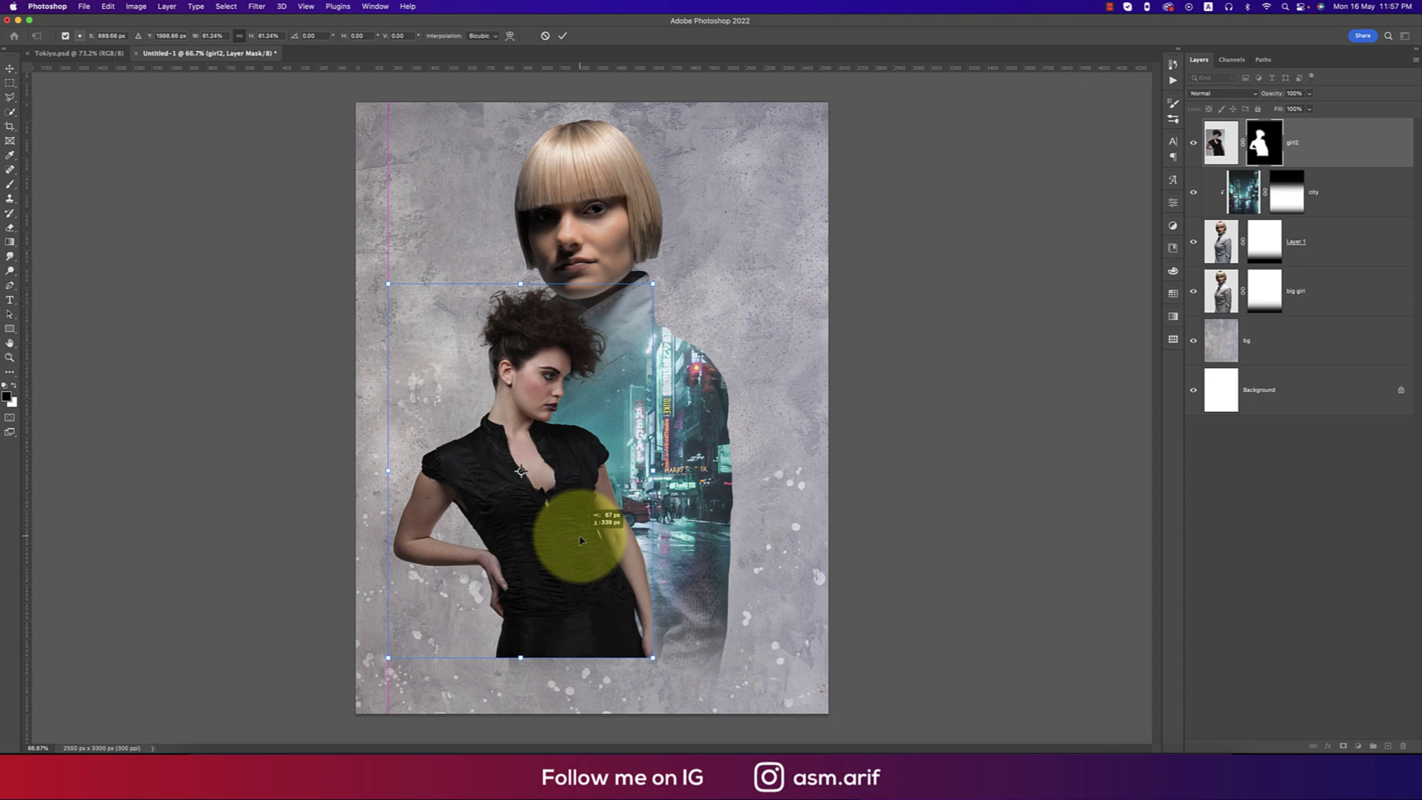
key(Return)
Apply the girl2 layer's cut-out mask permanently and add a new blank layer mask to it.
key(w)
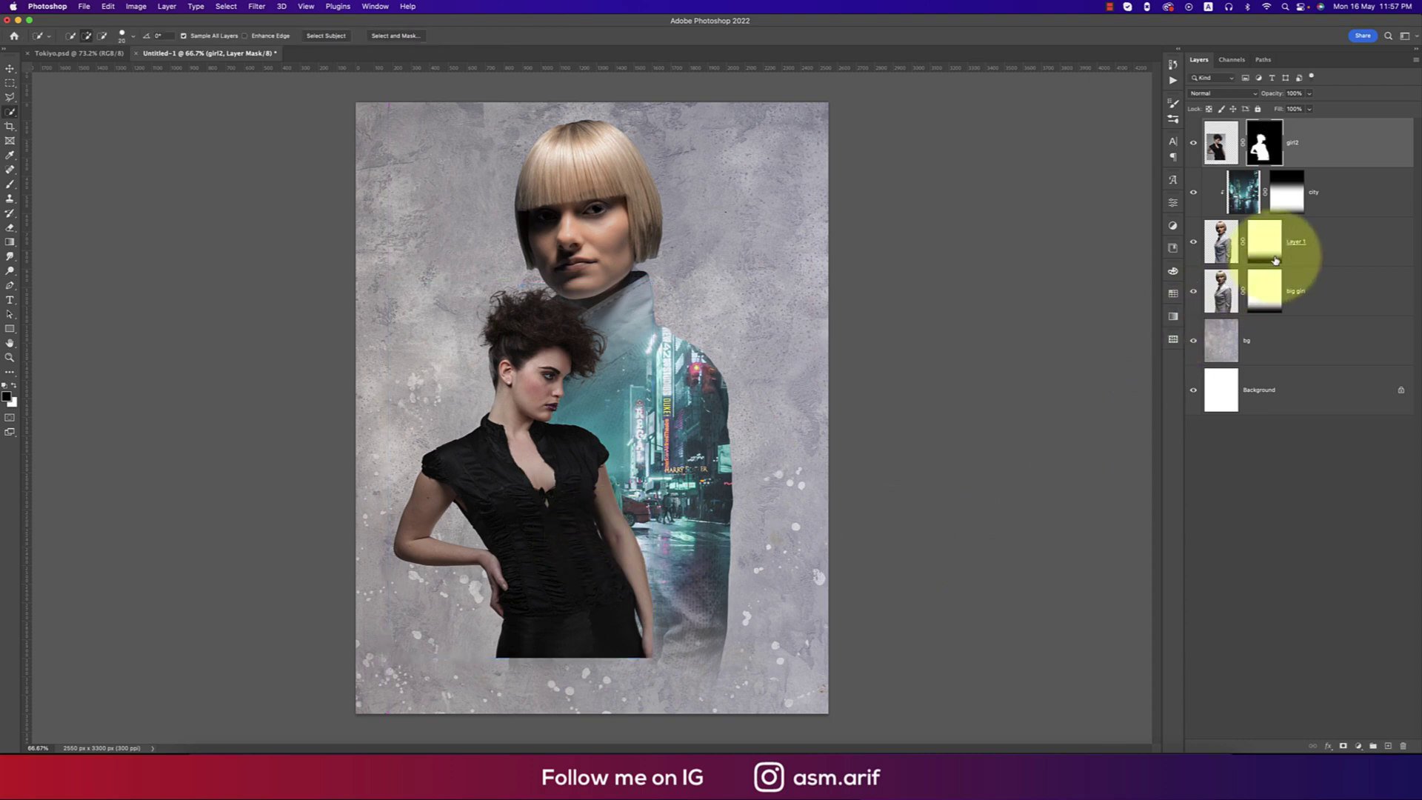
right_click(1271, 161)
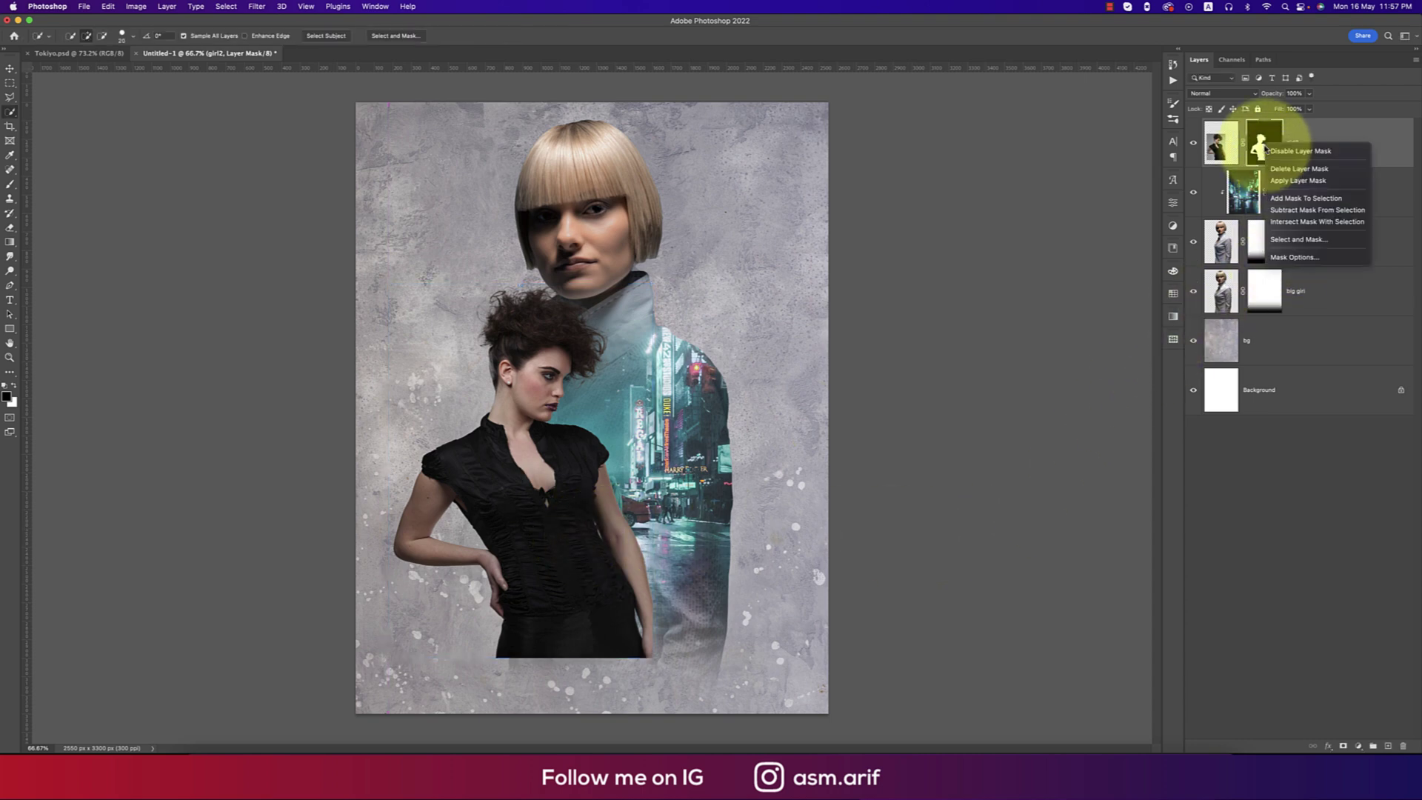
click(1274, 181)
click(1343, 745)
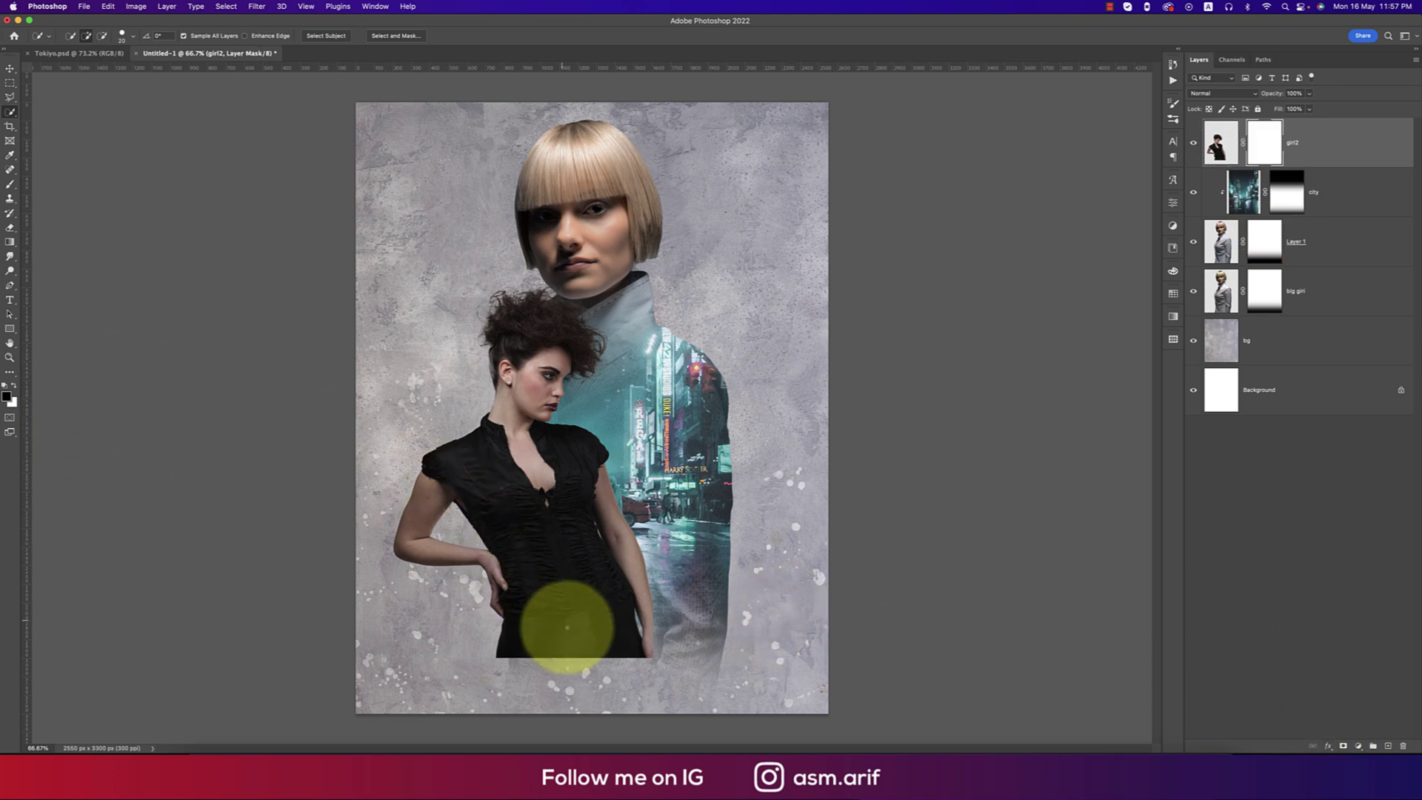
Fade the lower edge of girl2 into the background with gradients on its mask, and nudge the figure slightly right.
key(g)
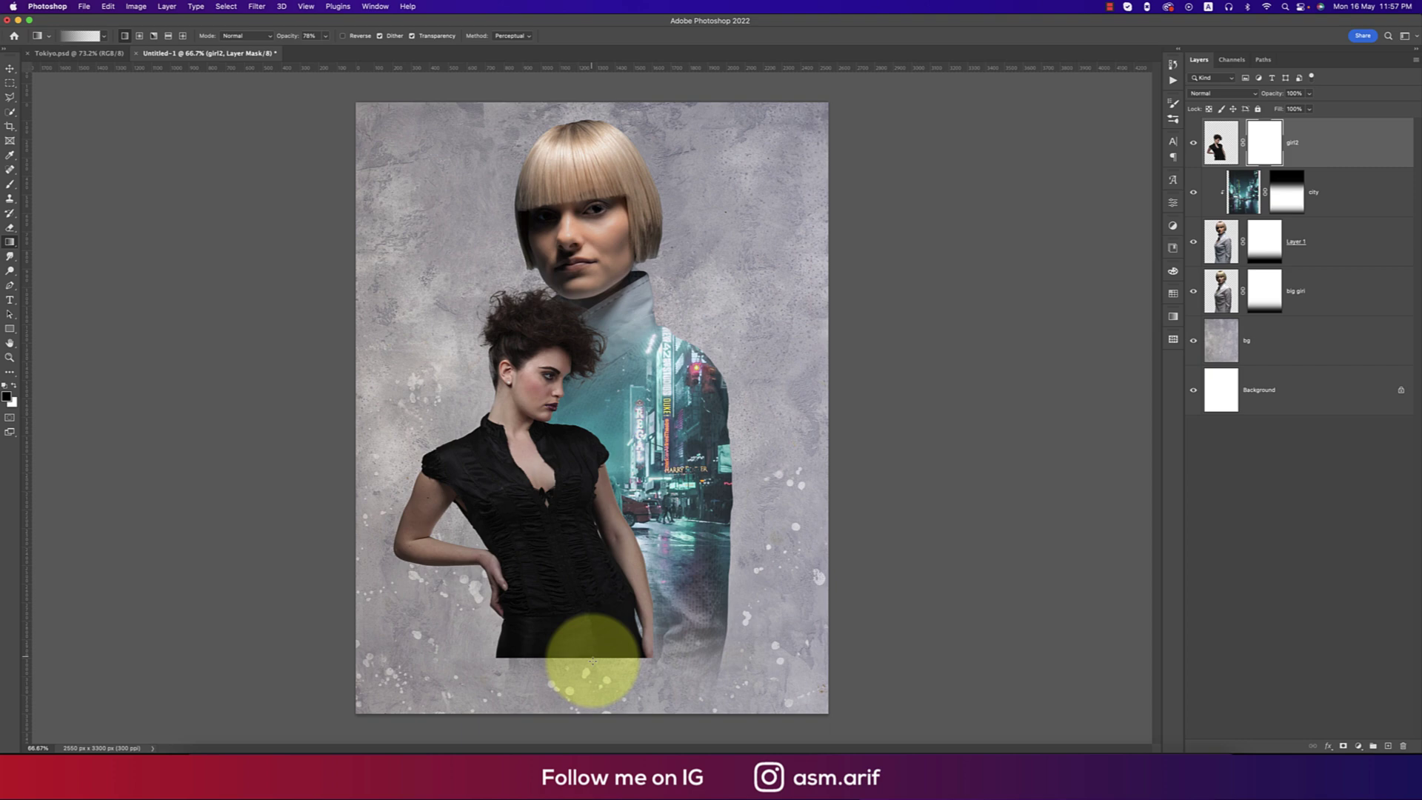
drag(587, 666, 587, 578)
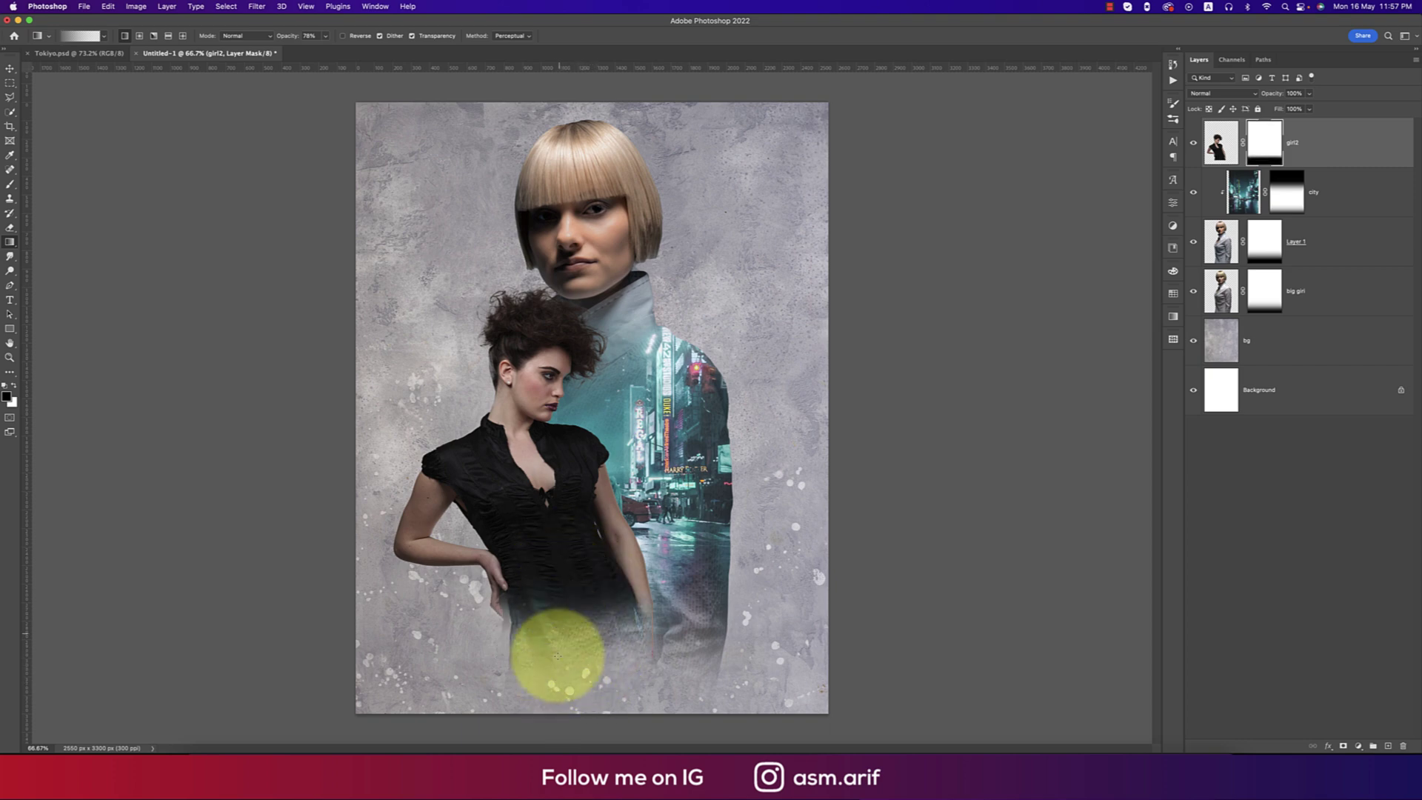
drag(555, 660, 545, 492)
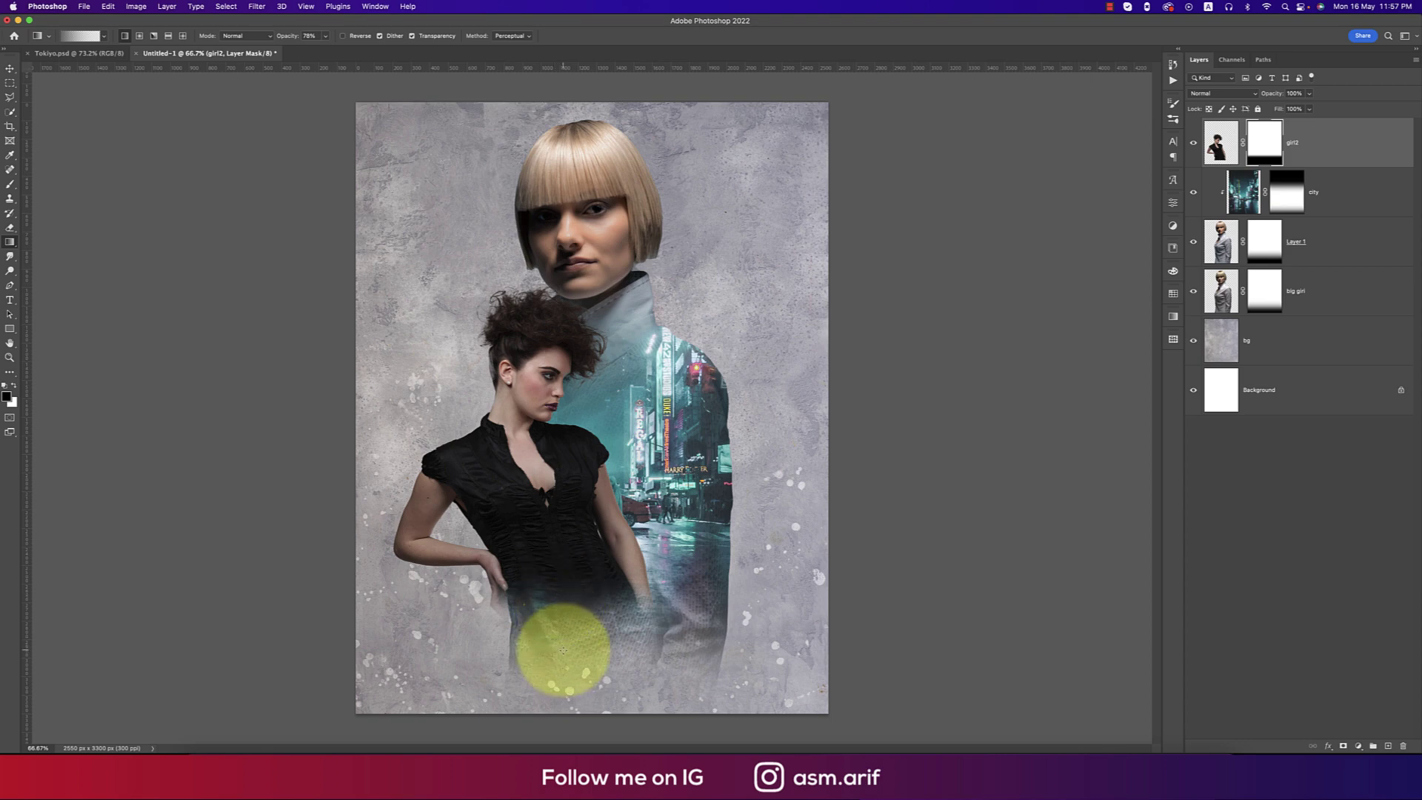
key(v)
drag(568, 562, 581, 562)
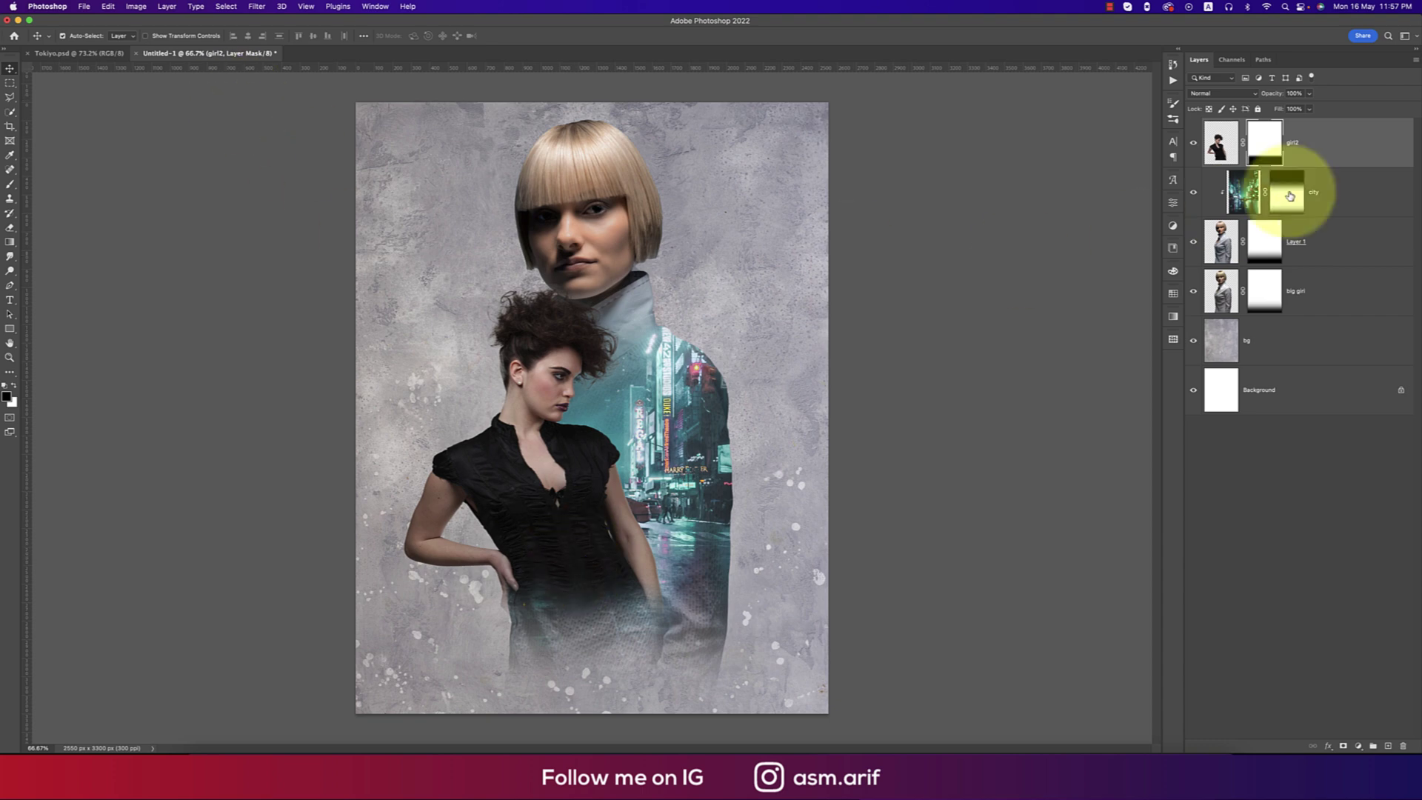
Harmonize girl2 with the bg layer as reference using the Harmonization neural filter, output to a new layer.
click(1222, 141)
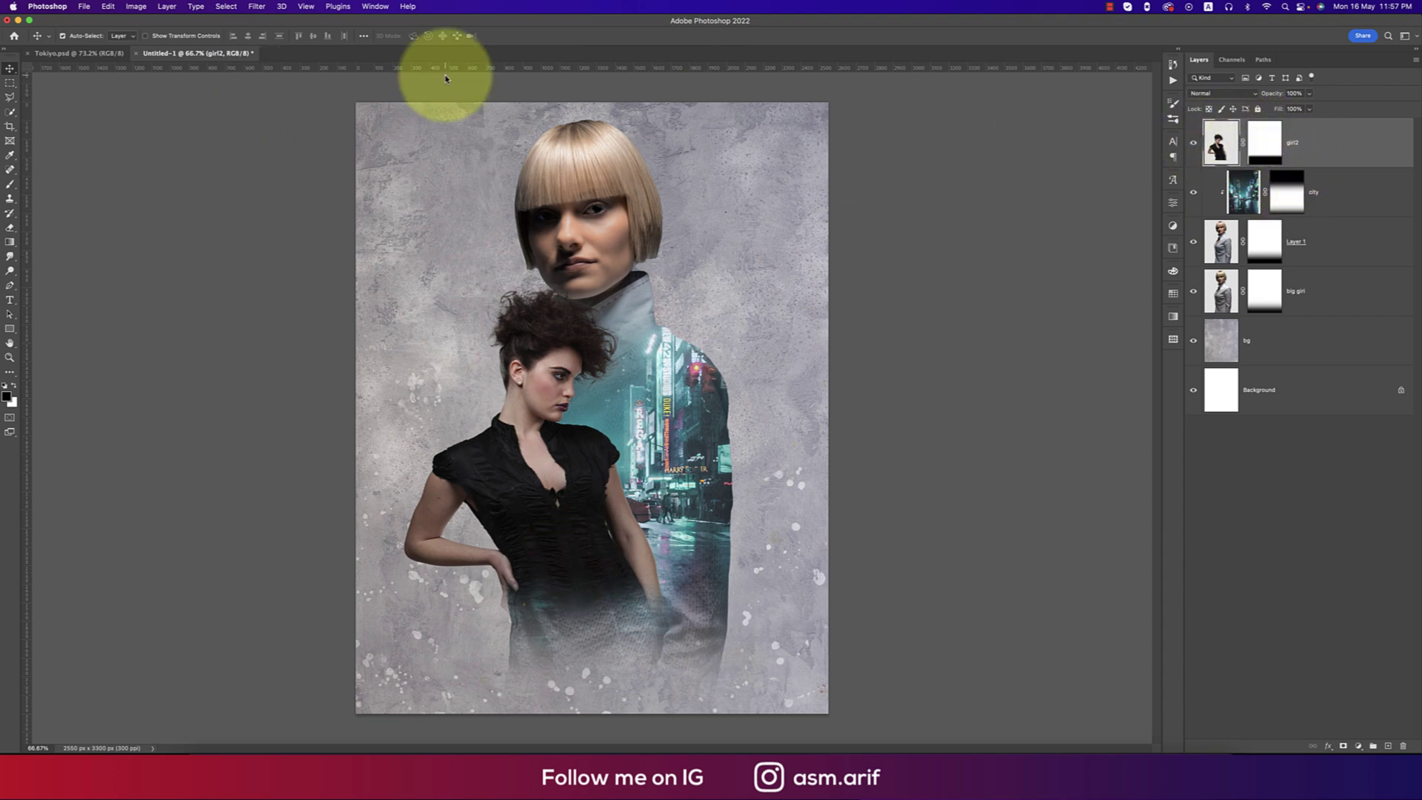
click(257, 7)
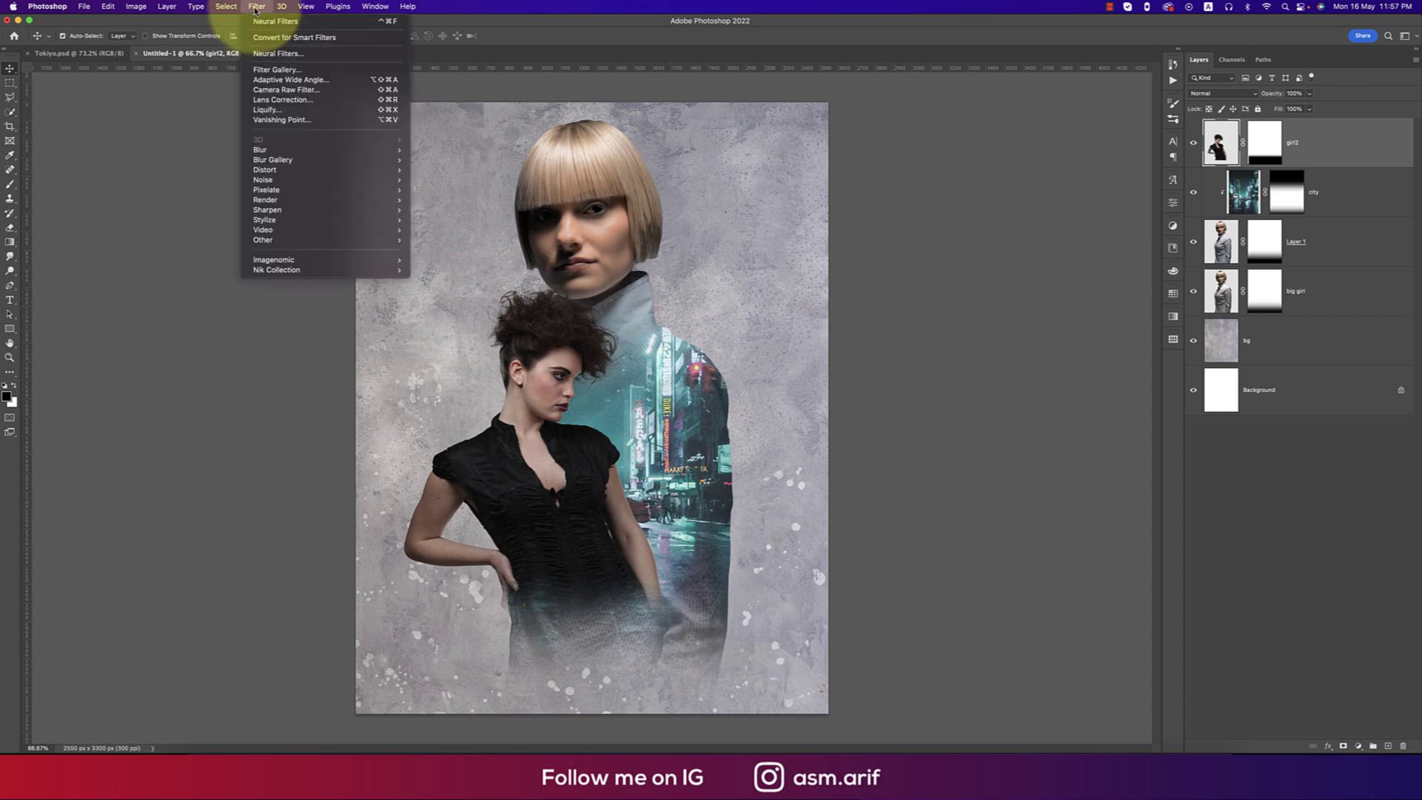
click(256, 53)
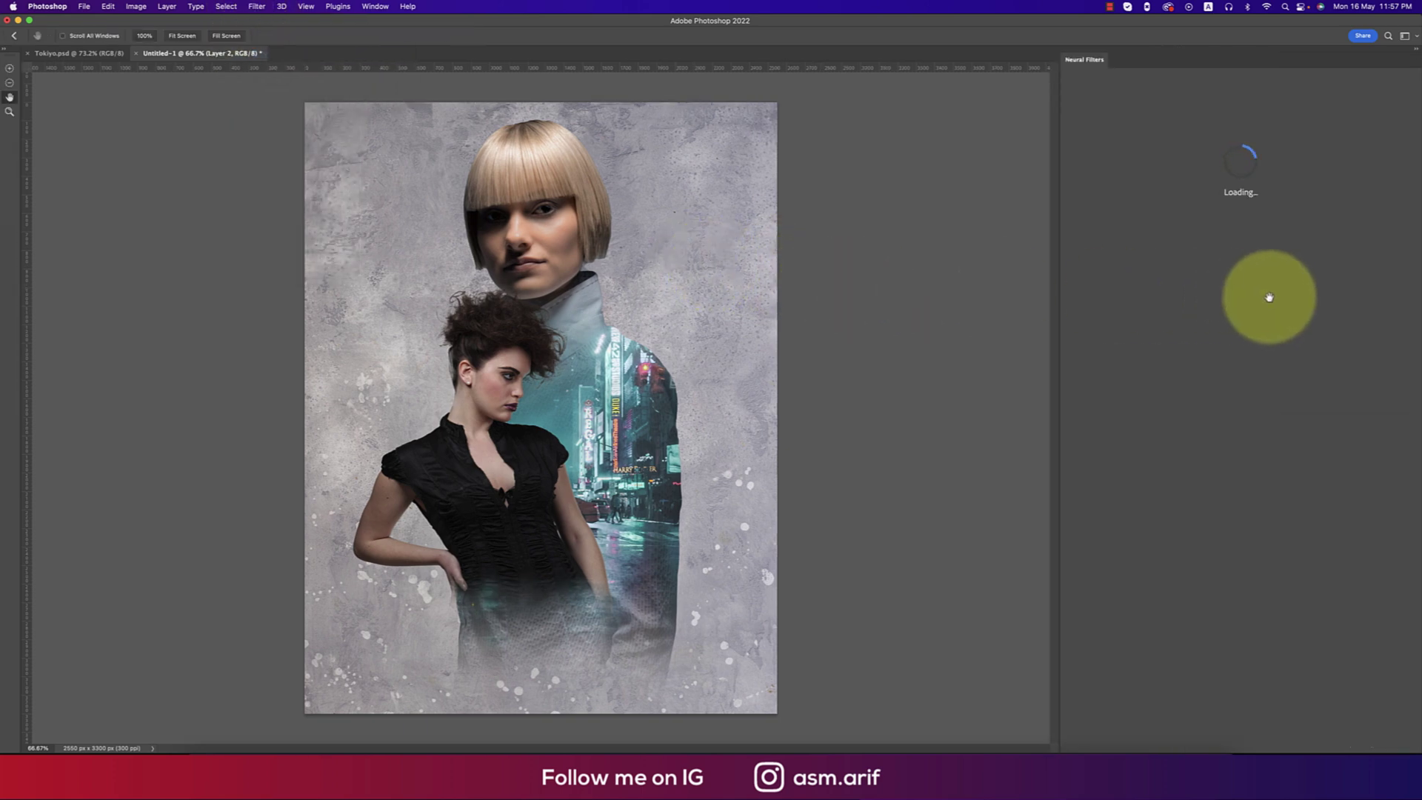
click(1186, 312)
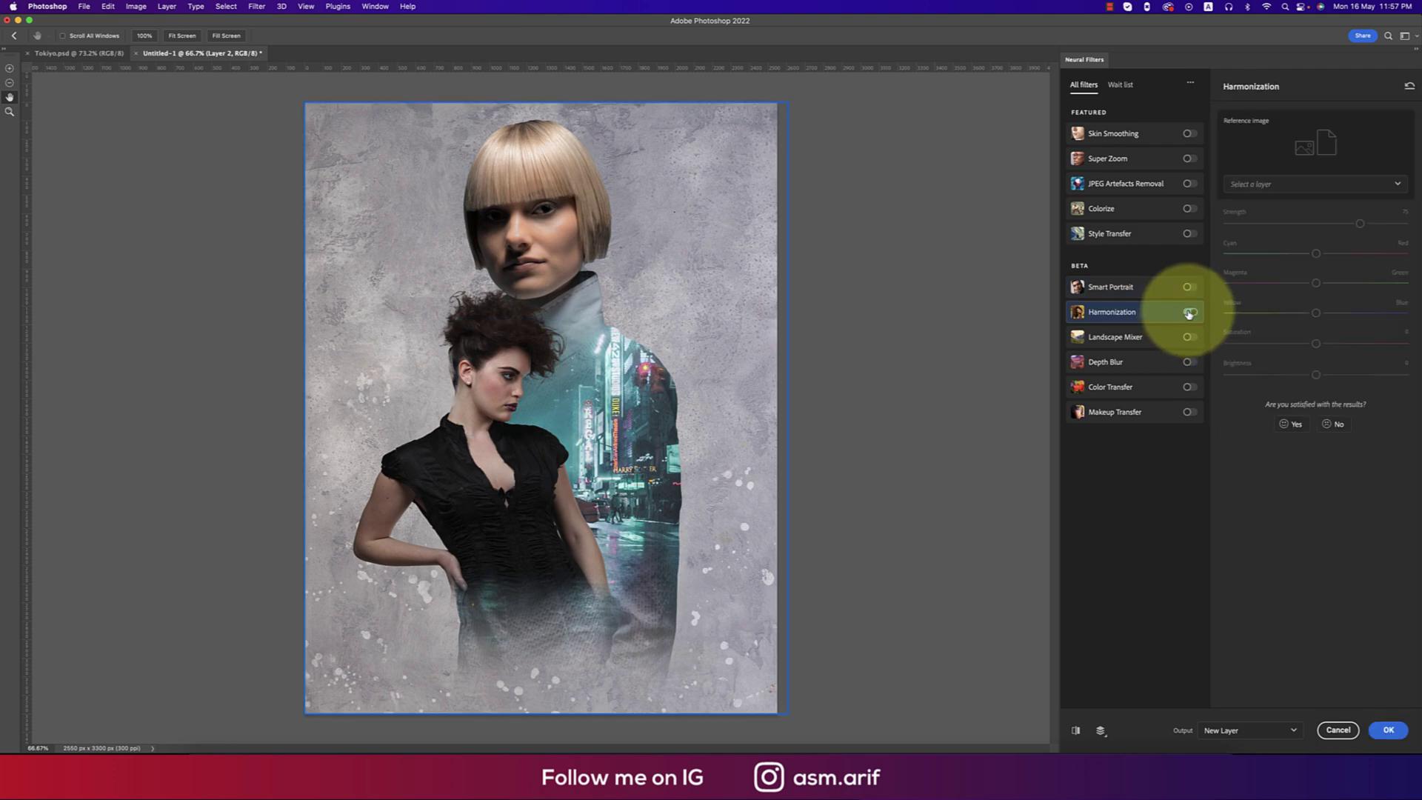
click(1265, 185)
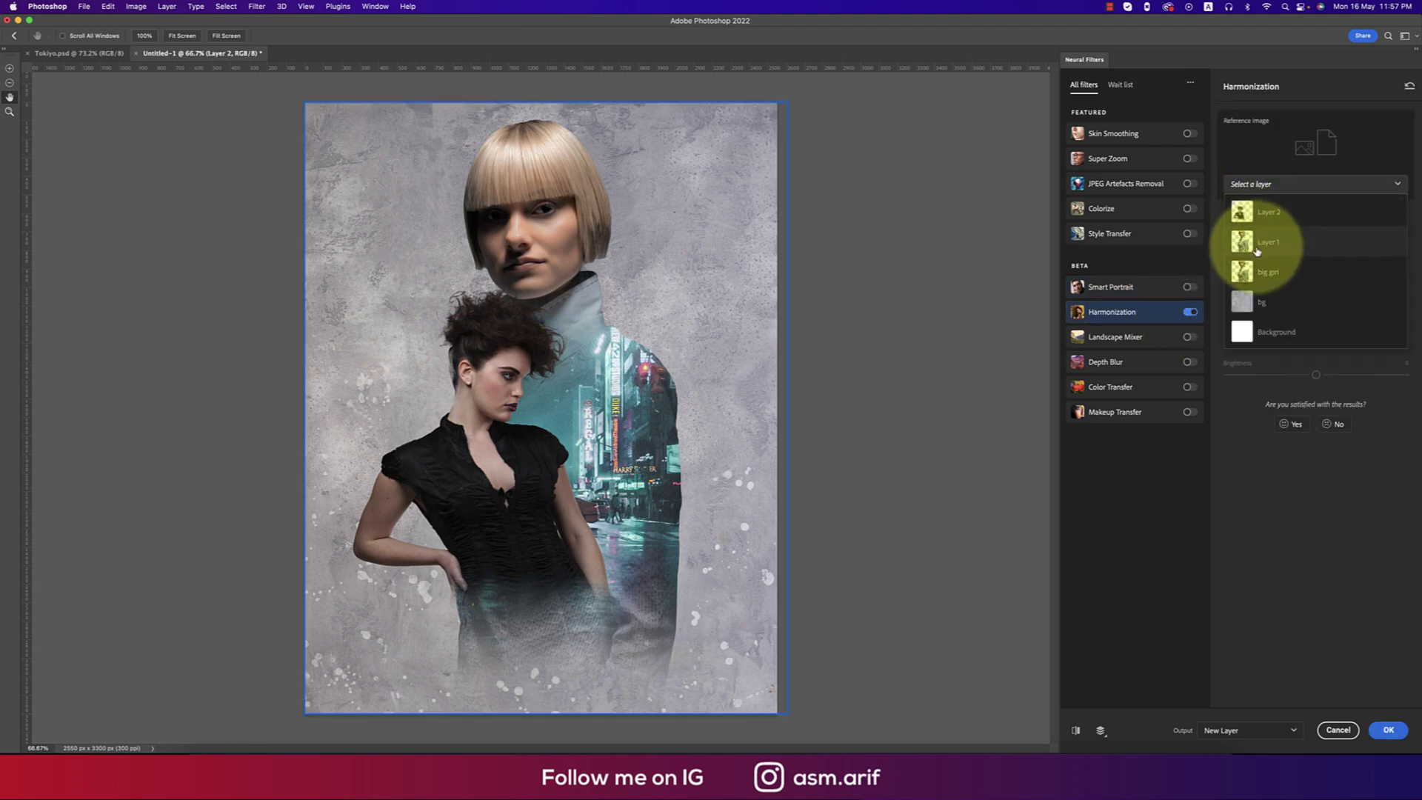
click(1261, 302)
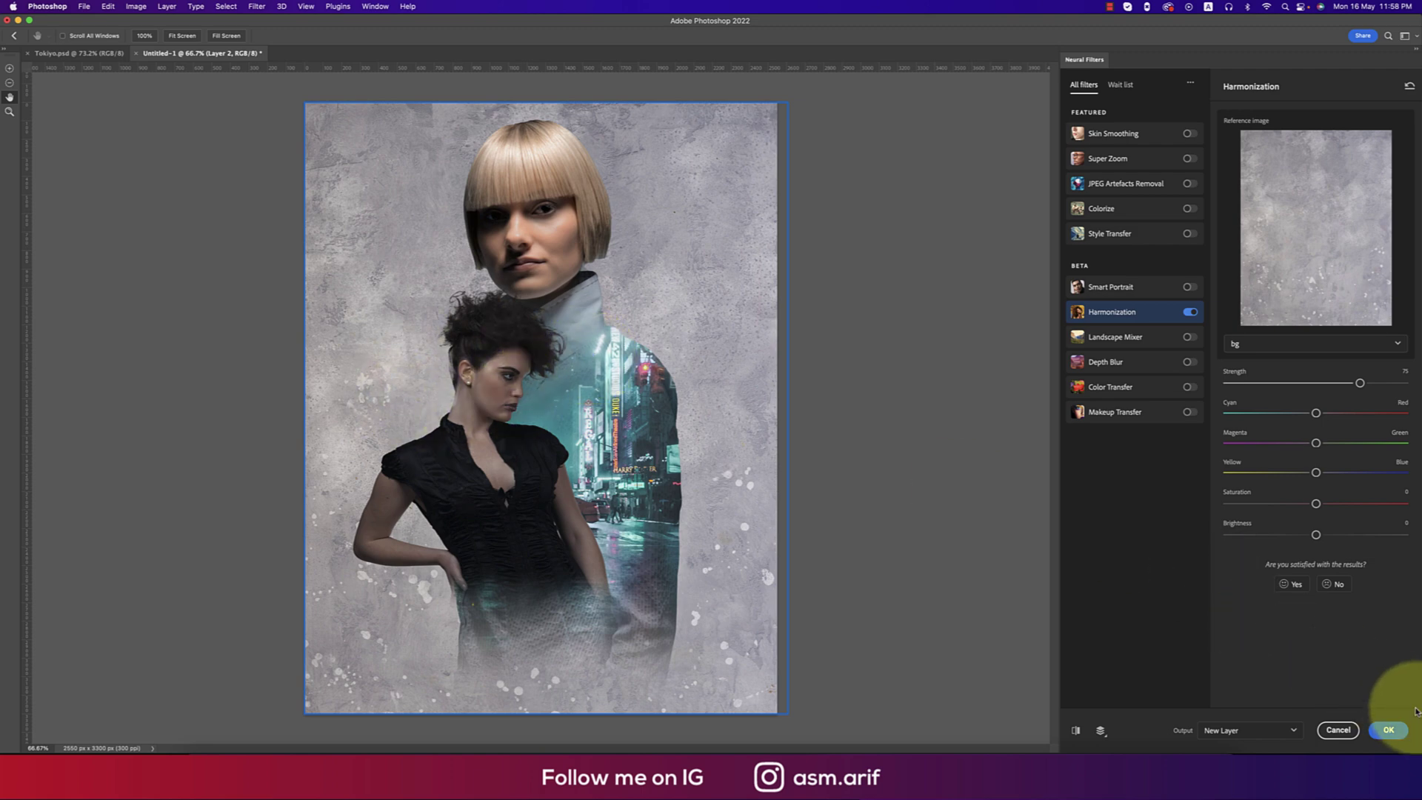
click(1389, 730)
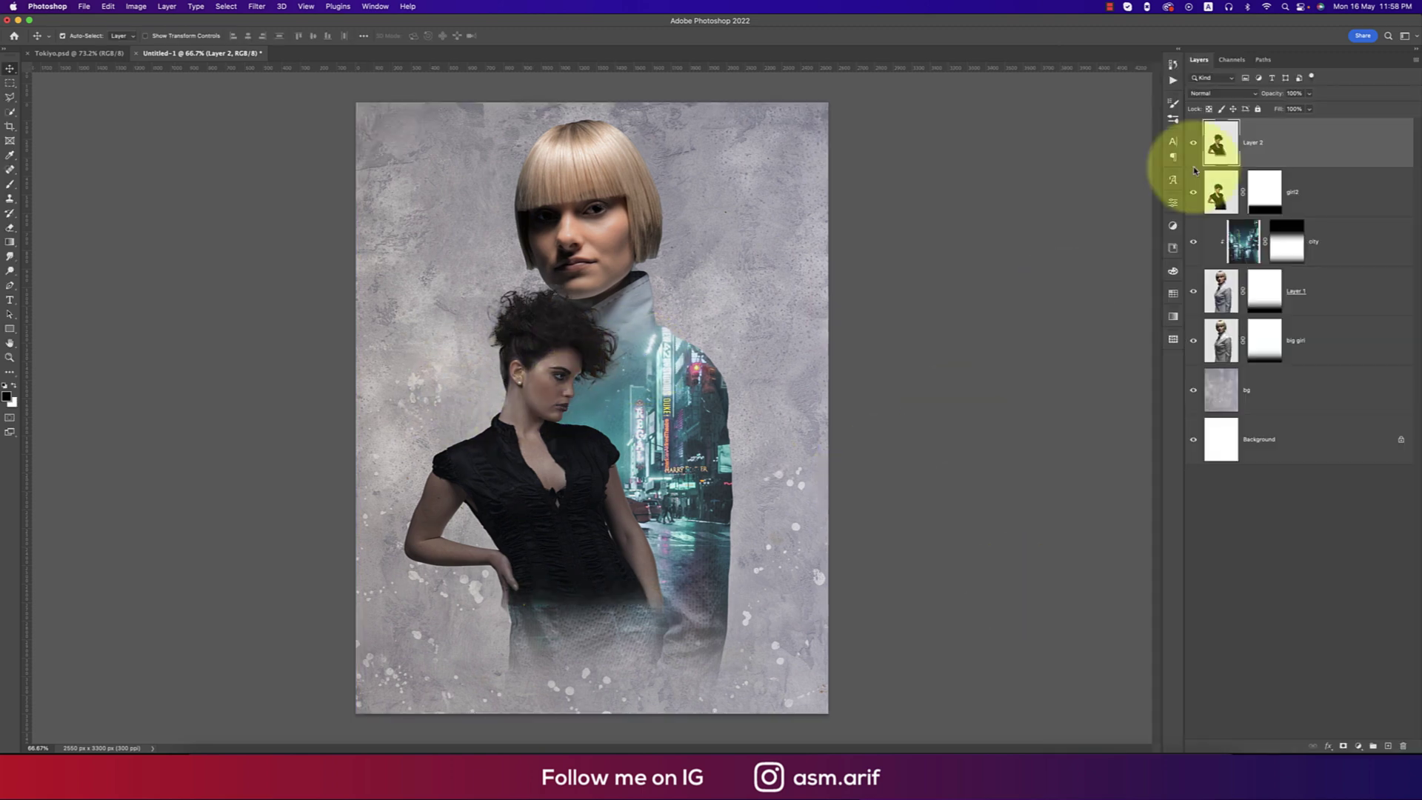
Raise Highlights to about +79 on the harmonized woman-in-black layer with the Camera Raw Filter.
click(1268, 187)
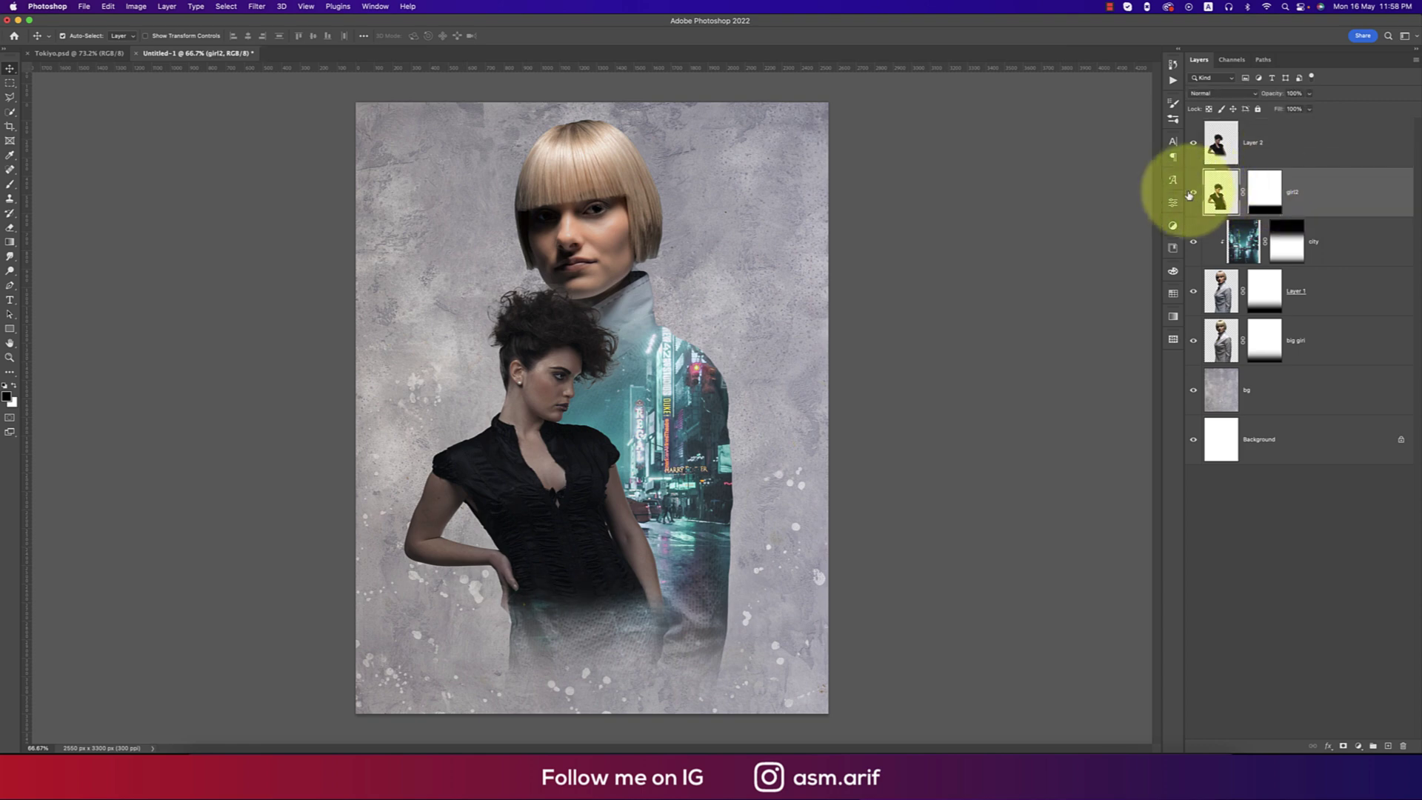
click(1300, 154)
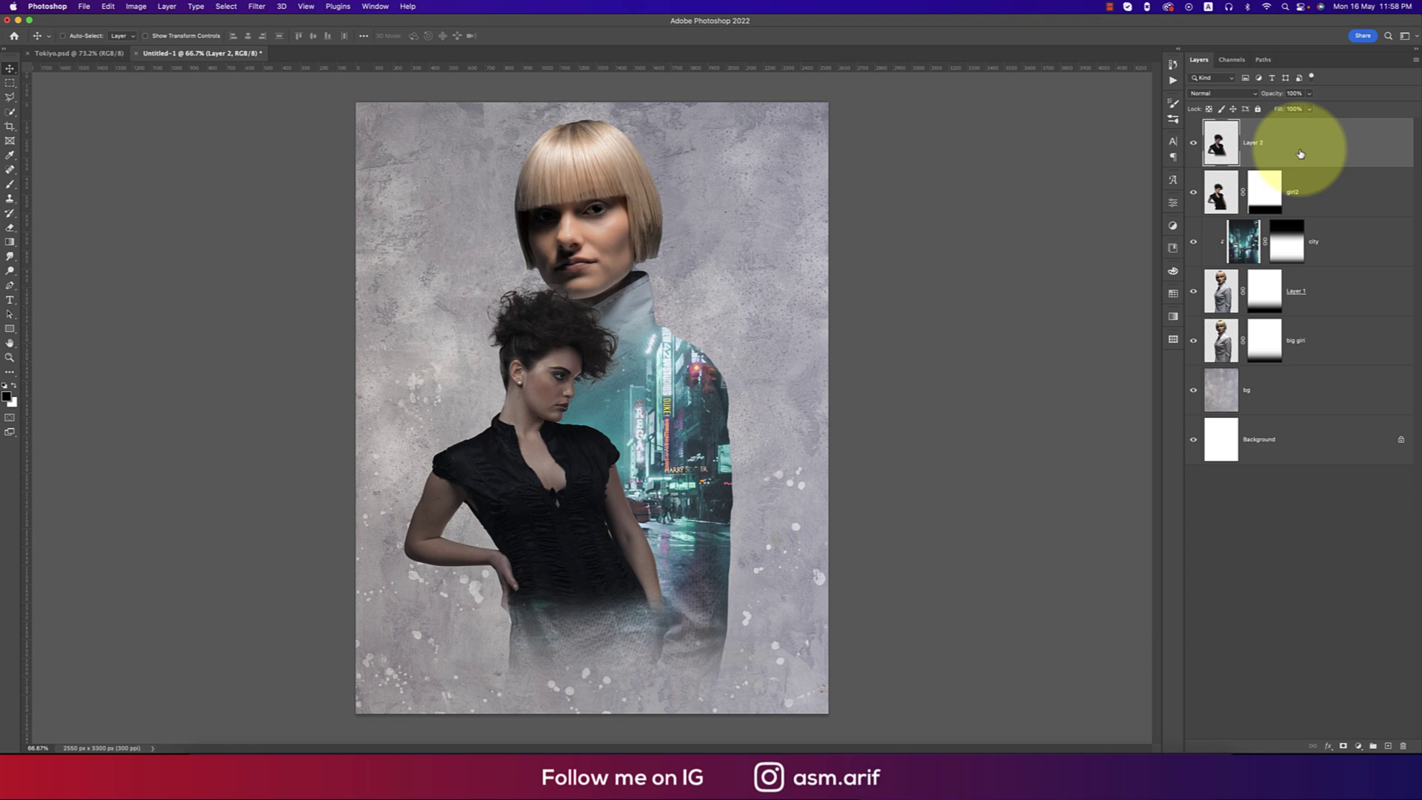
click(256, 6)
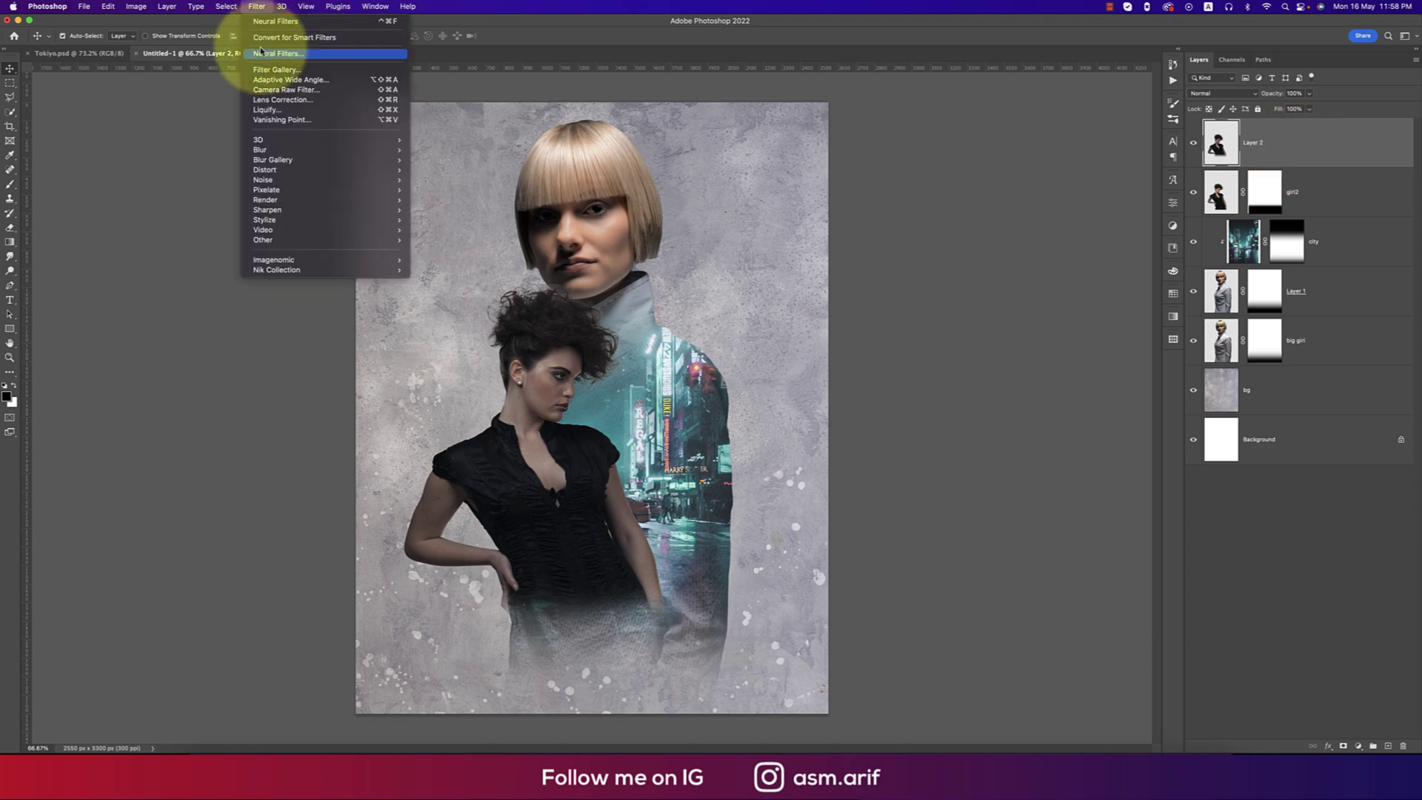
click(706, 285)
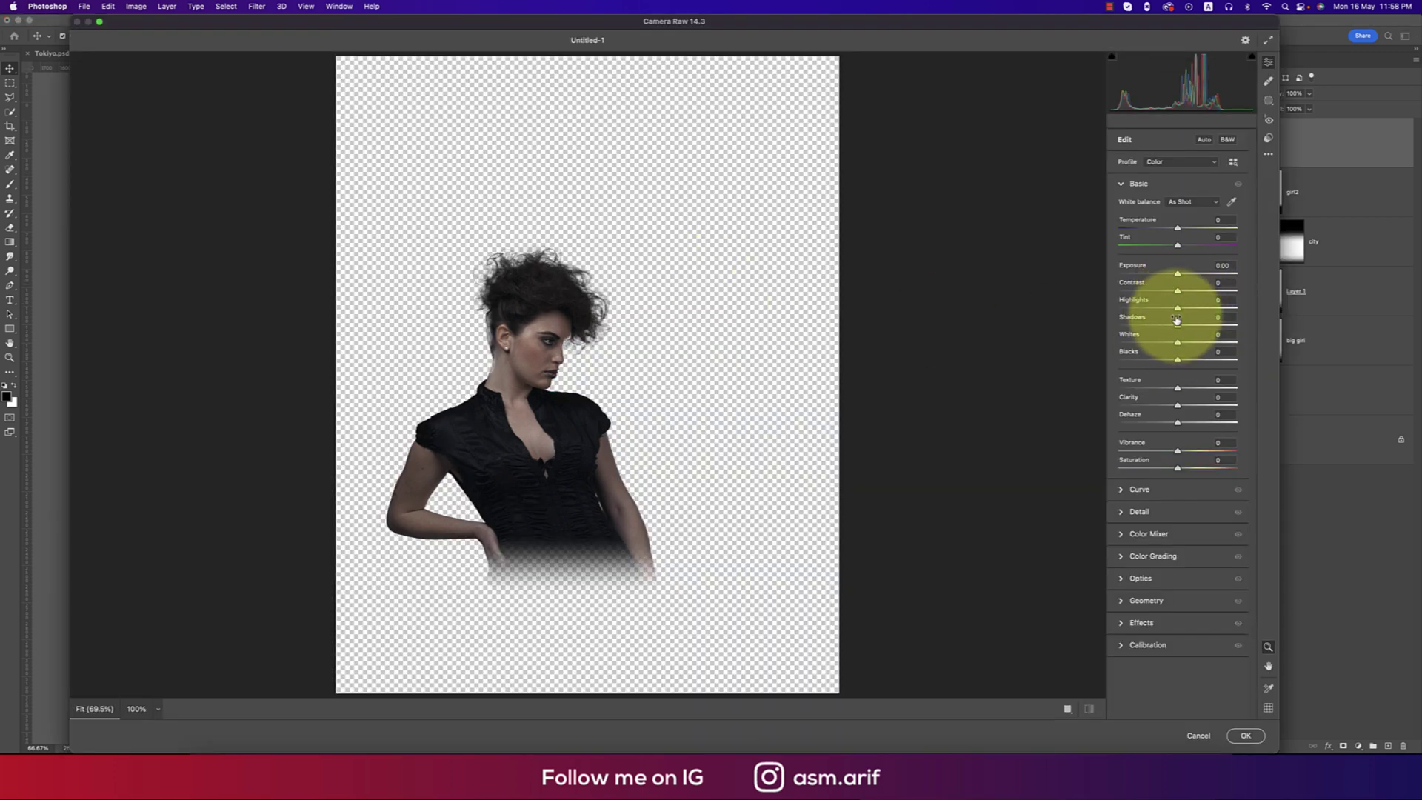
drag(1178, 312, 1224, 312)
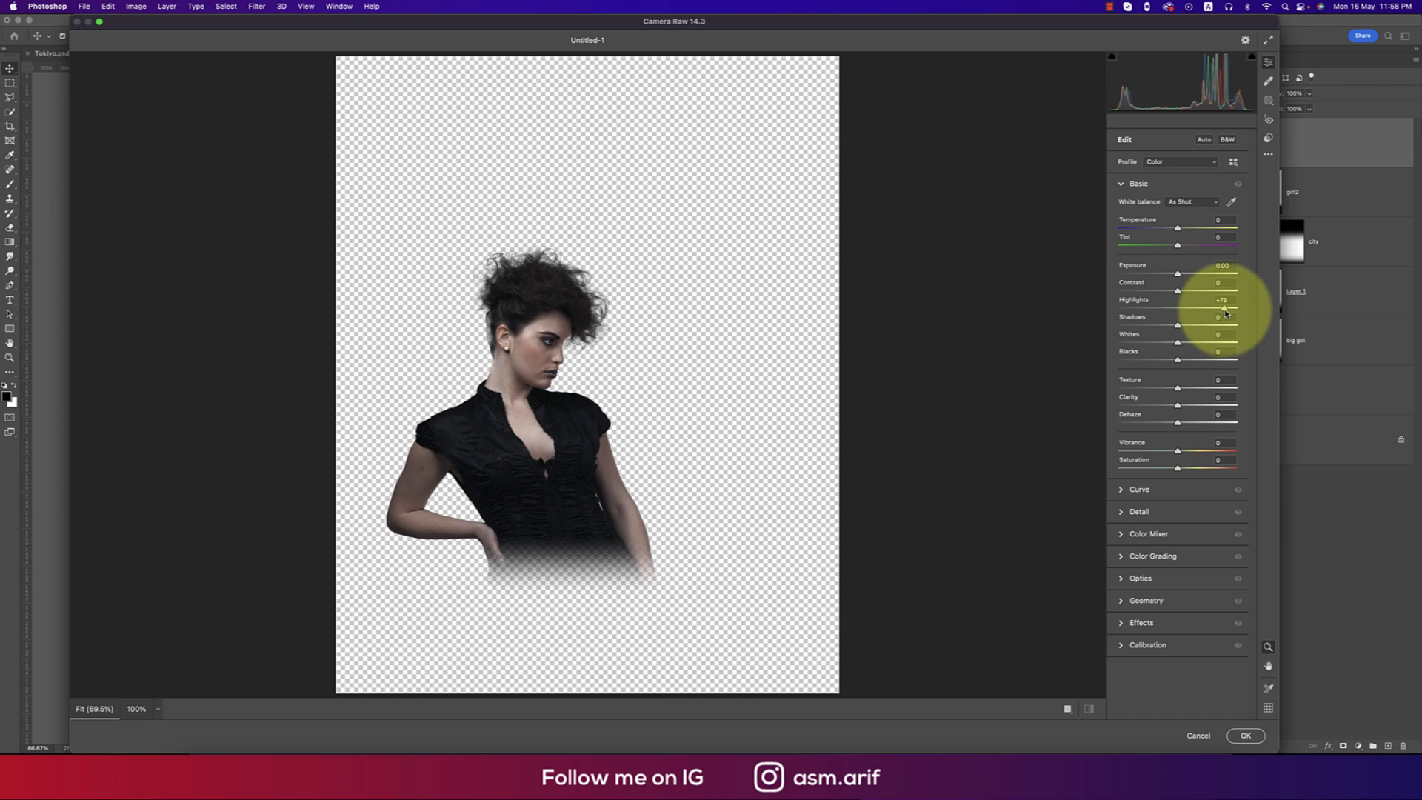
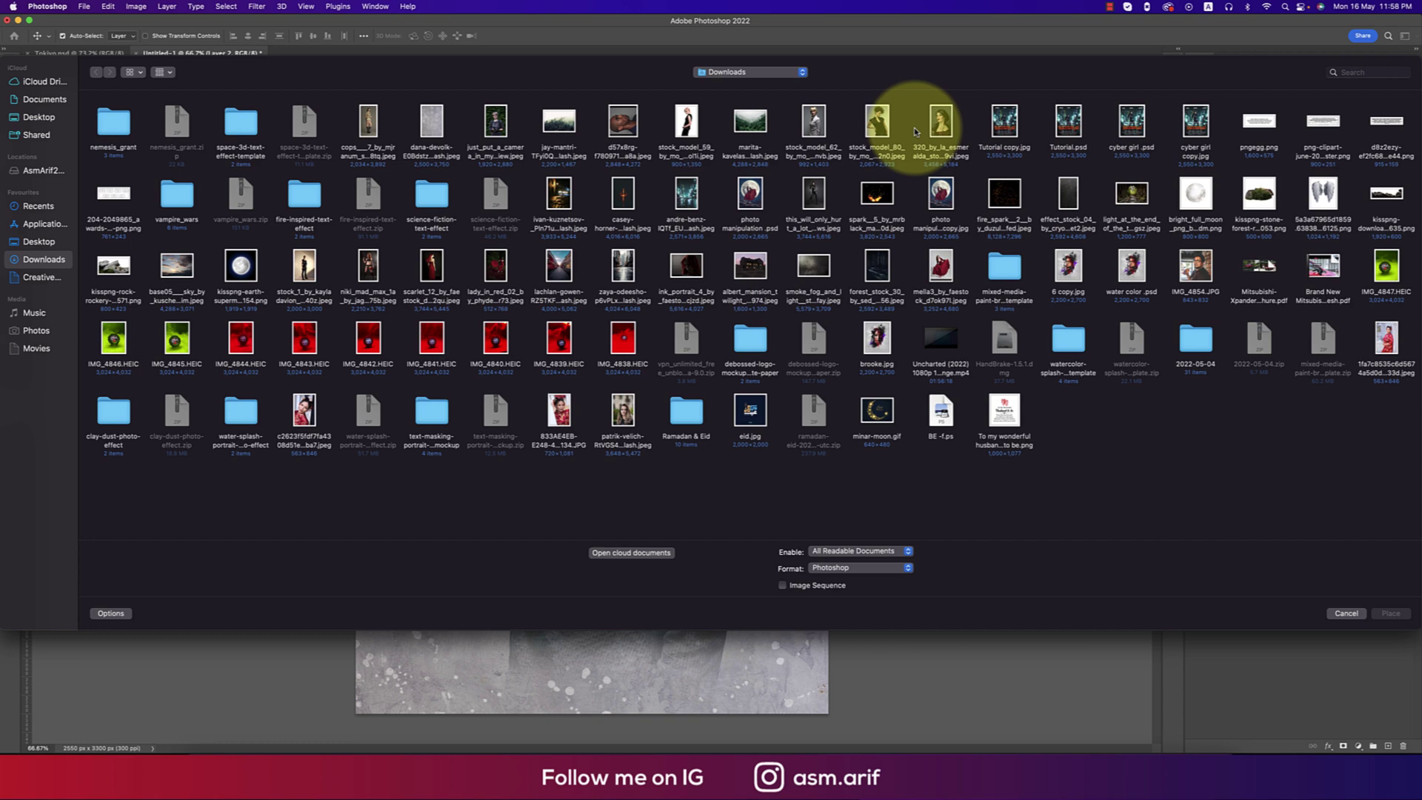
Place the cops___7 photo of the woman in khaki from Downloads and flip it horizontally.
double_click(368, 121)
right_click(687, 379)
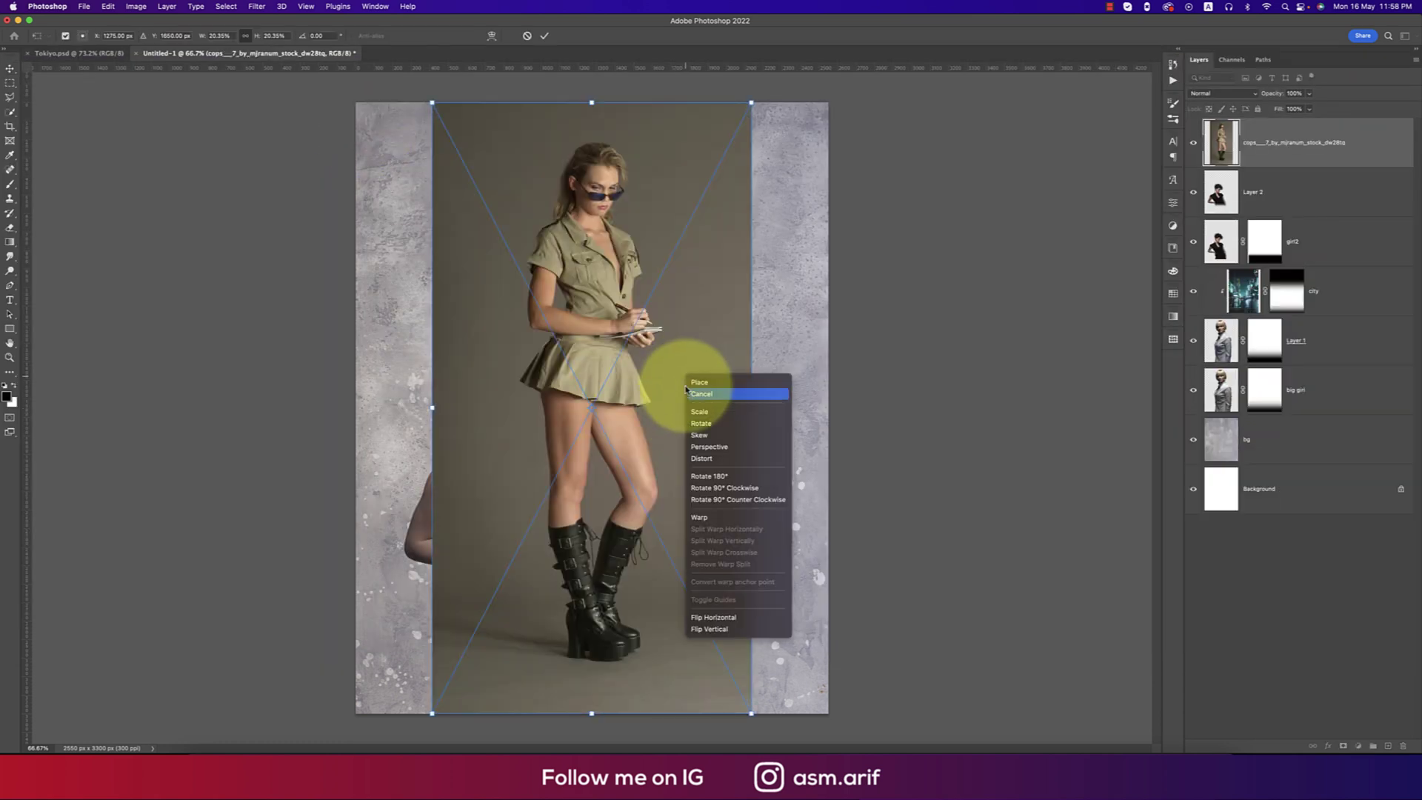
click(741, 618)
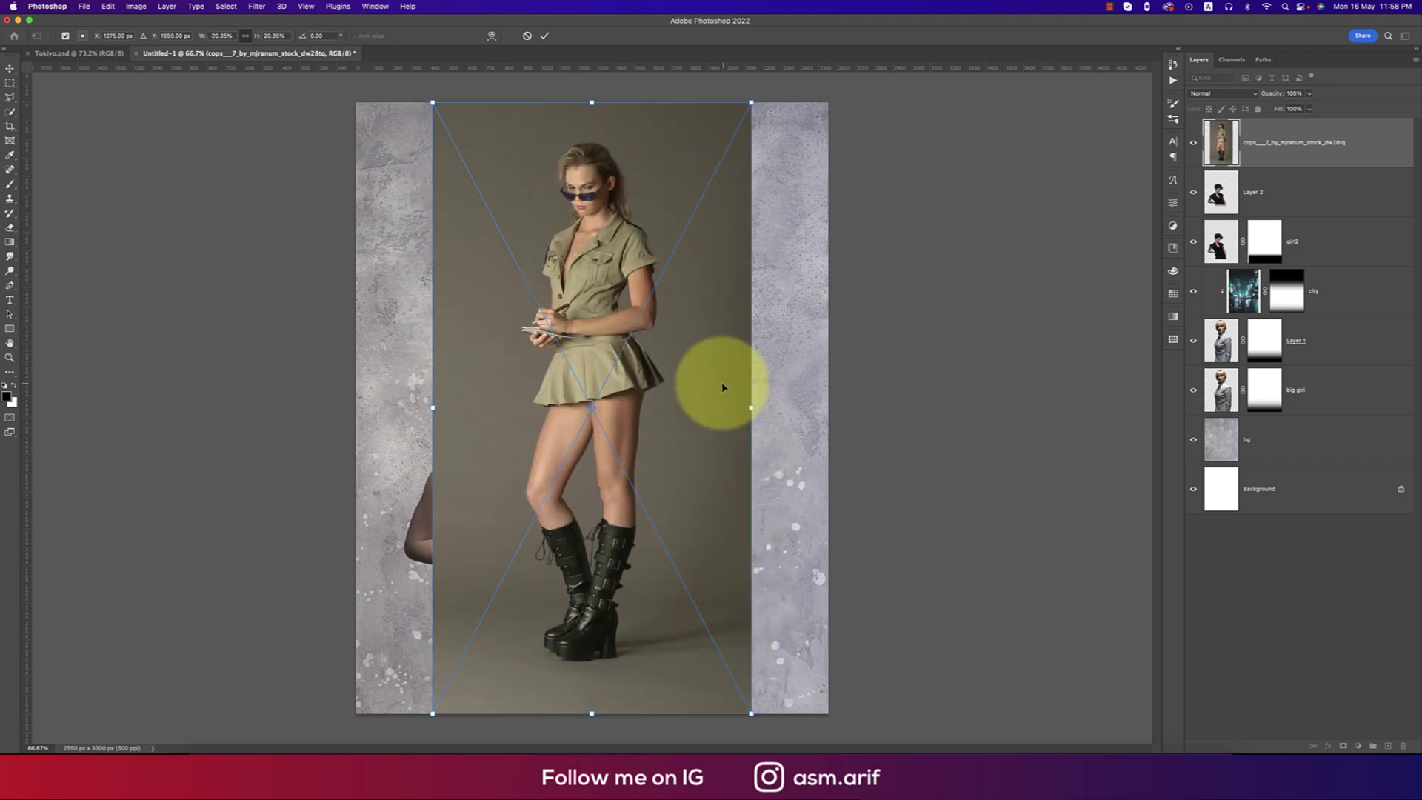
key(Return)
Rasterize the placed woman-in-khaki layer and rename it "girl3".
right_click(1301, 142)
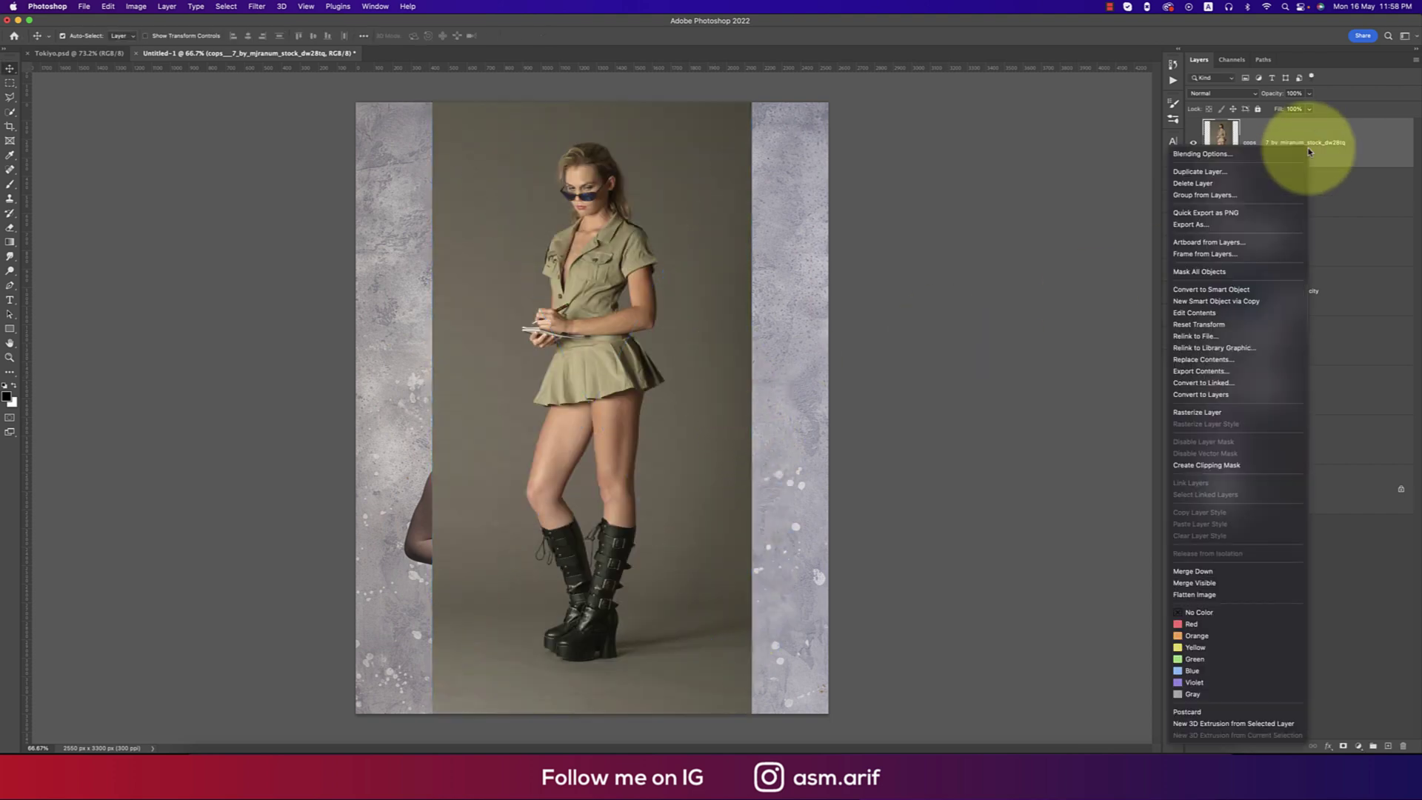
click(1219, 420)
double_click(1261, 143)
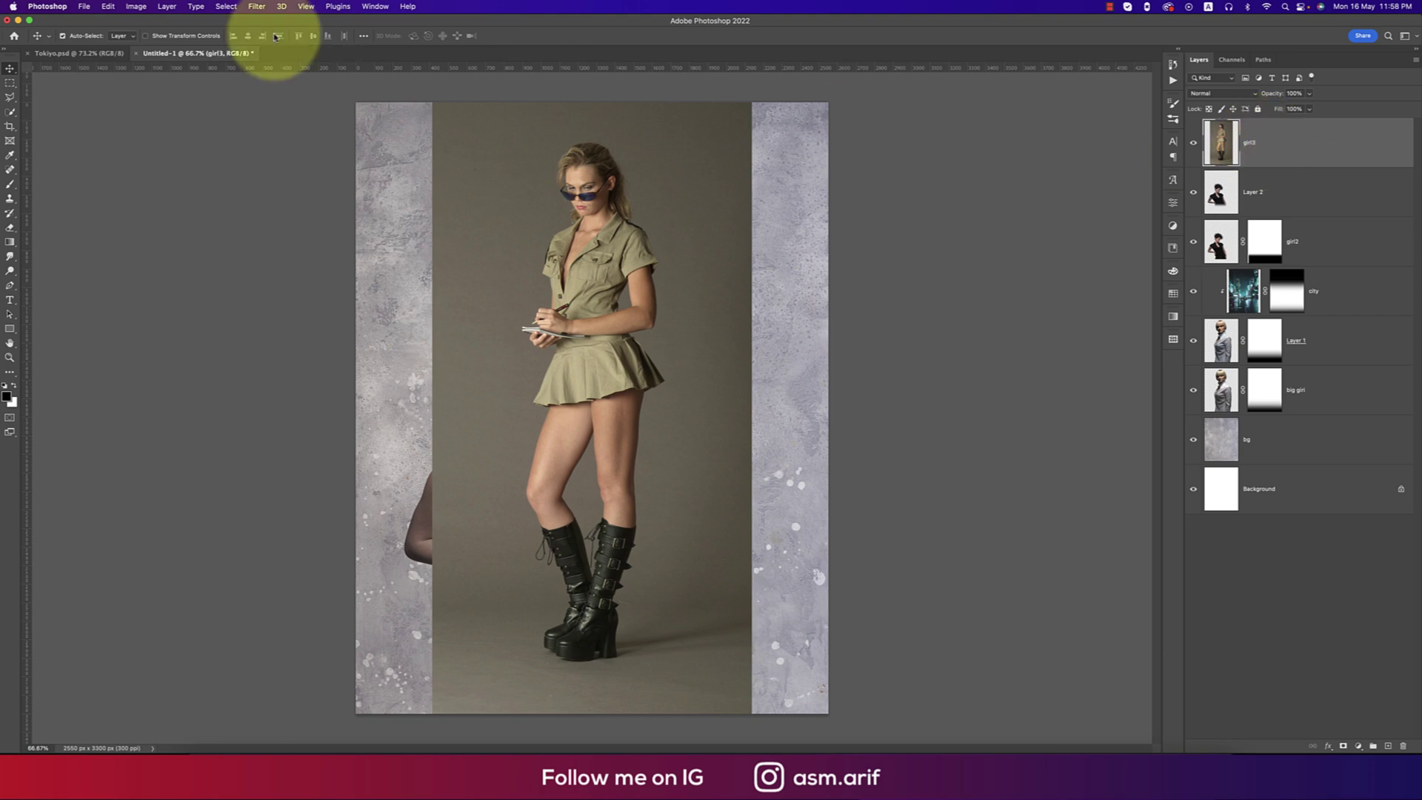
Select the subject of girl3, refine it with Smooth 51 and Contrast 24%, and output it to a Layer Mask.
click(10, 113)
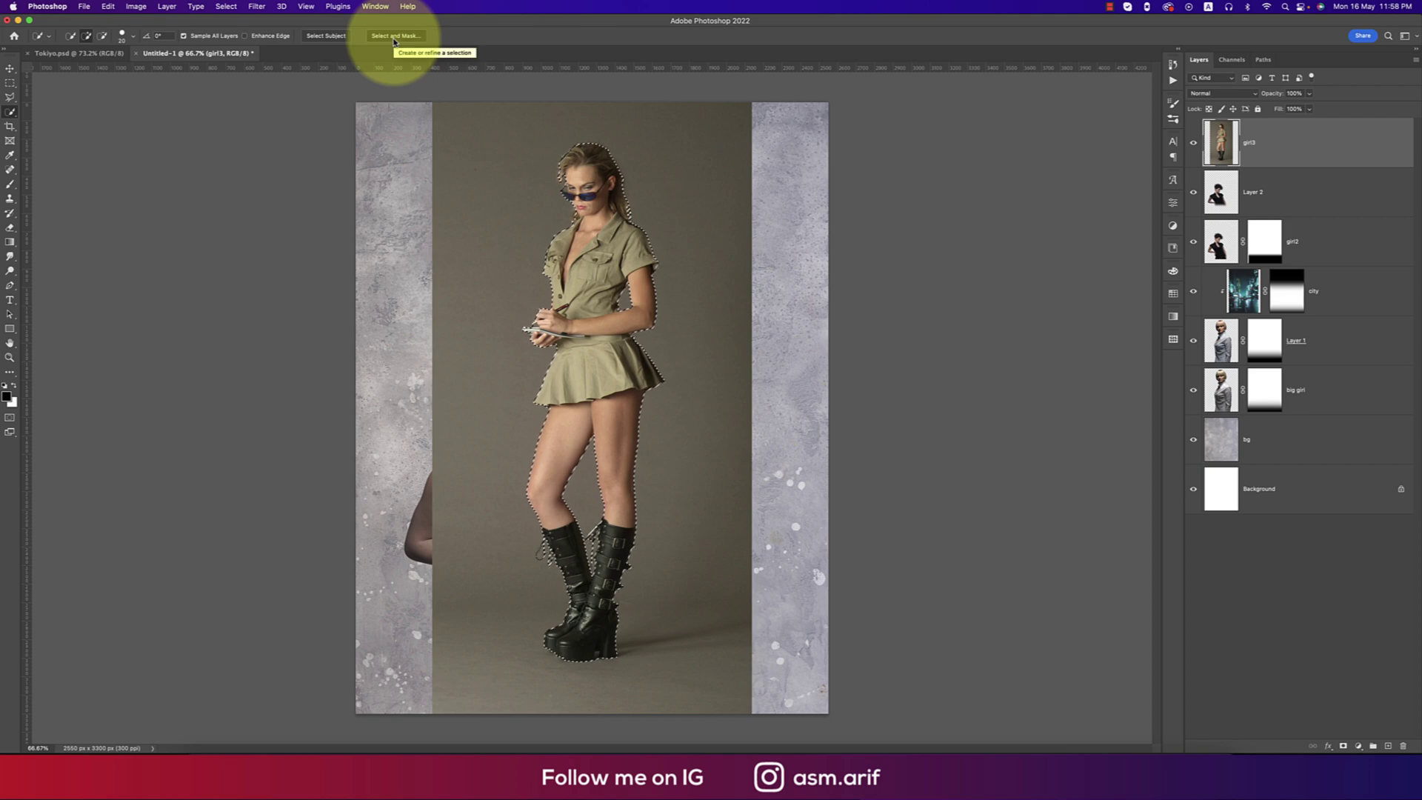
key(super+alt+r)
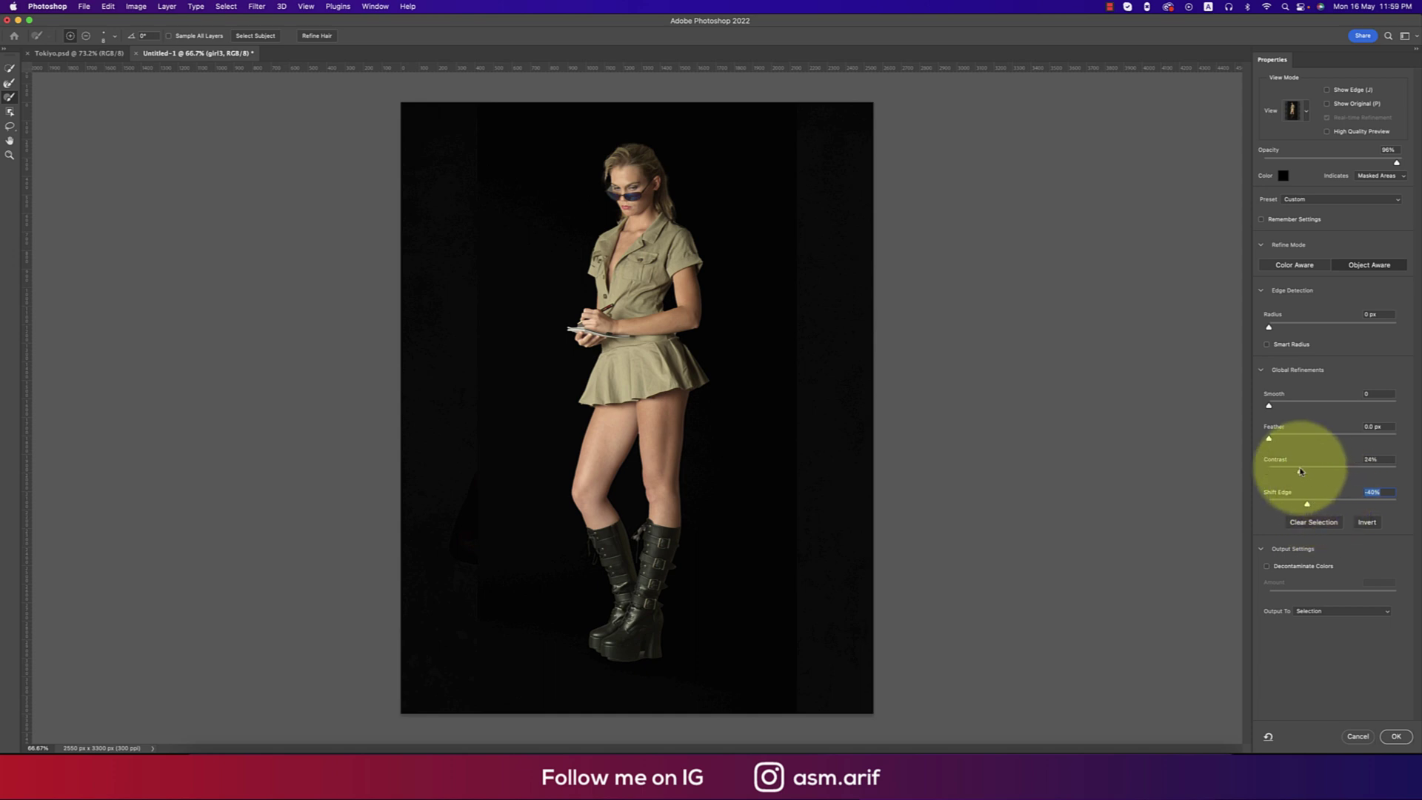
click(1300, 471)
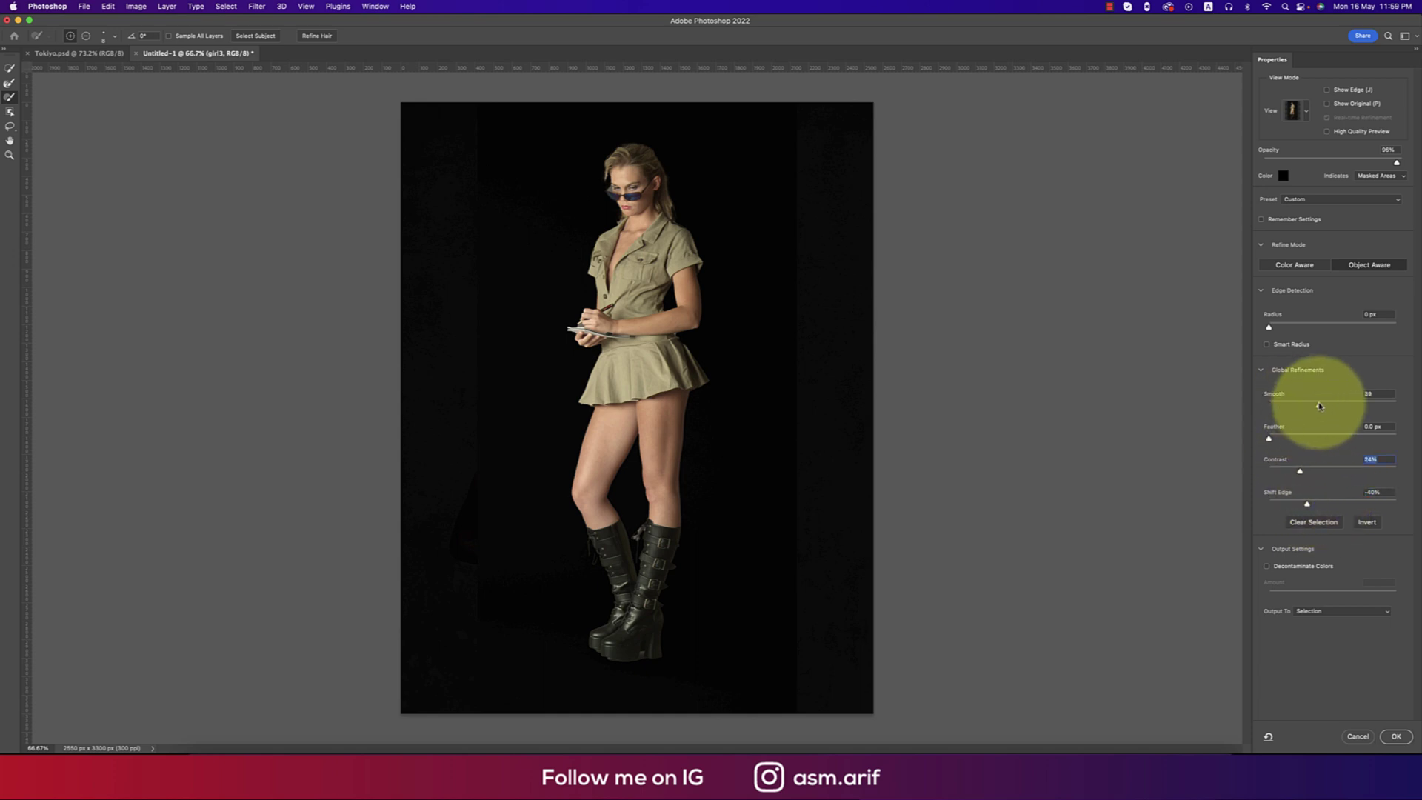
drag(1319, 406, 1334, 406)
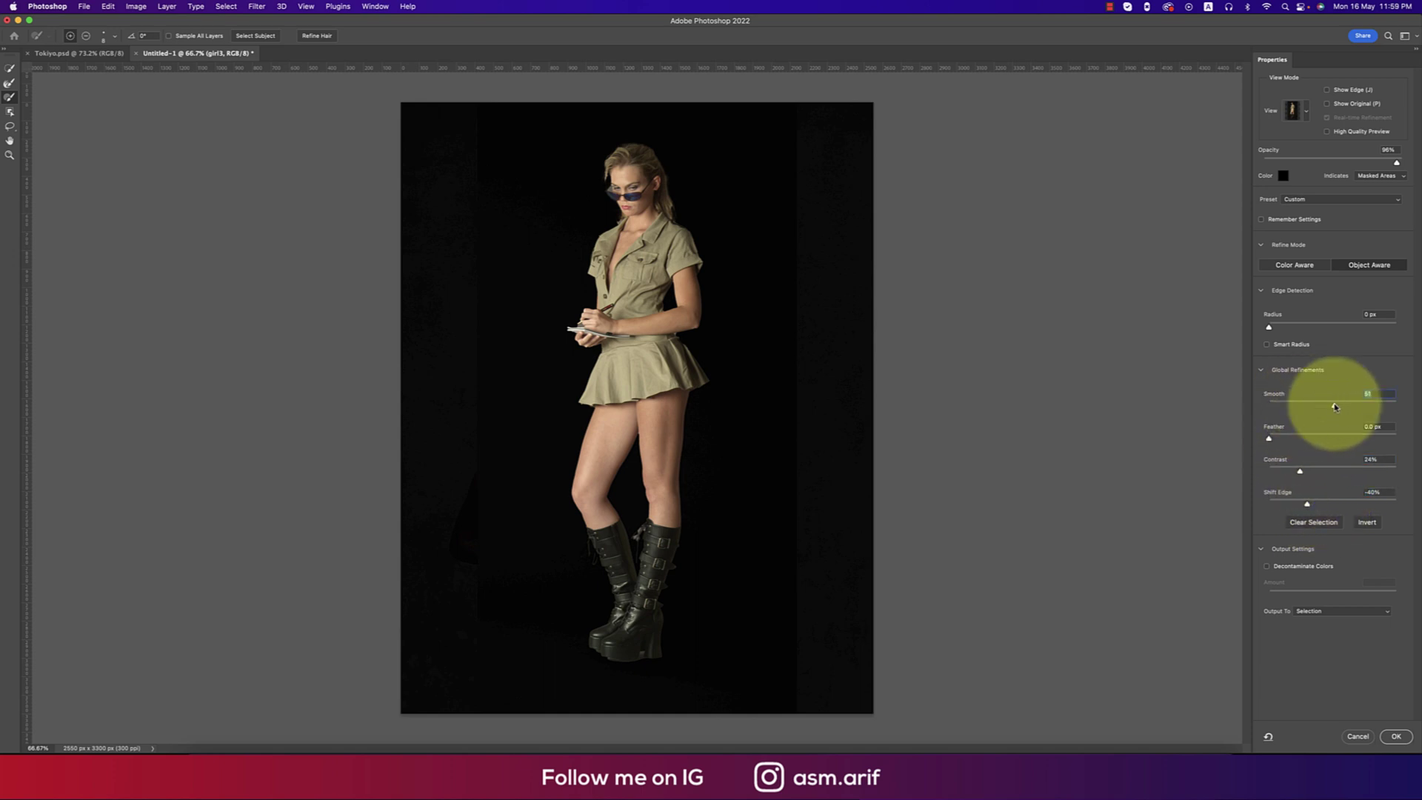
click(1333, 611)
click(1335, 622)
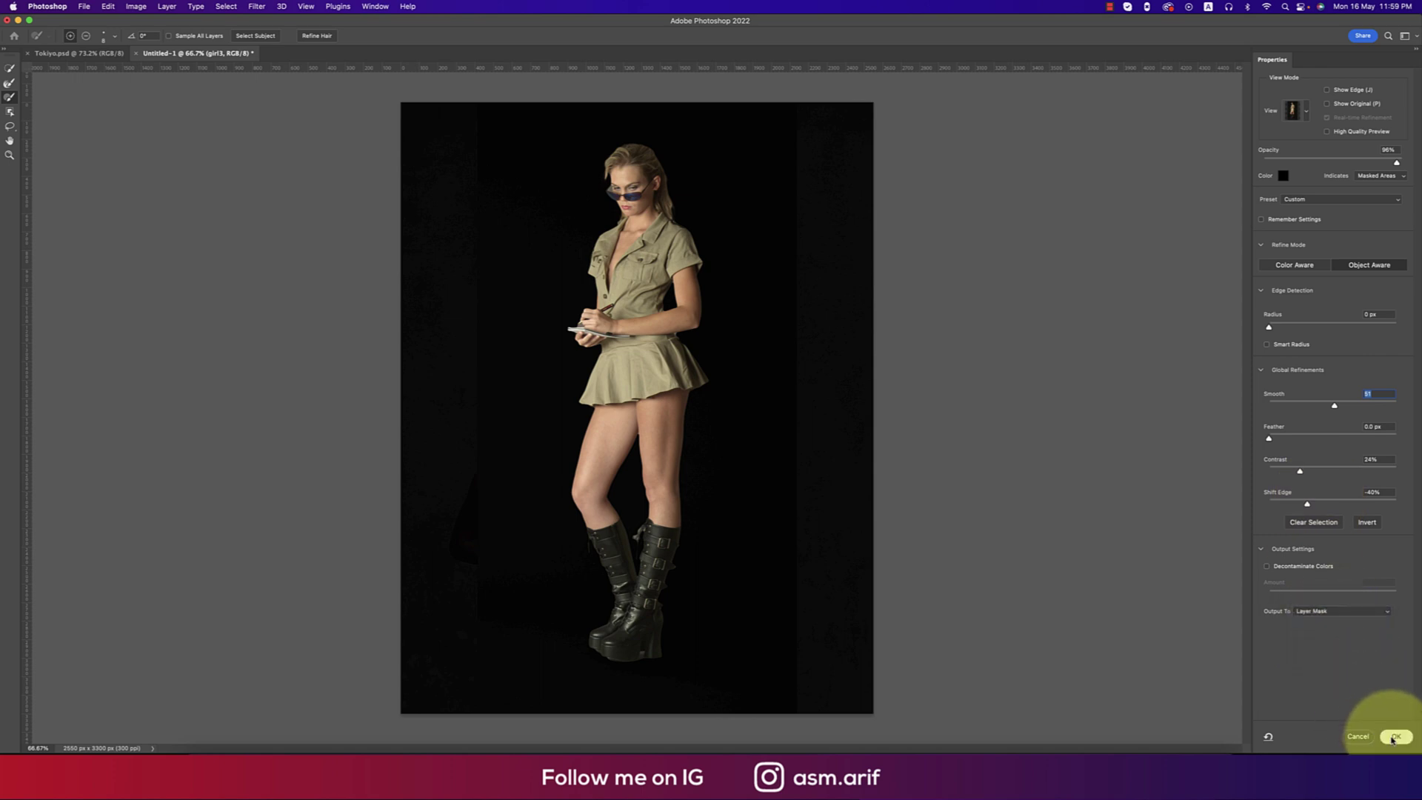
click(1394, 737)
Scale girl3 down to about 54% and keep it at the lower right, in front of the city area.
key(super+t)
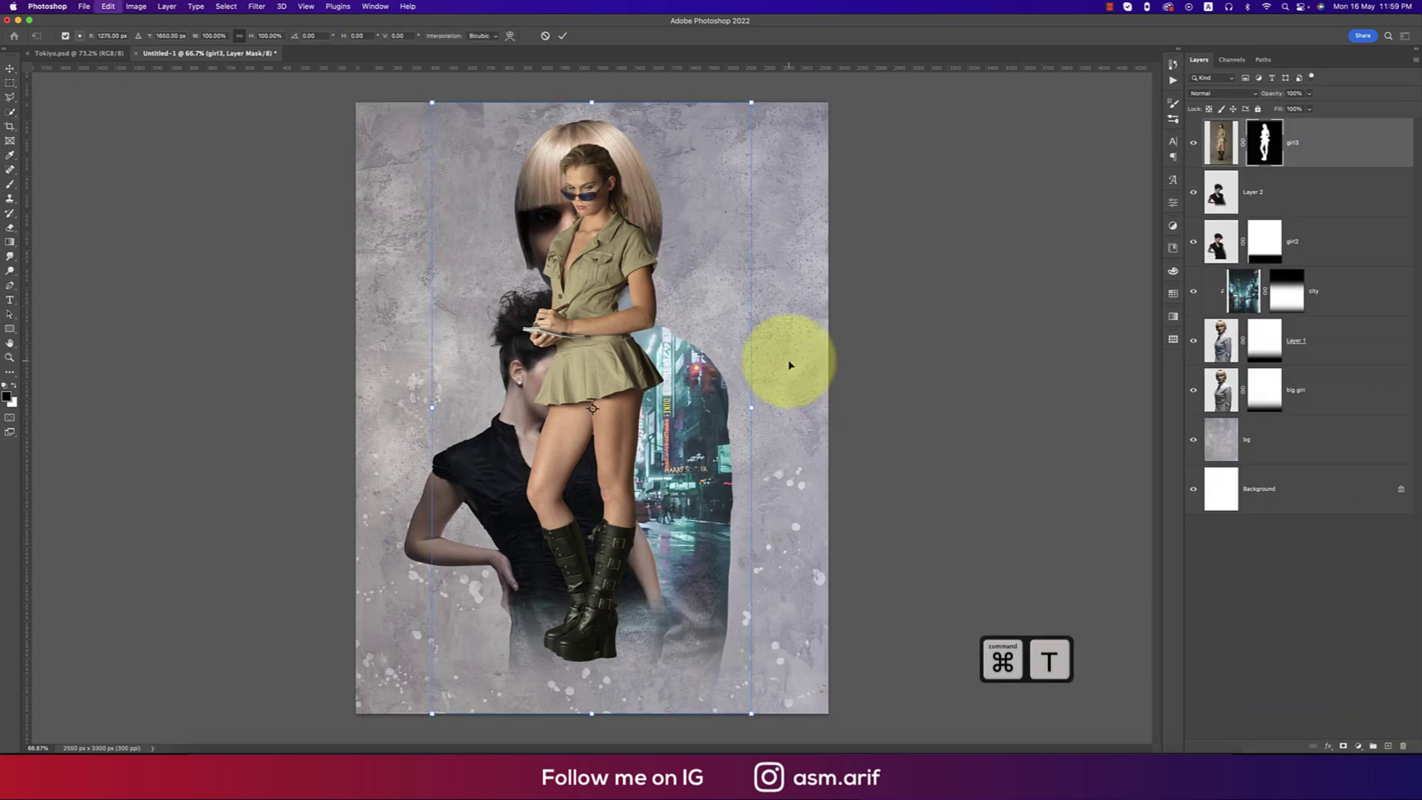
drag(433, 102, 579, 385)
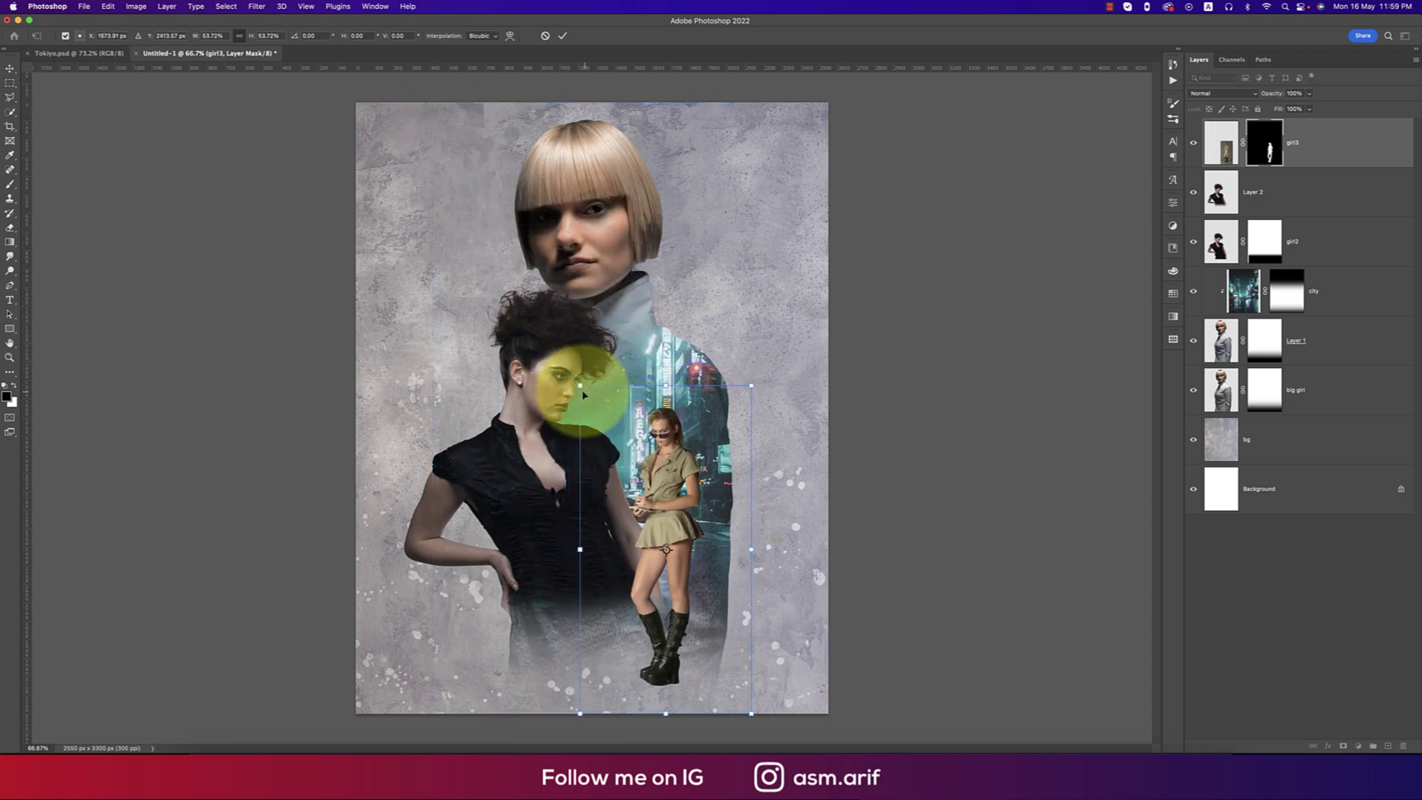
key(Return)
Apply the layer mask of girl3 permanently to the layer.
key(w)
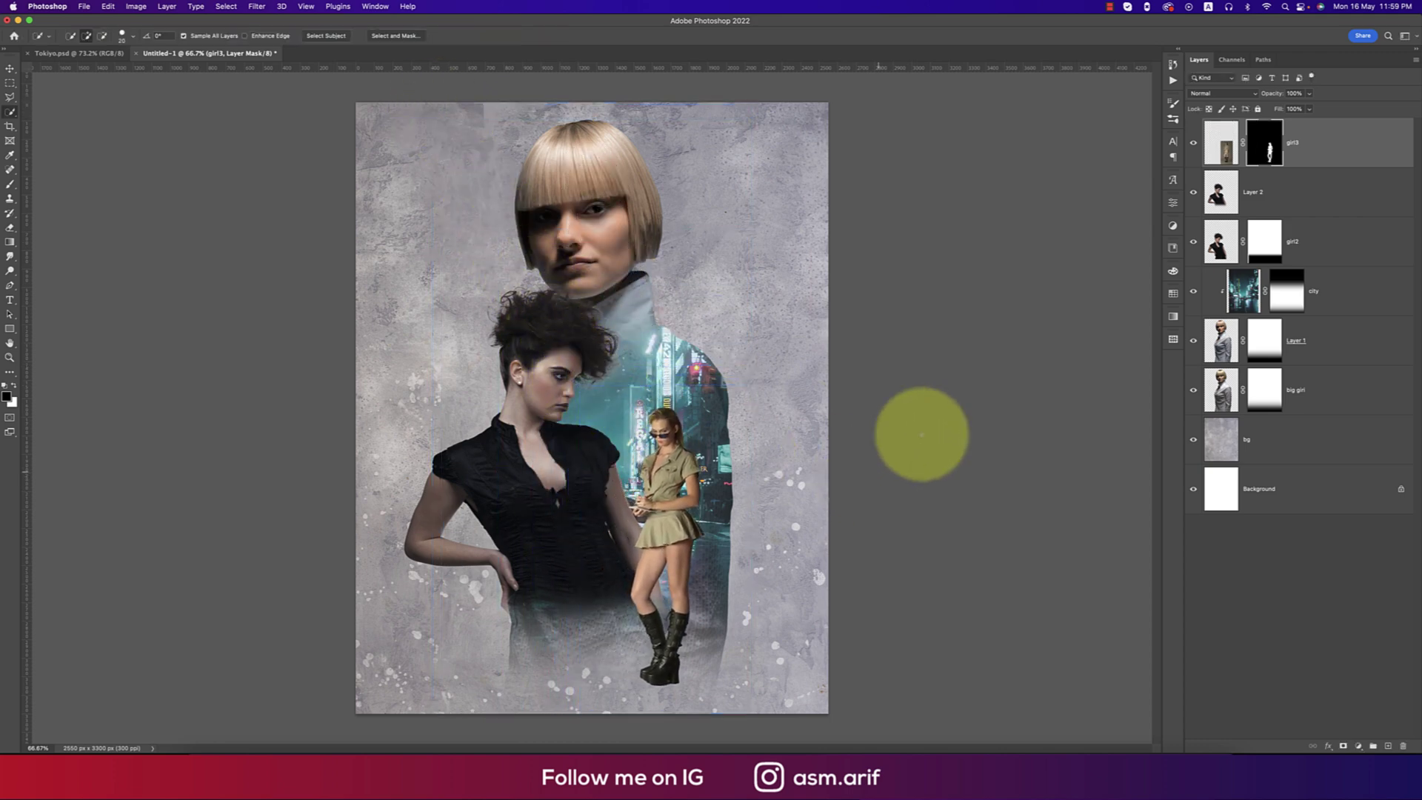
right_click(1267, 152)
click(1275, 185)
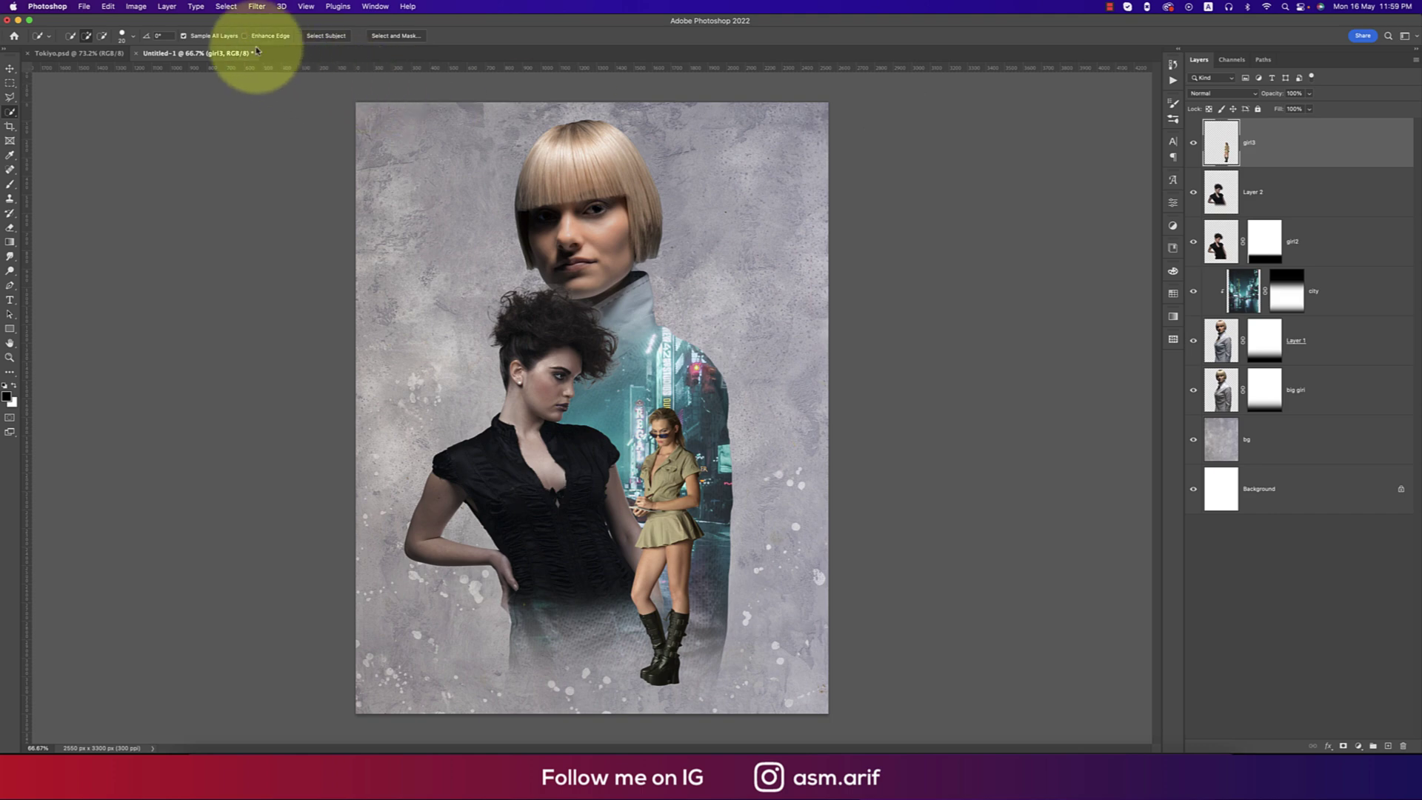
Apply the Harmonization neural filter to girl3 with the city layer as reference at strength 75, output to a new layer.
click(257, 6)
click(265, 54)
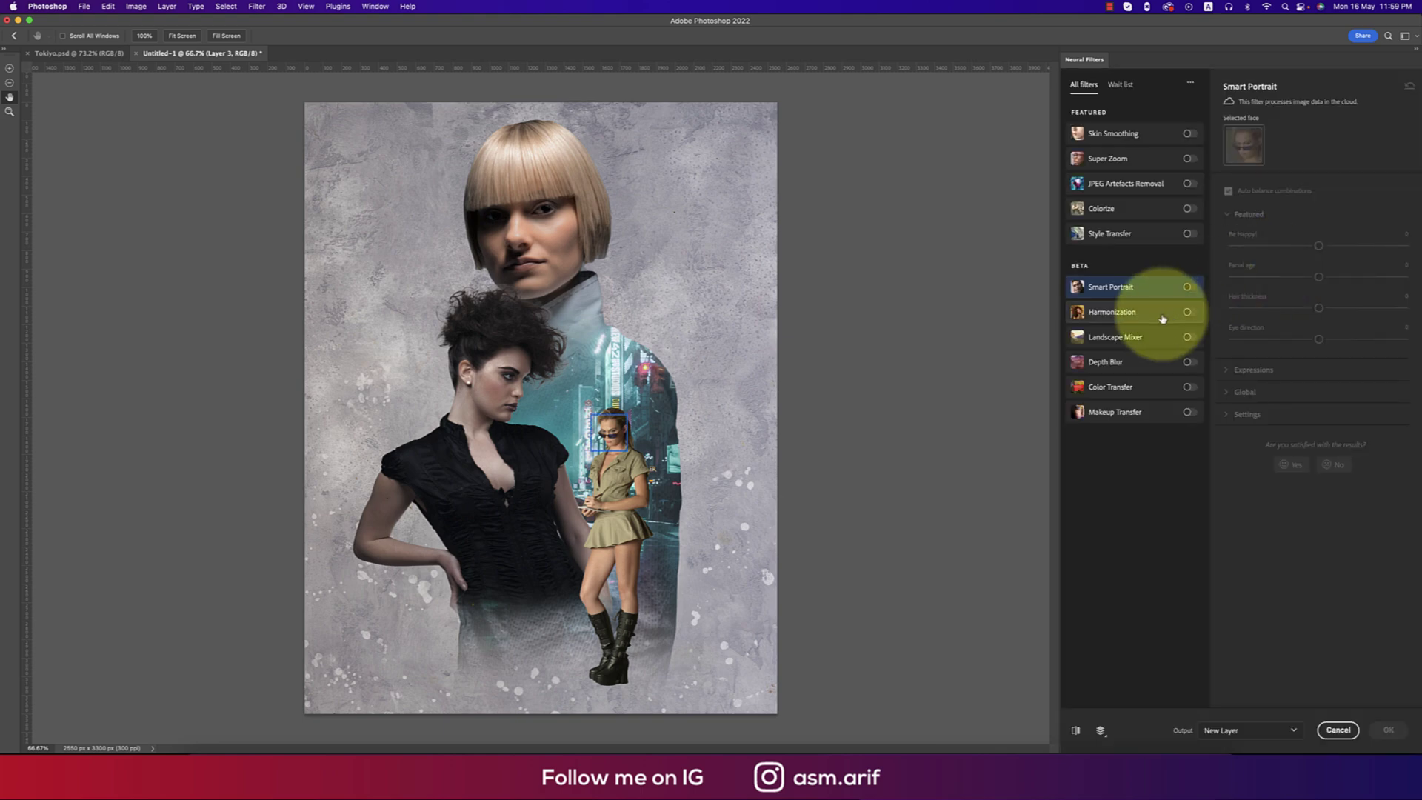
click(1190, 312)
click(1293, 183)
click(1268, 297)
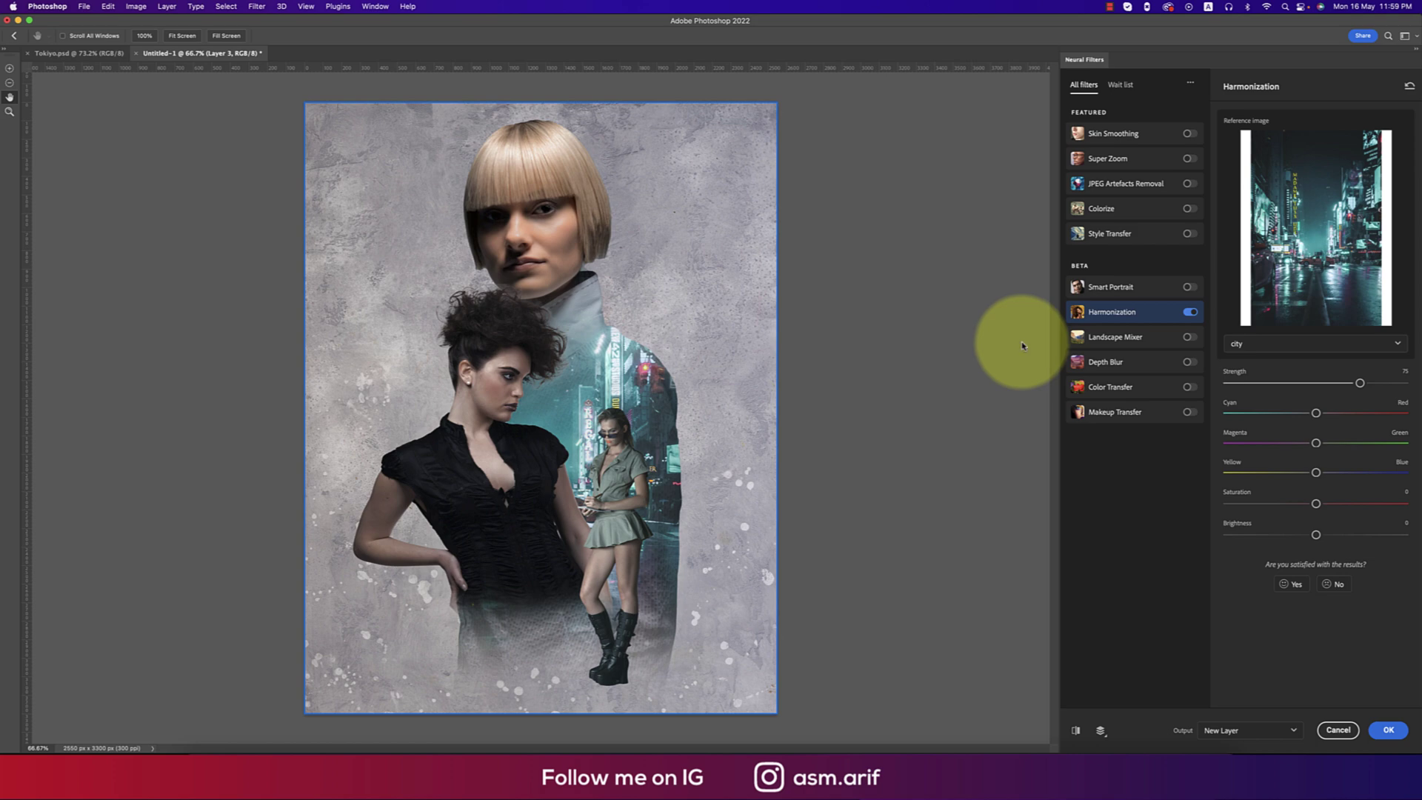
click(1390, 730)
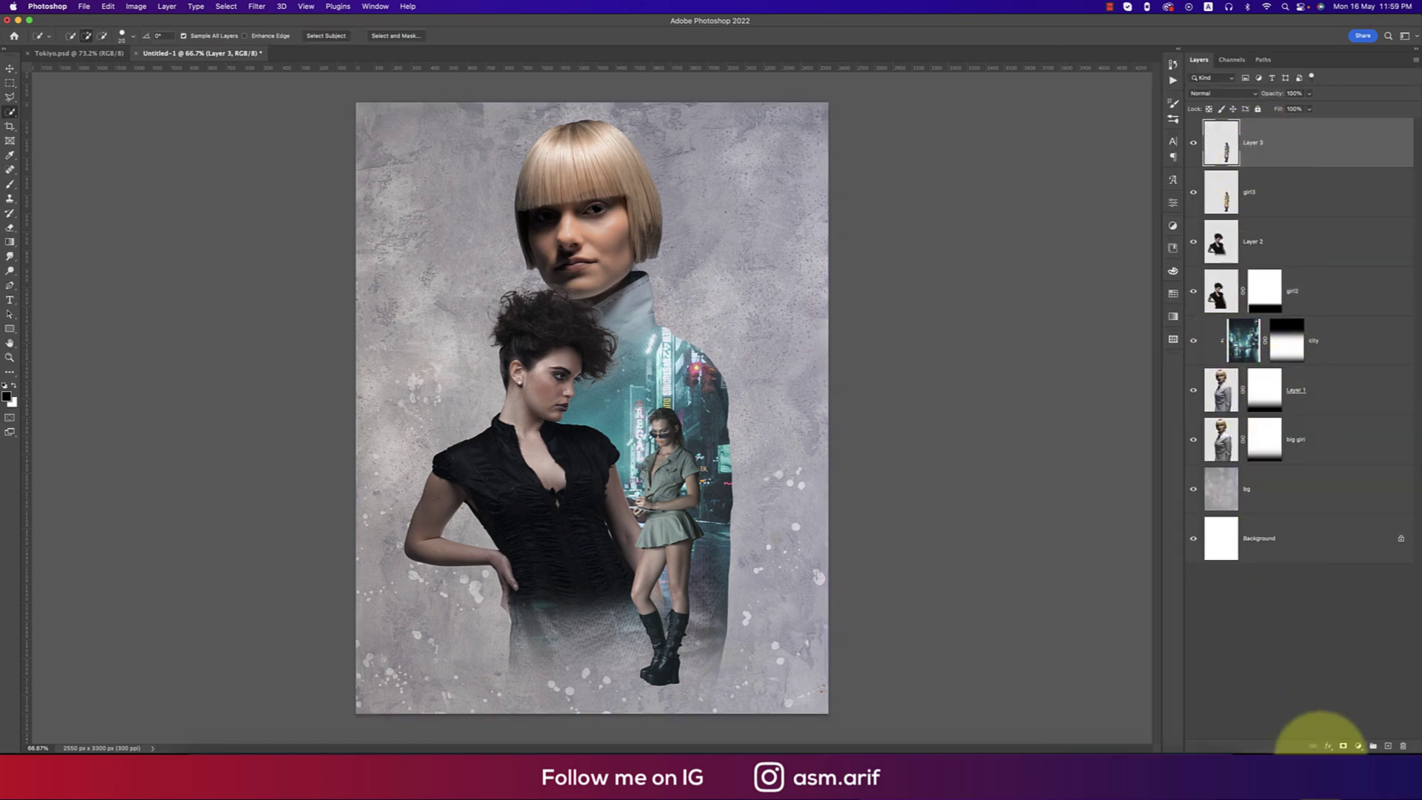
Add layer masks to the harmonized Layer 3 and to girl3, and fade out the boots on both with a gradient.
click(1342, 747)
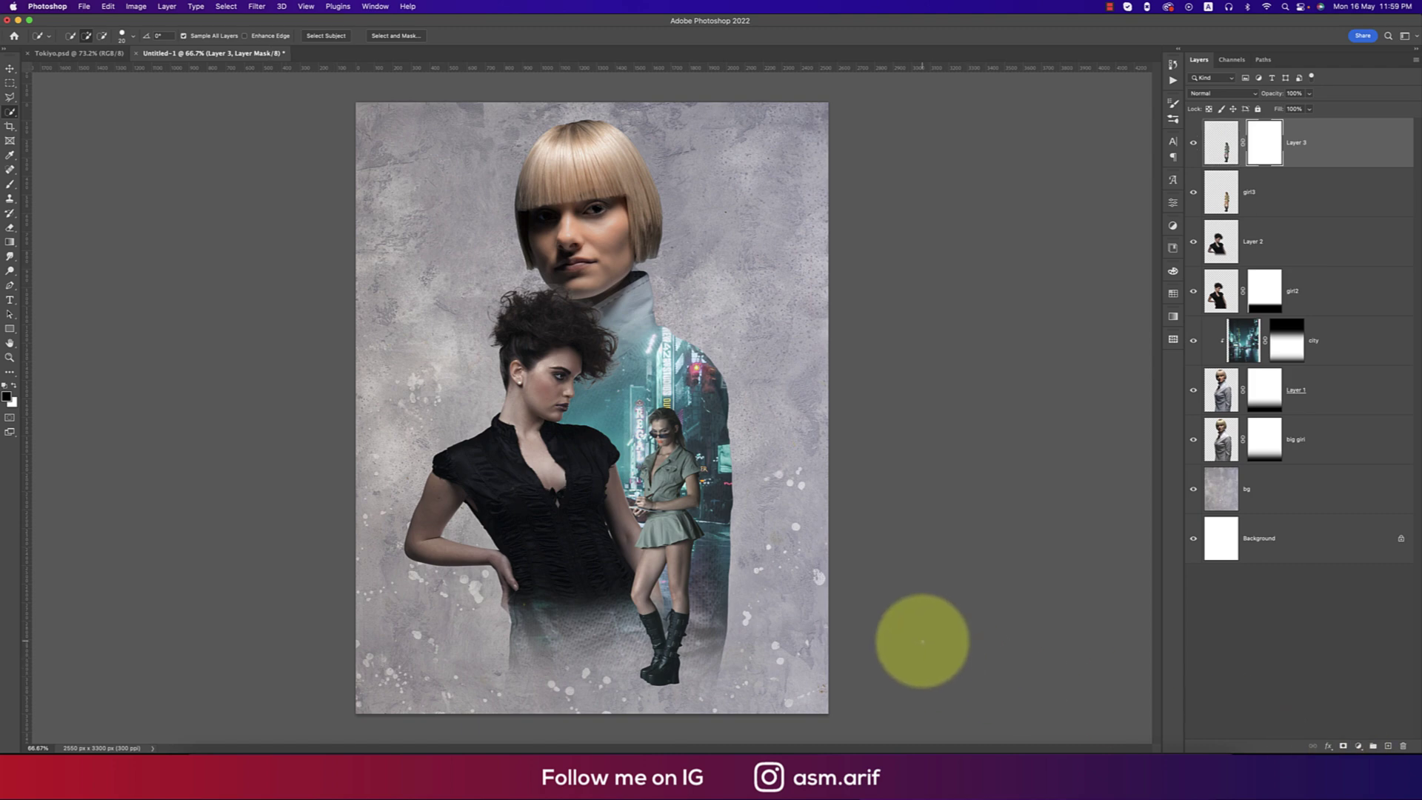
key(g)
drag(669, 685, 696, 543)
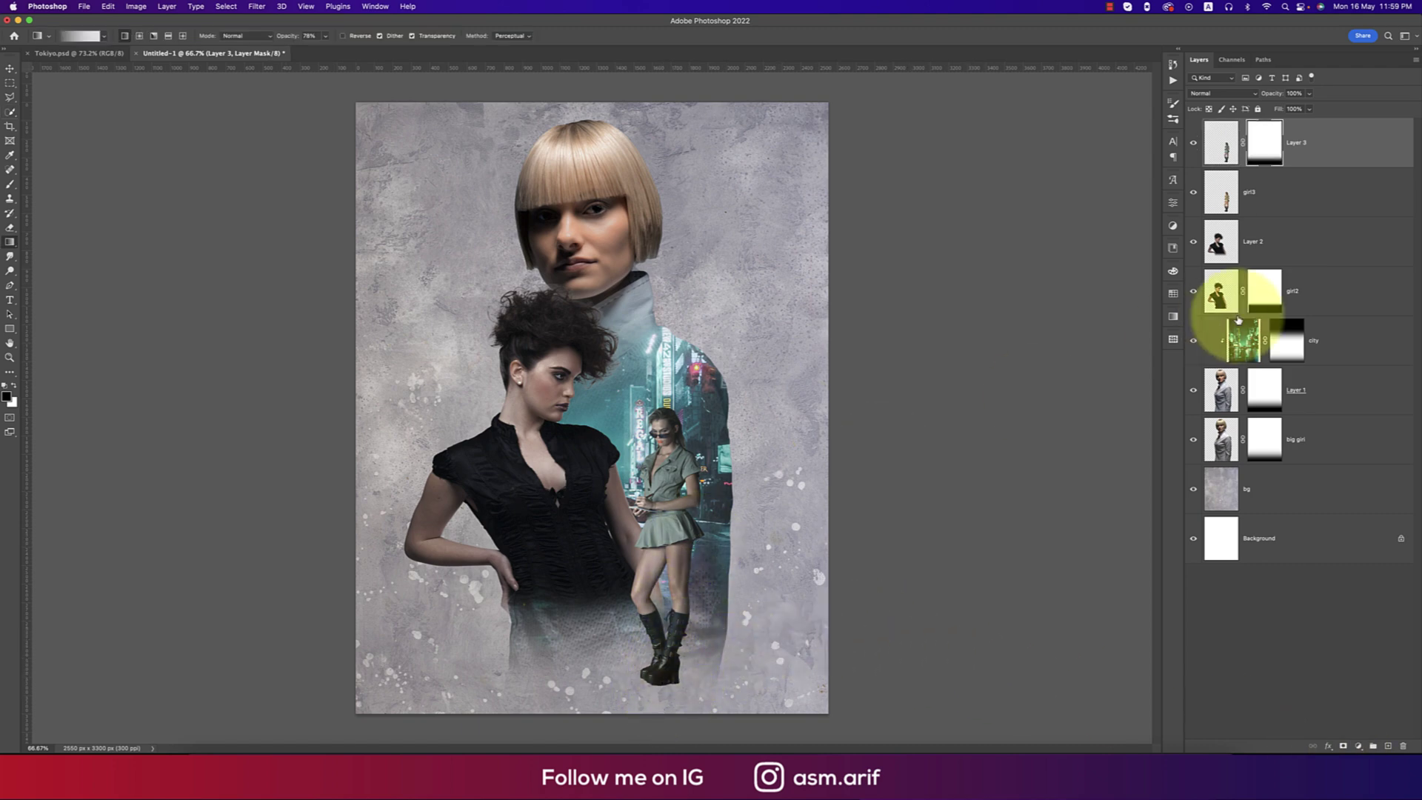
click(1279, 195)
click(1343, 746)
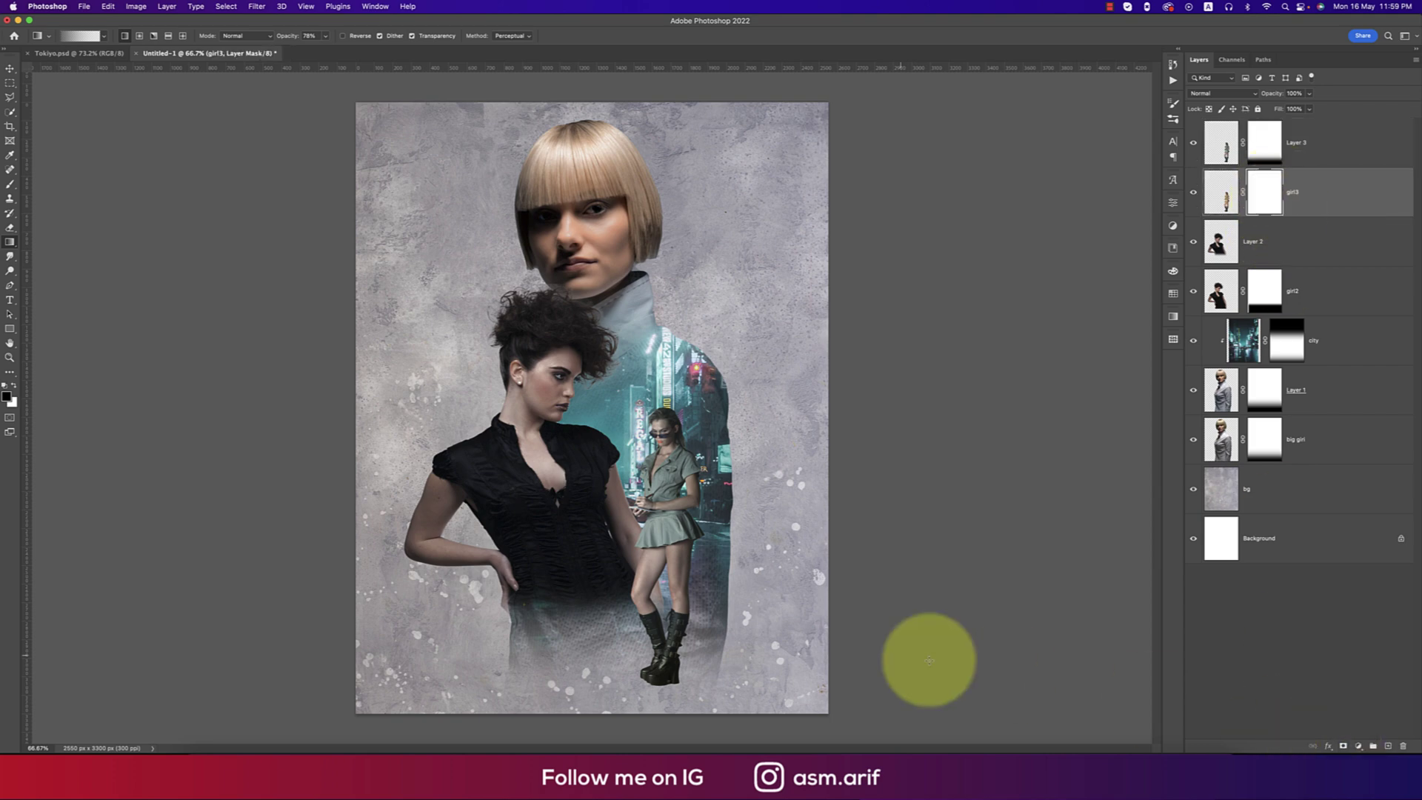
drag(667, 666, 685, 585)
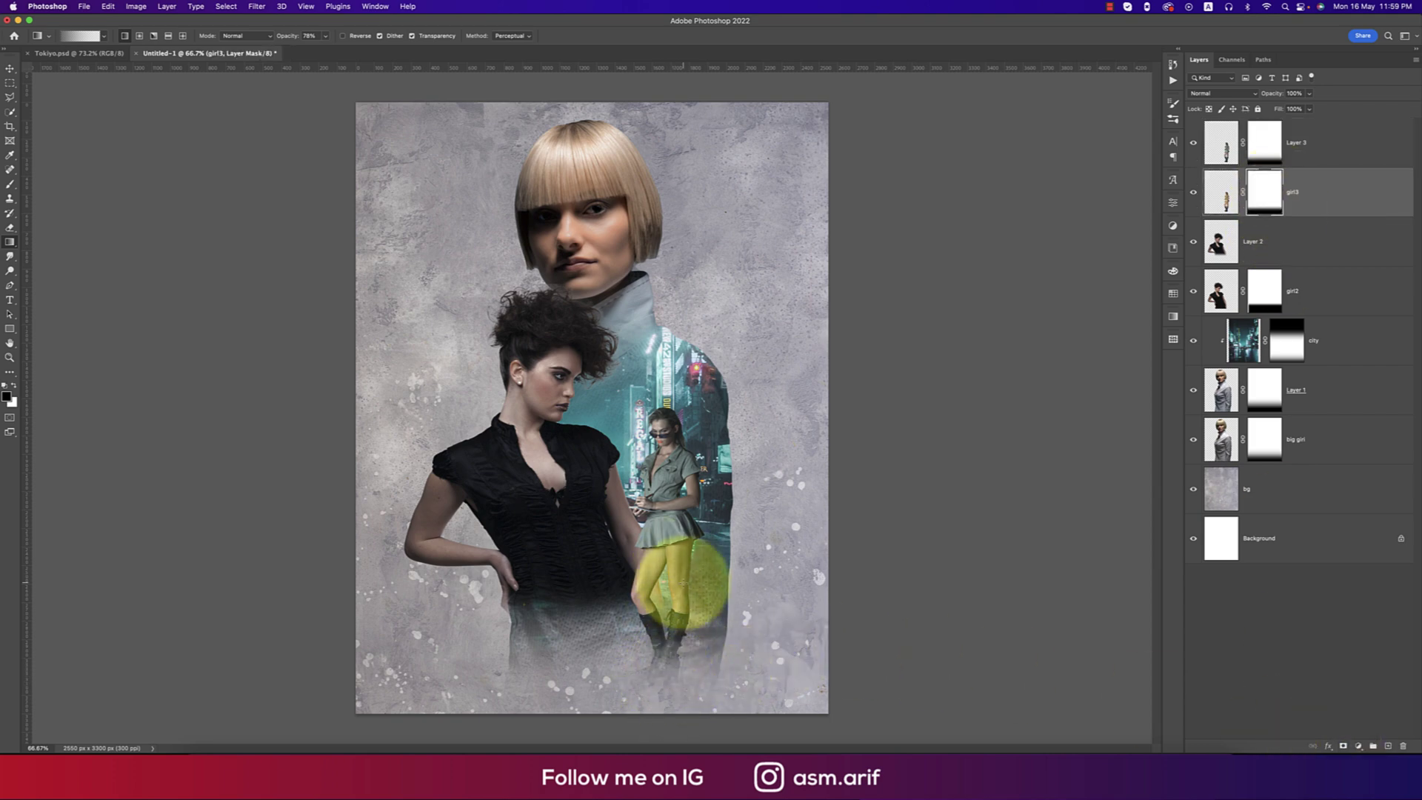
Group Layer 3 with girl3 as G3, and group Layer 2 with girl2 as G2.
shift+click(1310, 152)
key(super+g)
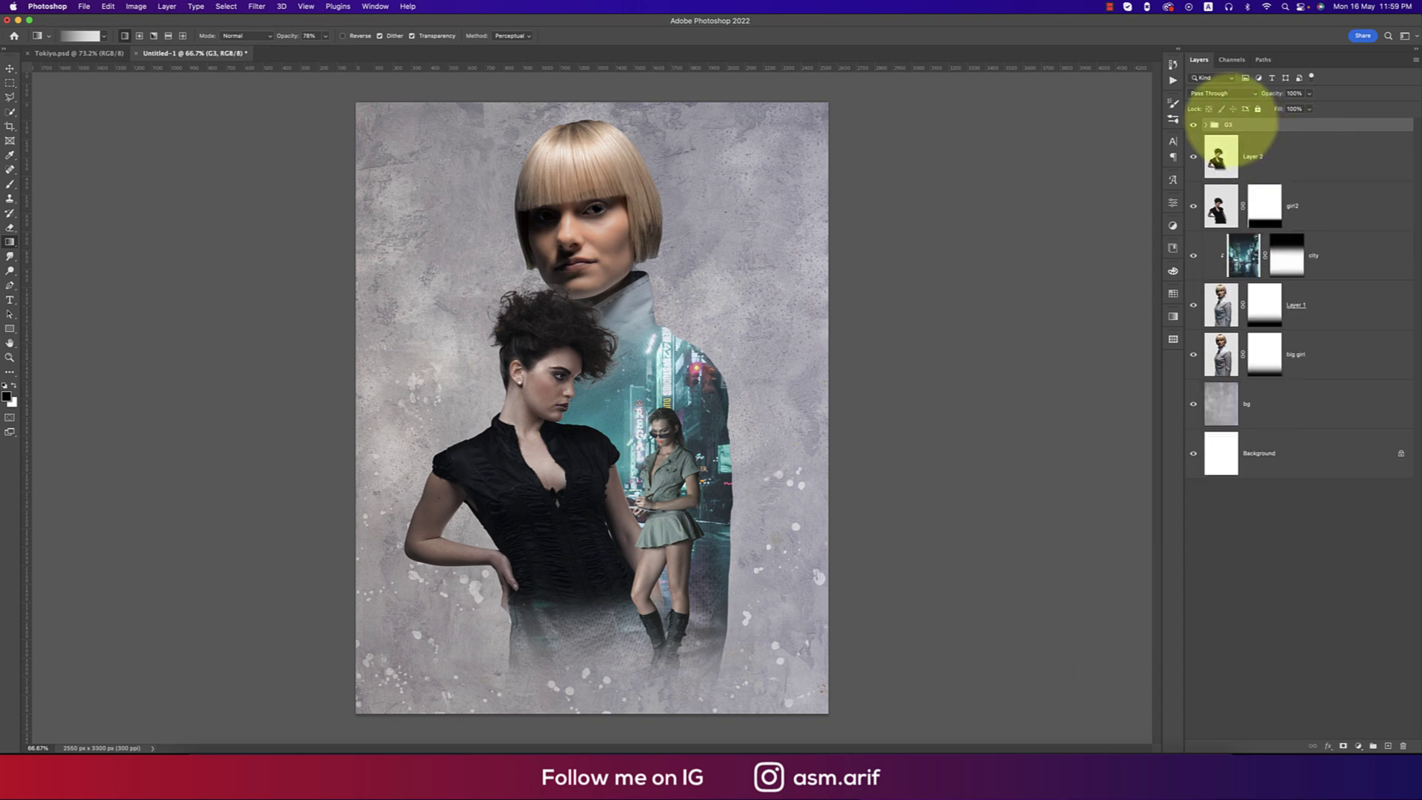
click(1270, 157)
shift+click(1298, 202)
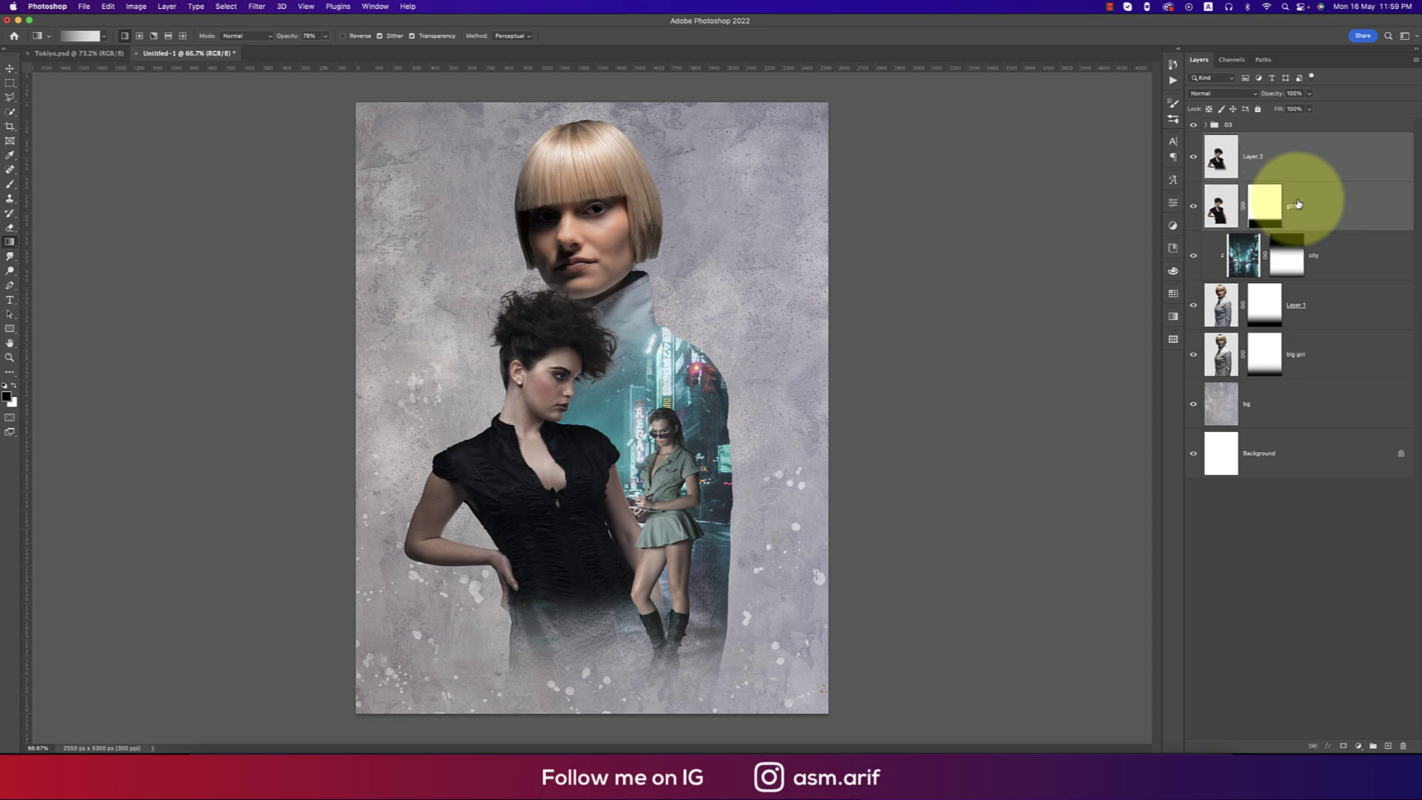
key(super+g)
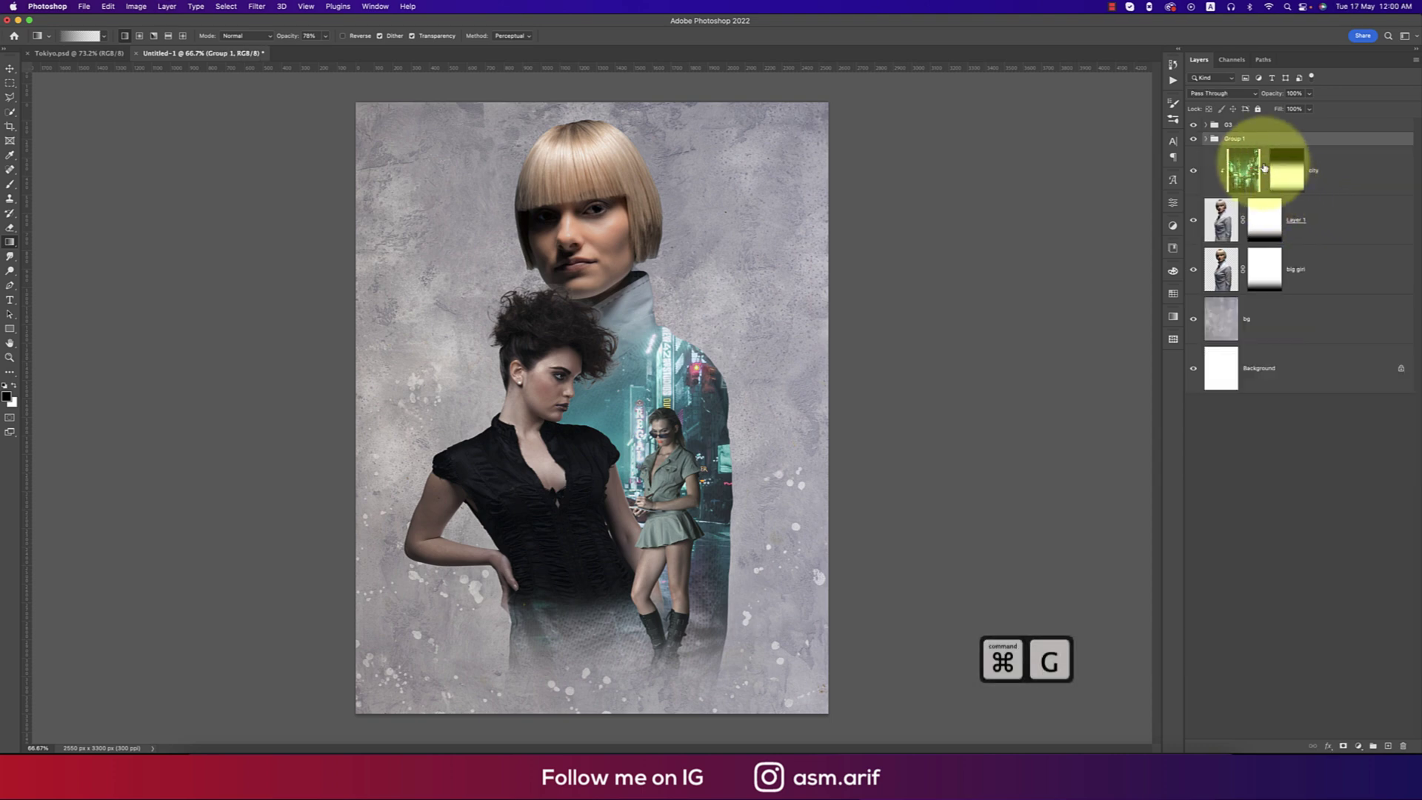
double_click(1238, 138)
key(Escape)
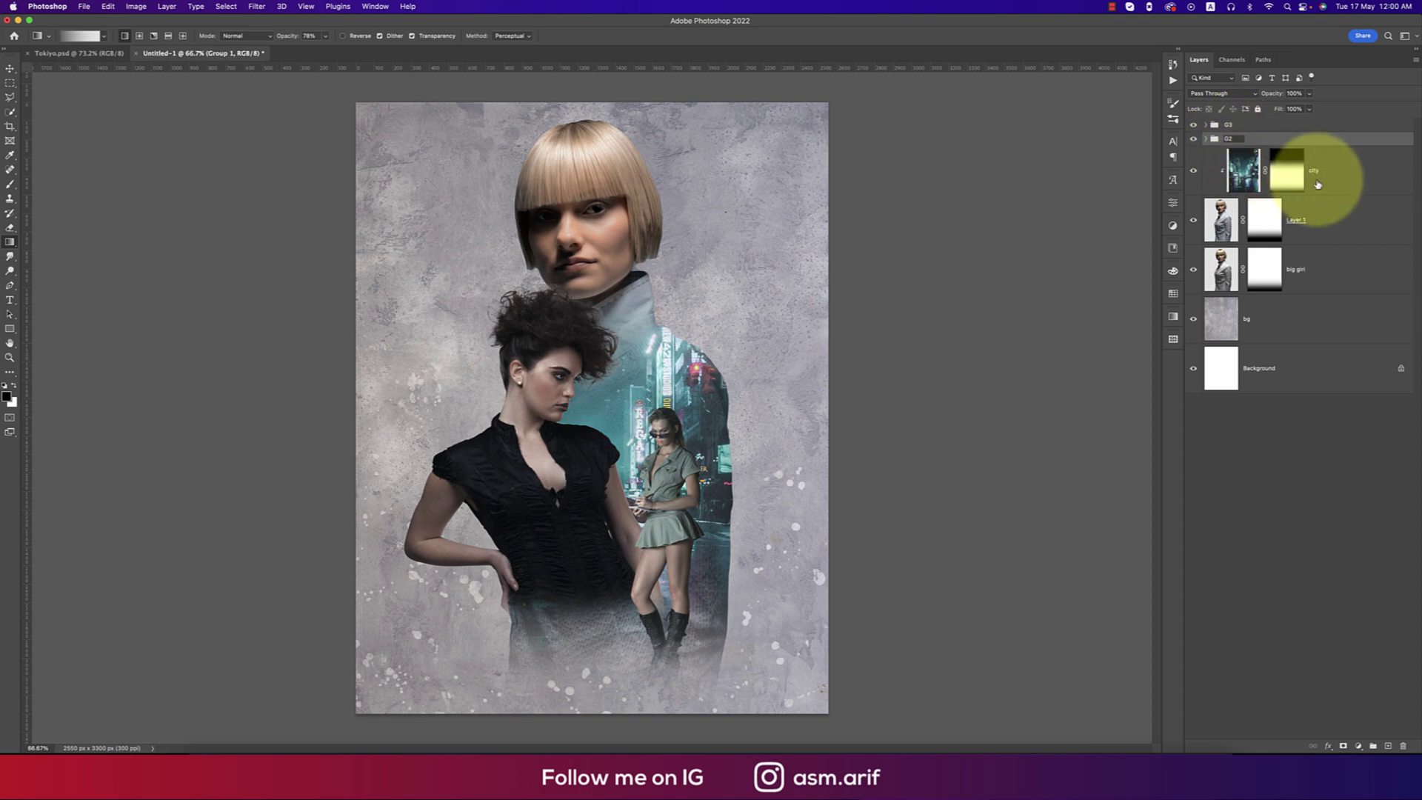
Group the city, Layer 1 and big girl layers together and name the group G1.
click(1339, 182)
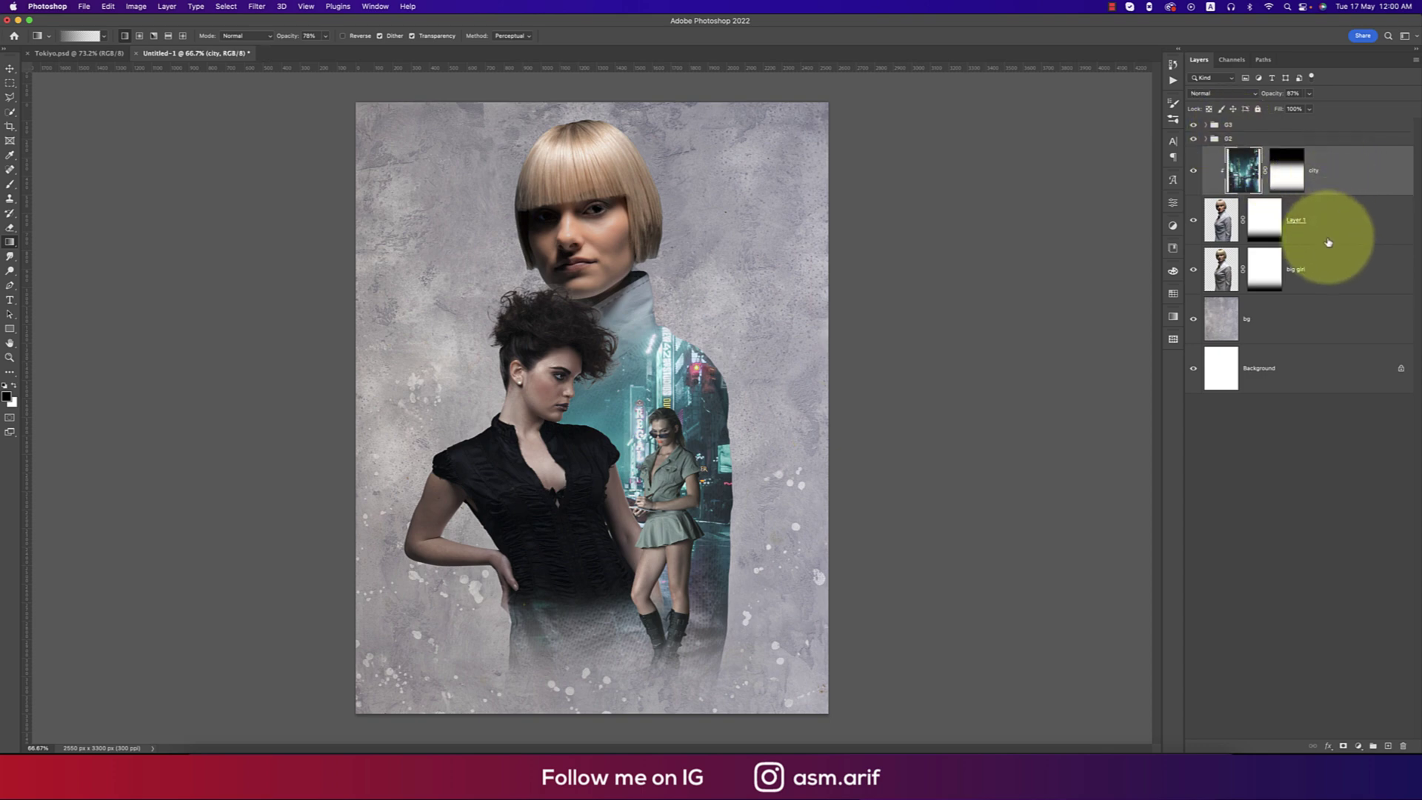
shift+click(1321, 269)
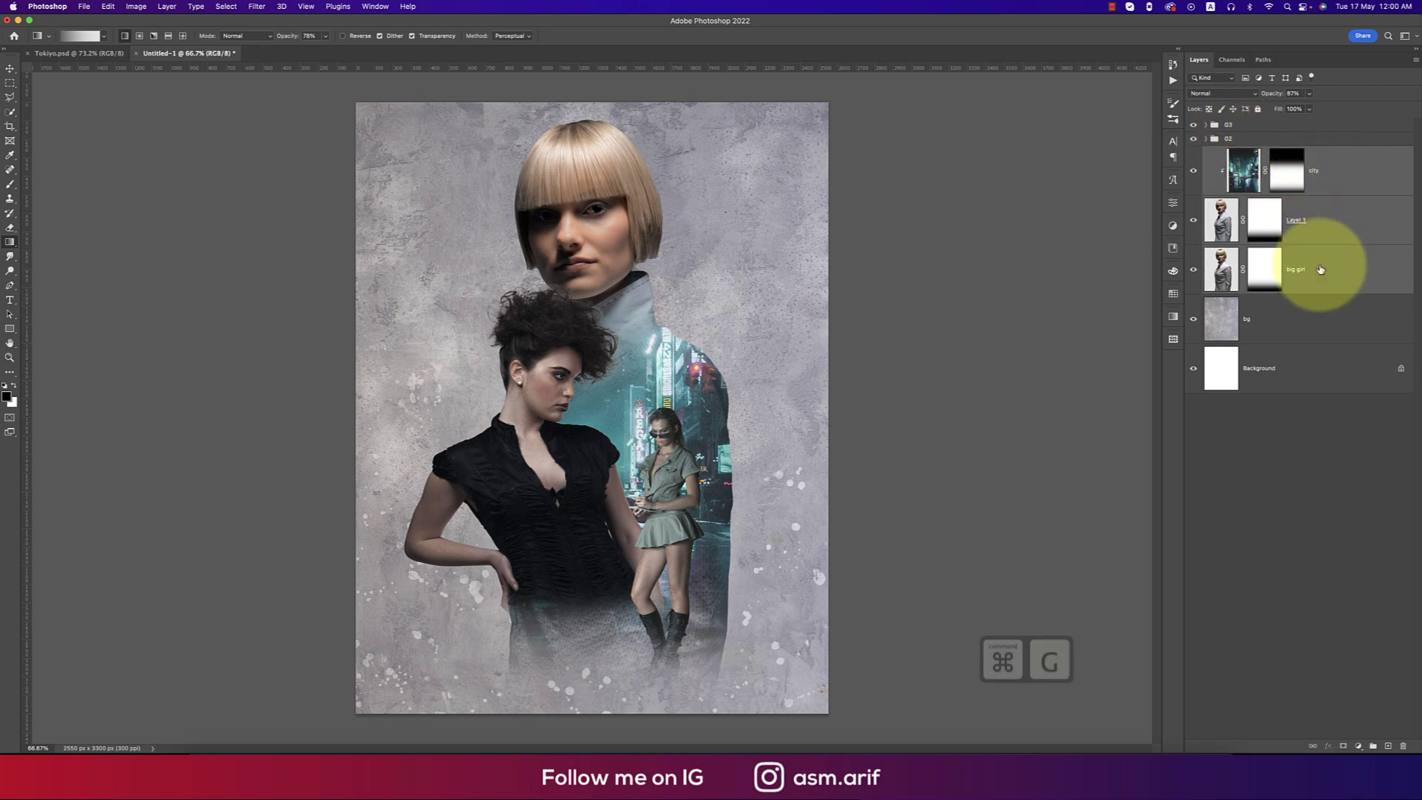
key(super+g)
double_click(1235, 154)
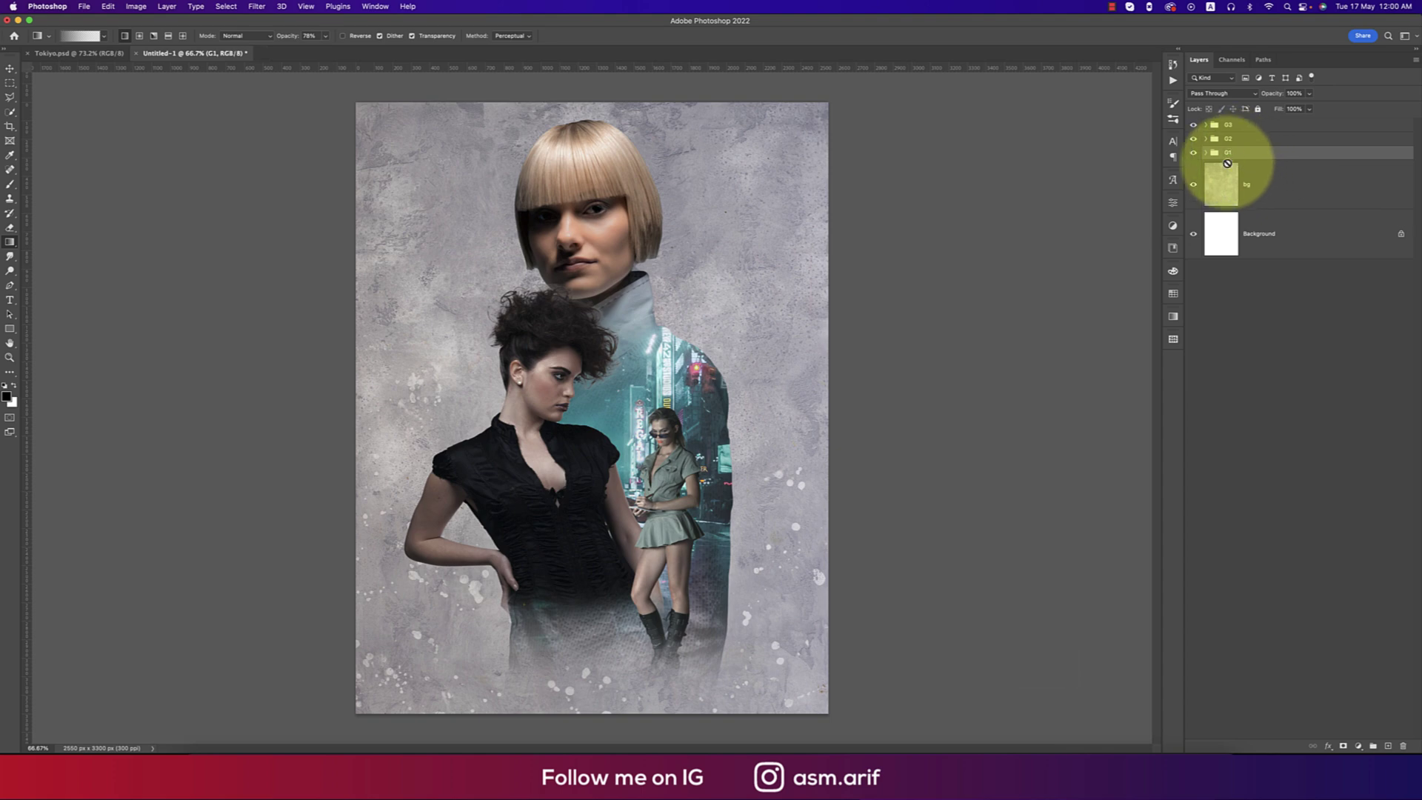
click(1048, 260)
click(700, 285)
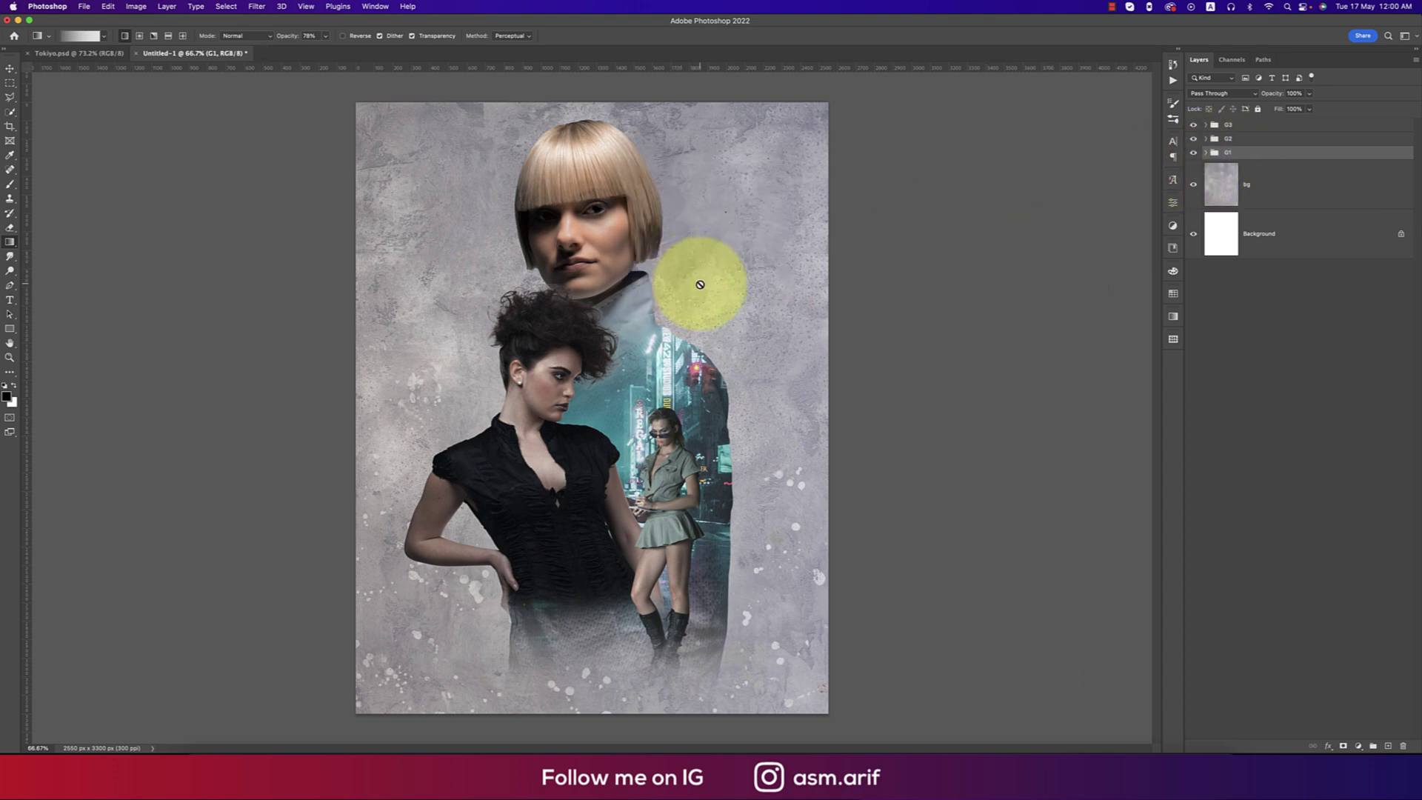
Hide and show groups G1, G2 and G3 one at a time to check what each contains.
click(9, 68)
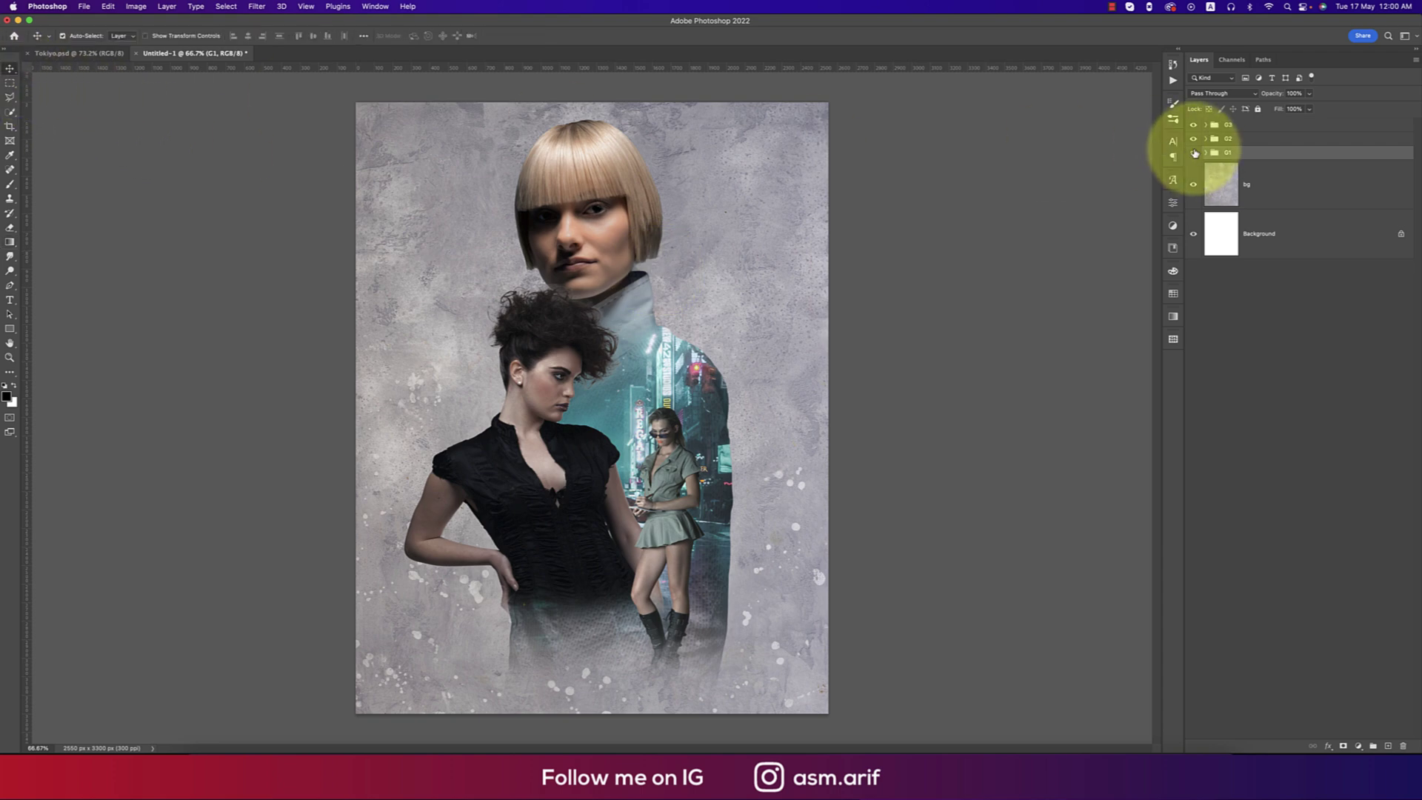
click(1193, 153)
click(1193, 153)
click(1193, 139)
click(1193, 138)
click(1193, 124)
click(1193, 124)
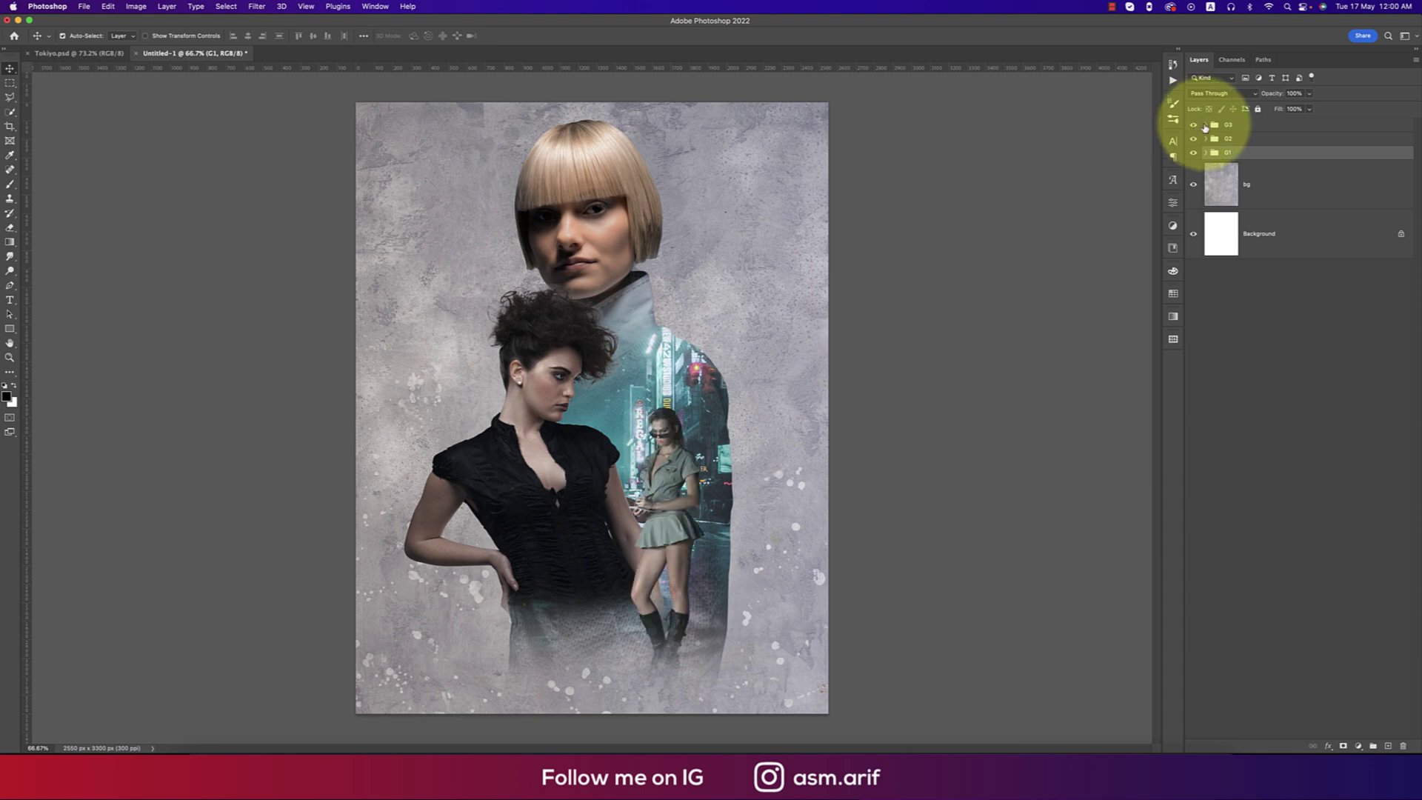
Add a gradient fill layer above group G3 and set the gradient's starting colour stop to a dark teal.
click(1263, 125)
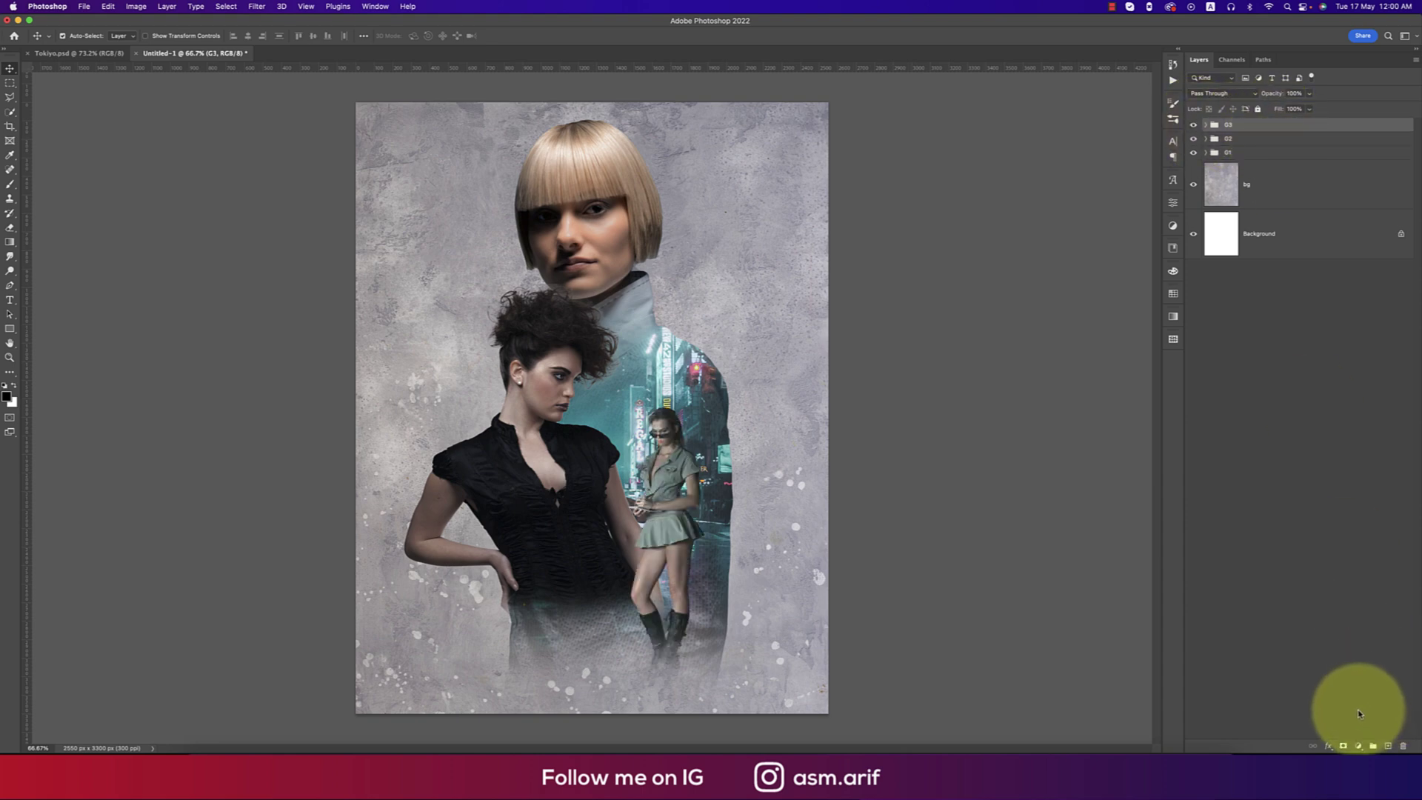
click(1358, 746)
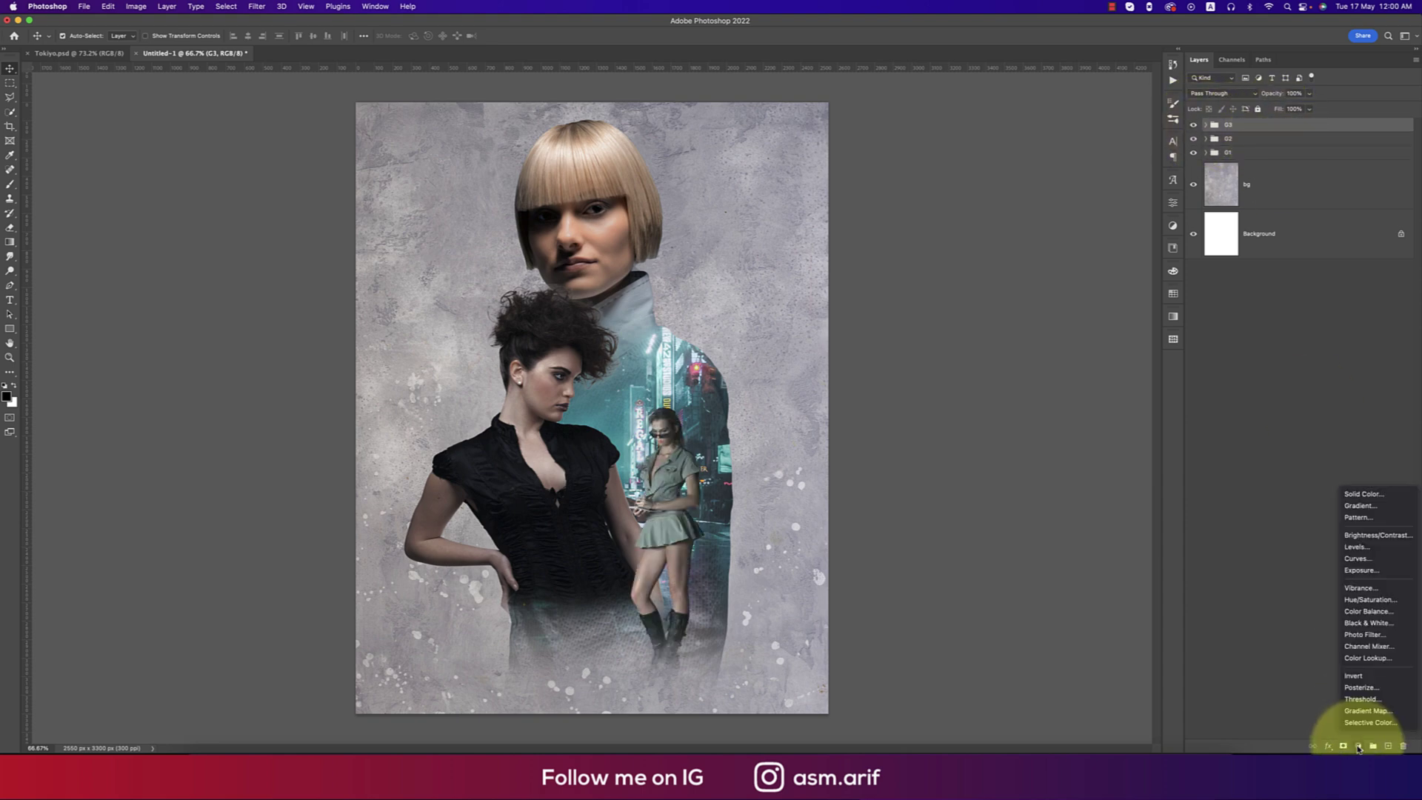
click(1375, 506)
click(963, 294)
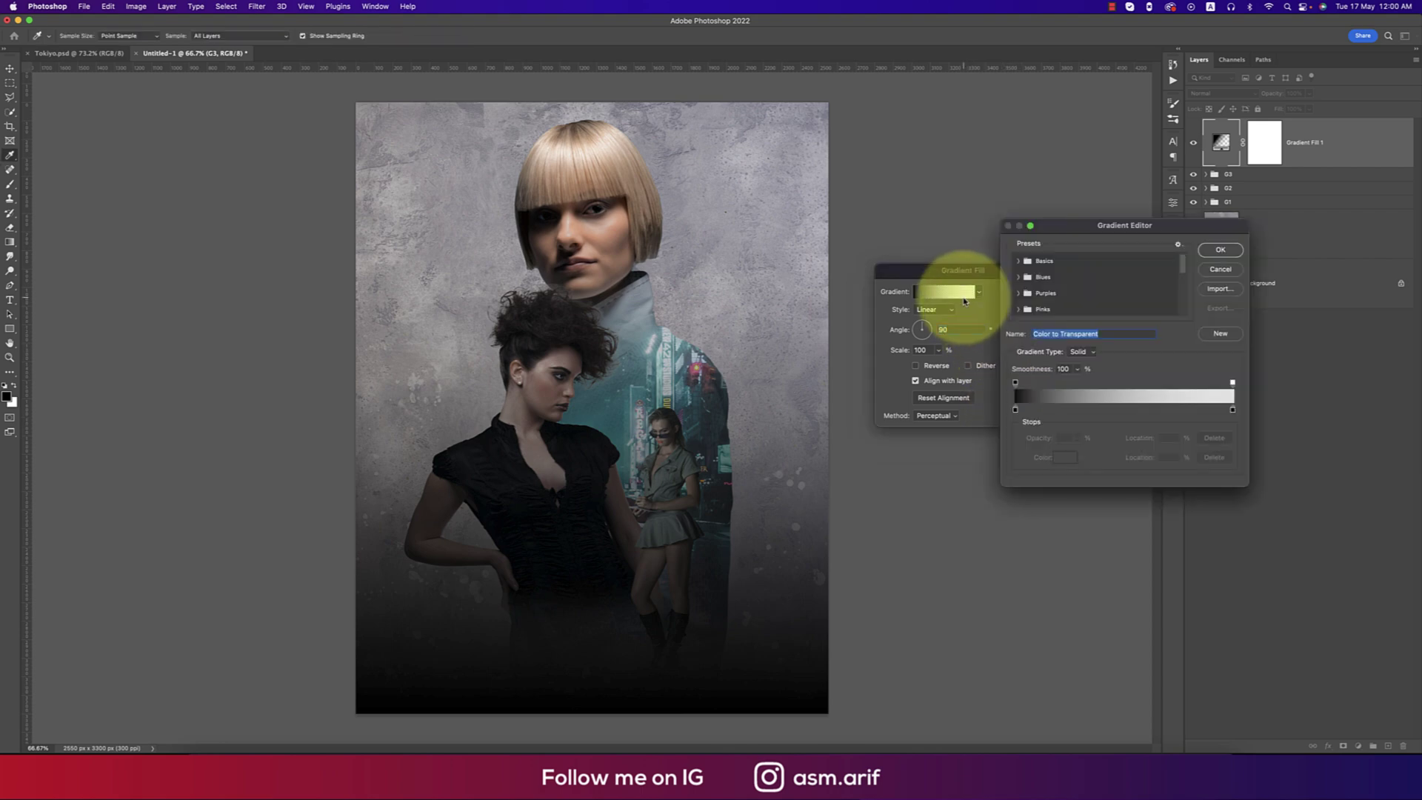
click(1015, 409)
click(1065, 459)
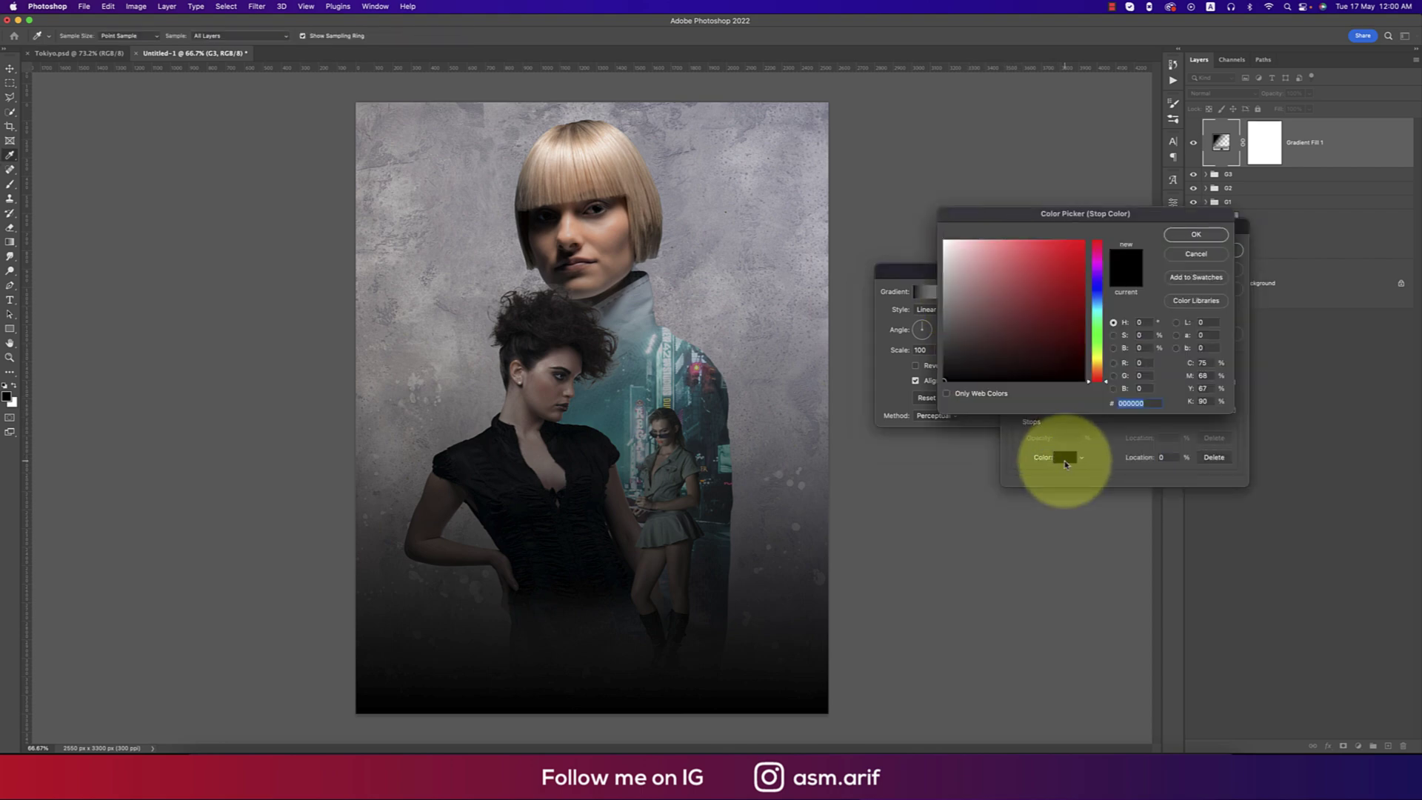
click(1097, 309)
mouse_move(1072, 282)
mouse_down()
mouse_move(1051, 295)
mouse_move(1042, 333)
mouse_move(1067, 345)
mouse_move(1090, 333)
mouse_move(1092, 307)
mouse_up()
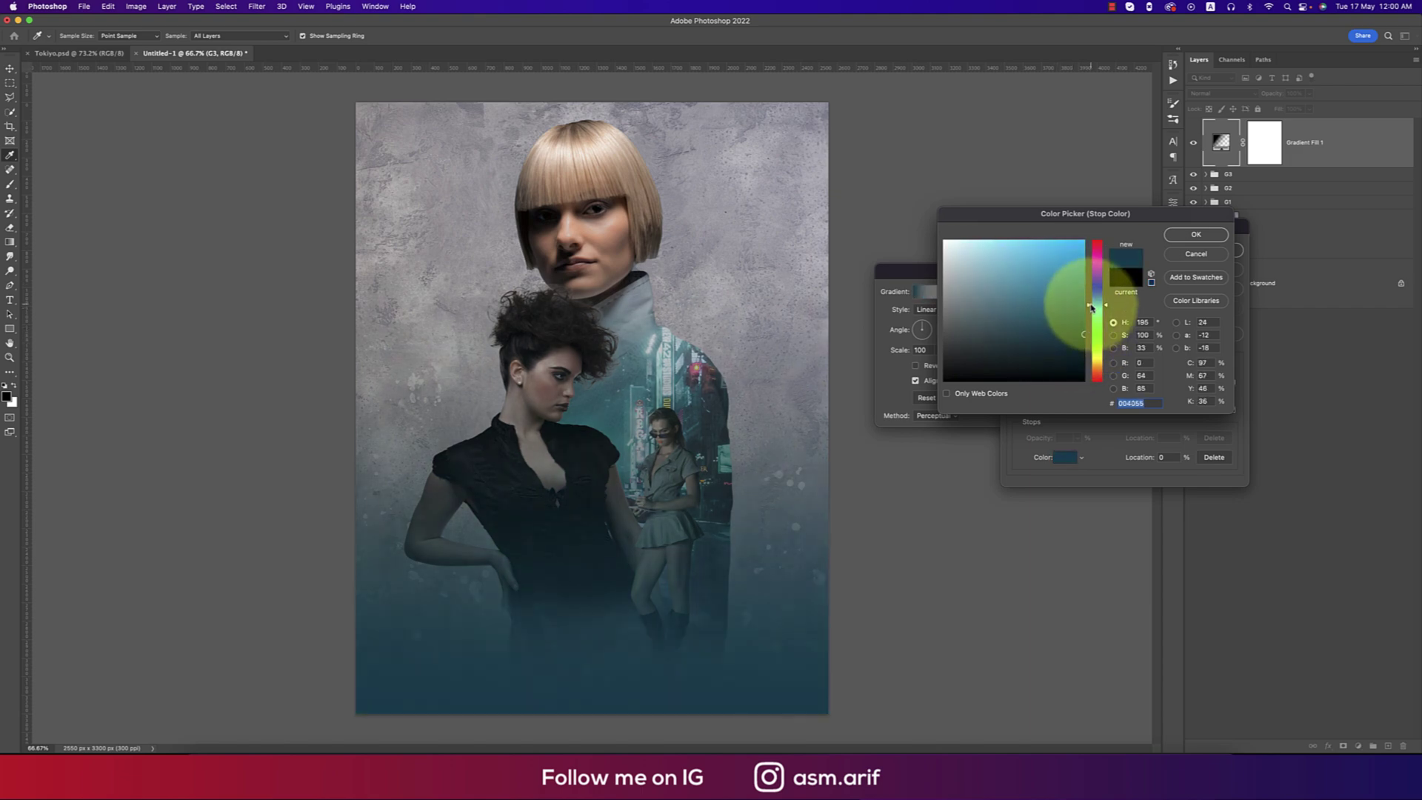
click(1196, 234)
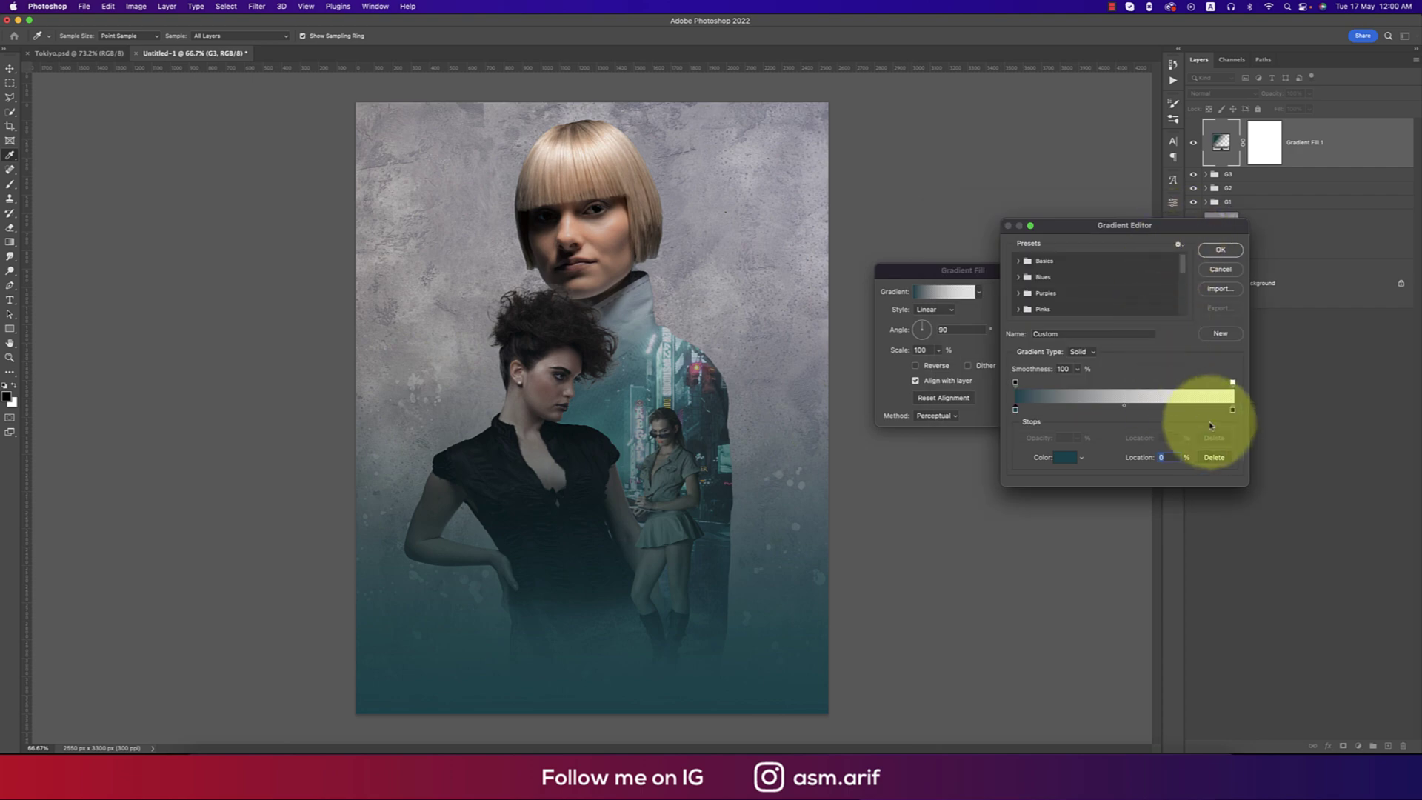
Set the gradient's end colour stop to a fully saturated orange with hue 37.
click(1065, 457)
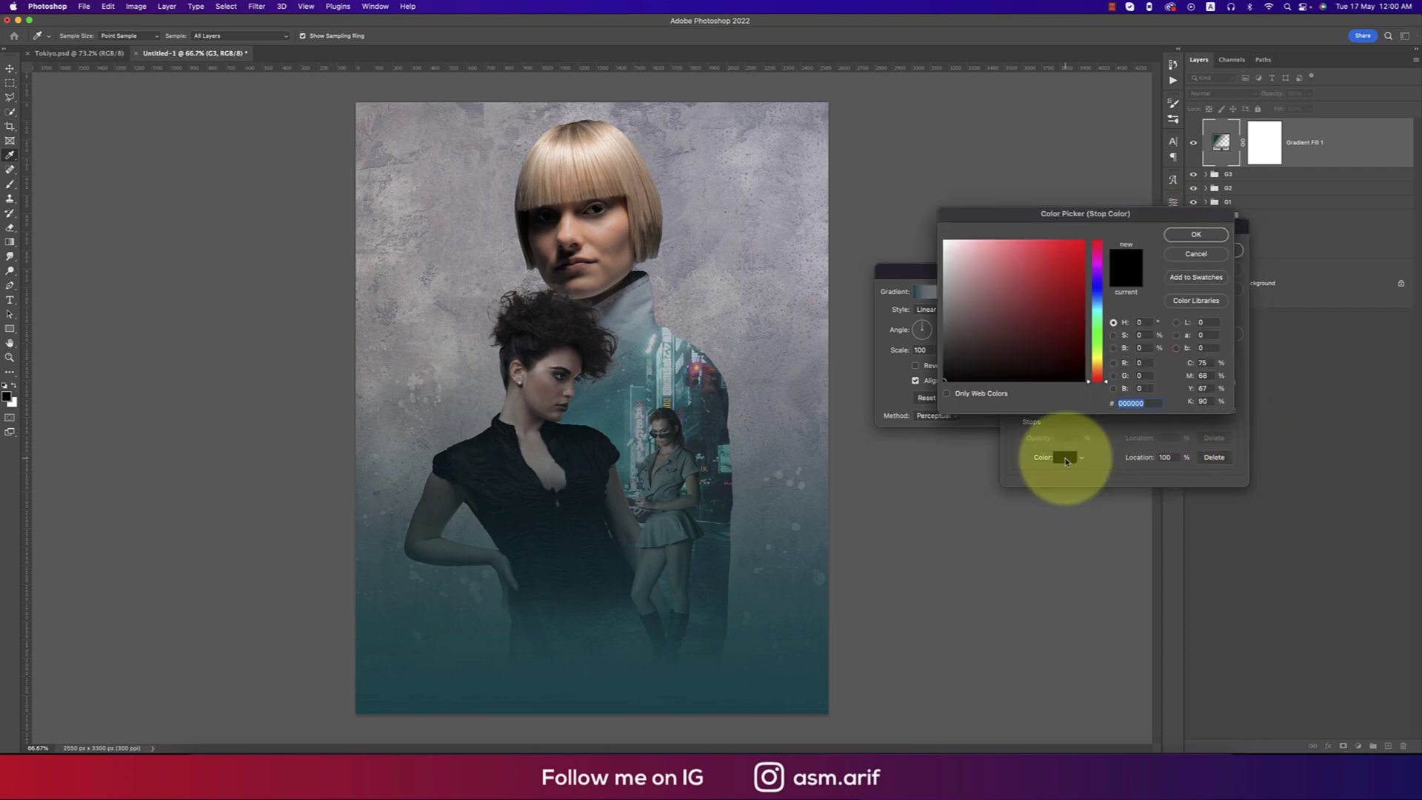
click(1097, 368)
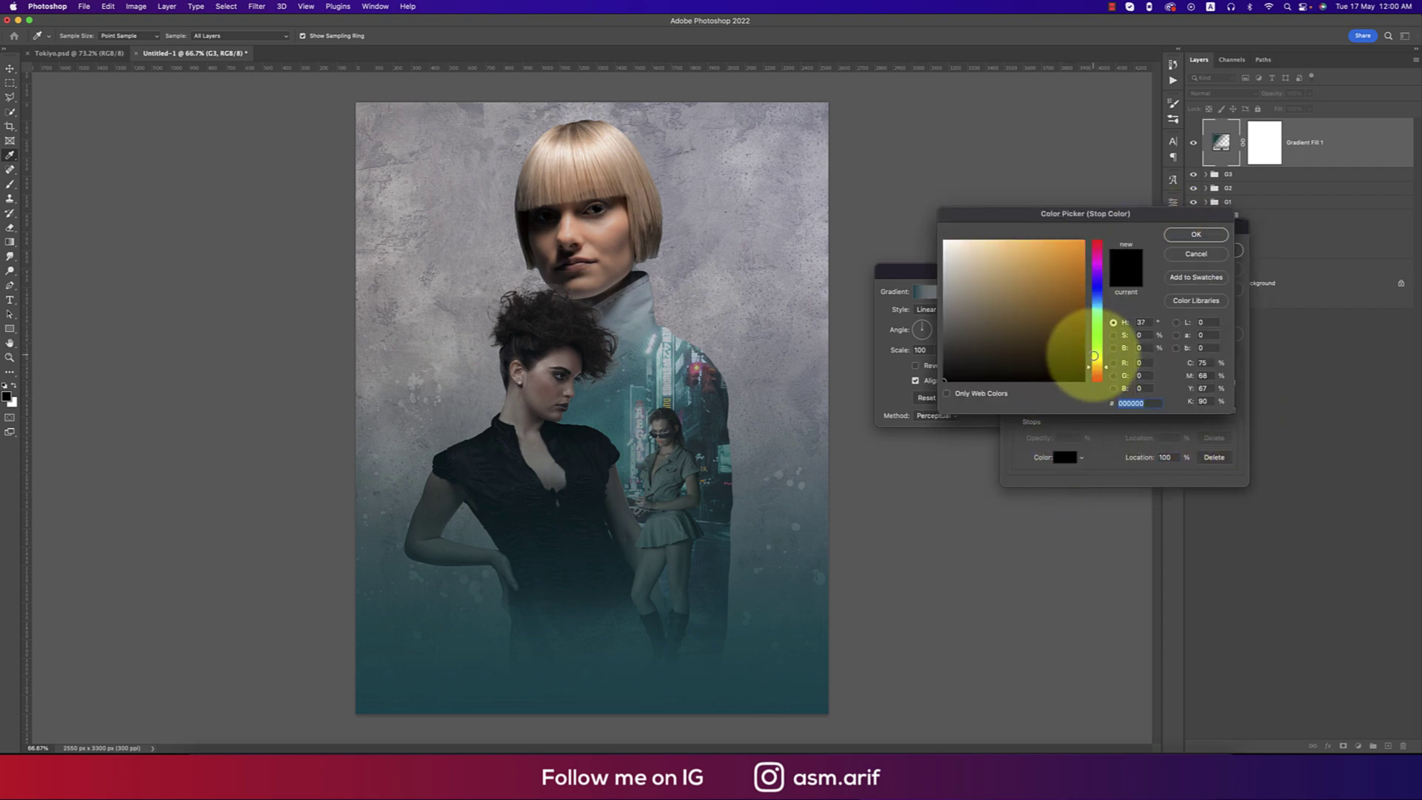
drag(1083, 246, 1096, 201)
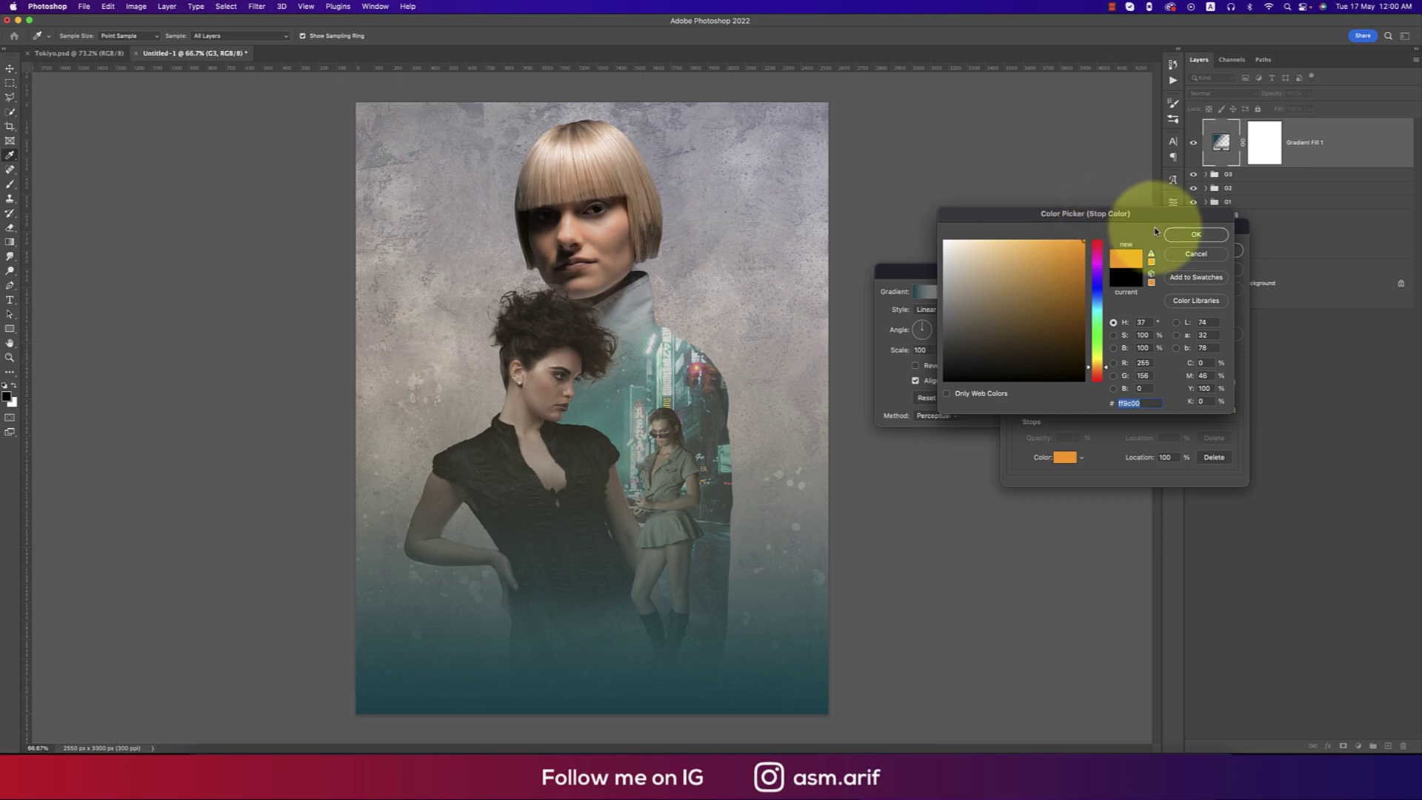
click(1196, 235)
Set the gradient's end opacity stop to 36%, accept the fill, and blend the gradient layer in Hard Light mode.
click(1232, 382)
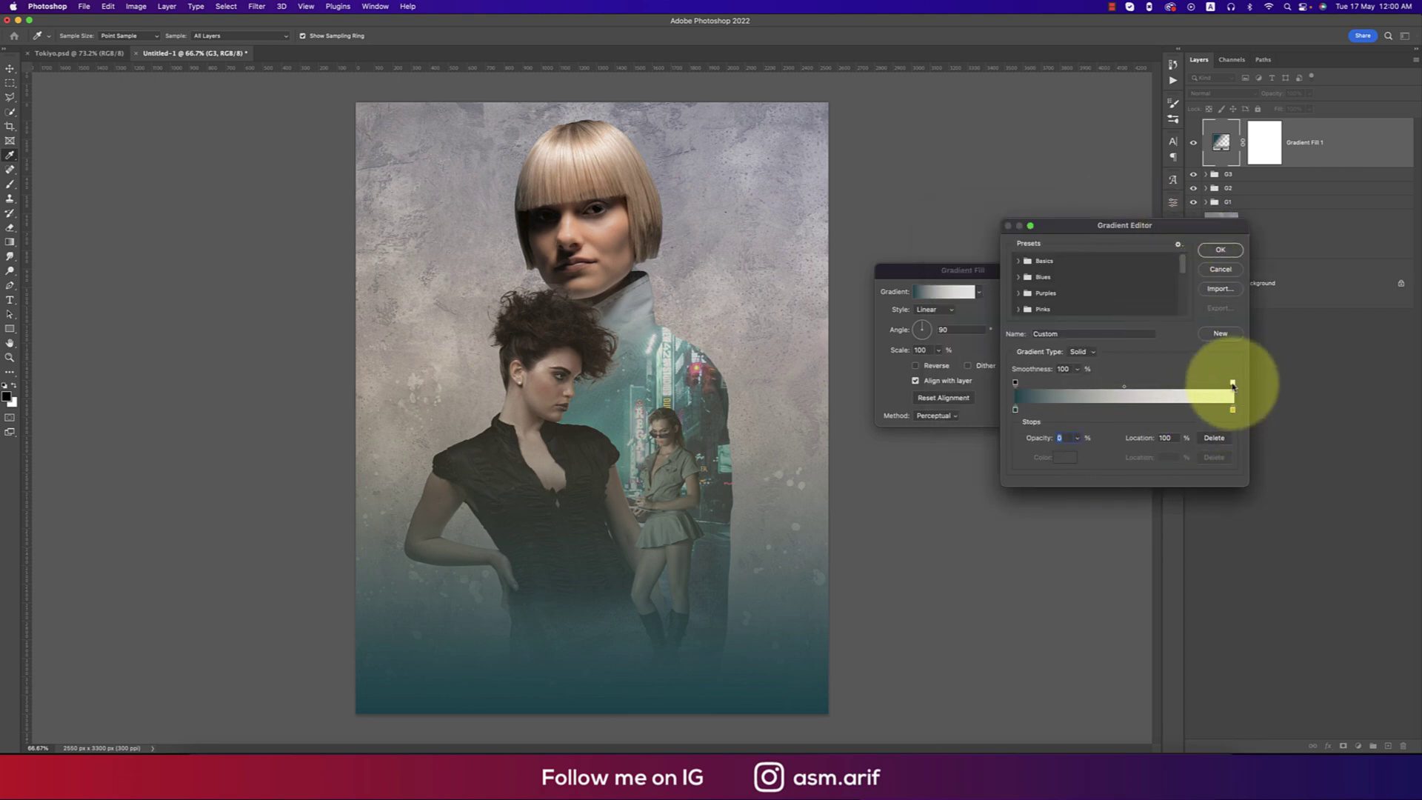
drag(1076, 437, 1094, 456)
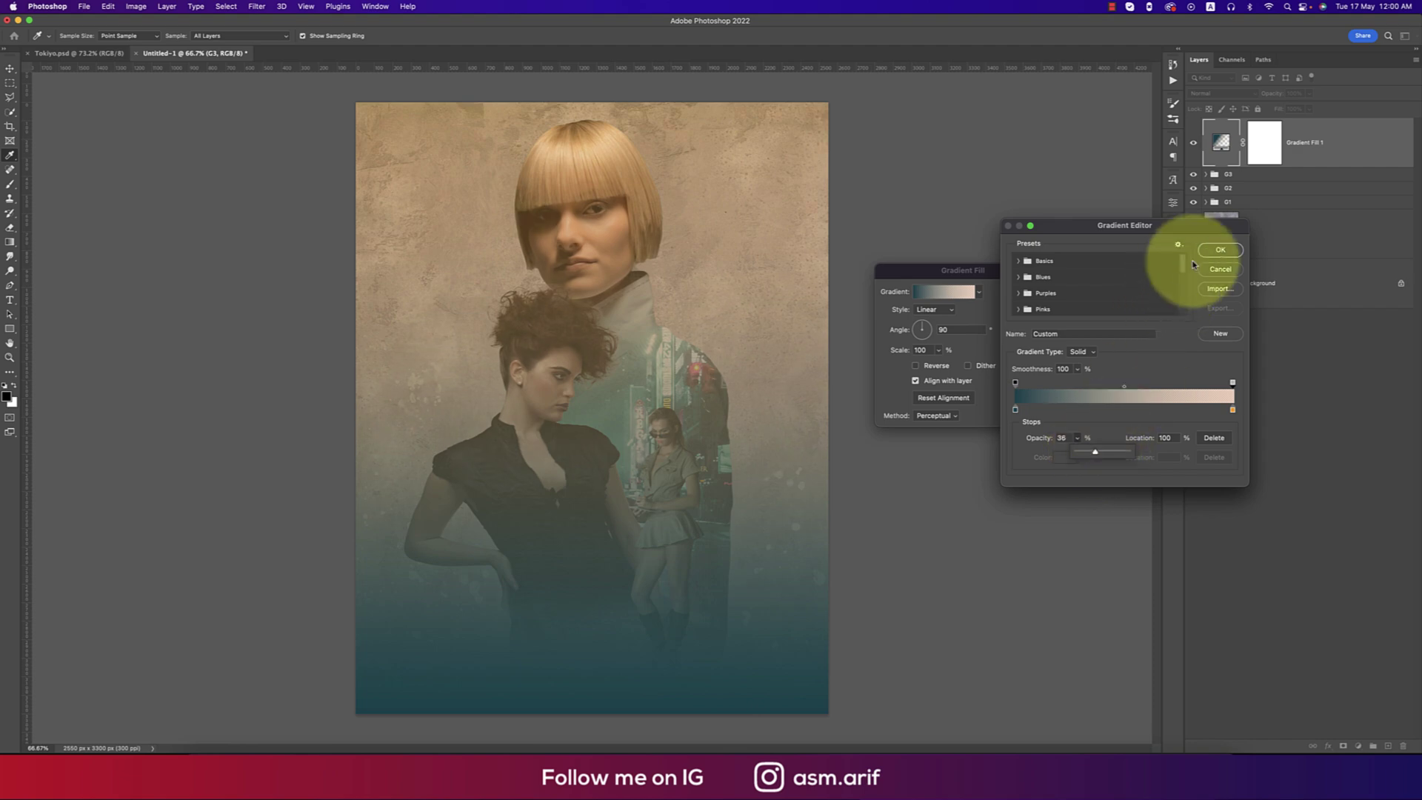
click(1220, 250)
click(1031, 292)
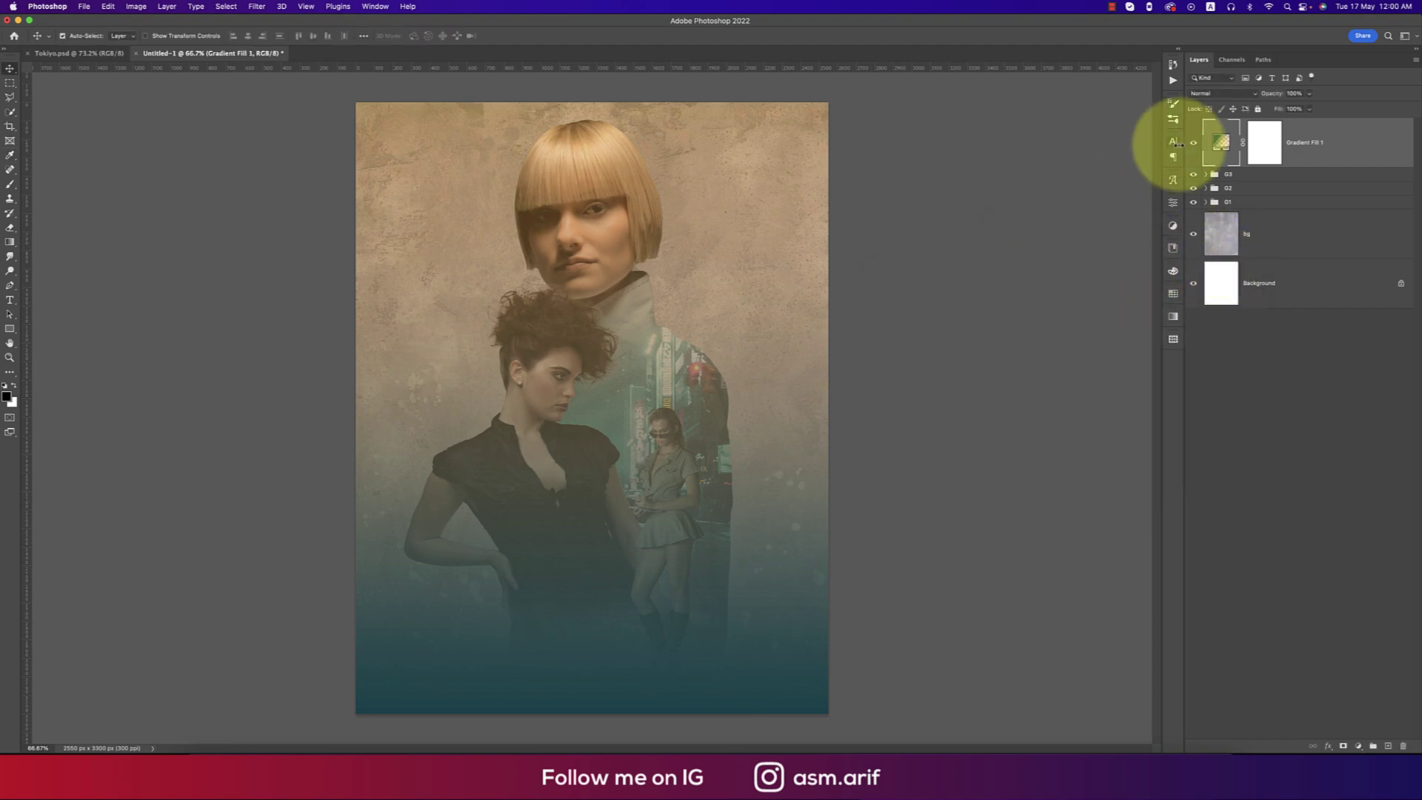
click(1218, 93)
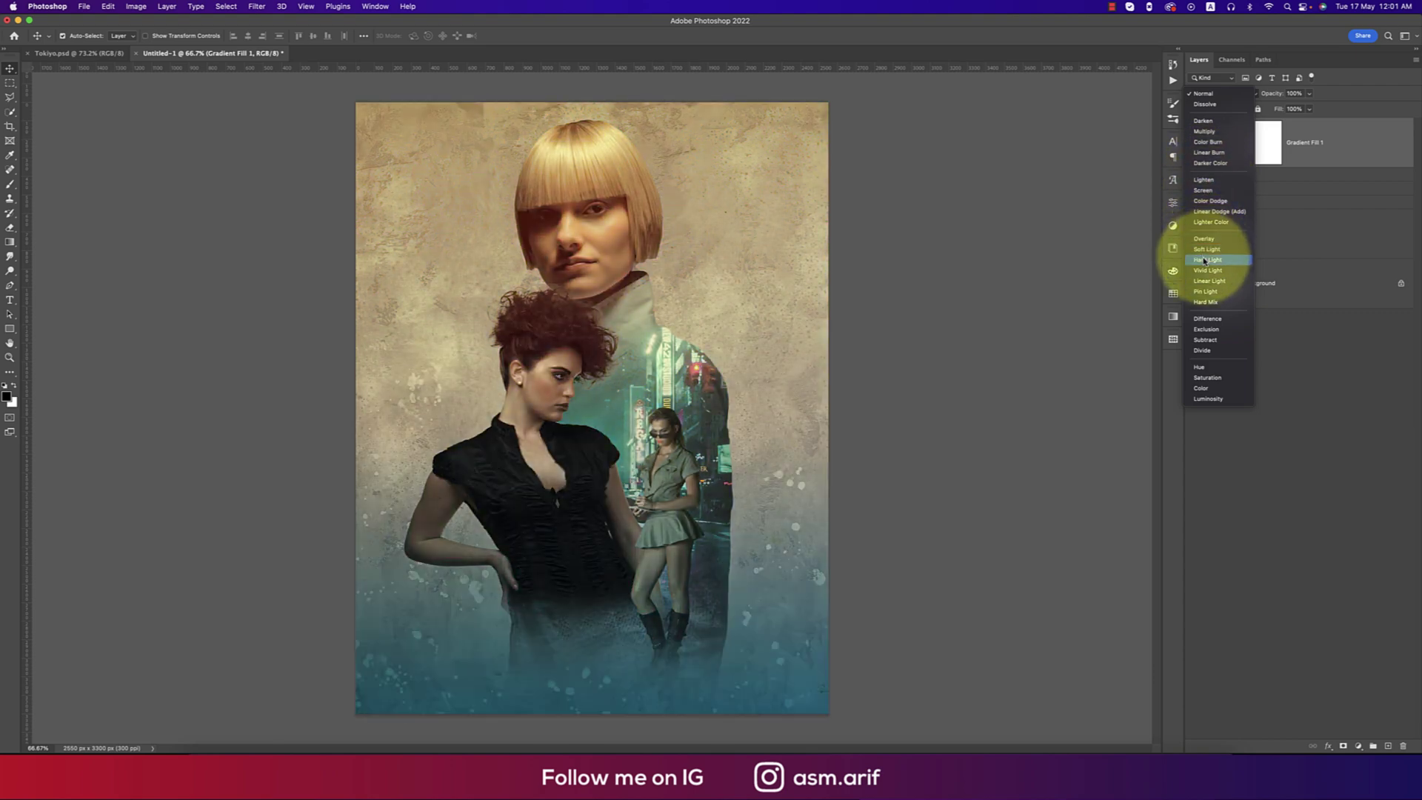
click(1216, 262)
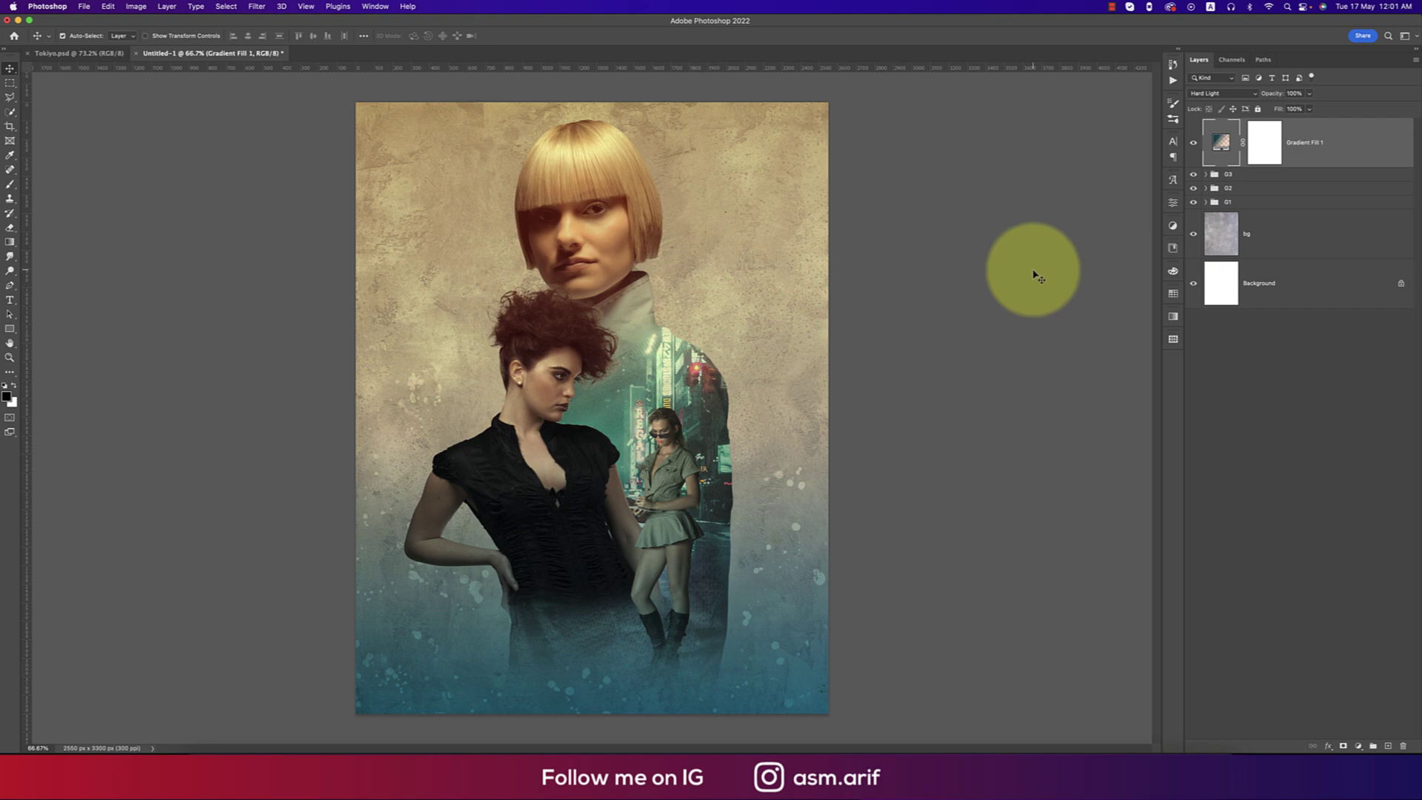
Enlarge the bg texture layer with Free Transform and shift it downward behind the figures.
click(1272, 247)
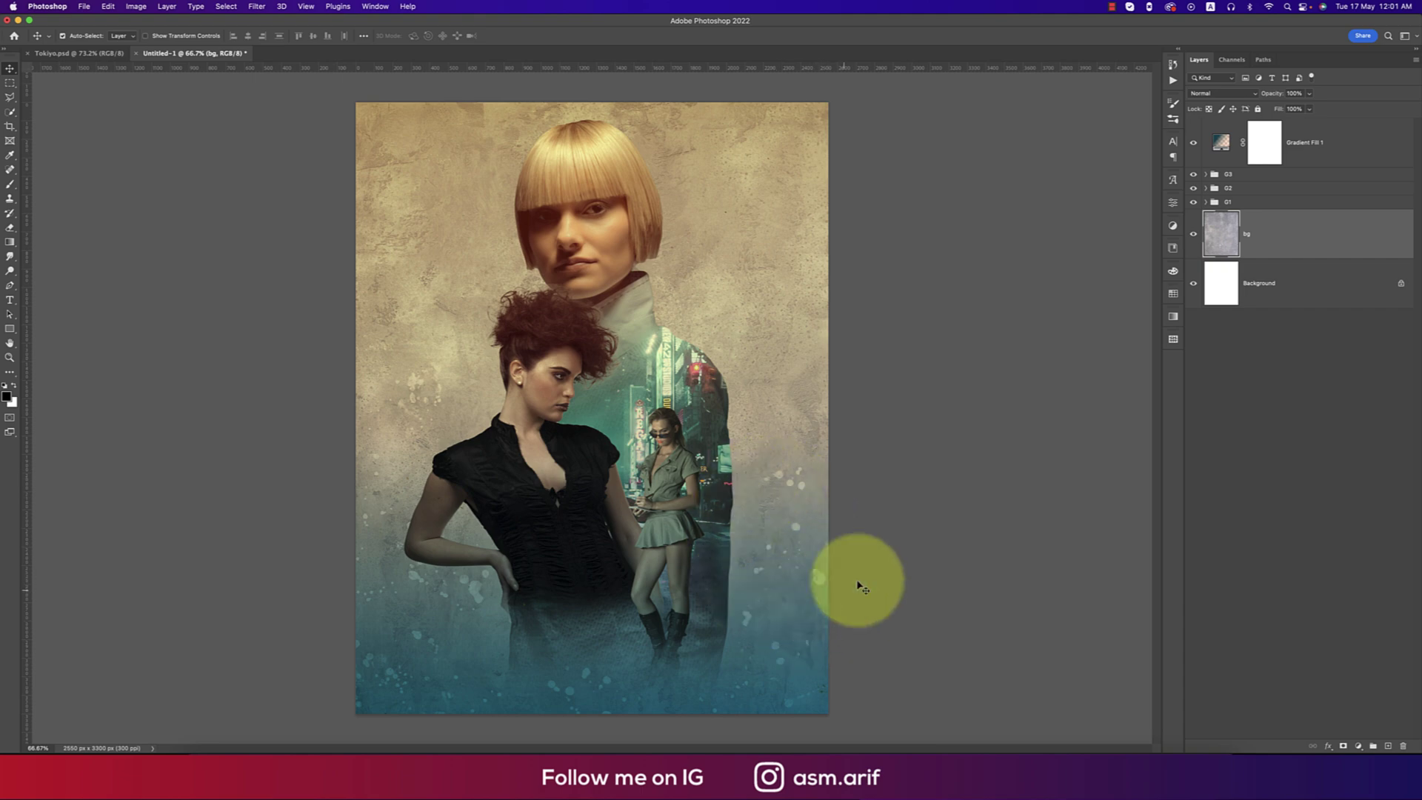
key(super+t)
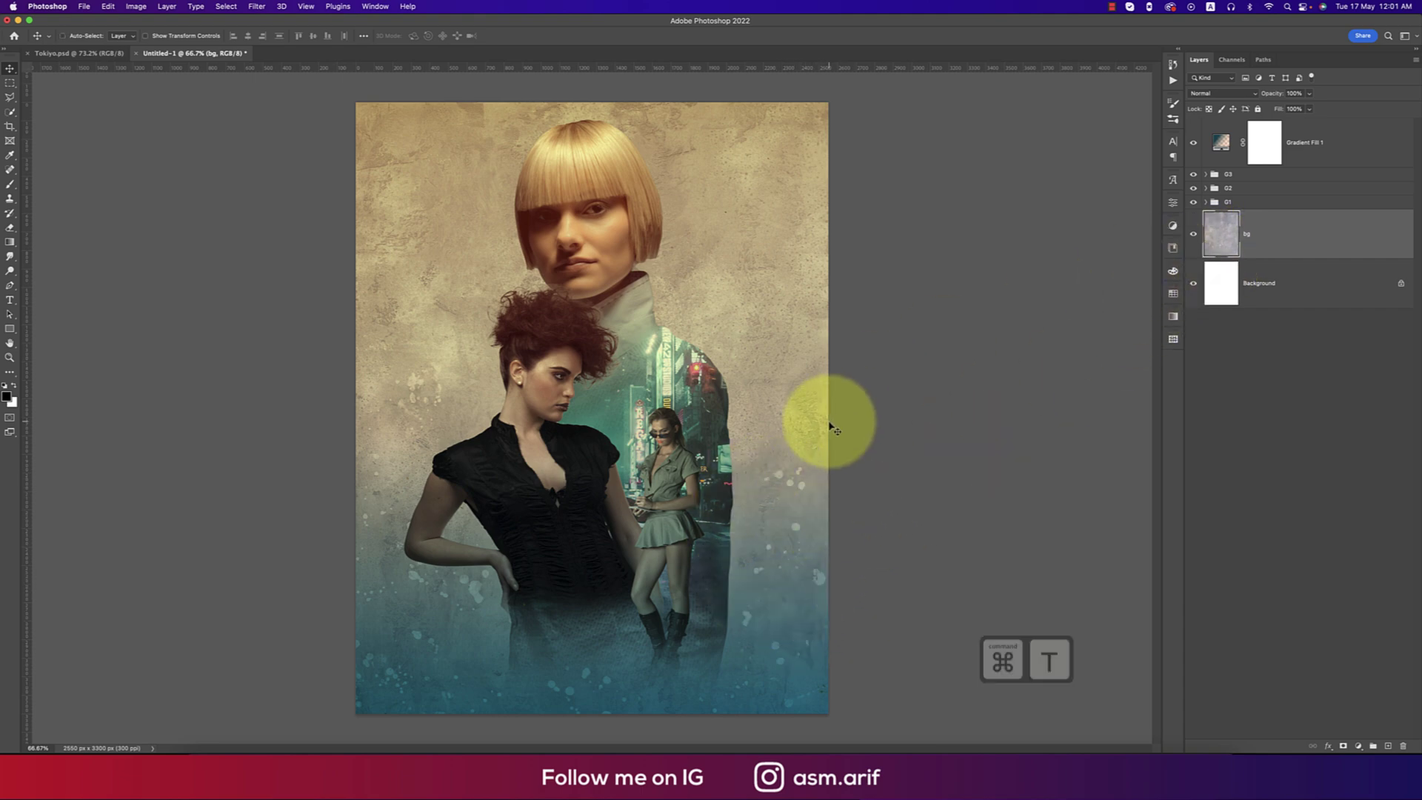
scroll(730, 460, down, 5)
scroll(581, 444, up, 3)
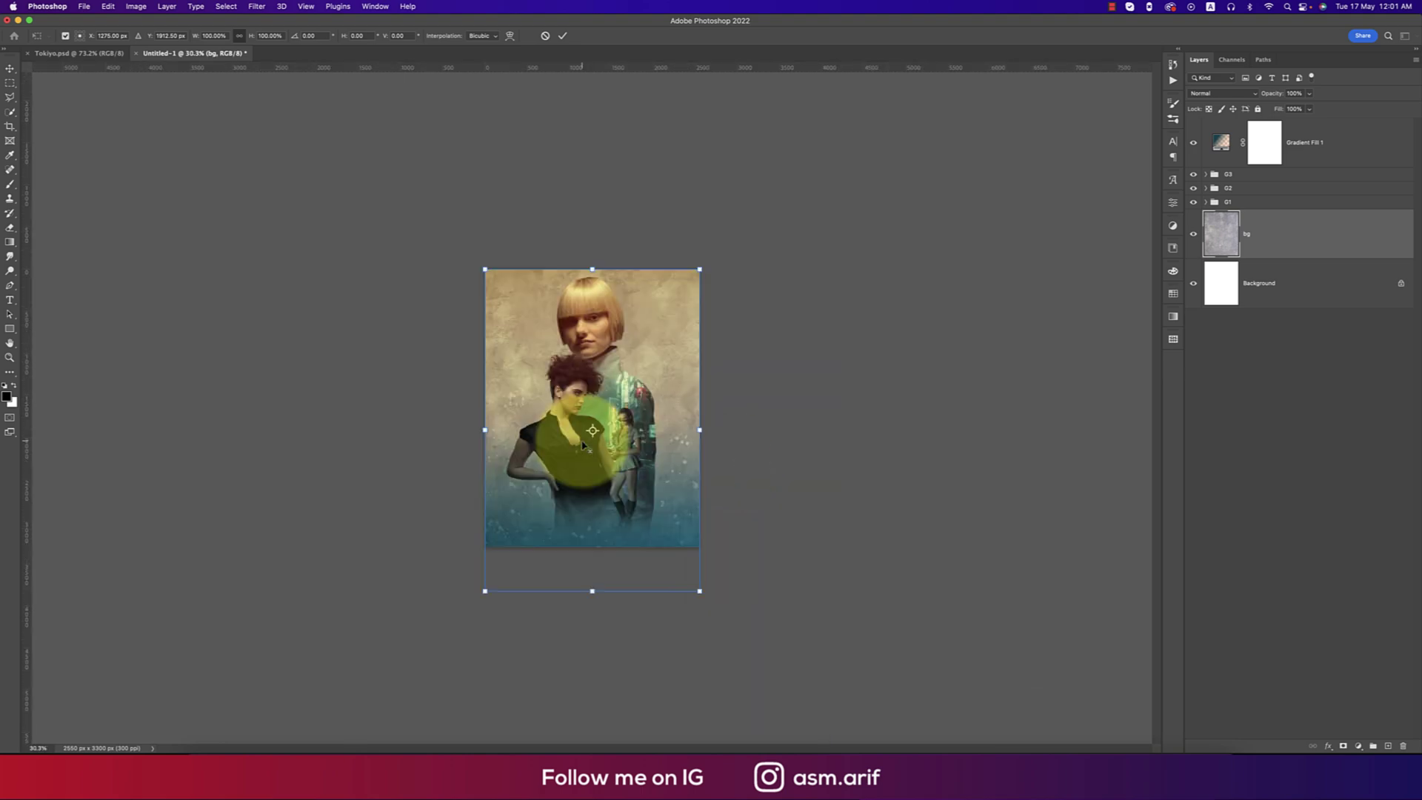
drag(592, 591, 592, 671)
drag(654, 372, 657, 427)
key(Return)
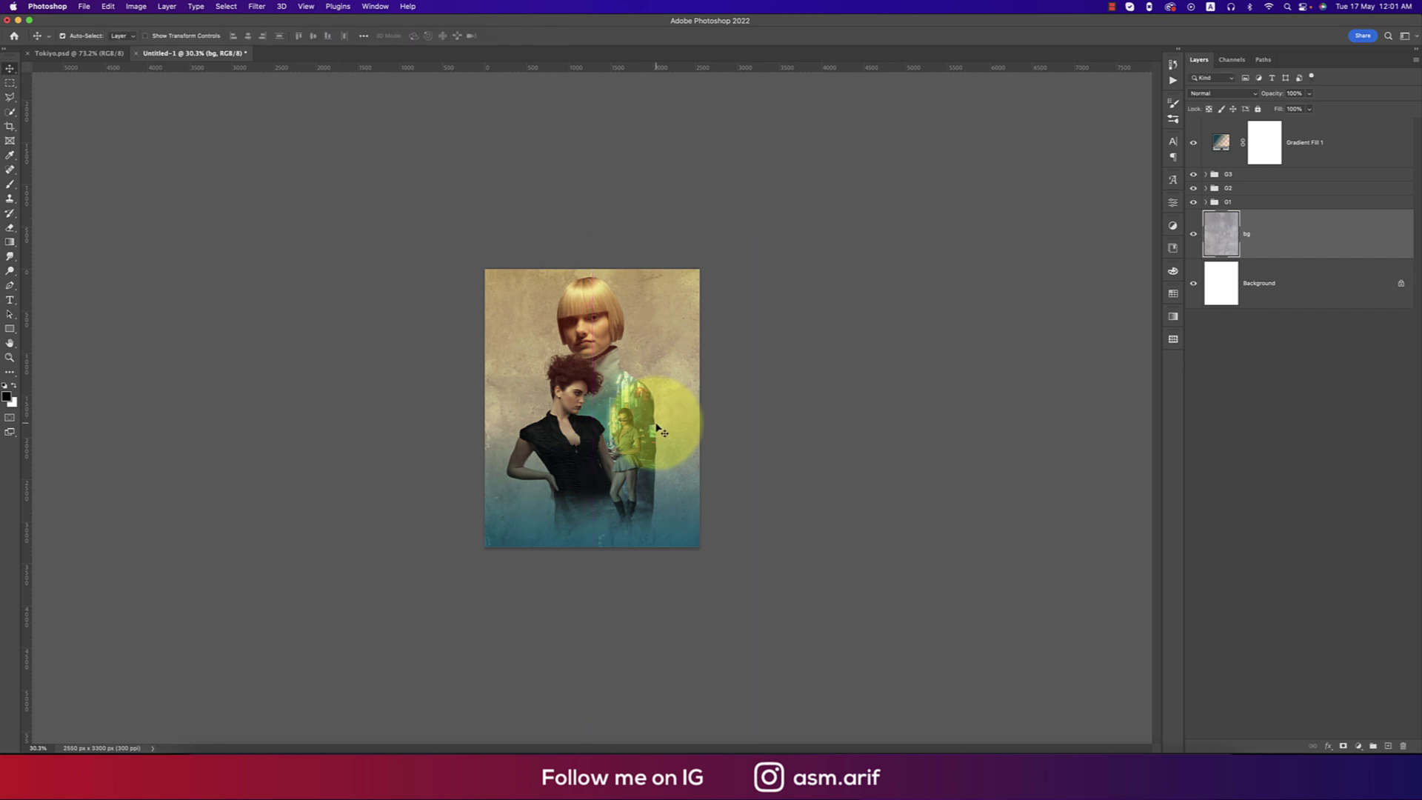
Group the three figure groups G1, G2 and G3 together and convert the new group to a smart object.
scroll(657, 427, up, 3)
scroll(658, 428, up, 2)
scroll(657, 427, down, 2)
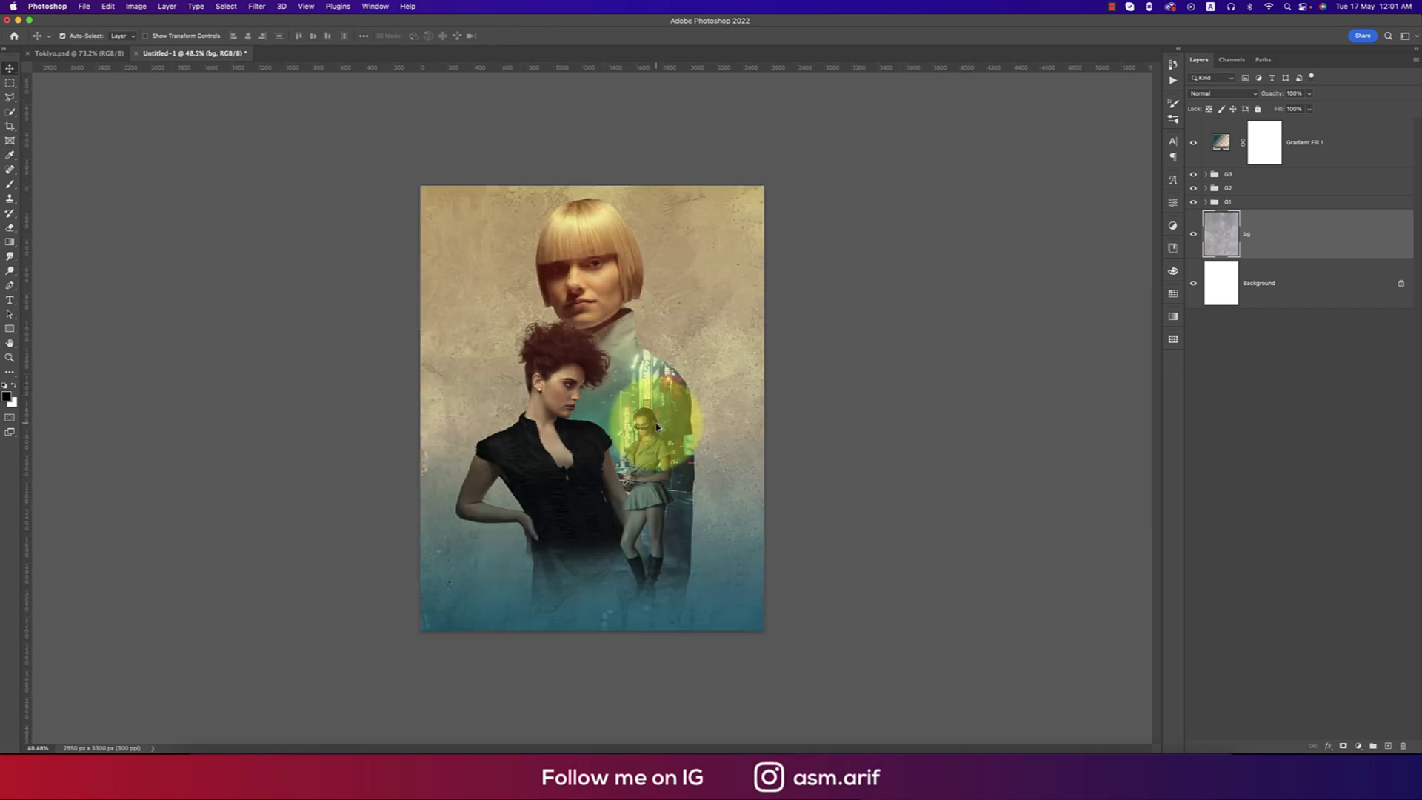
key(alt+period)
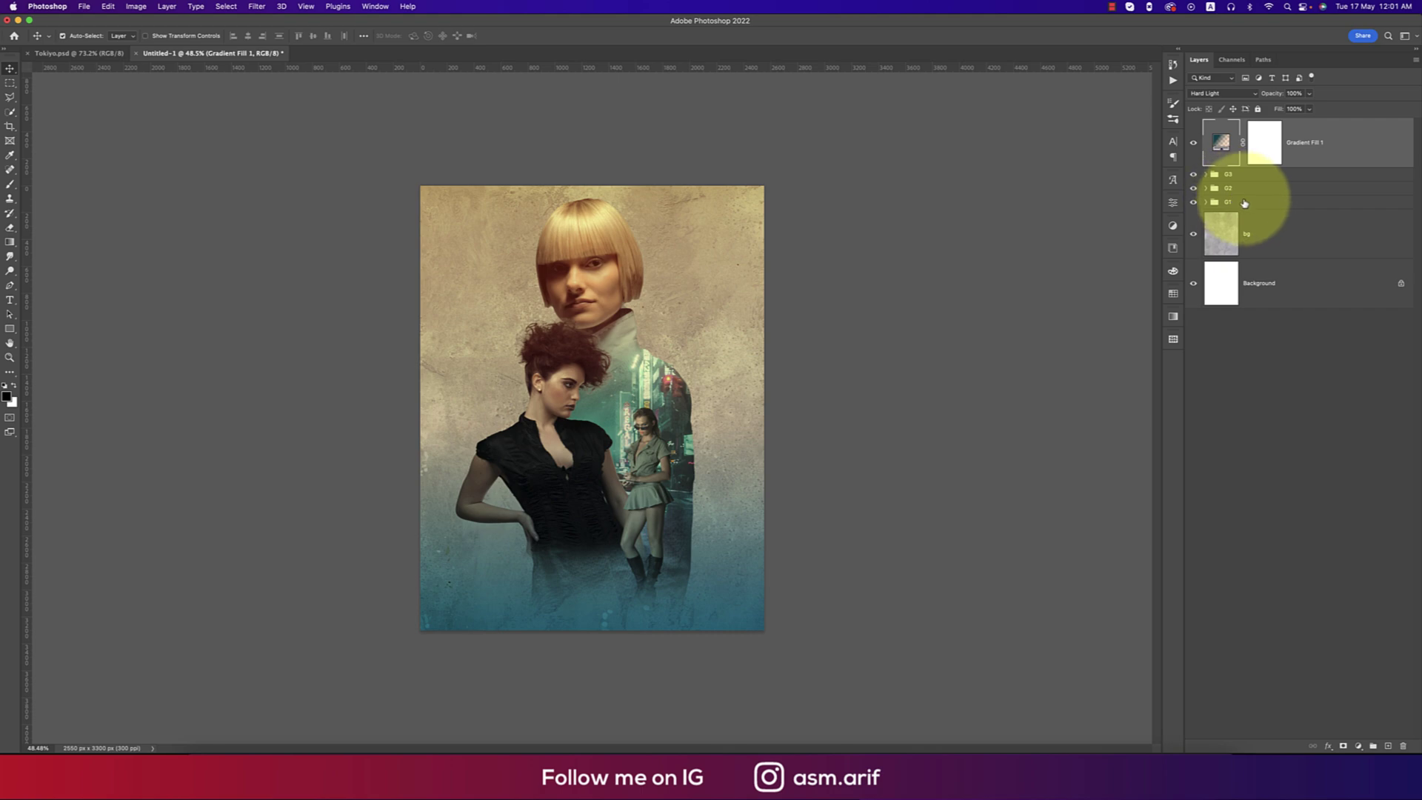
click(1246, 205)
shift+click(1265, 178)
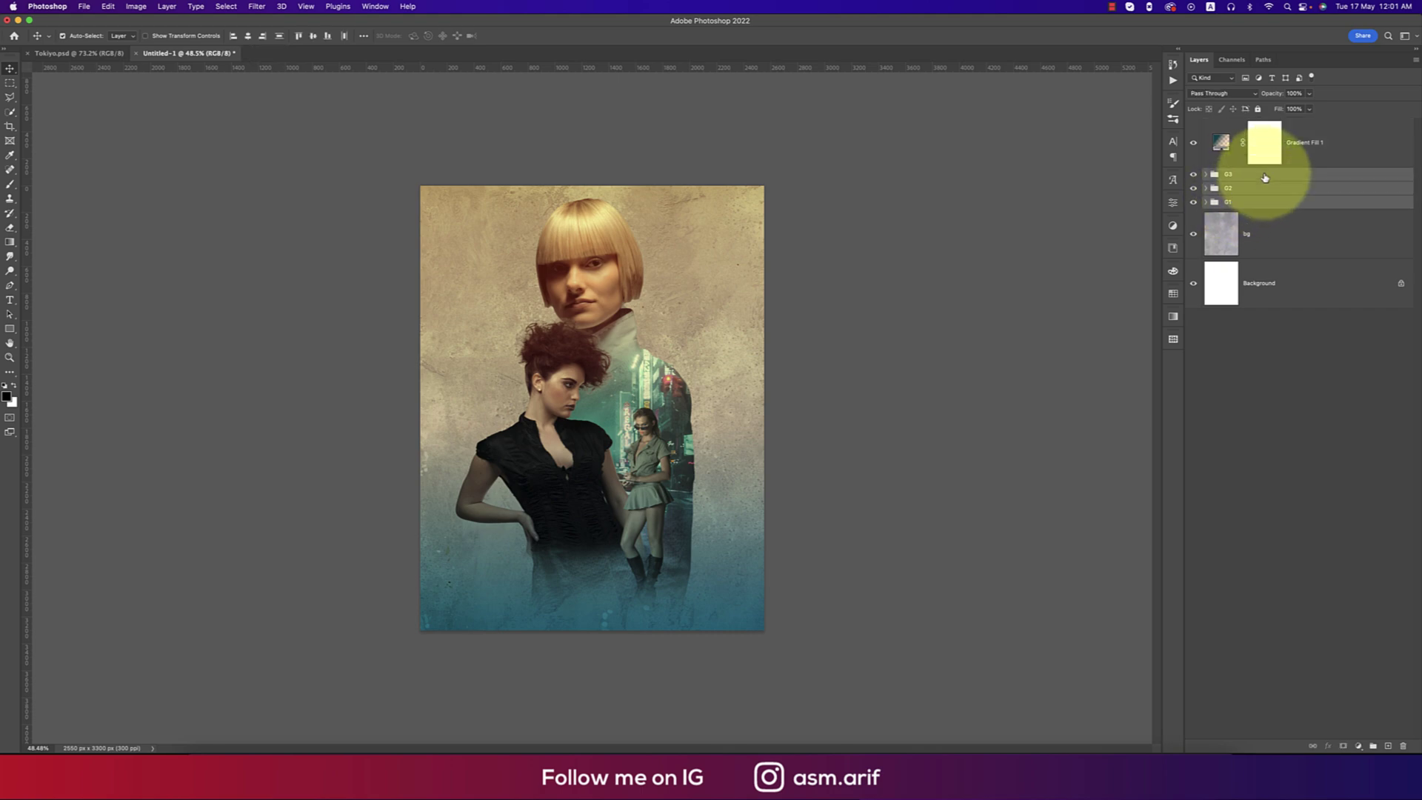
key(super+g)
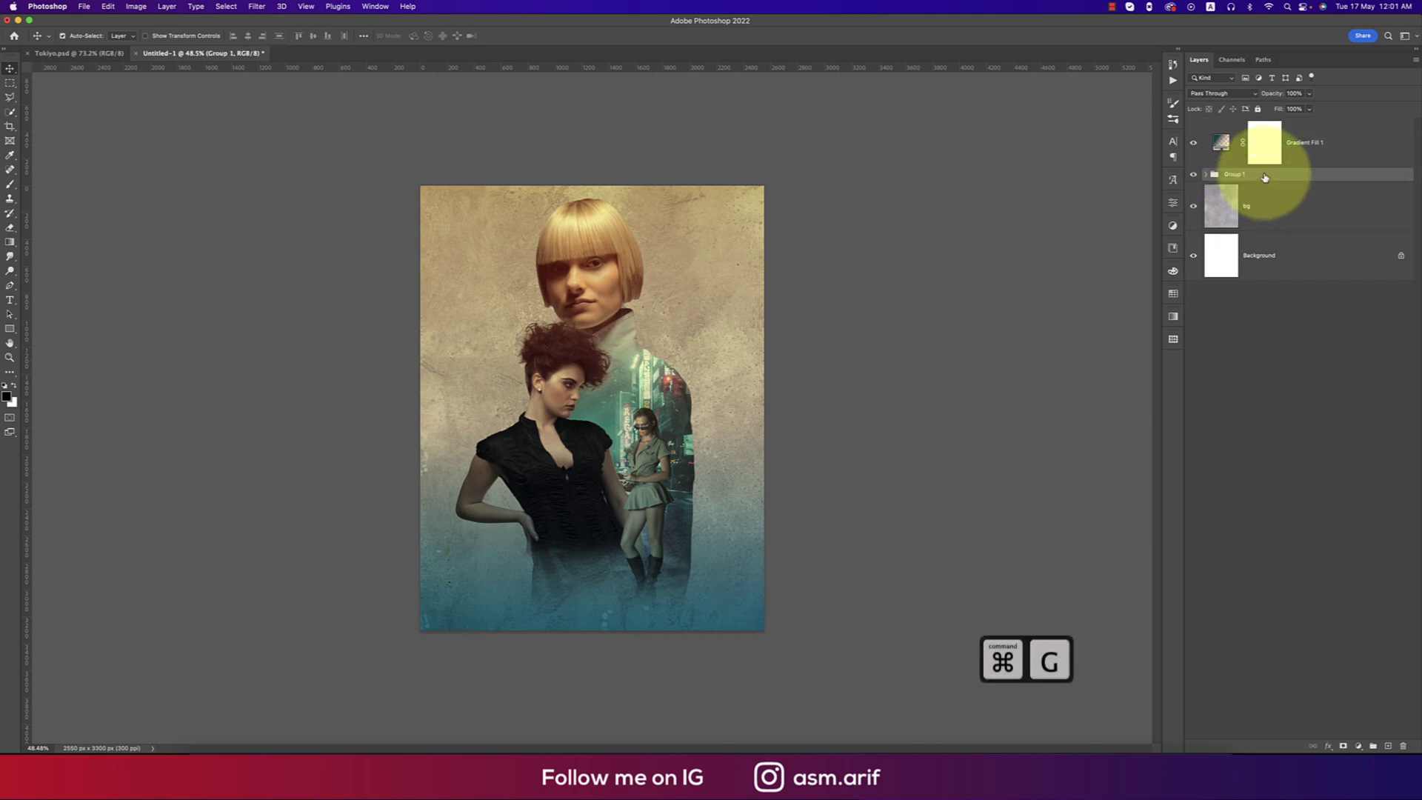
right_click(1265, 176)
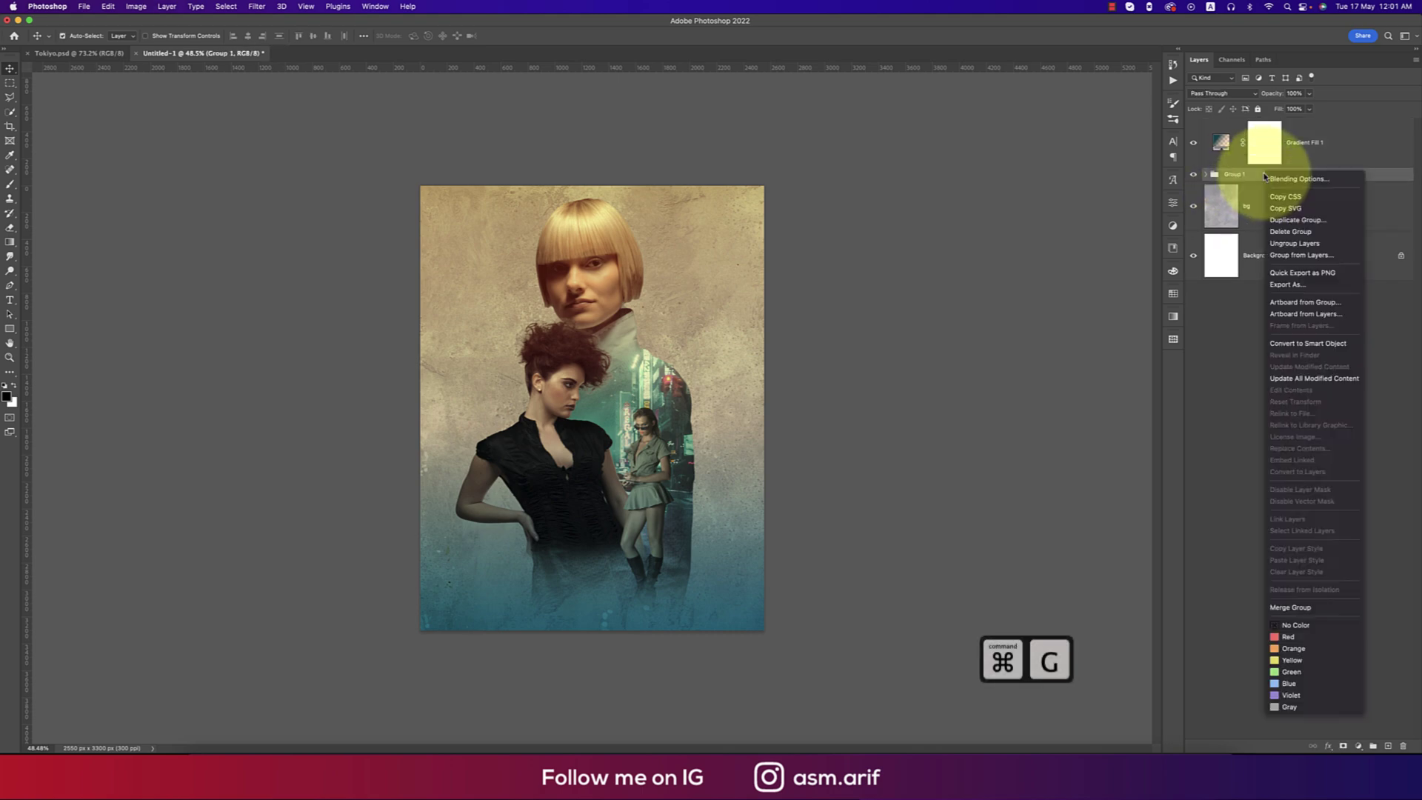
click(1303, 344)
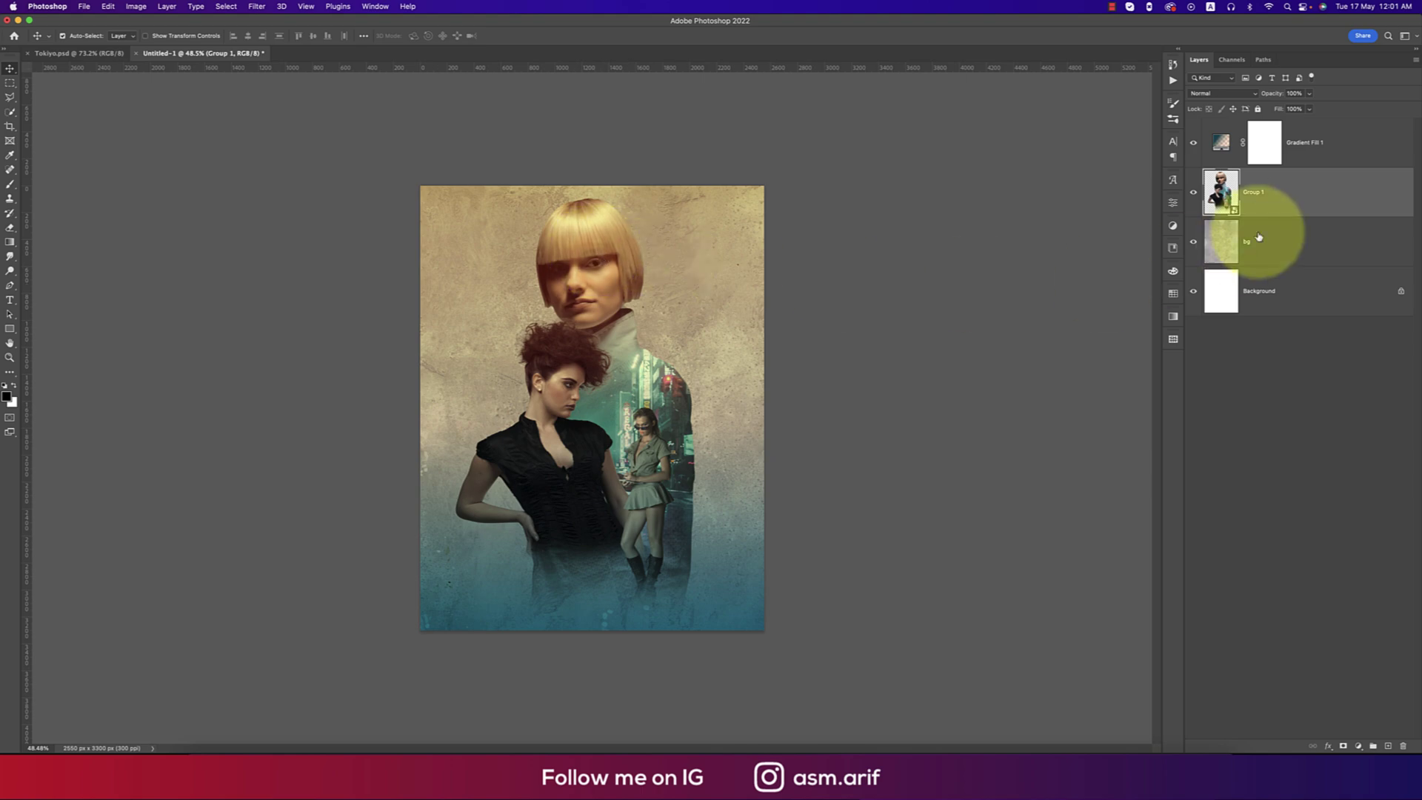
Apply the Paint Daubs filter to the grouped figures with brush size 4, sharpness 7 and the Simple brush type.
click(257, 7)
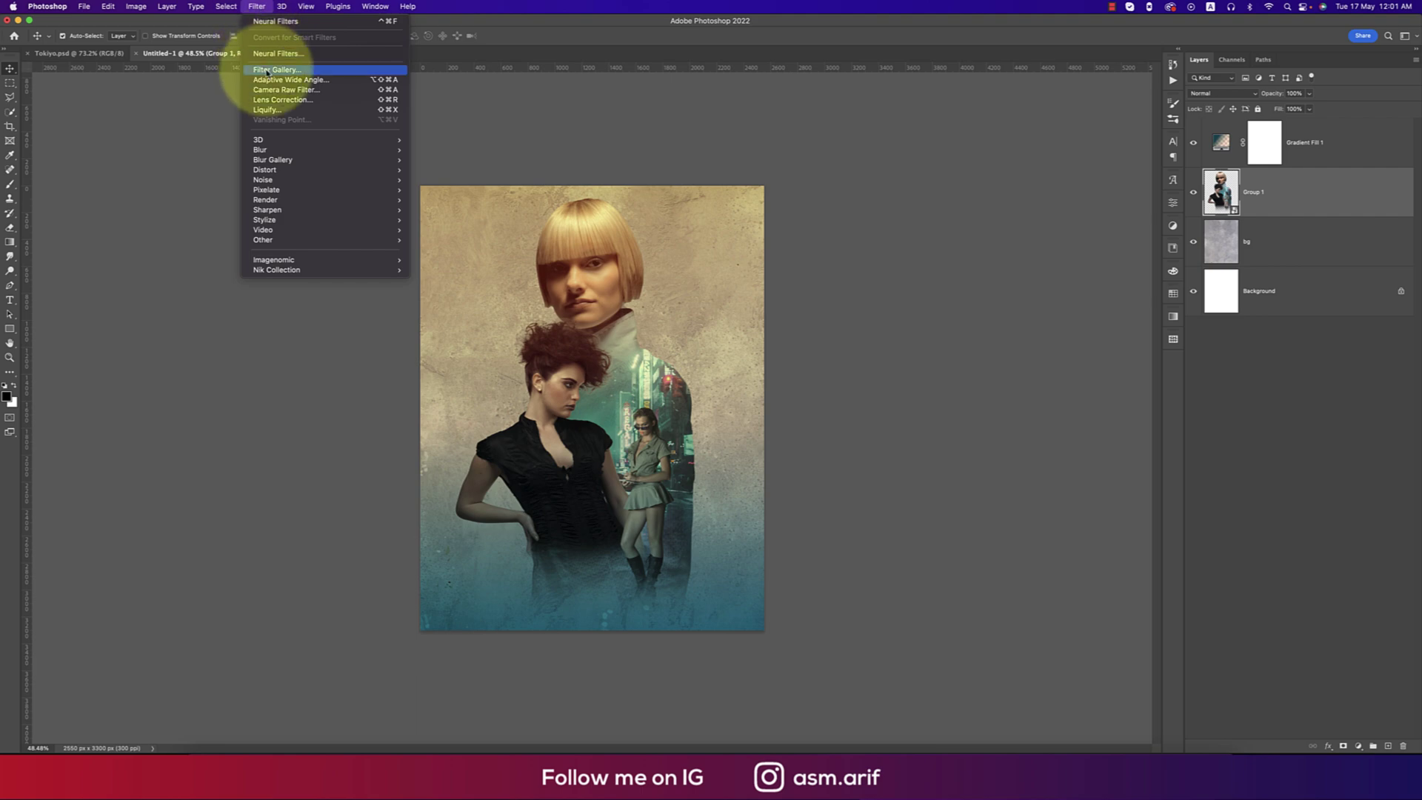
click(266, 71)
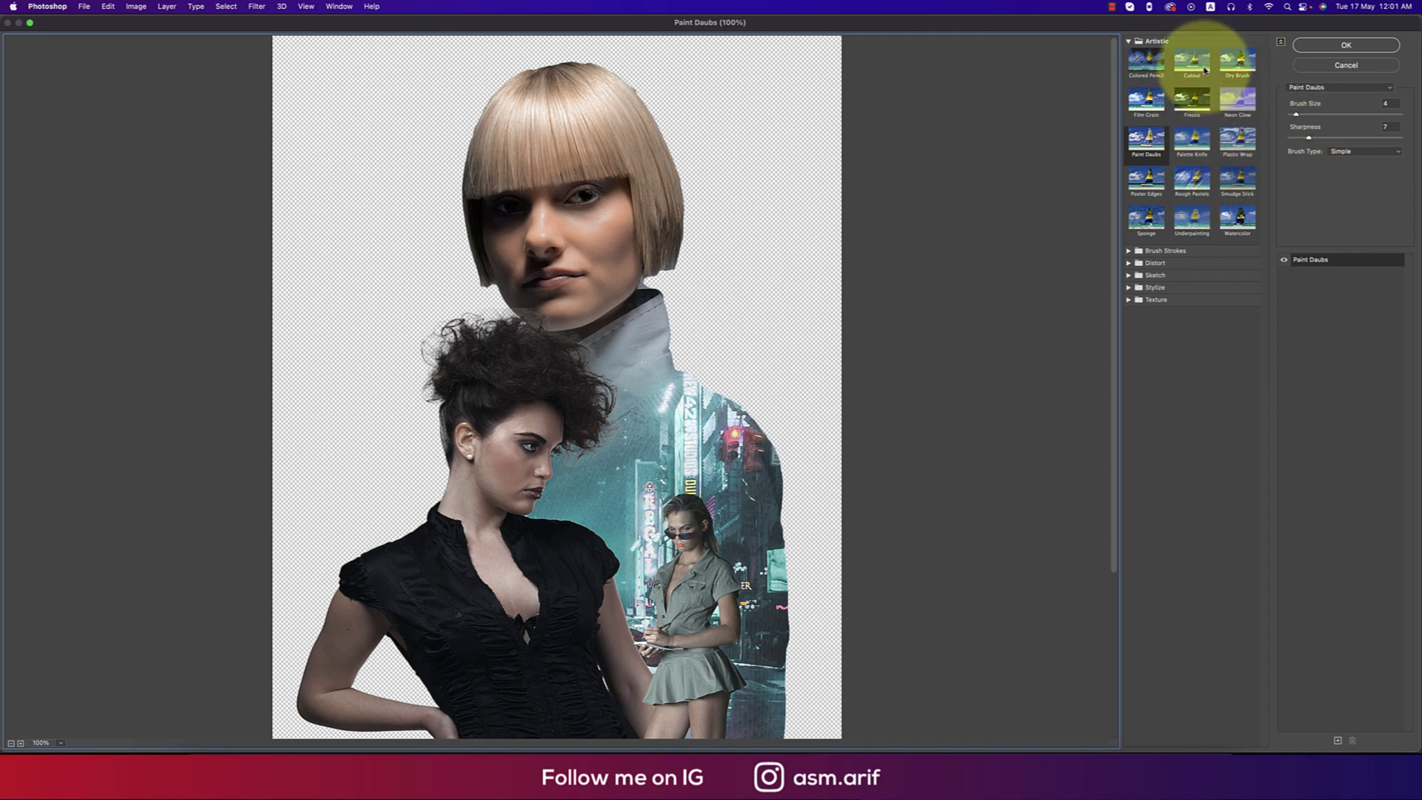
drag(1305, 116, 1297, 116)
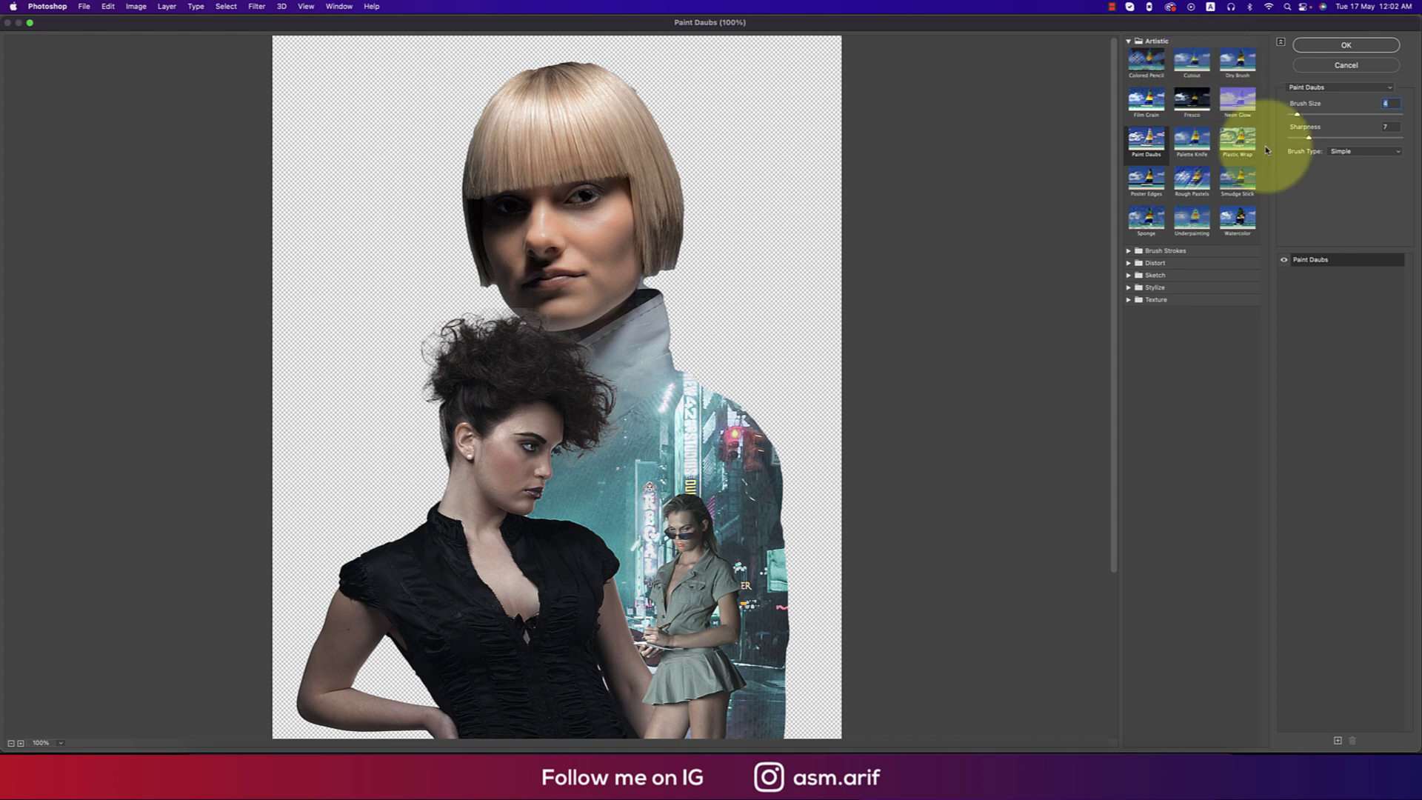
click(1326, 45)
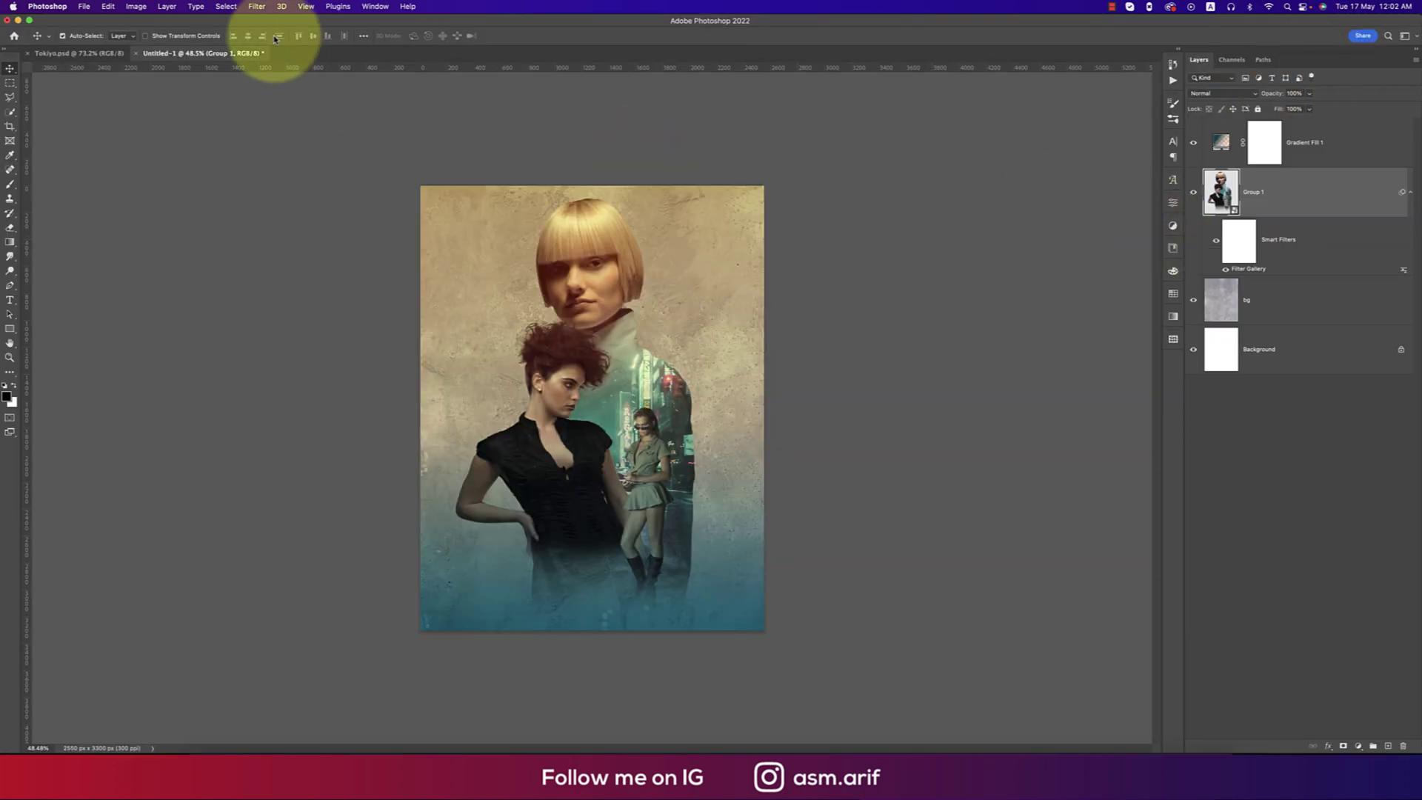
Apply Camera Raw to the grouped figures with Exposure +0.50, Contrast +21, Highlights -42, Shadows +44, Texture +58 and Vibrance +29.
click(256, 6)
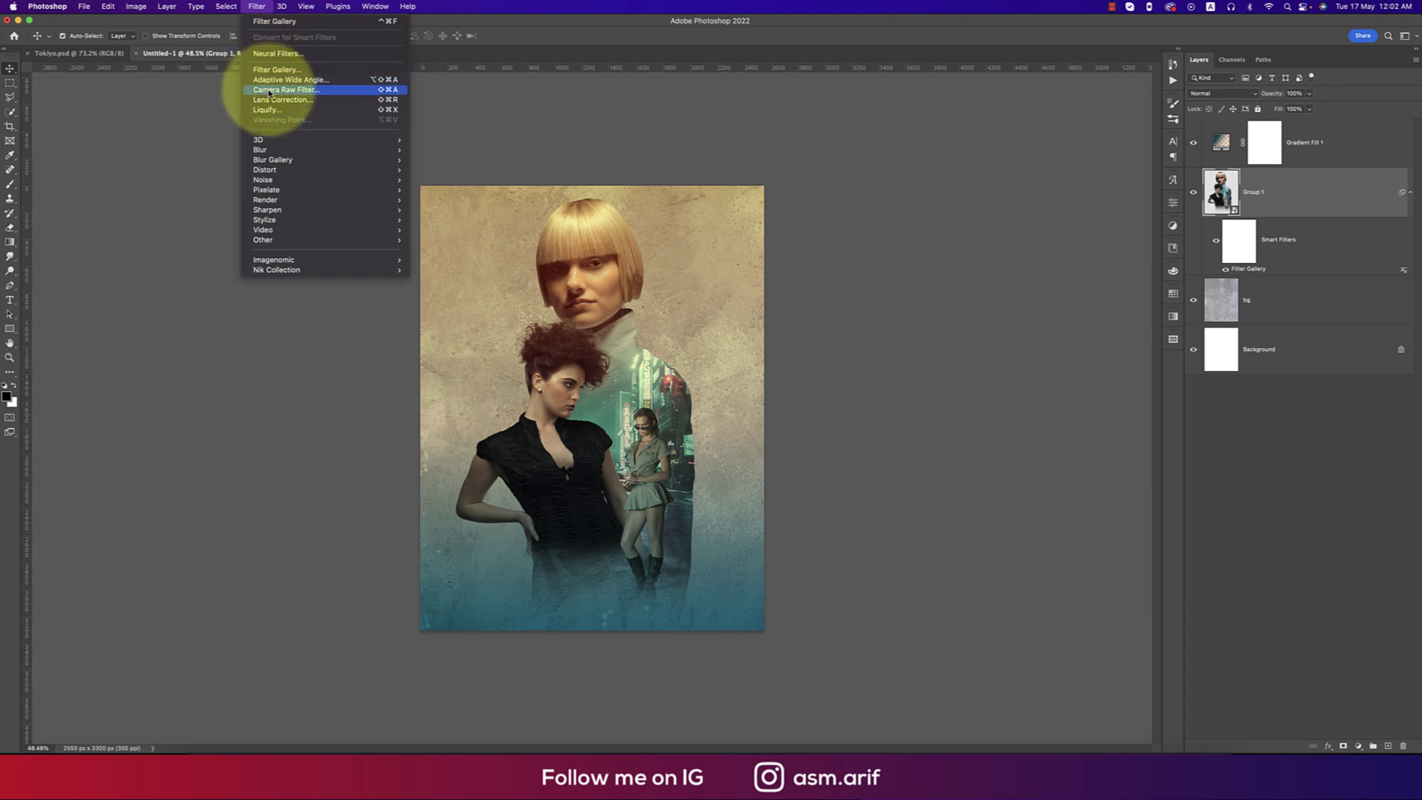
click(835, 279)
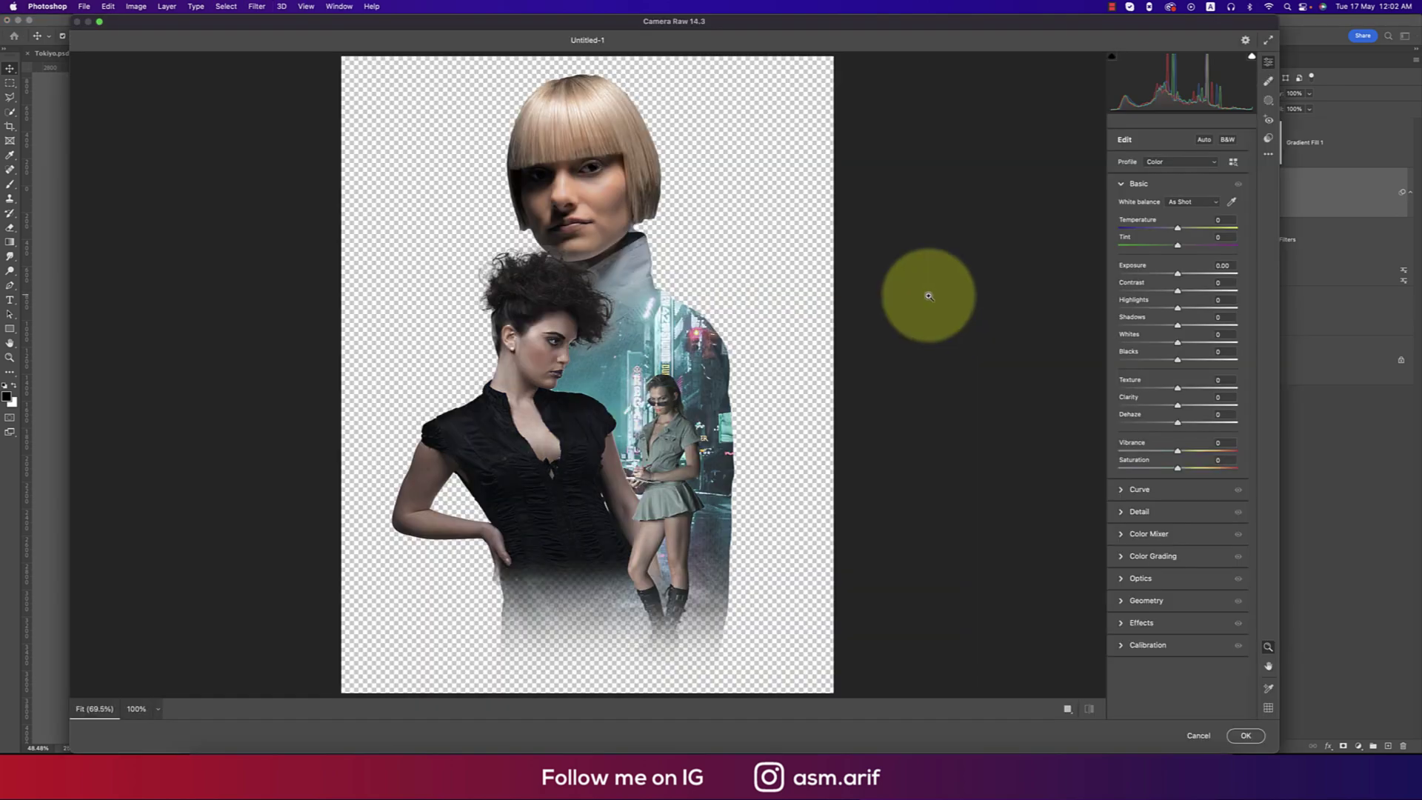
drag(1179, 275, 1191, 296)
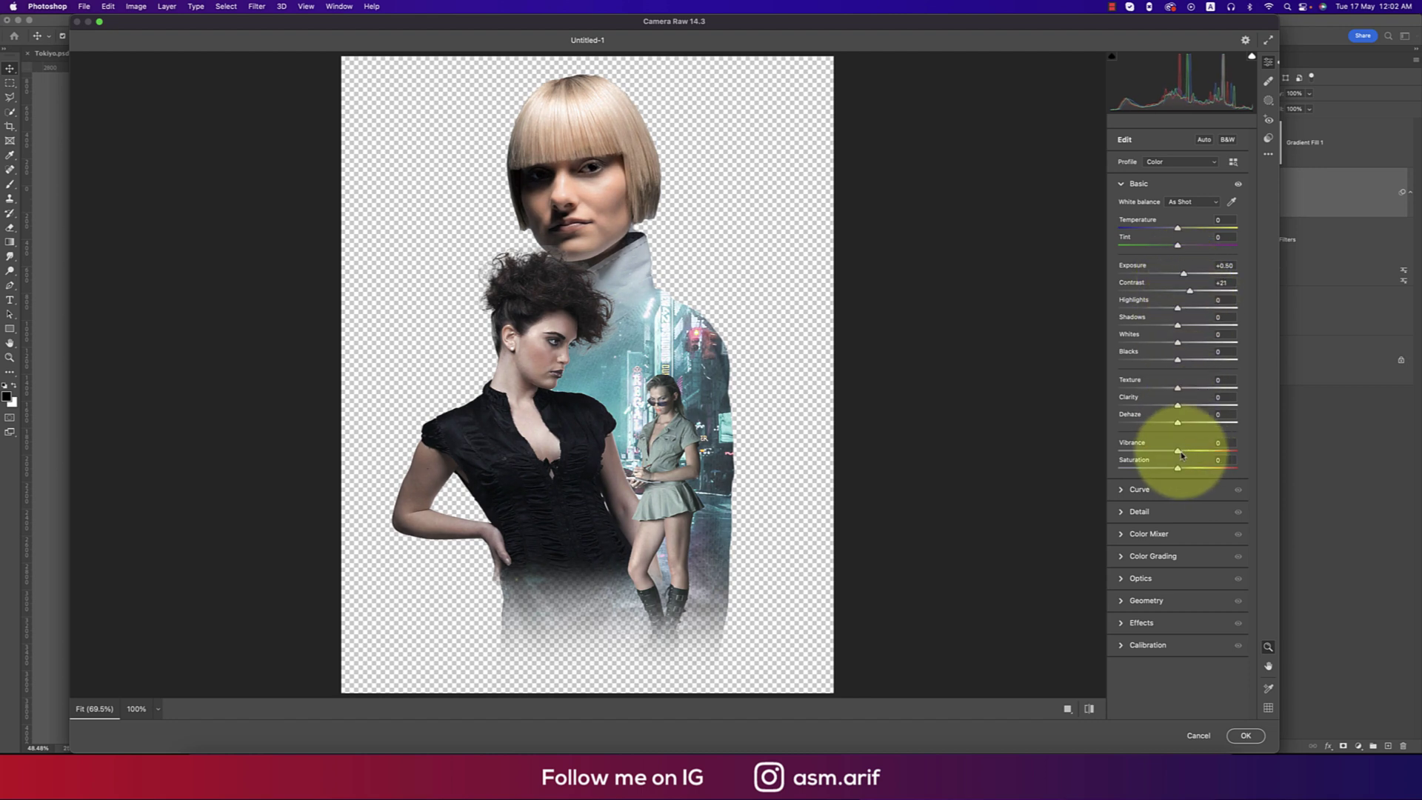
drag(1177, 451, 1195, 450)
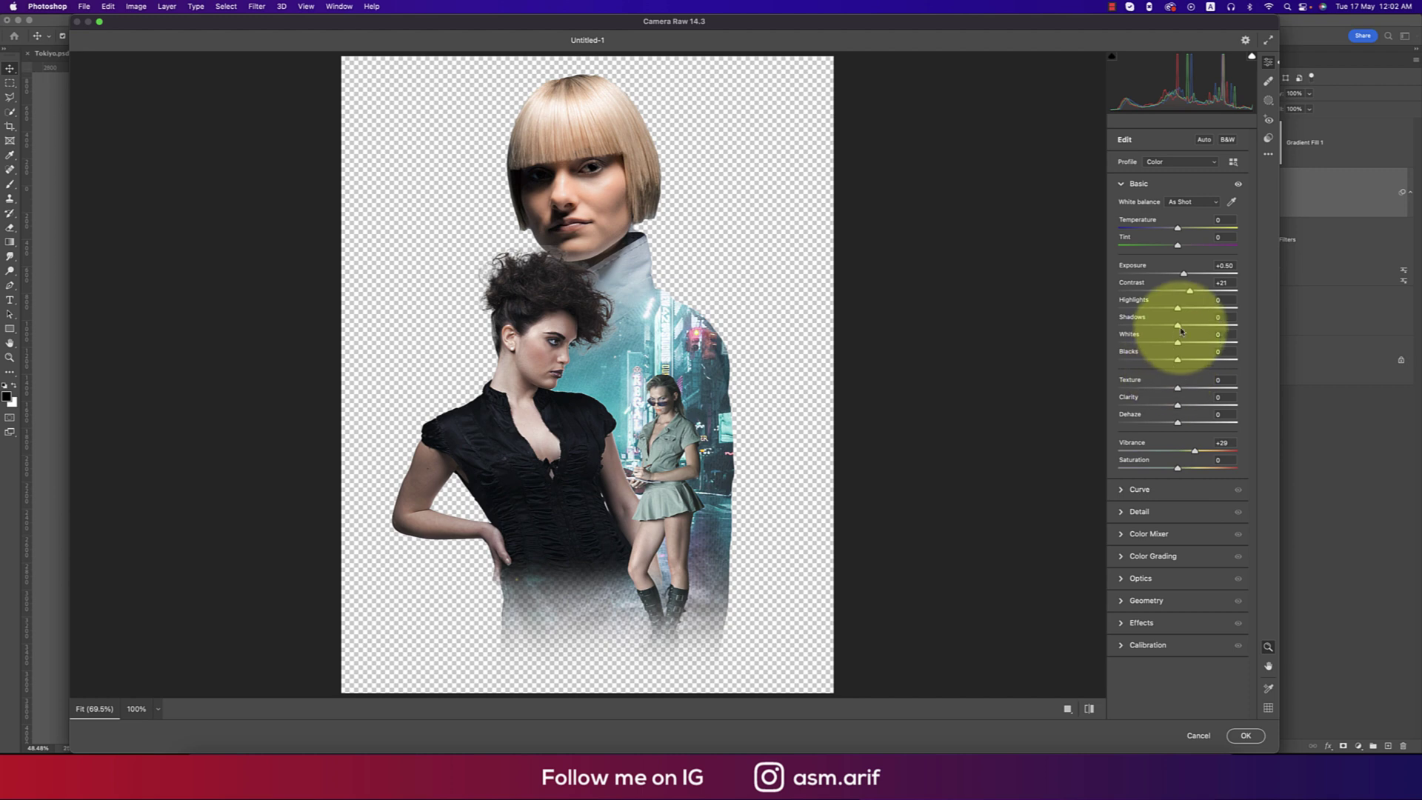
drag(1177, 308, 1205, 326)
drag(1177, 388, 1199, 393)
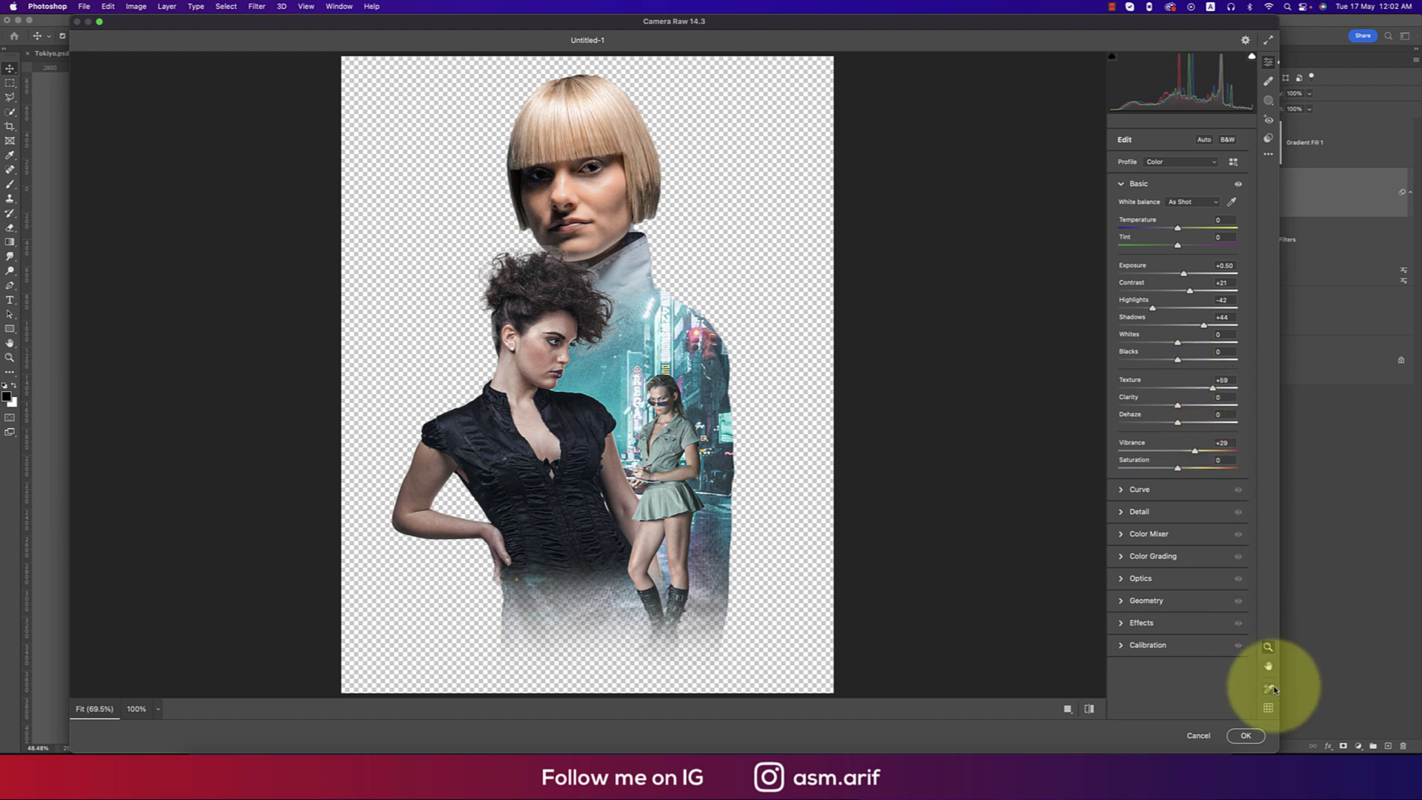
click(1245, 735)
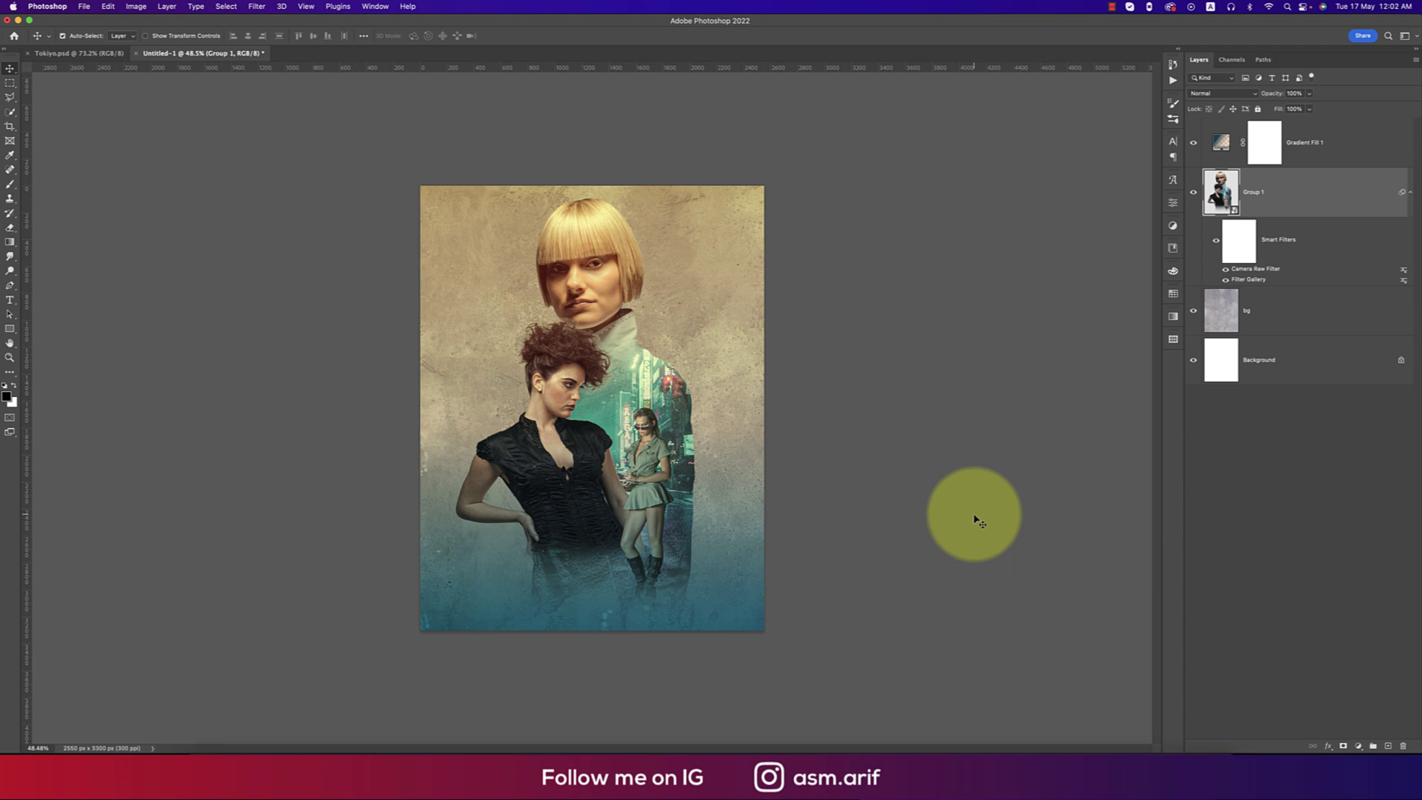
Apply Camera Raw to the bg texture layer with Exposure +0.80, Contrast +18, Highlights -71 and Texture +15.
click(1356, 304)
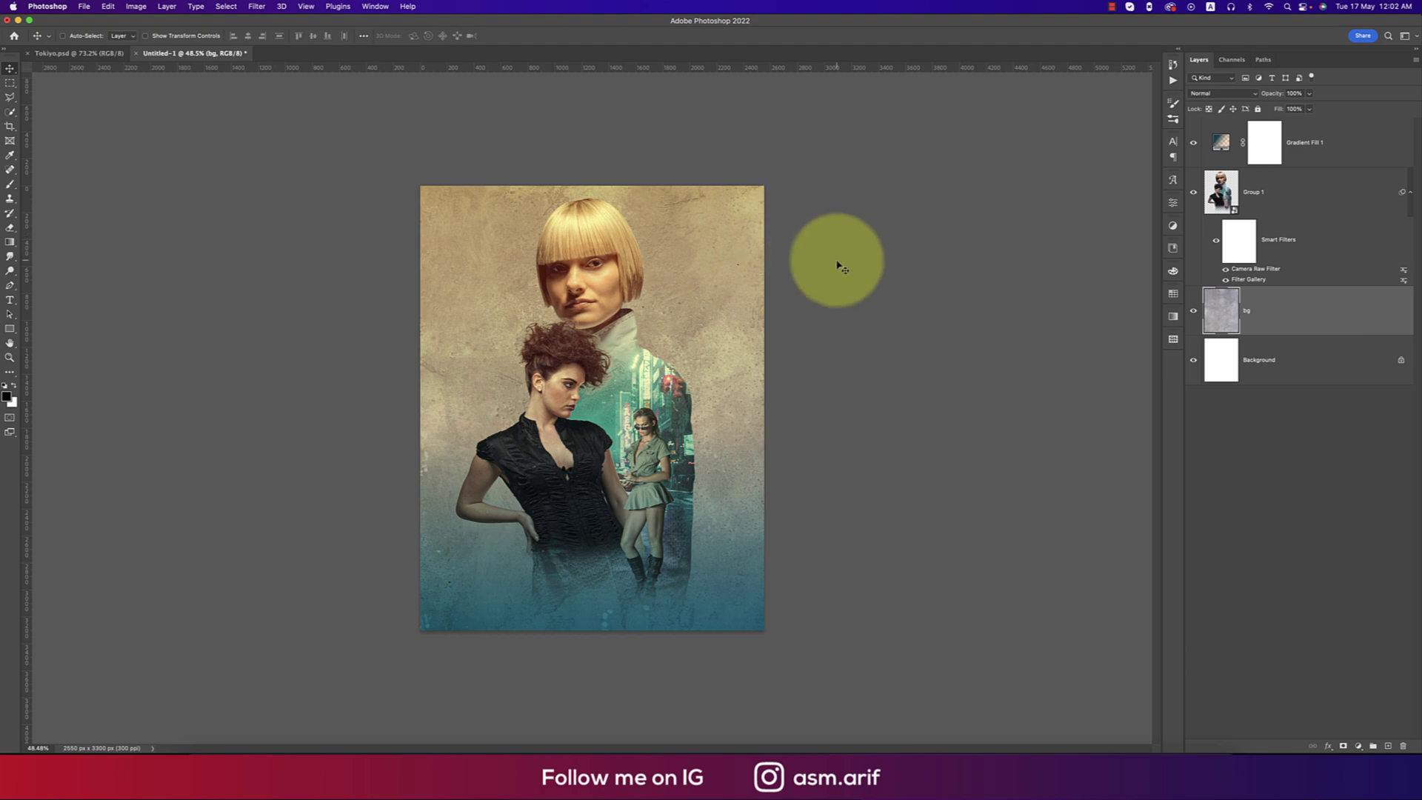
click(257, 7)
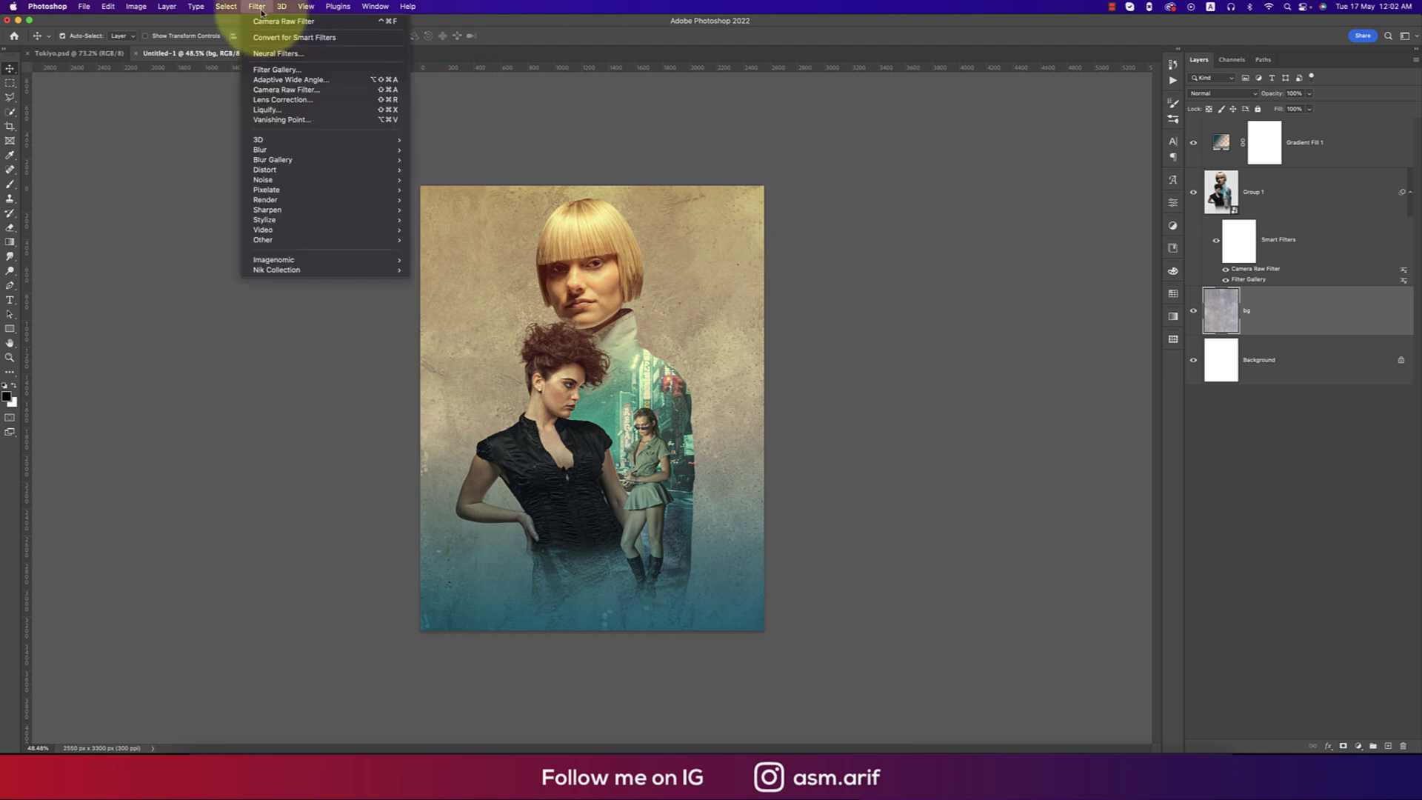
click(278, 90)
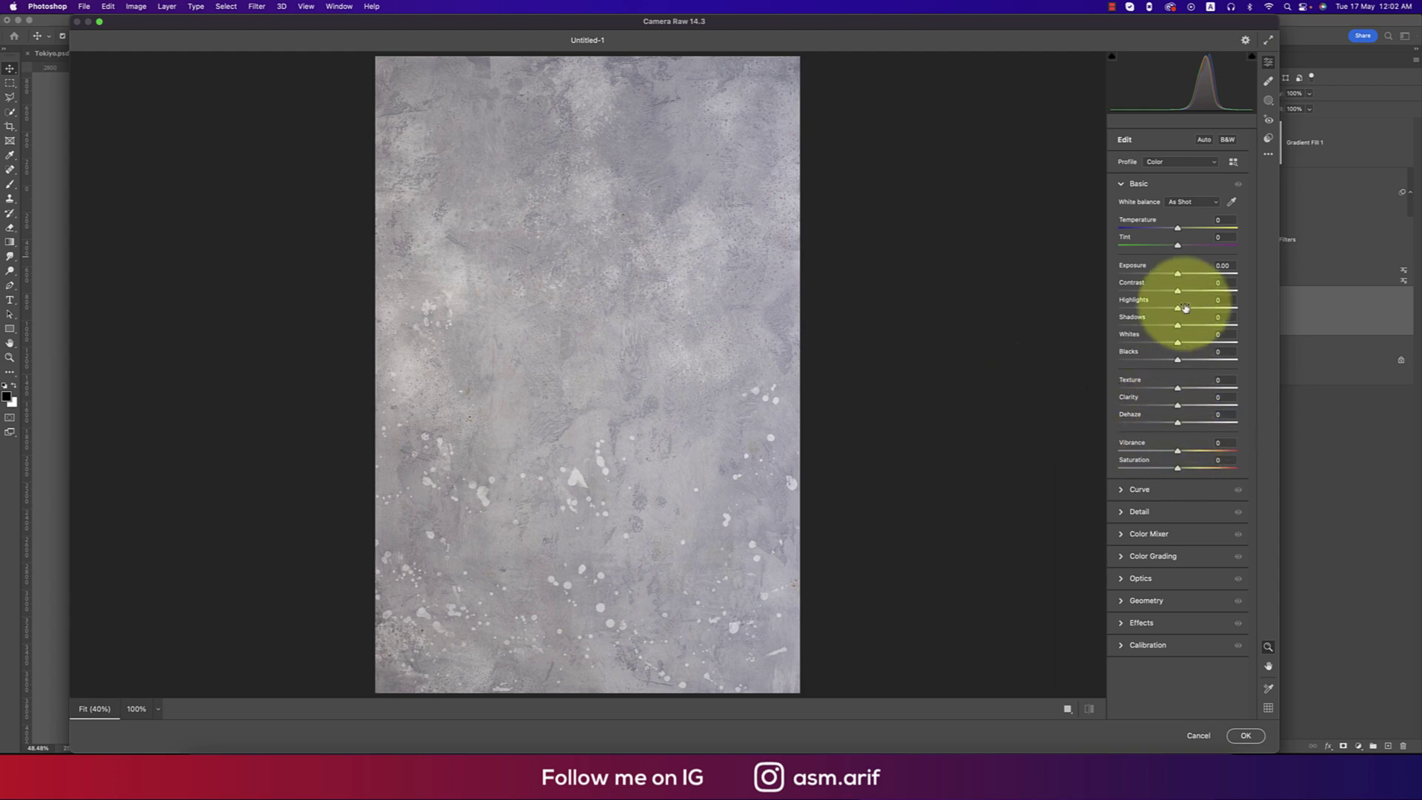
drag(1179, 276, 1131, 311)
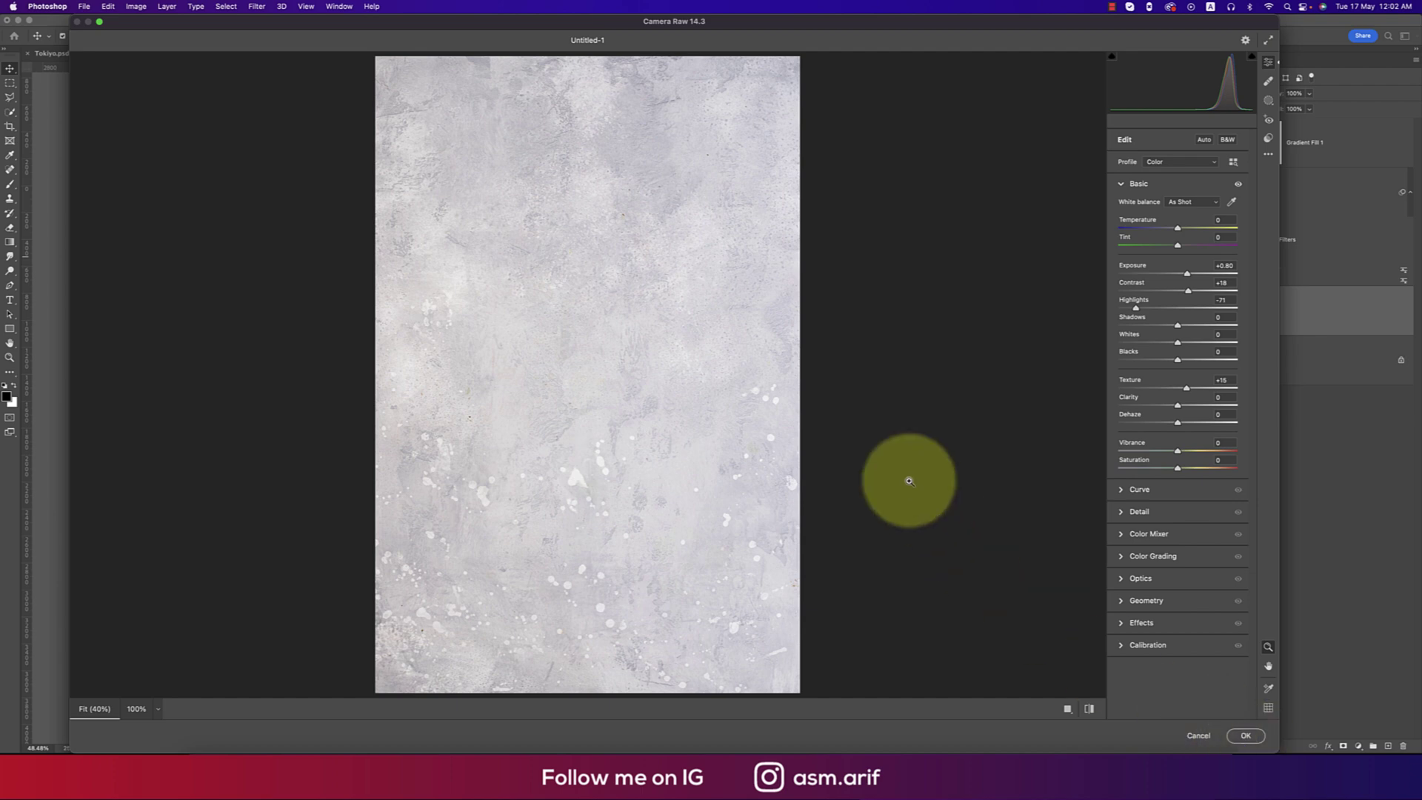
click(1243, 738)
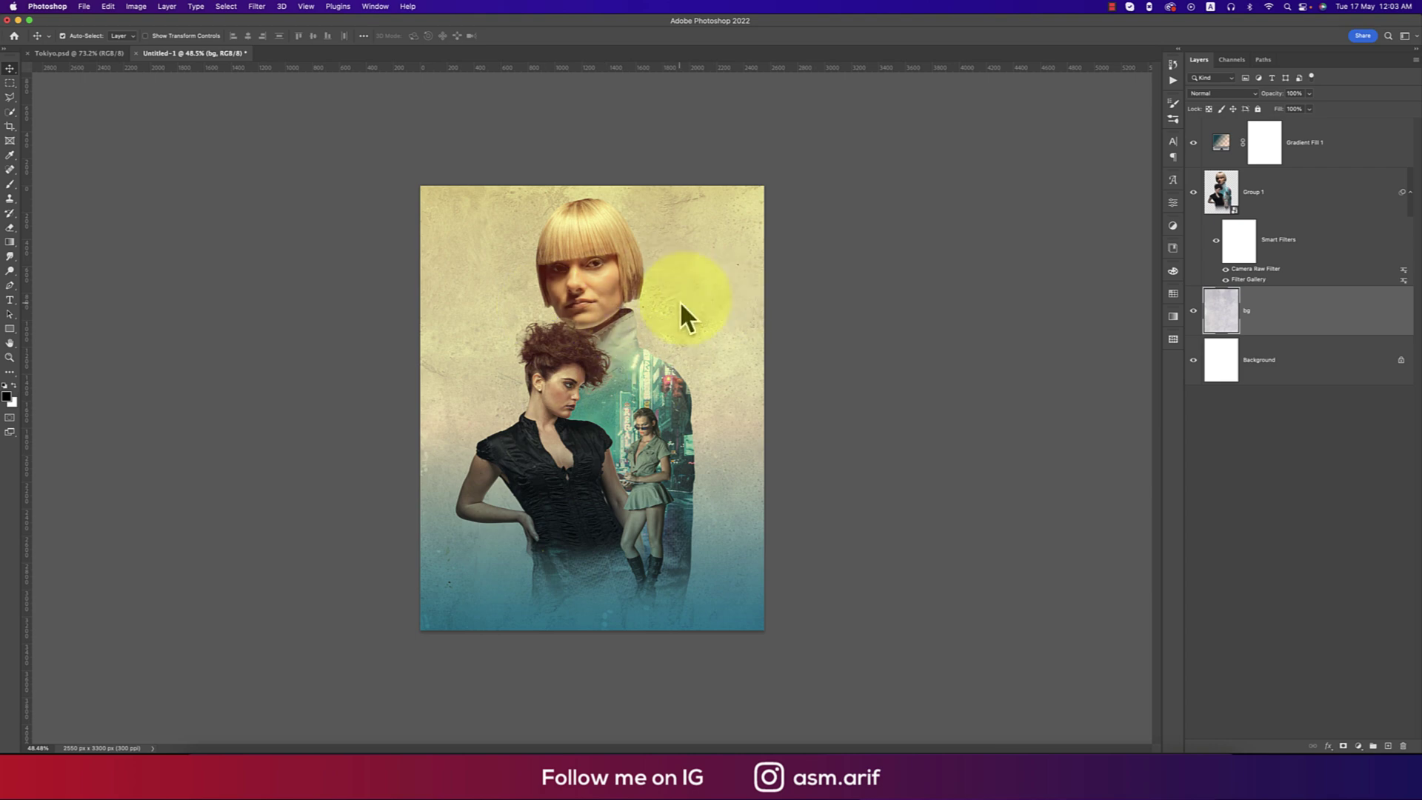
Place the pngegg credits image as an embedded file and bring its layer to the front of the stack.
click(83, 7)
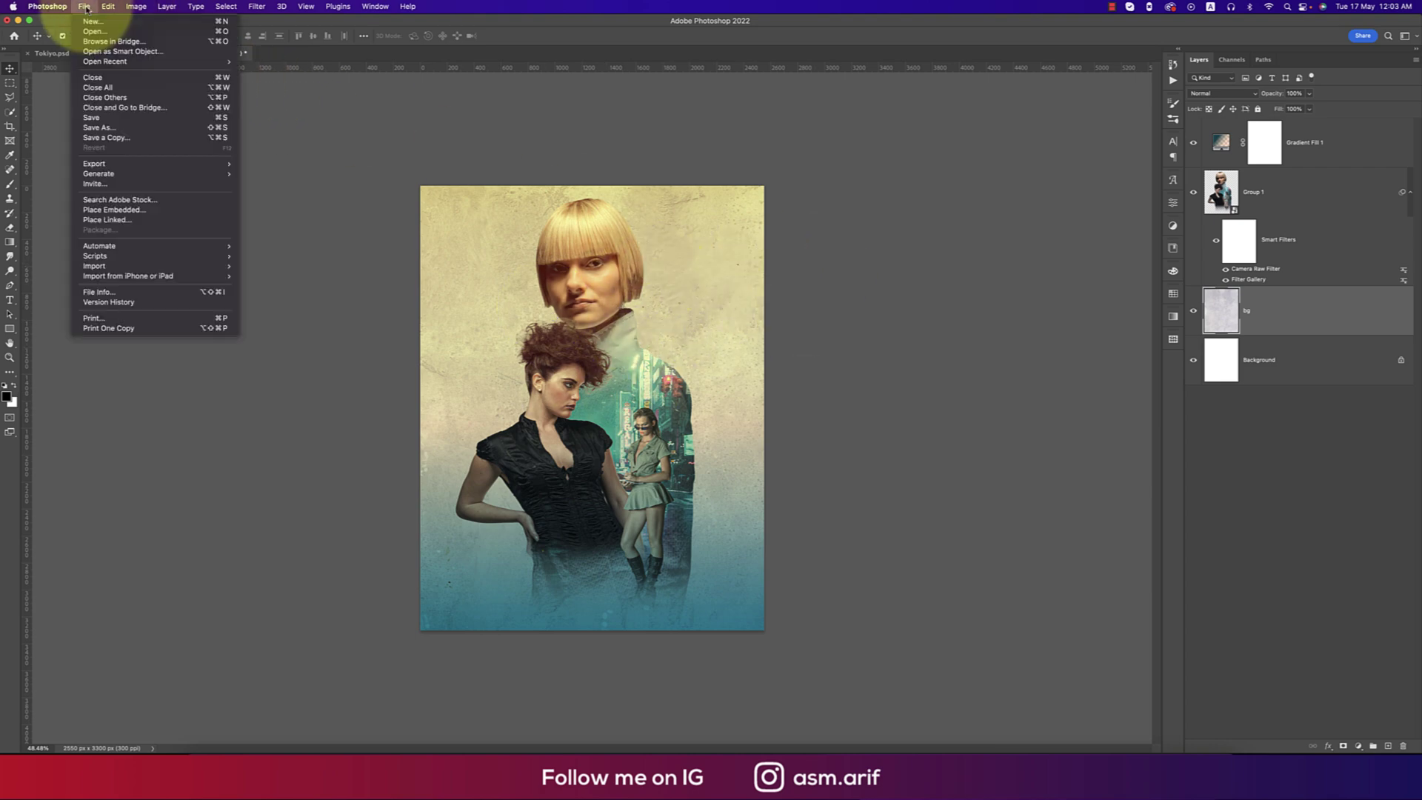
click(107, 209)
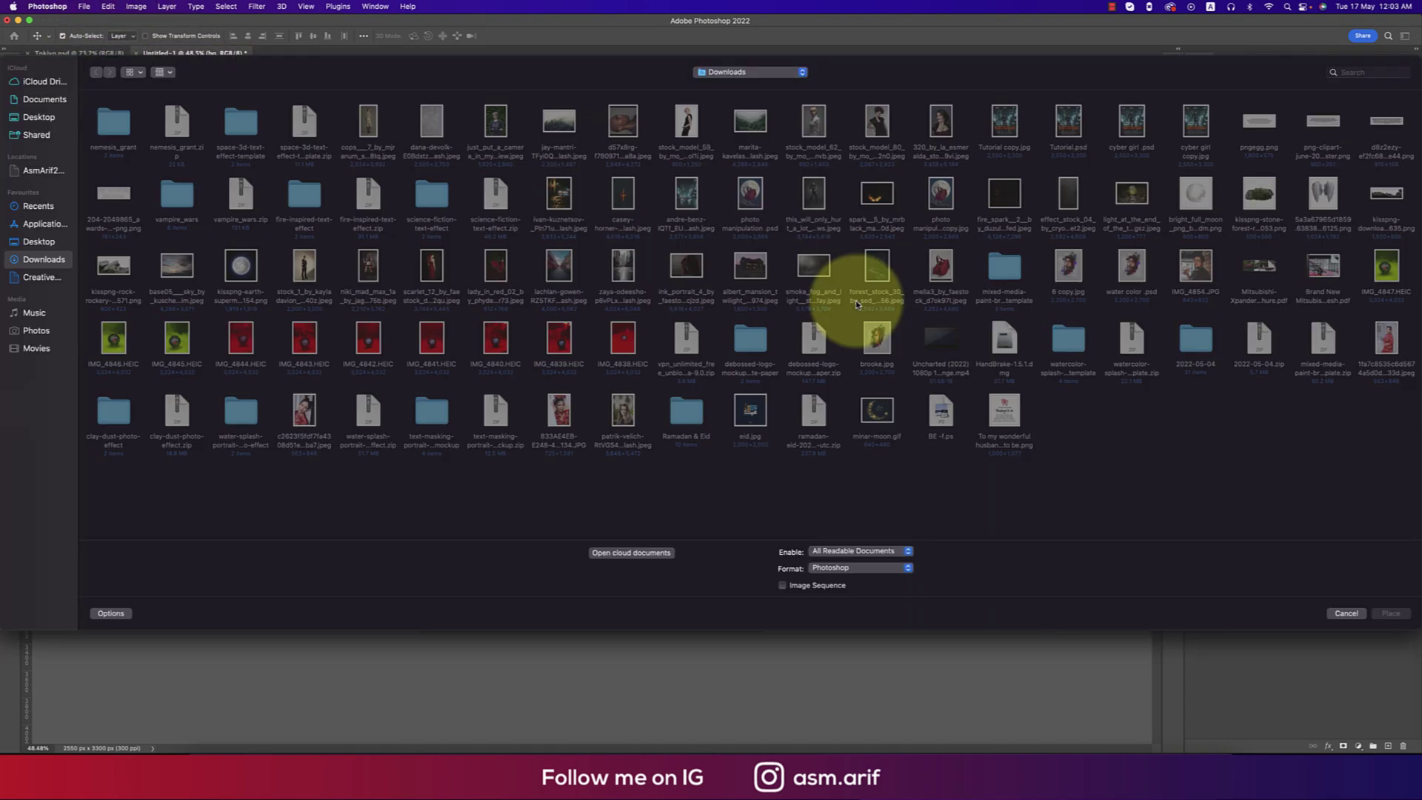
click(1258, 120)
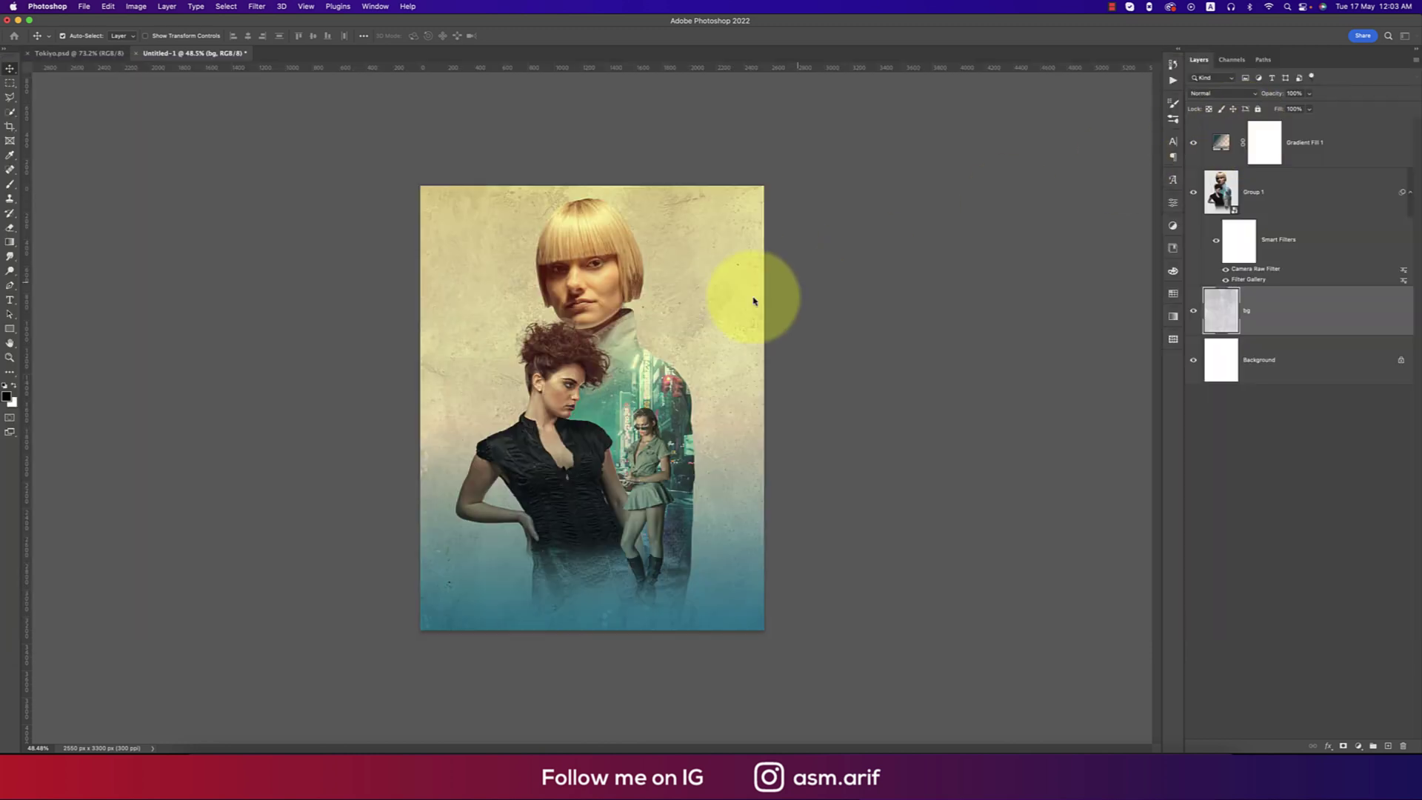
drag(590, 331, 563, 377)
click(781, 388)
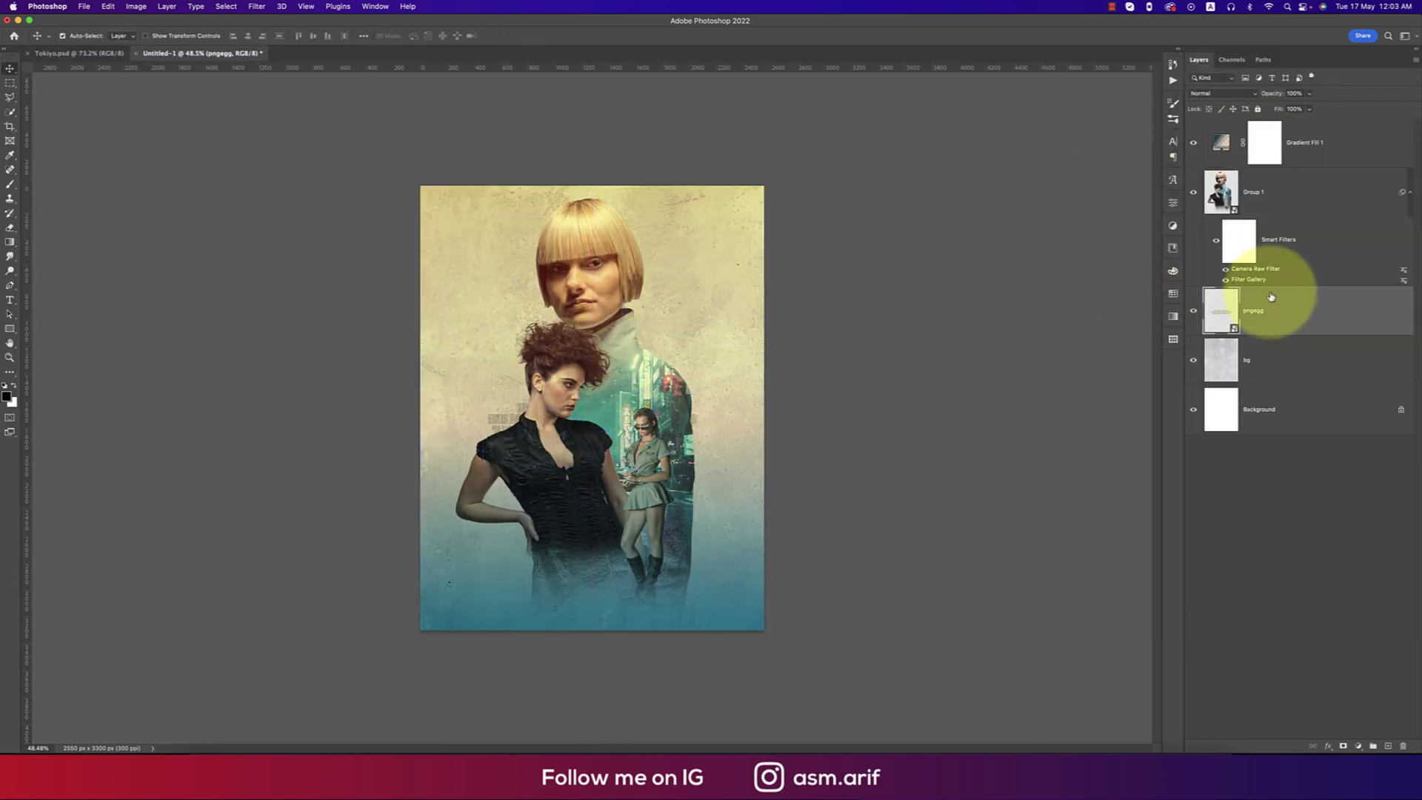
key(super+shift+bracketright)
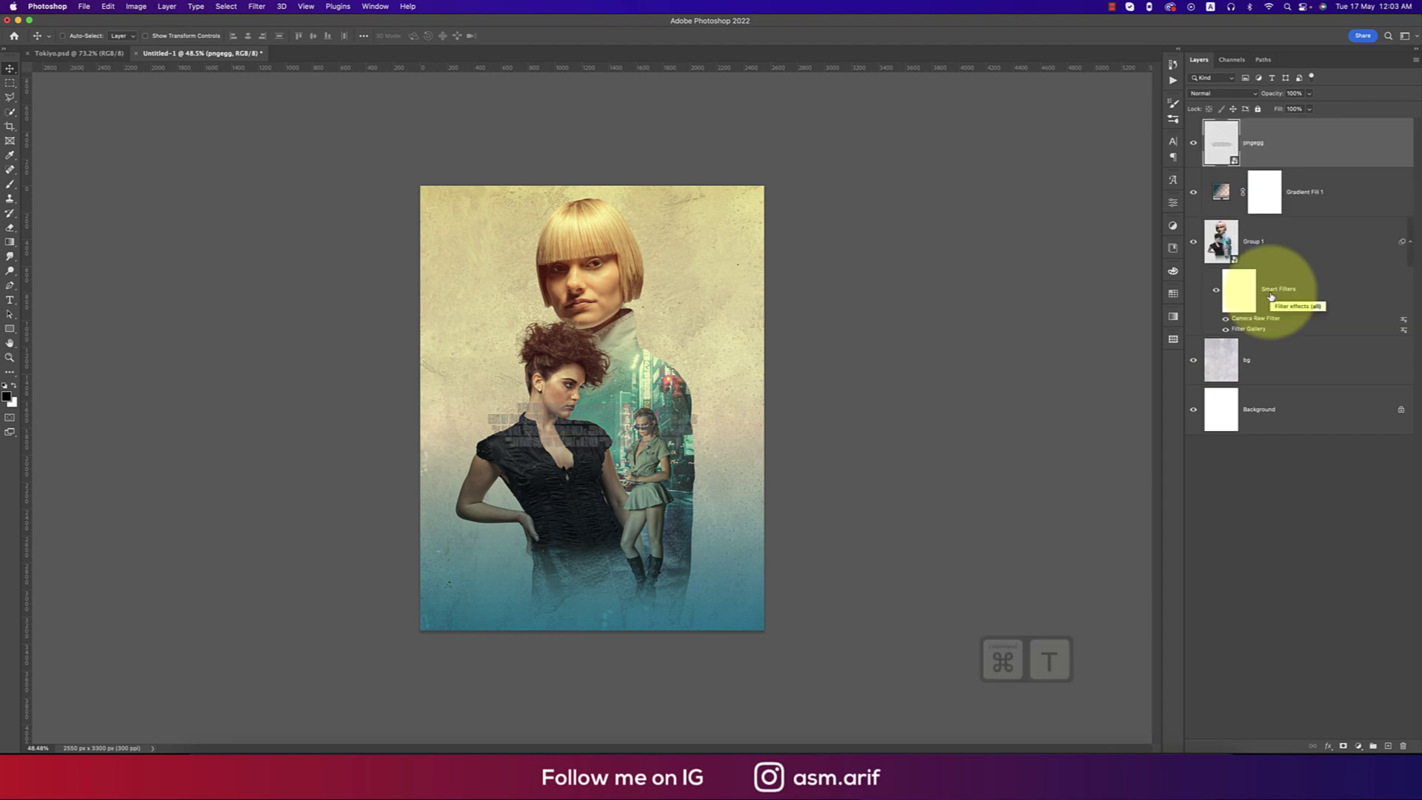
Move the credits block to the bottom of the poster and blend it in Linear Dodge (Add) mode.
key(super+t)
drag(659, 423, 650, 586)
key(Return)
click(1254, 95)
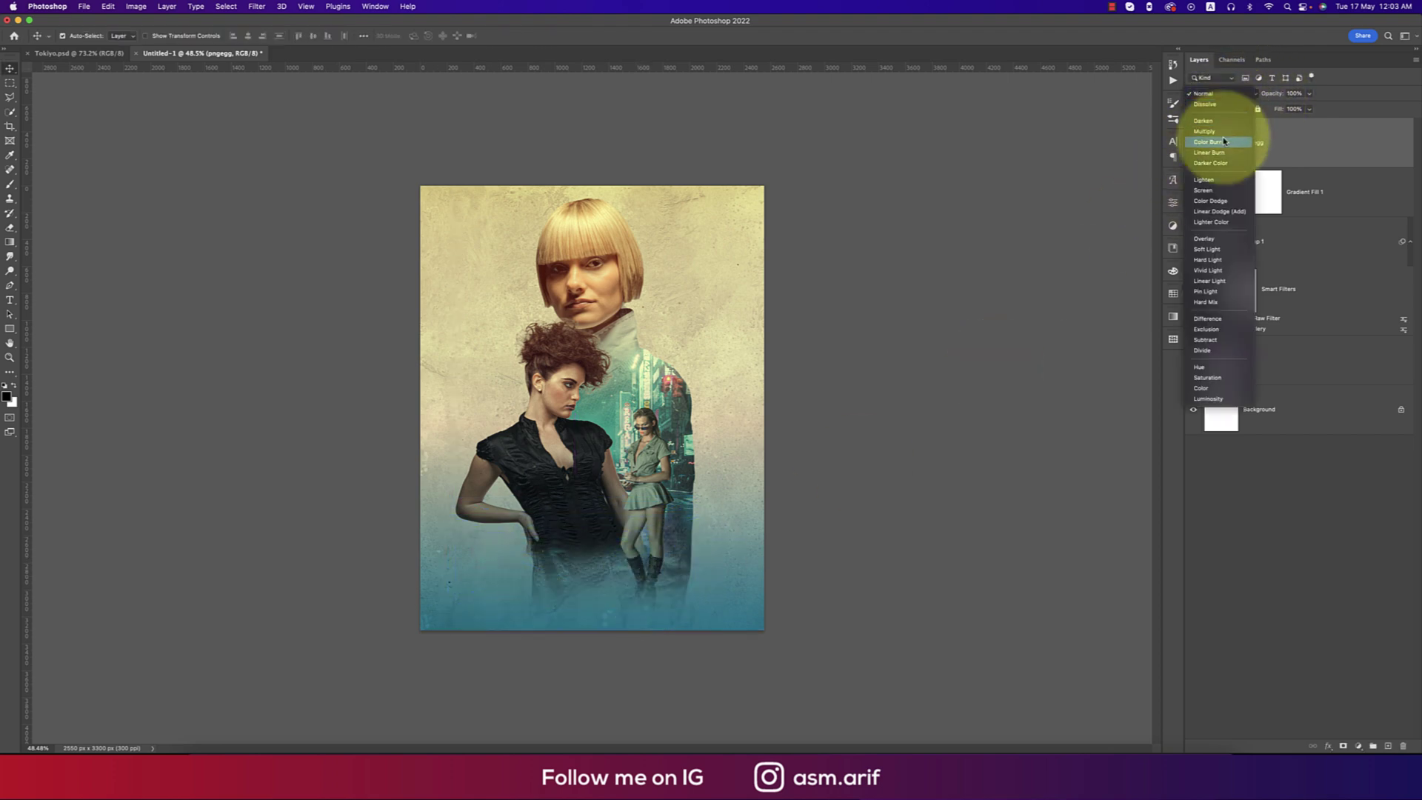
click(1213, 215)
click(916, 323)
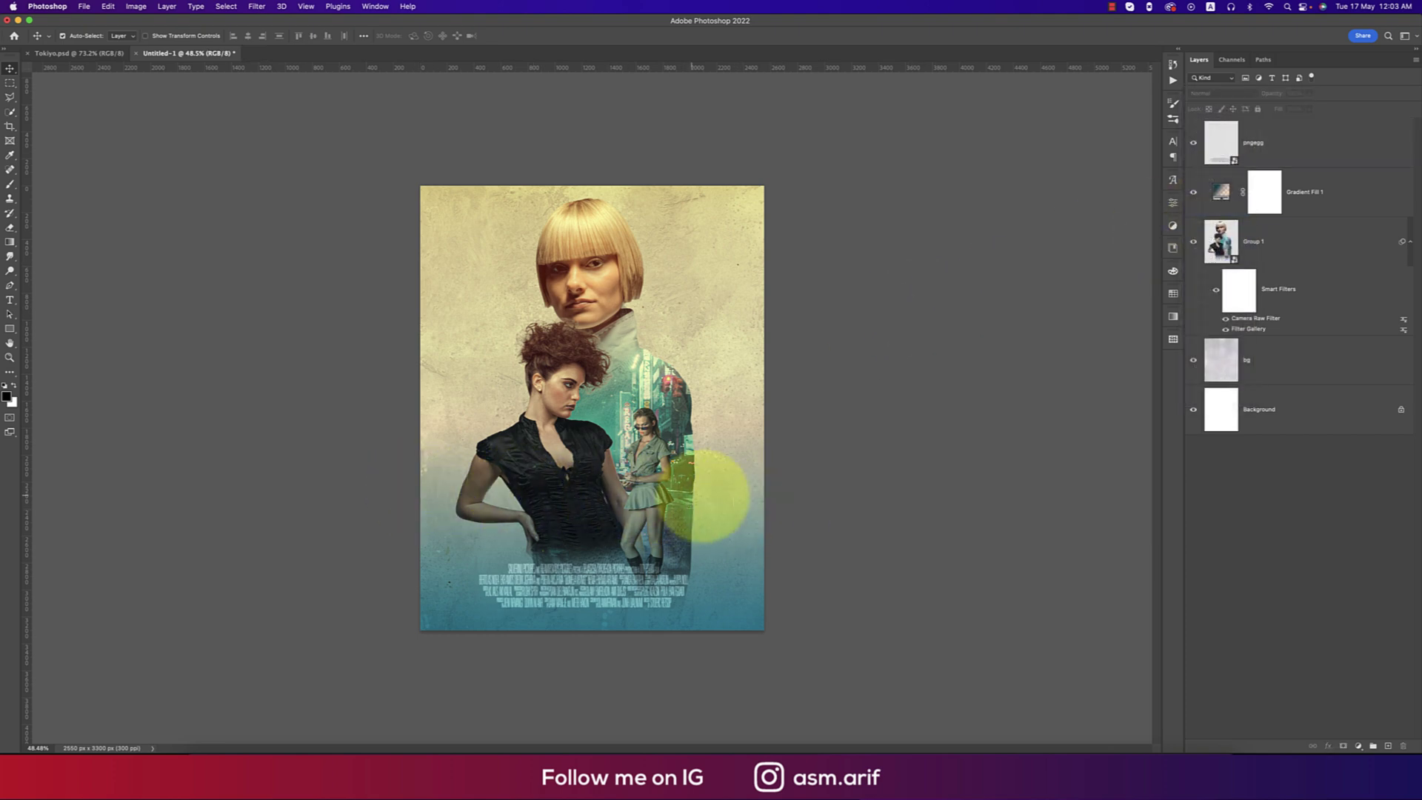
Open Space_3D_Text_Style_Effect_Premium.psd and copy its Flare and 3D Text Effect groups.
click(15, 36)
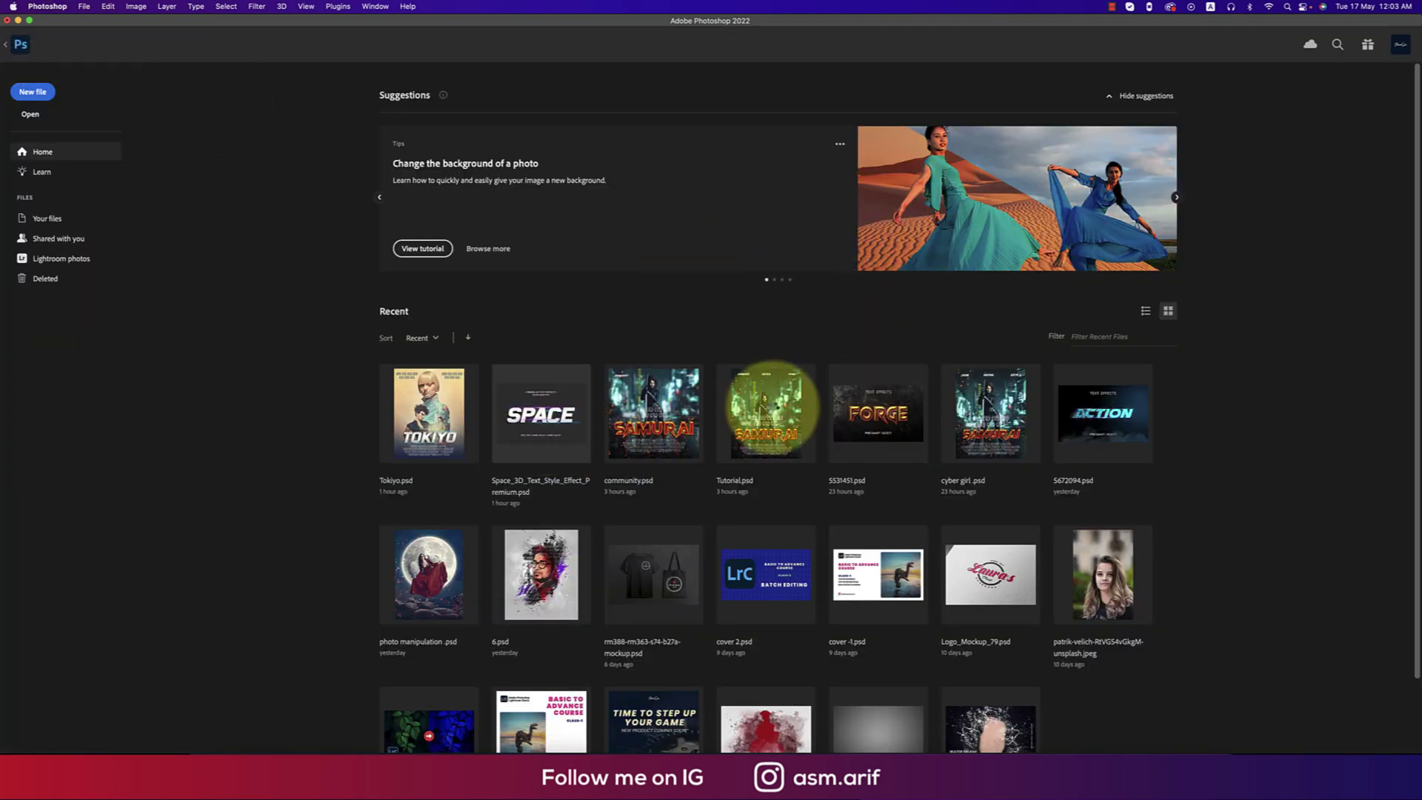
key(Escape)
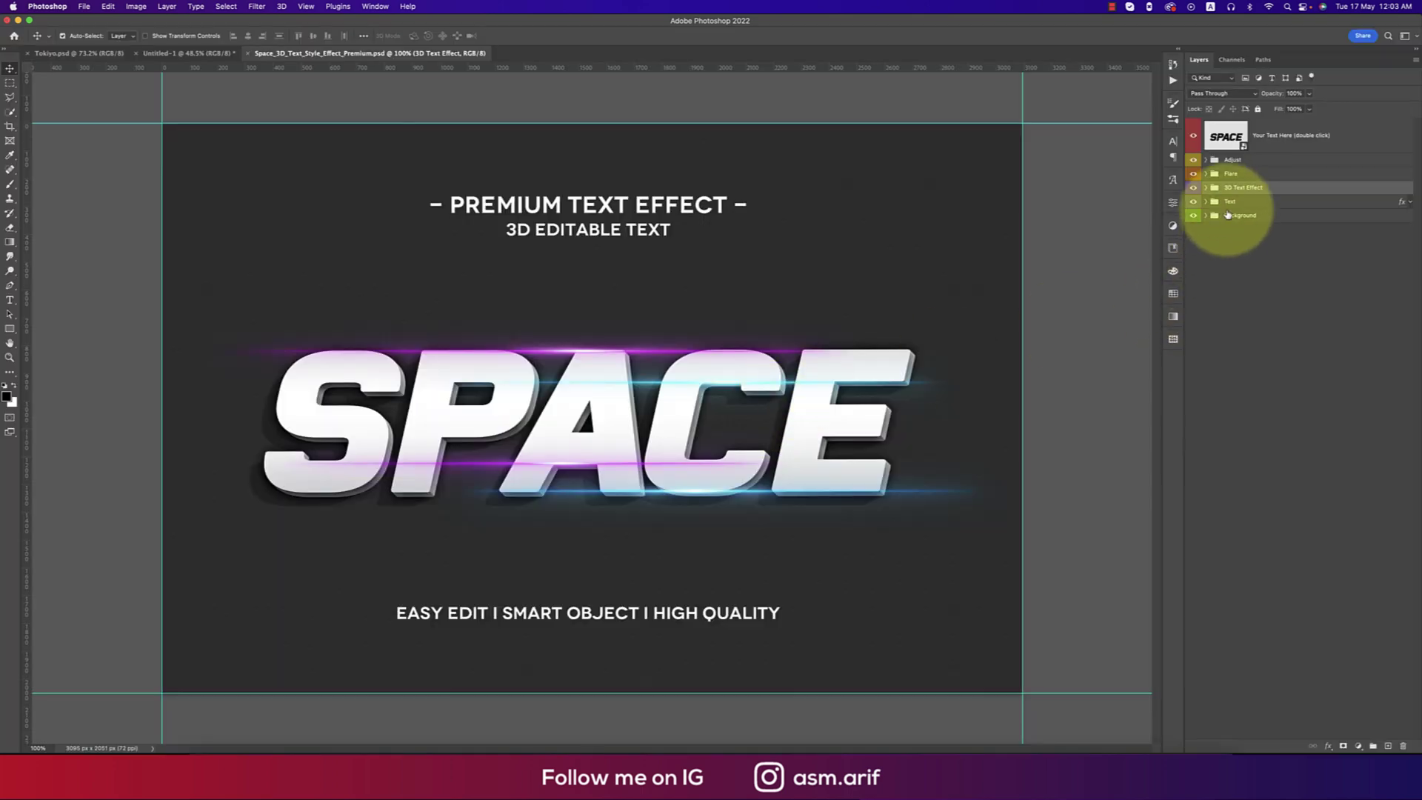
click(1193, 175)
click(1193, 175)
click(1260, 179)
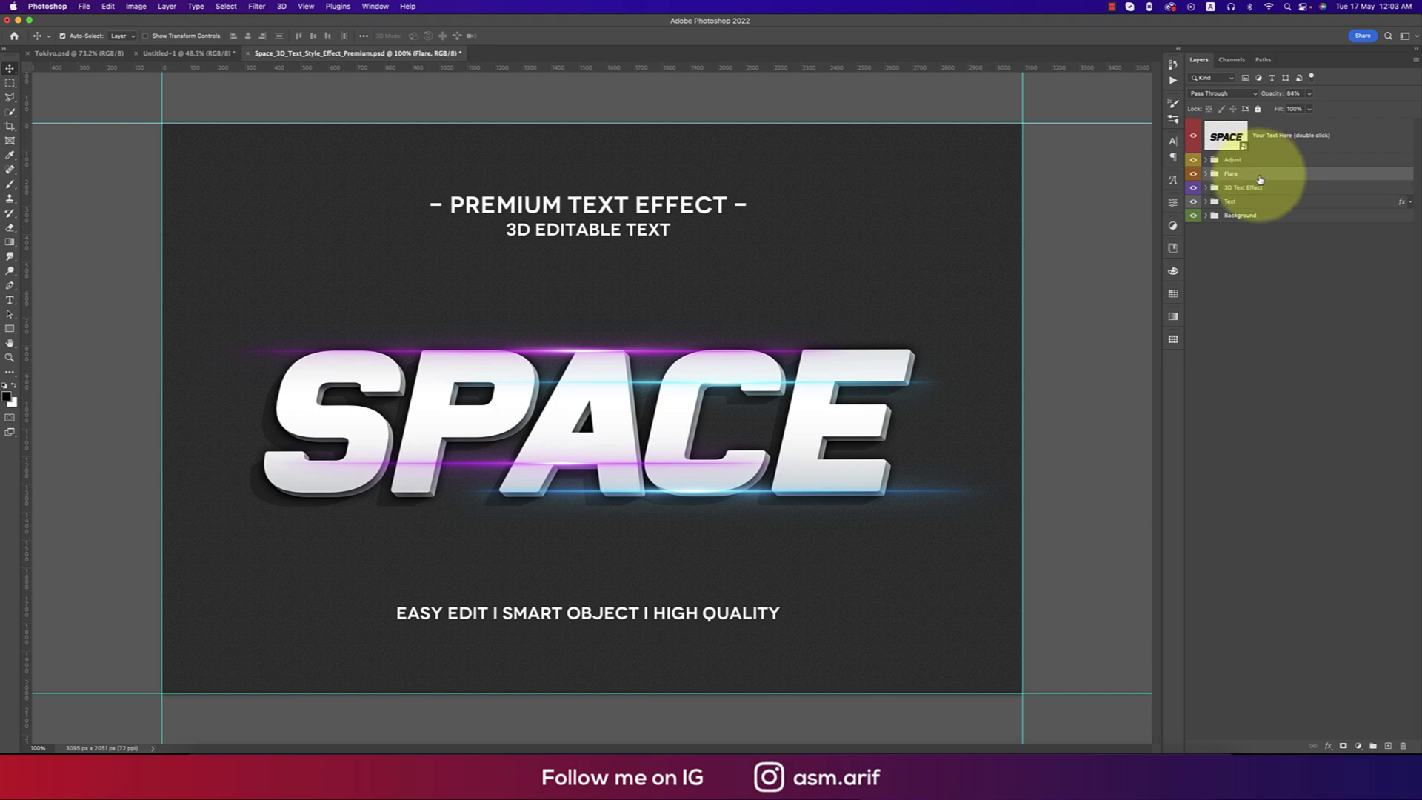
shift+click(1259, 189)
key(super+c)
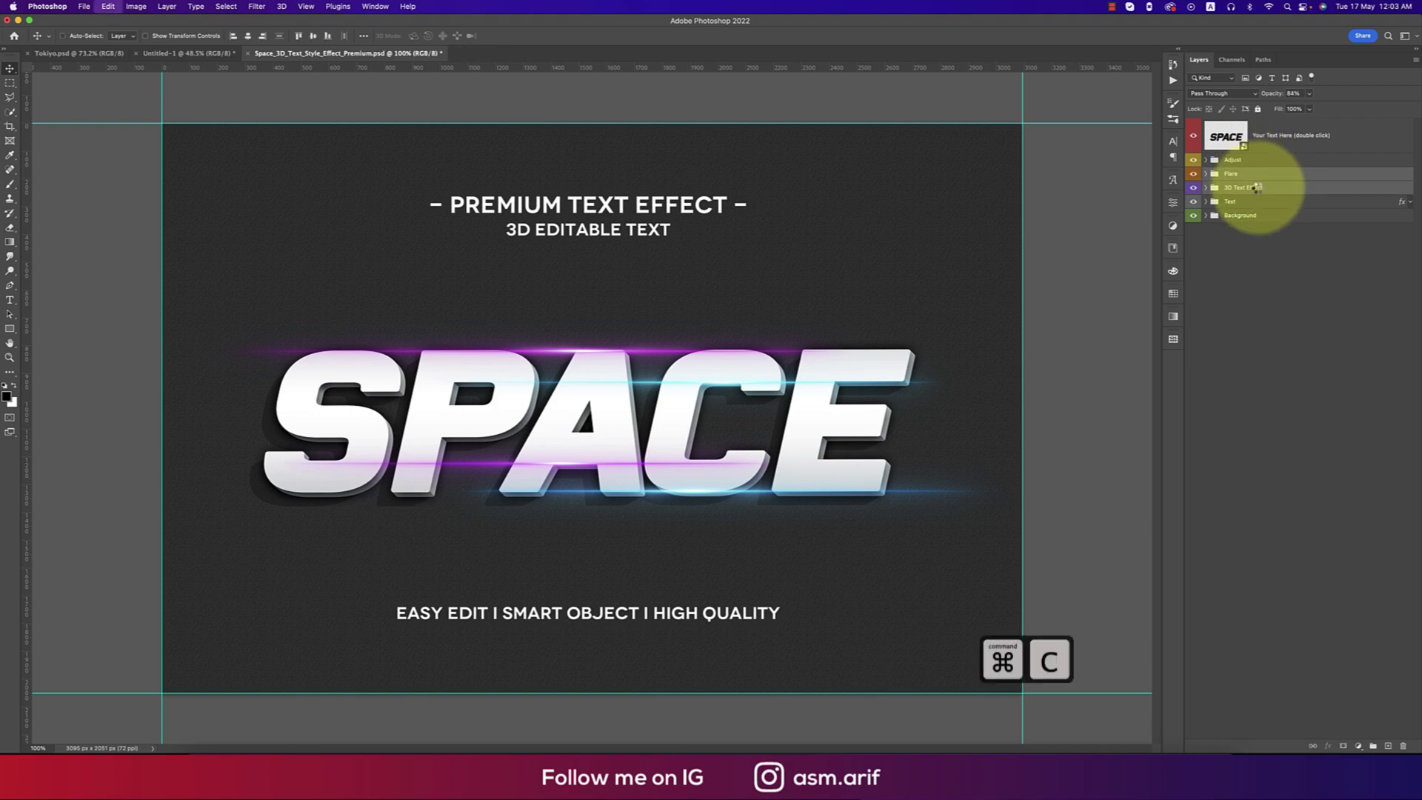
Paste the Flare and 3D Text Effect groups into the Untitled-1 poster, scaled to about 77% and centred just above the credits block.
click(179, 55)
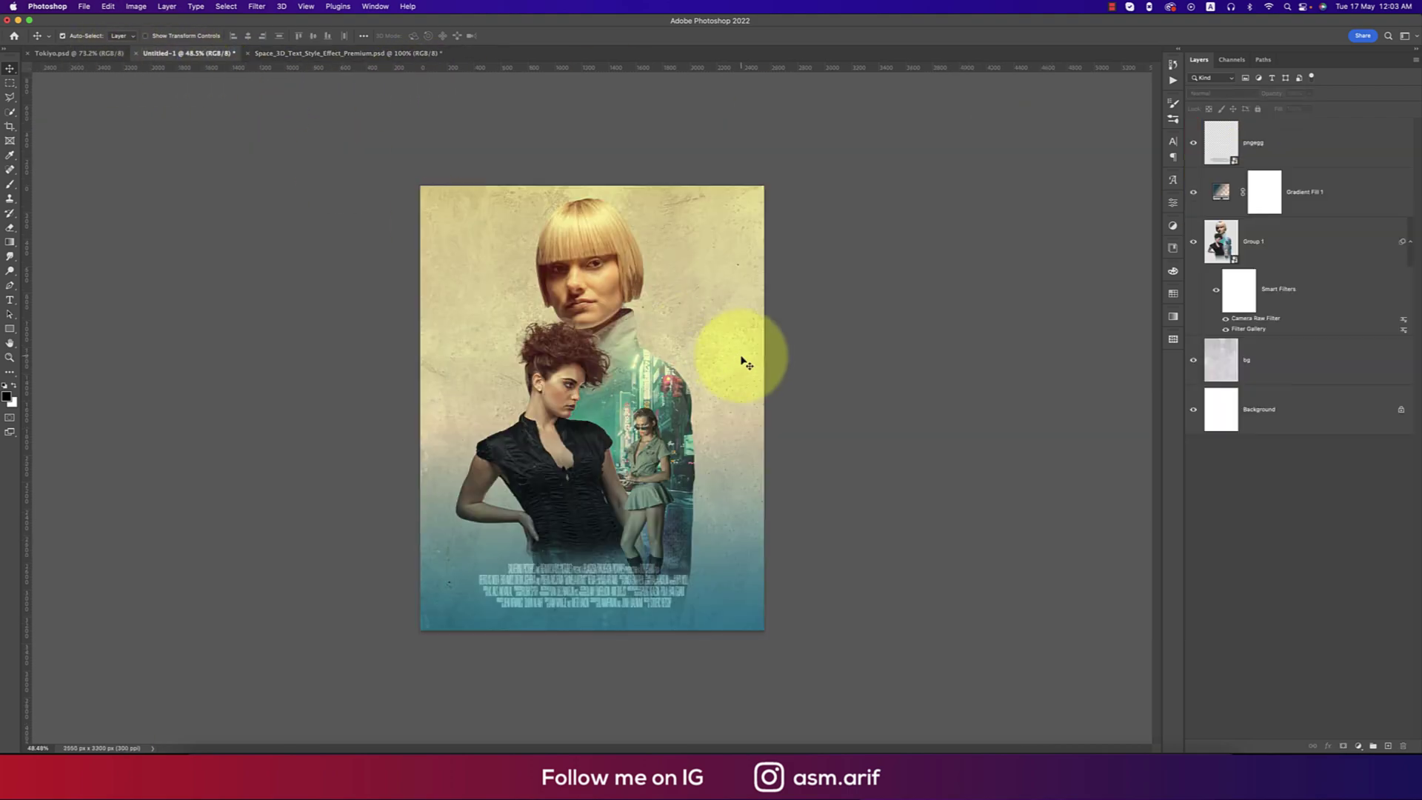
key(super+v)
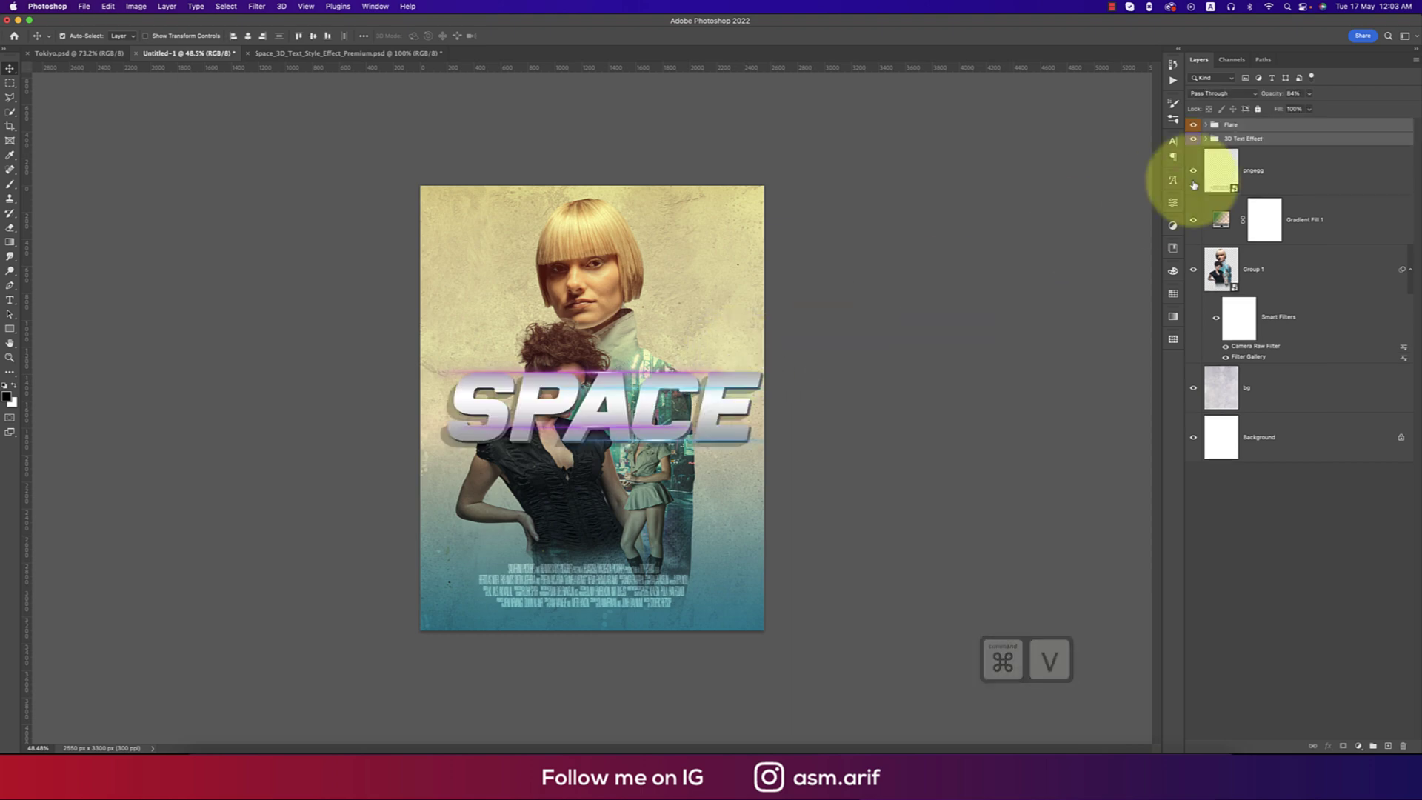
key(super+t)
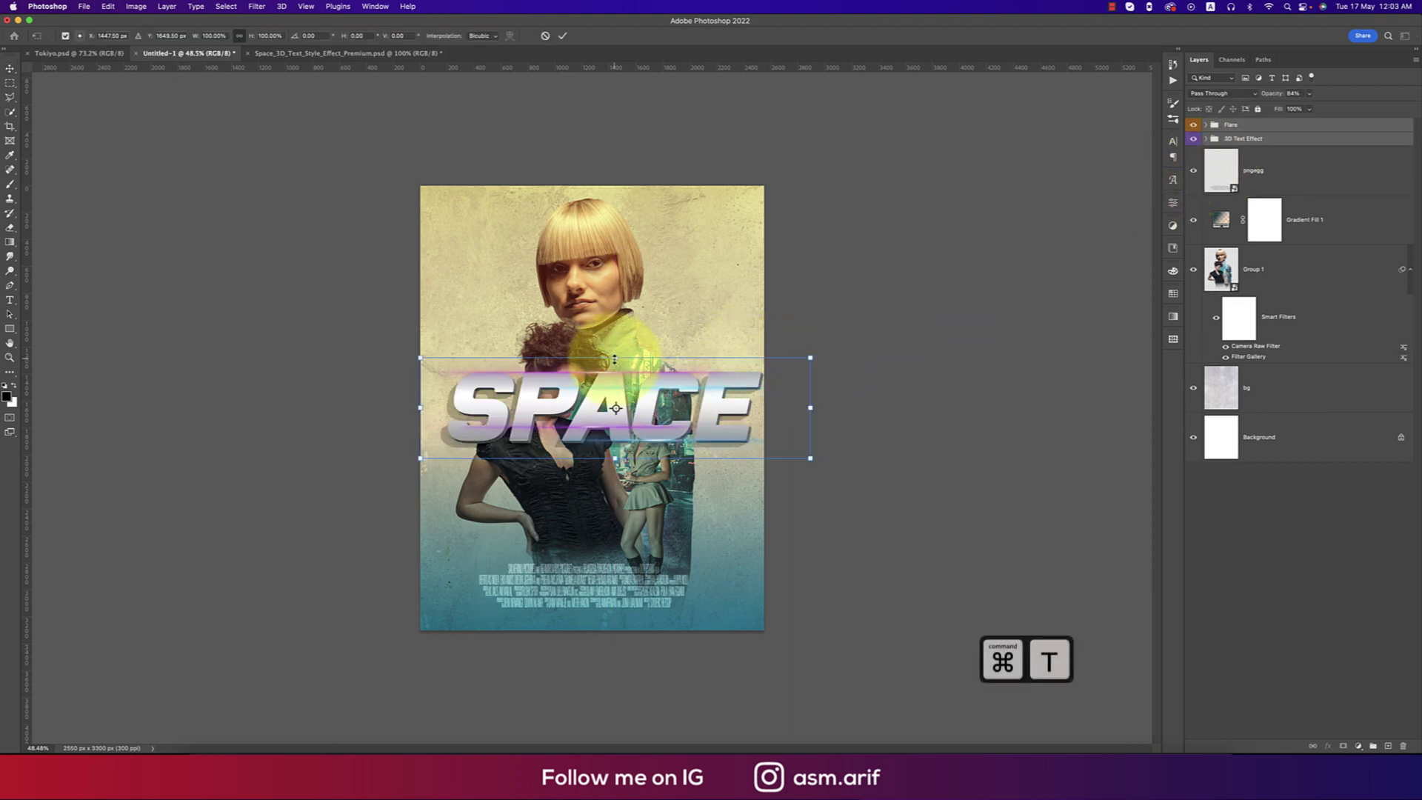
drag(615, 358, 691, 525)
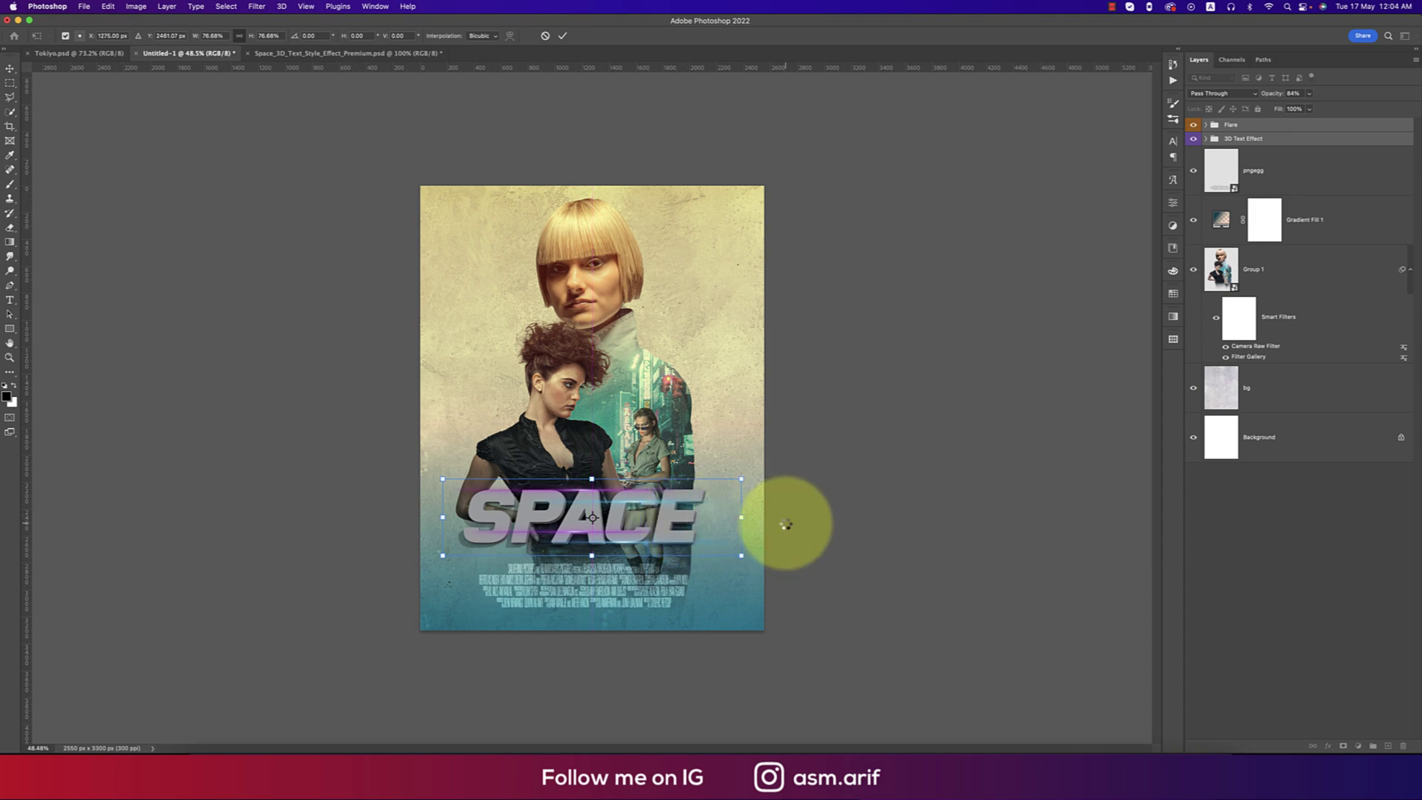
click(808, 482)
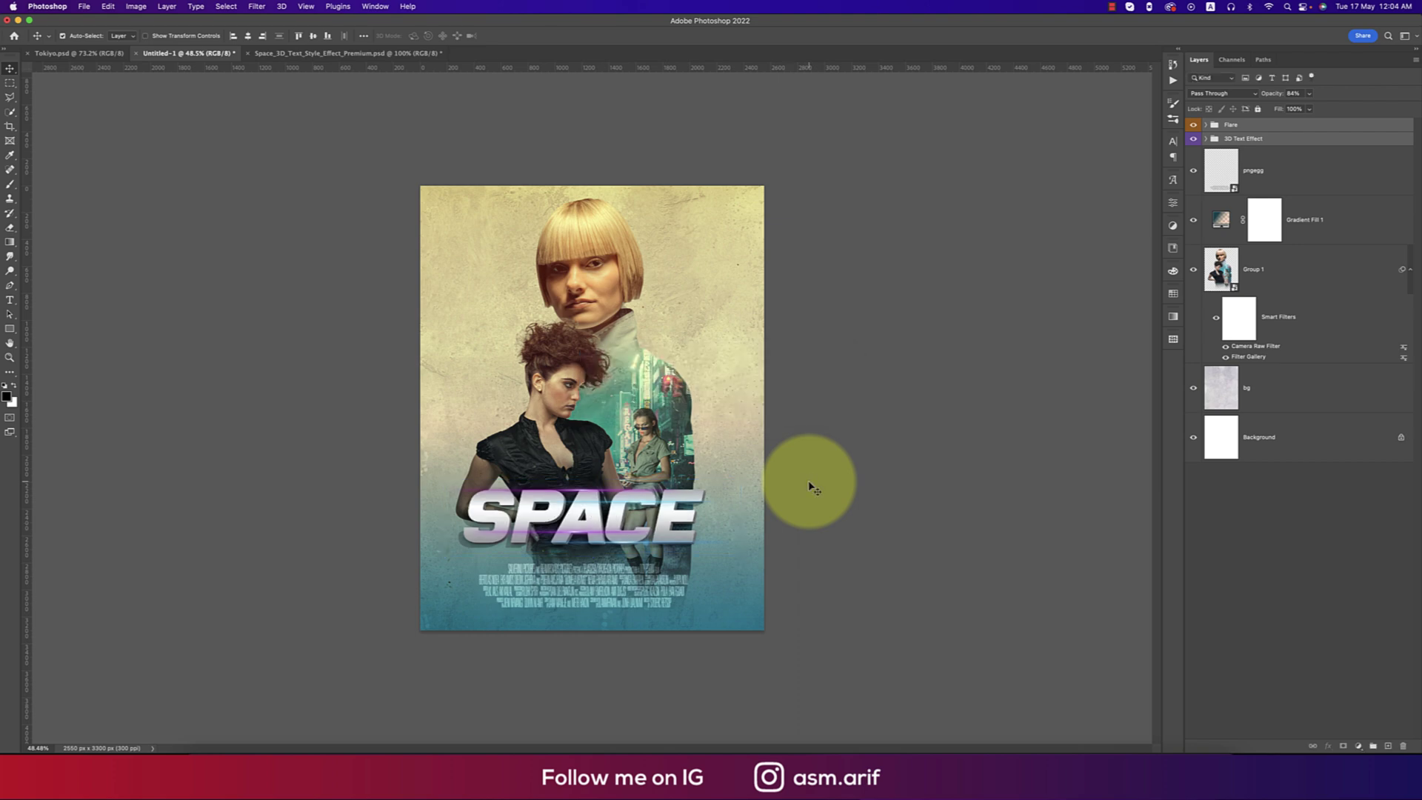
Add a Color Overlay in eb764c to the lowest Flare layer in the Flare group.
click(1207, 125)
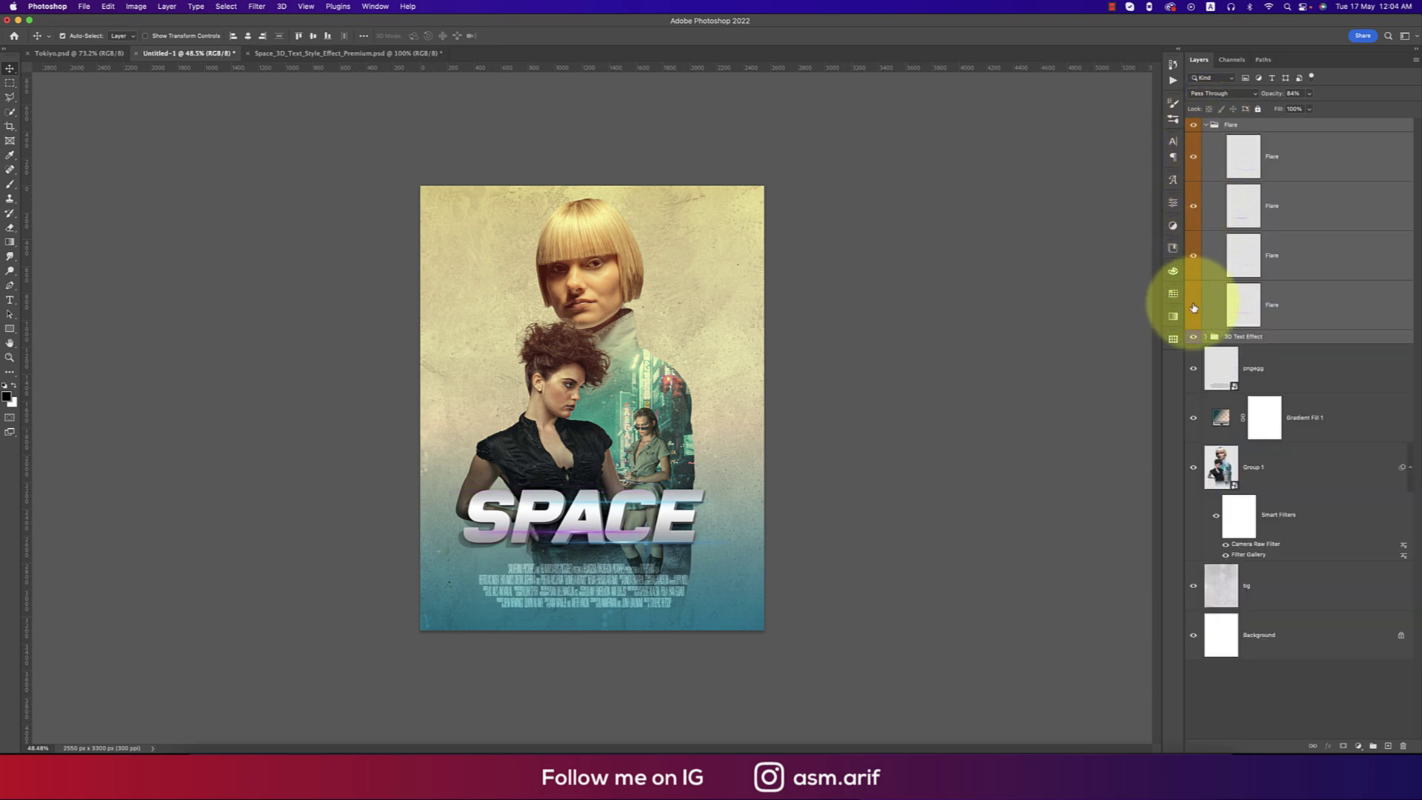
click(1274, 305)
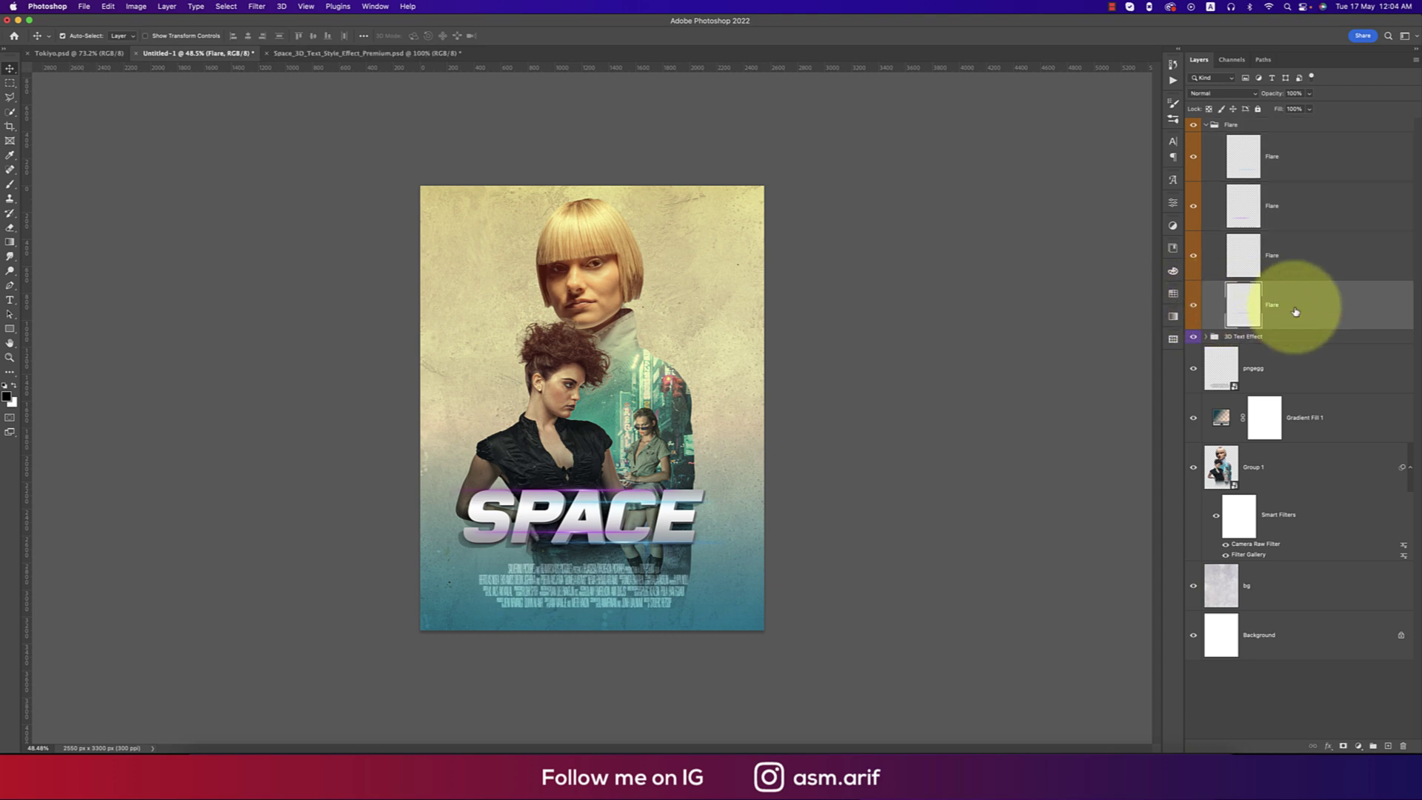
right_click(1298, 305)
click(1215, 189)
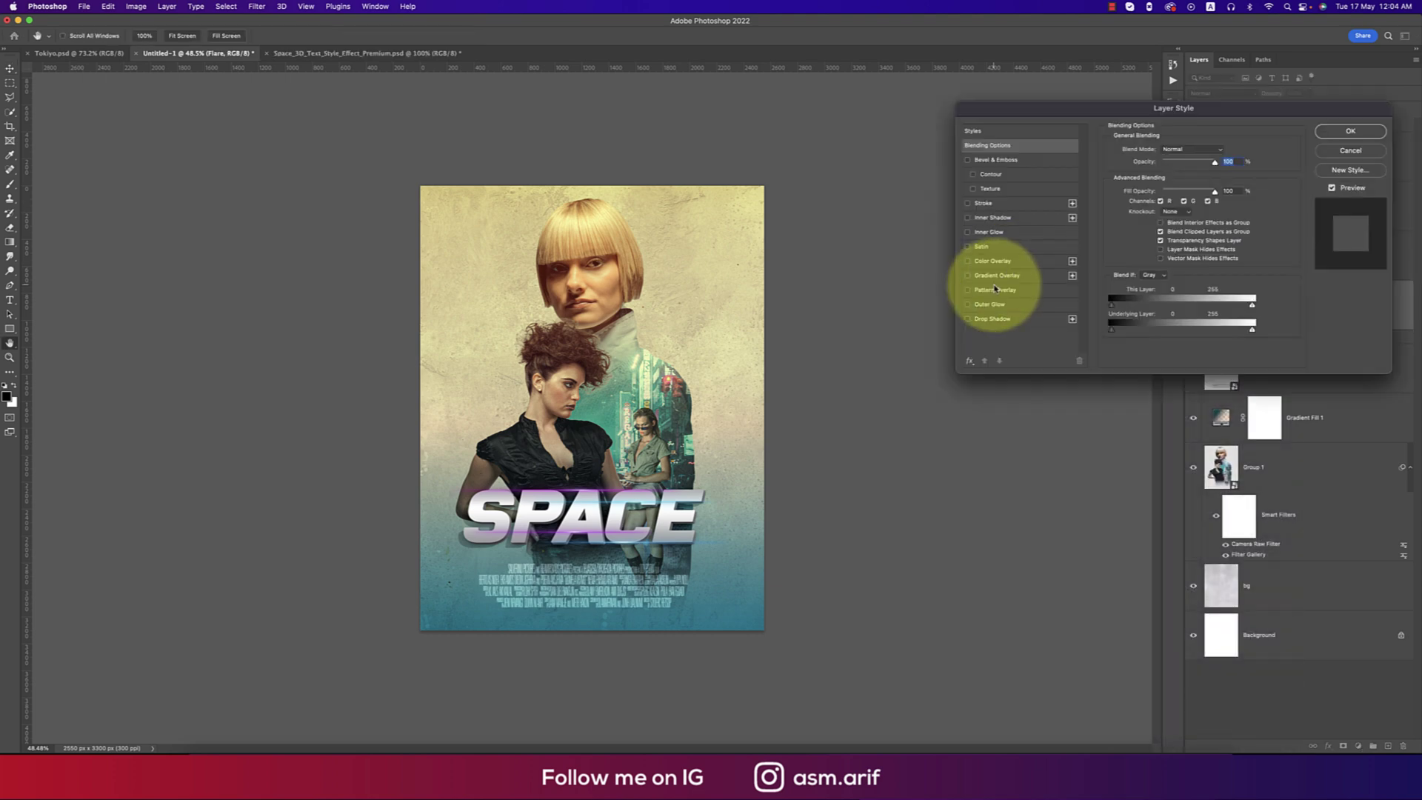
click(967, 261)
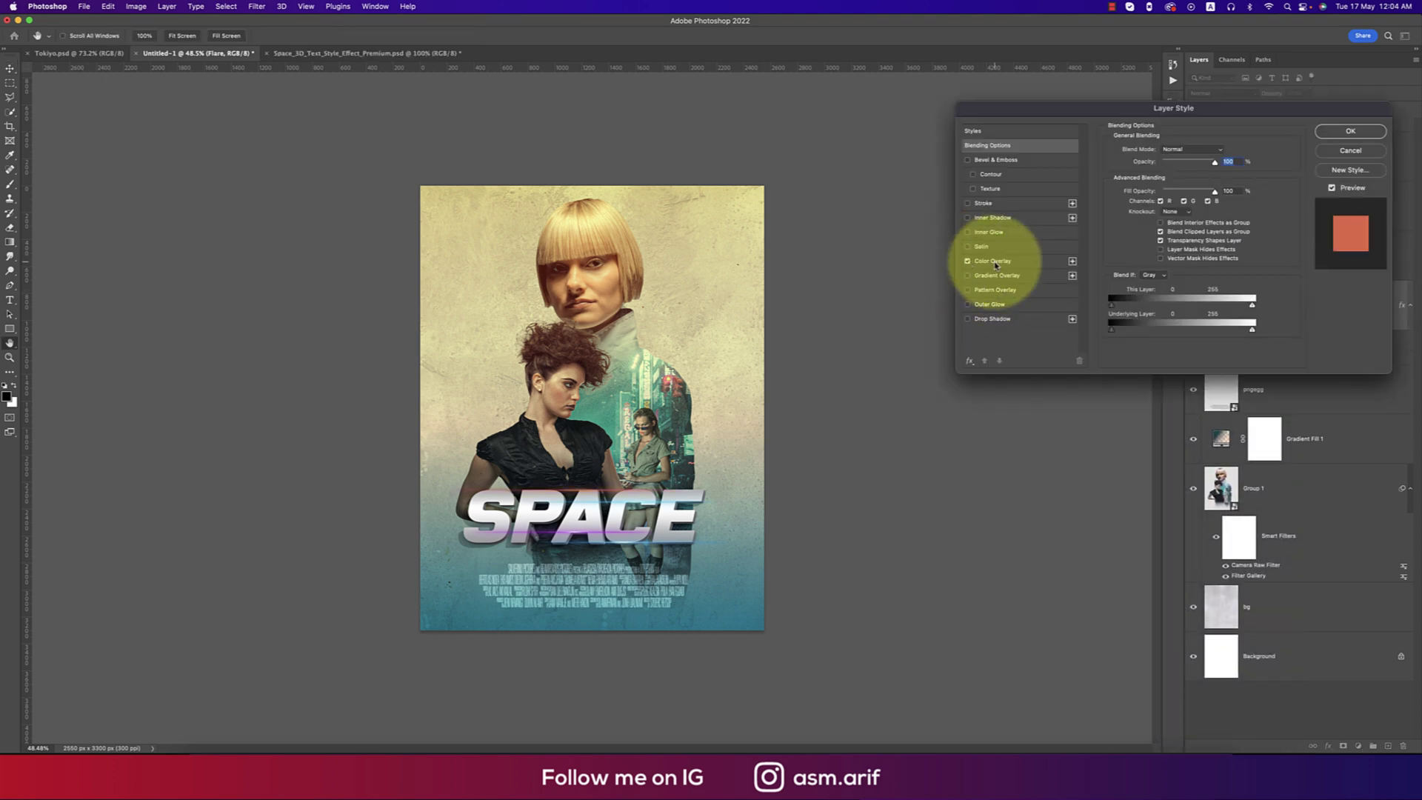
click(992, 262)
click(1221, 150)
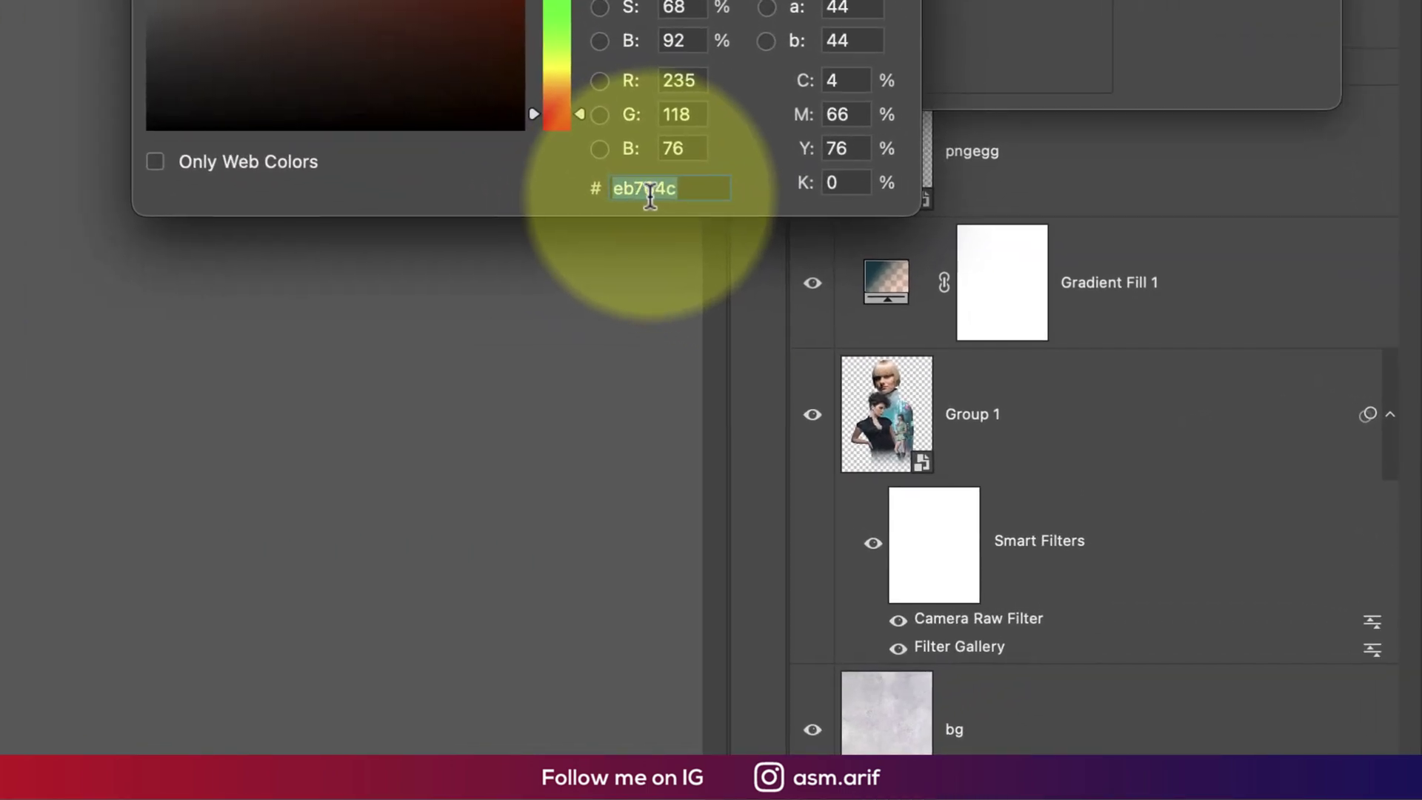
click(1143, 404)
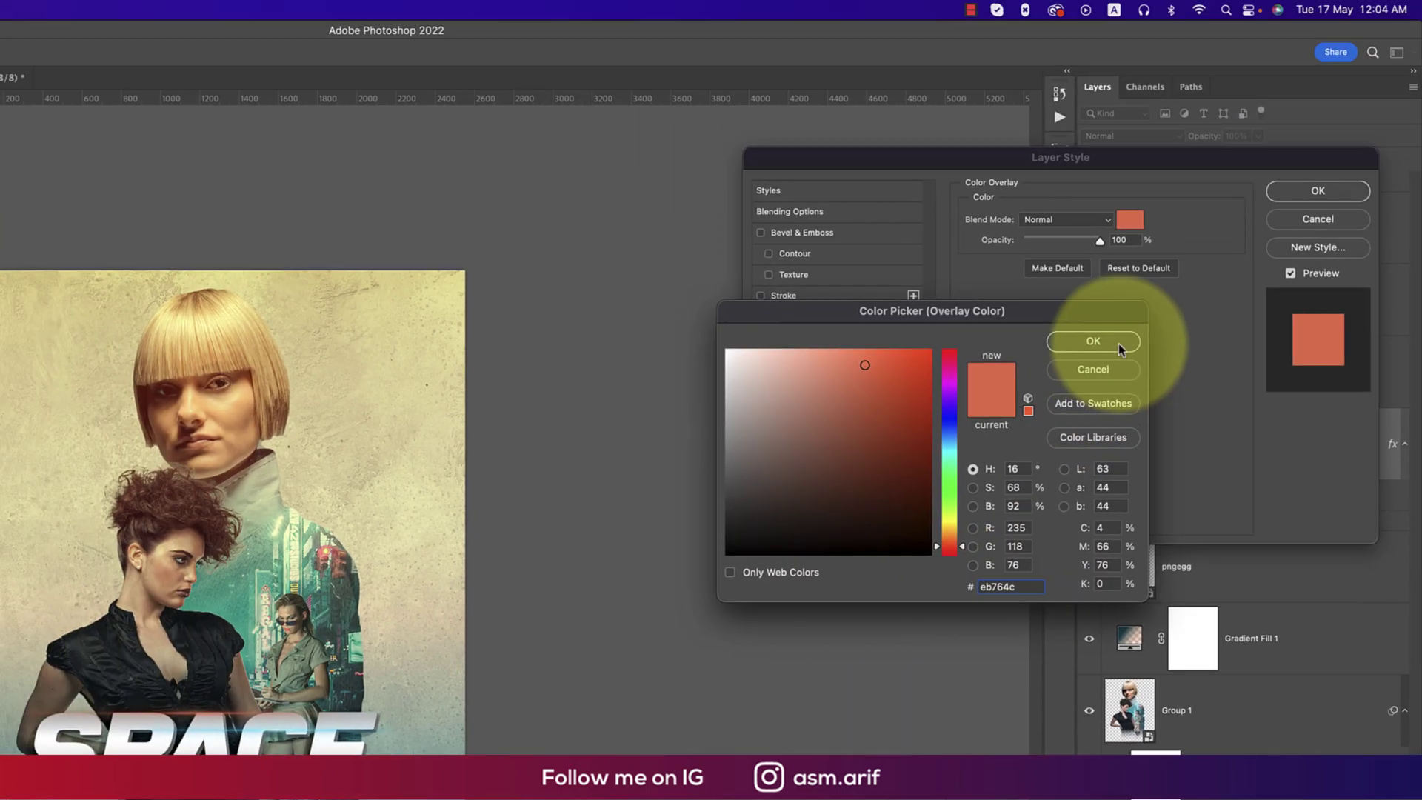
click(1120, 341)
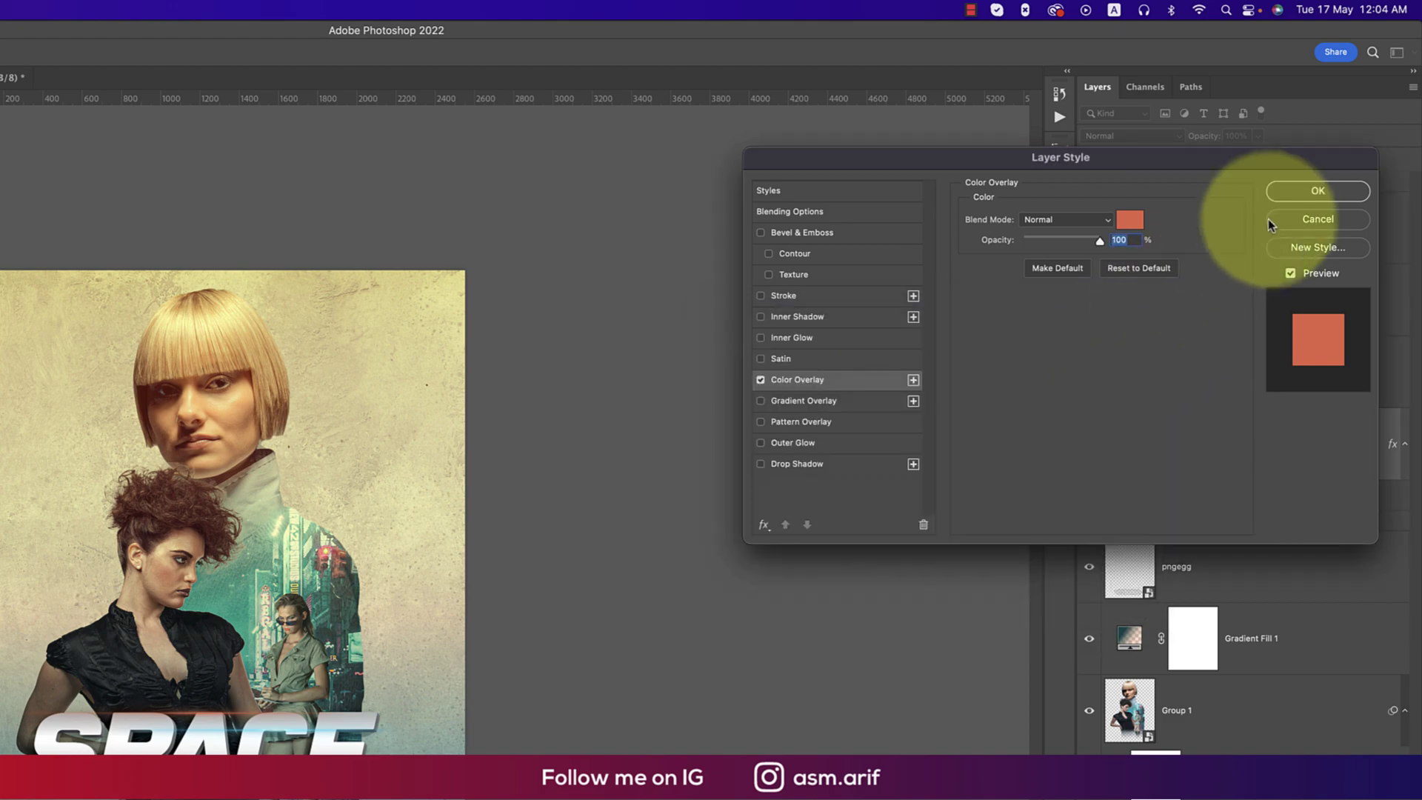
click(1292, 198)
Raise the upper blue flare to the title's top edge and add the same orange Color Overlay to the purple flare.
scroll(602, 556, up, 5)
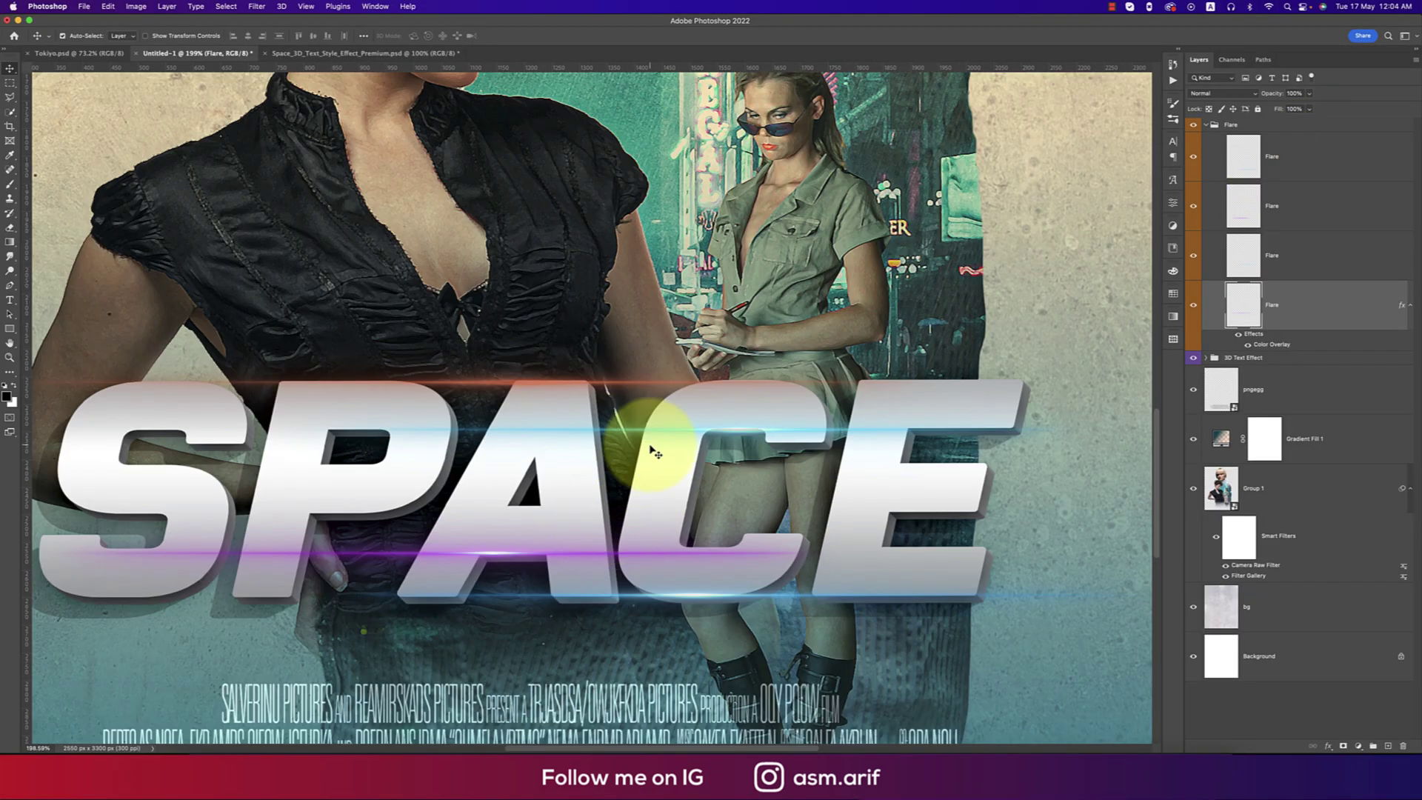
drag(656, 444, 715, 388)
click(724, 561)
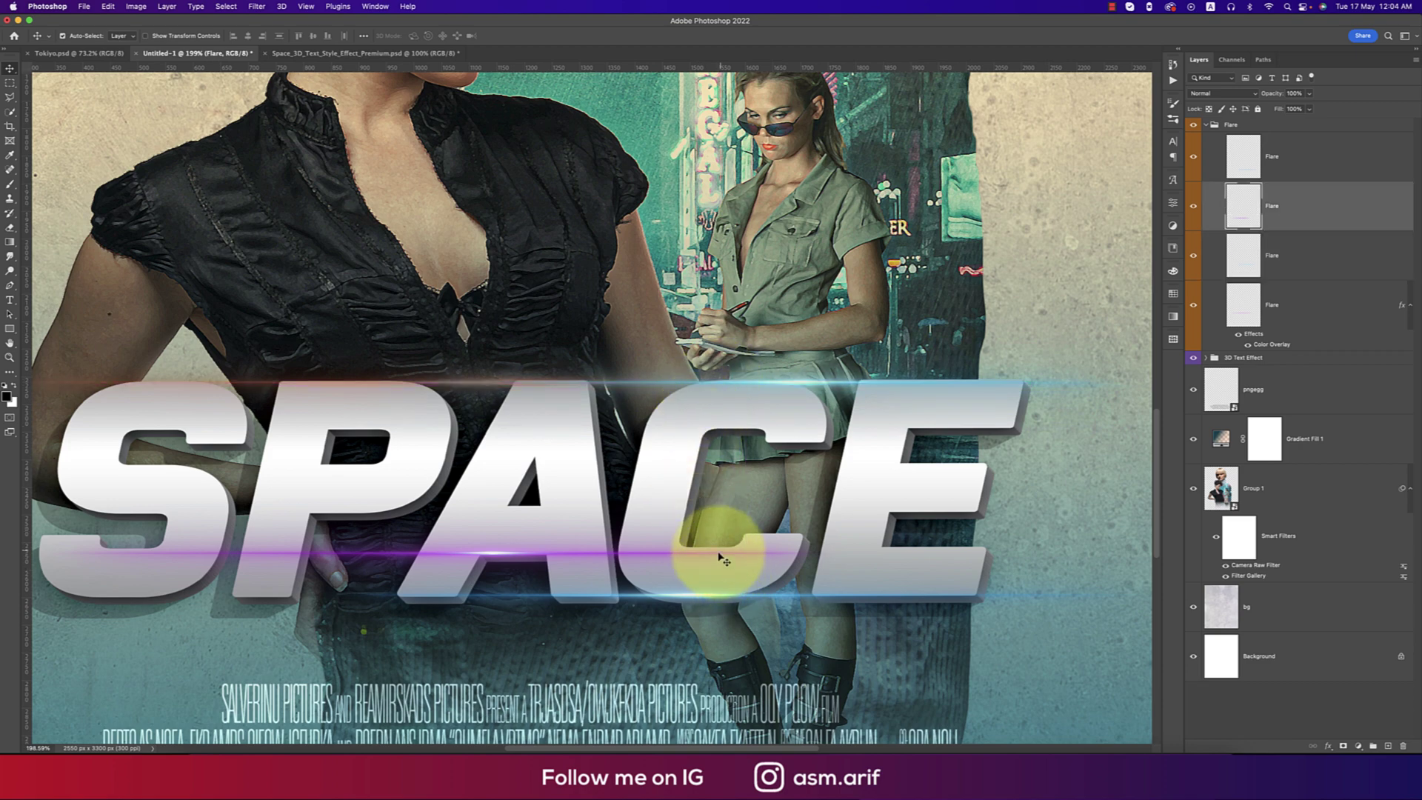
right_click(1300, 205)
click(1088, 243)
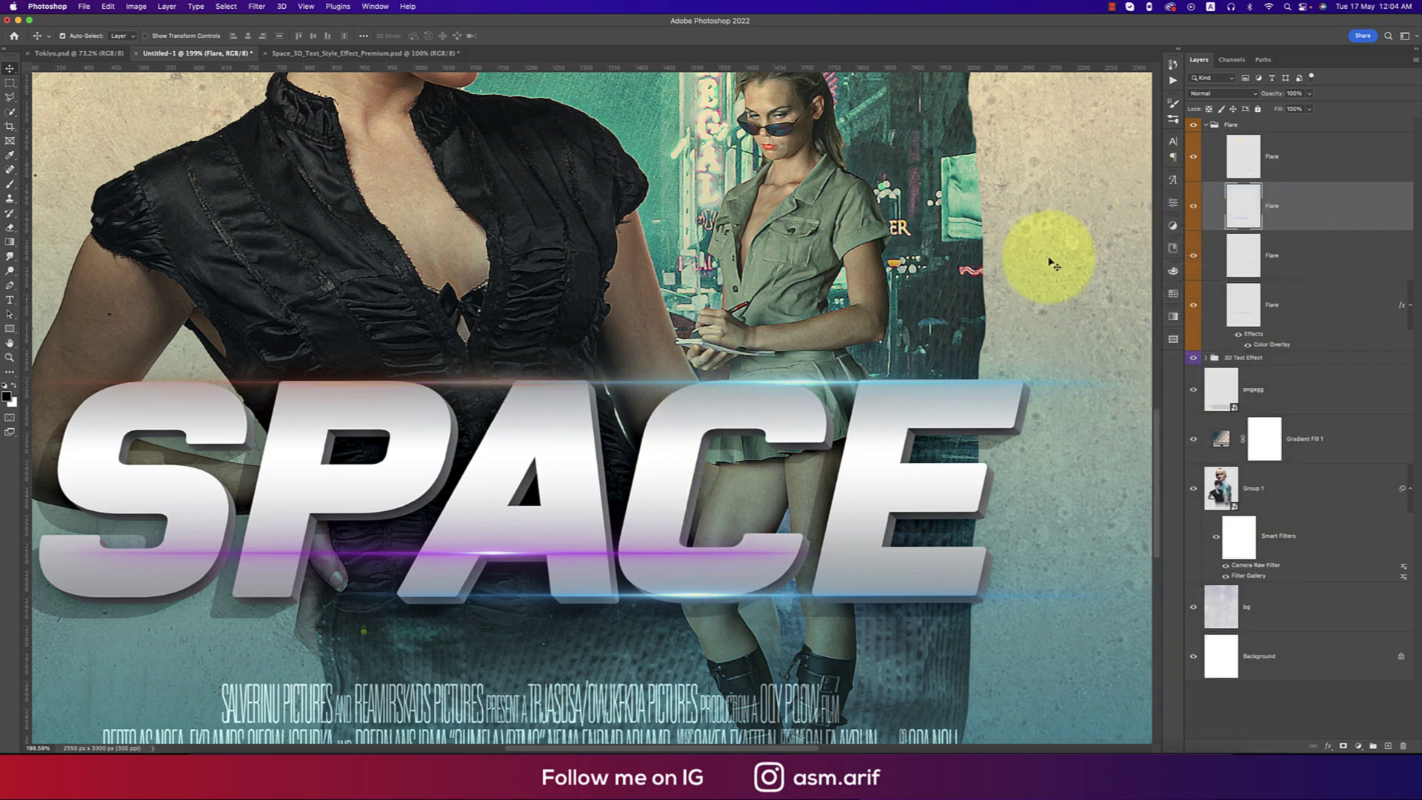
click(967, 261)
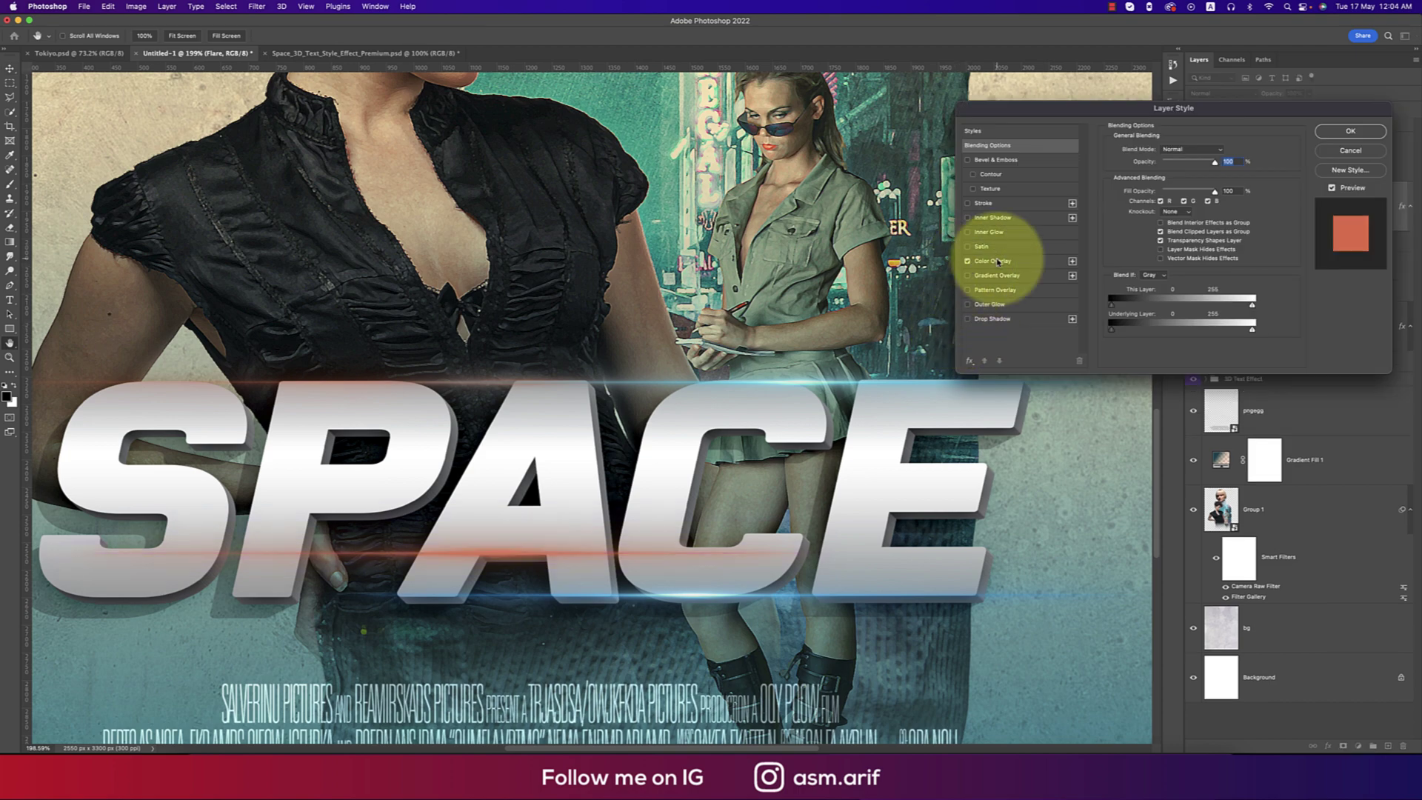
click(1350, 132)
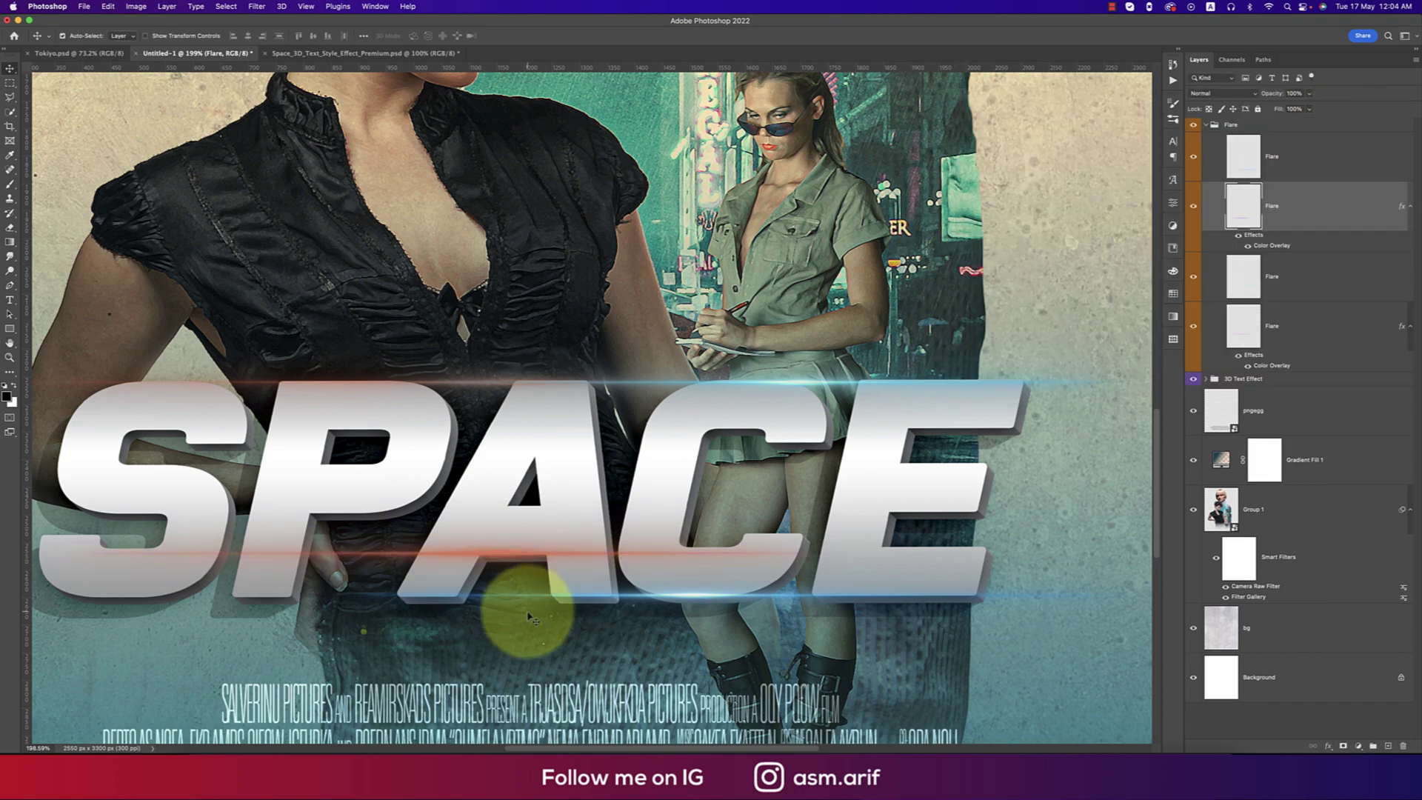
Move the lower orange flare down to the left part of the title's bottom edge and deselect all layers.
drag(555, 566, 400, 598)
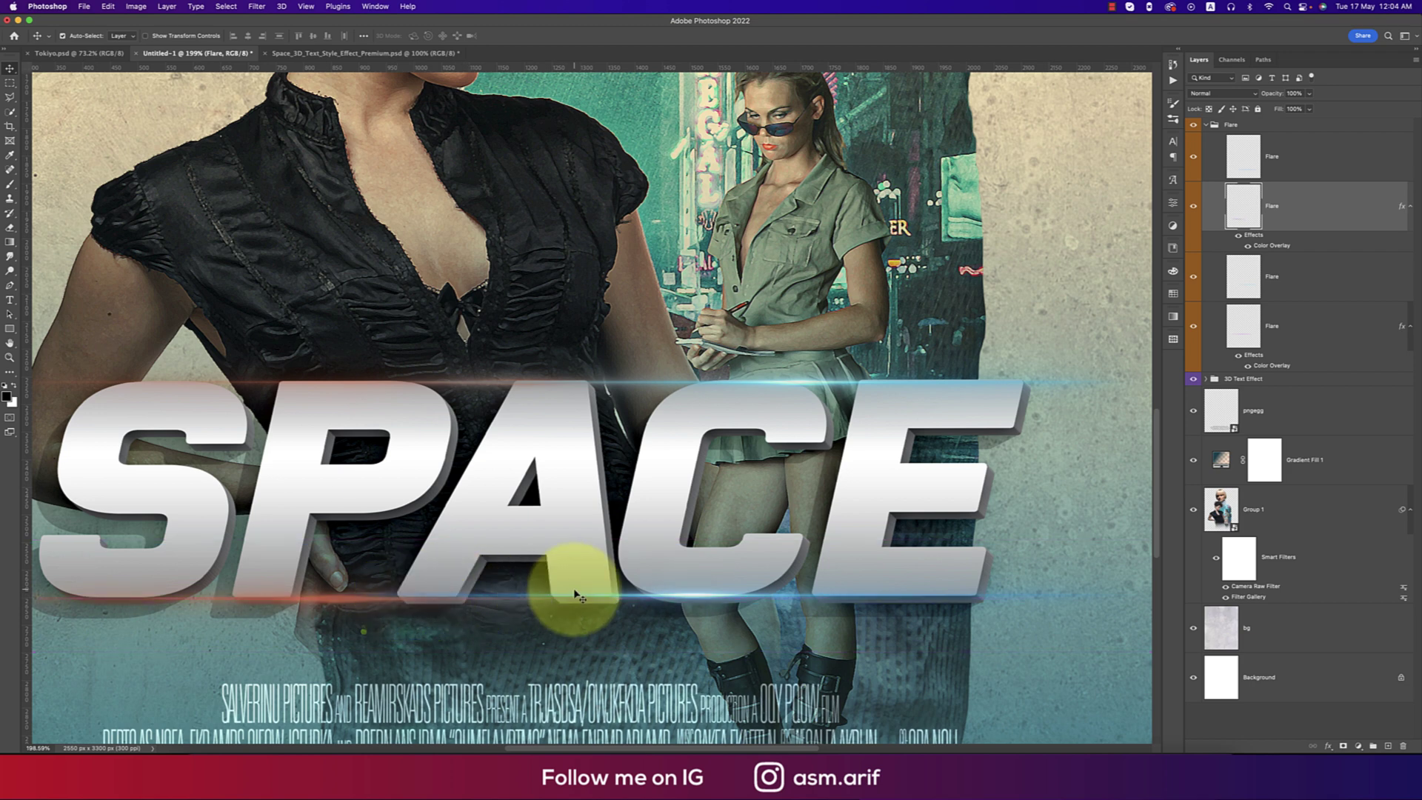
scroll(577, 595, down, 5)
key(h)
drag(577, 595, 579, 593)
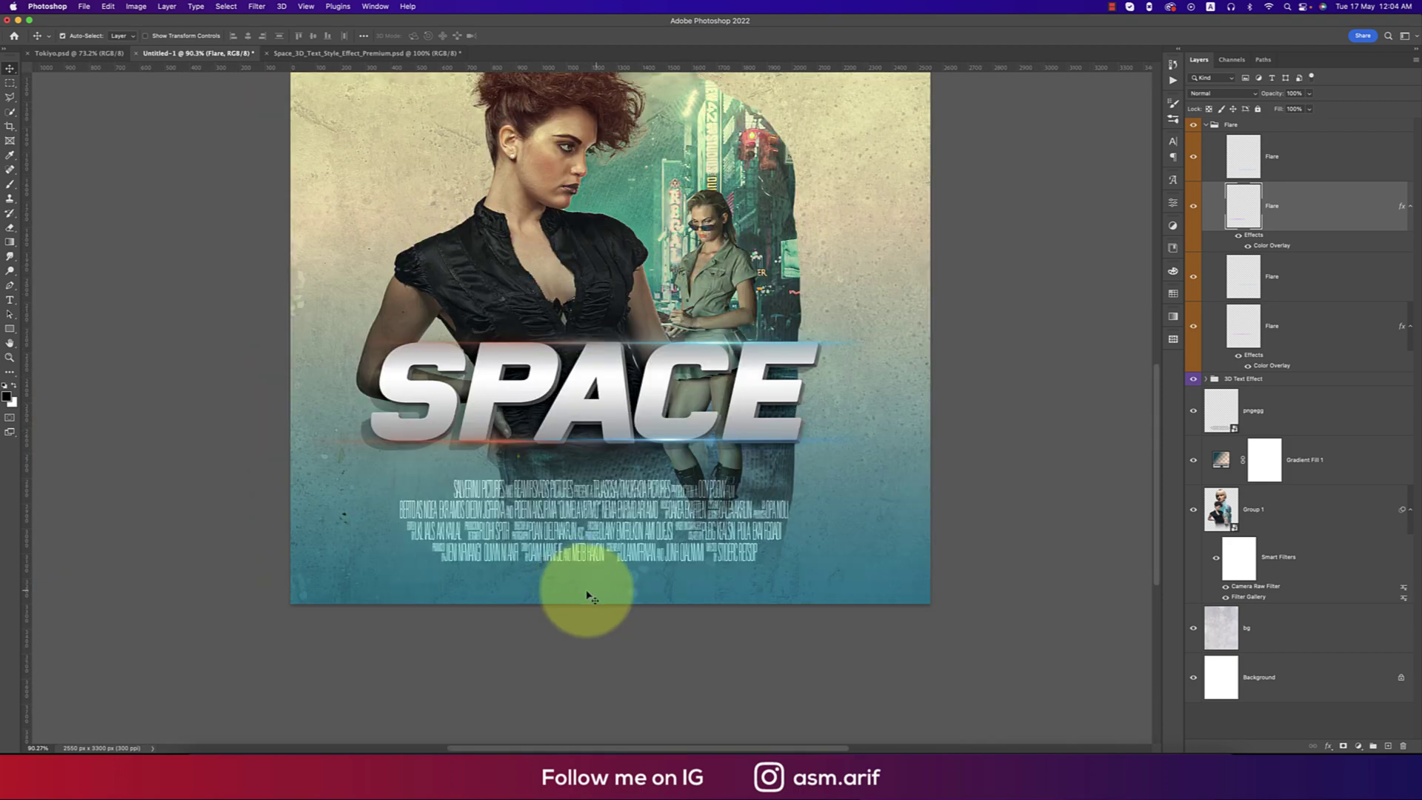
scroll(606, 596, down, 3)
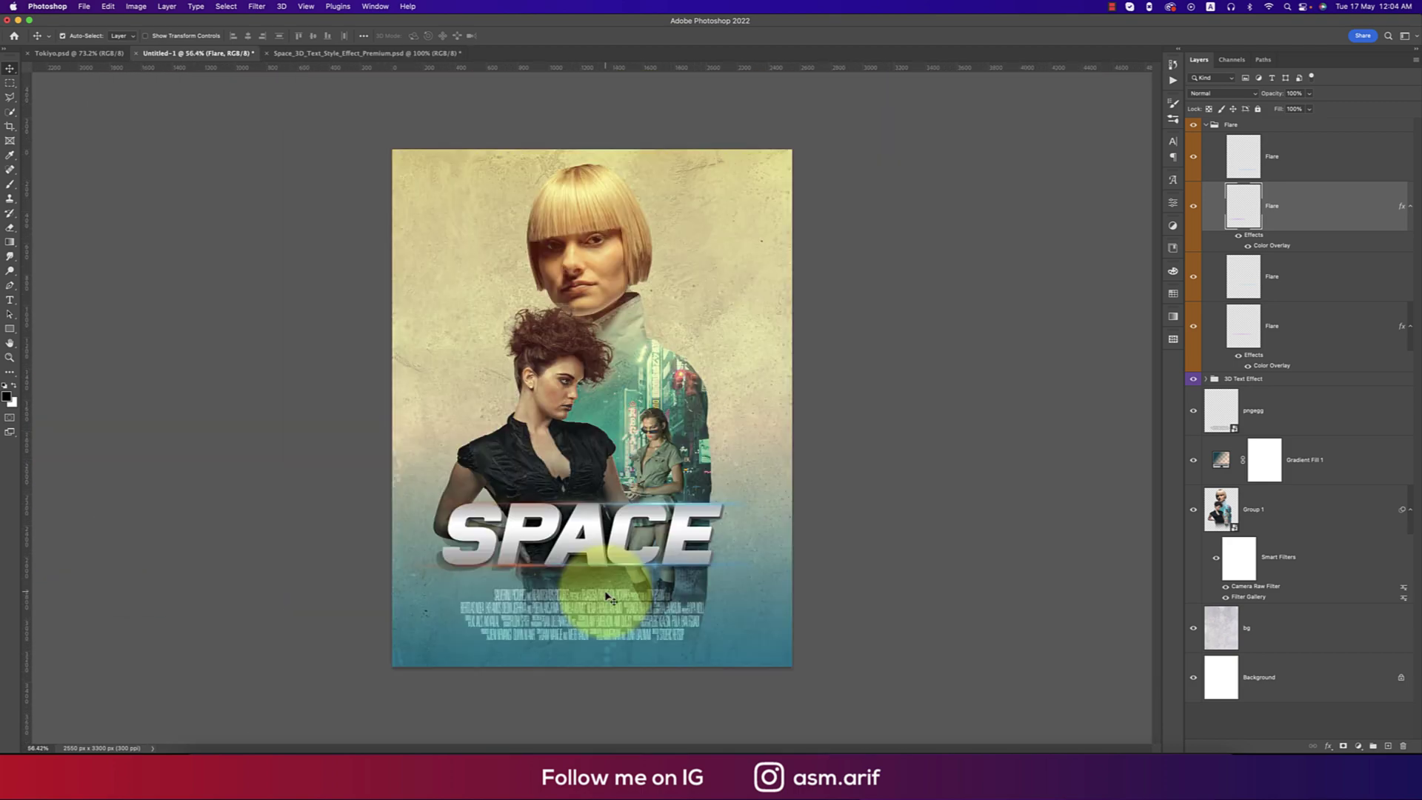
click(680, 104)
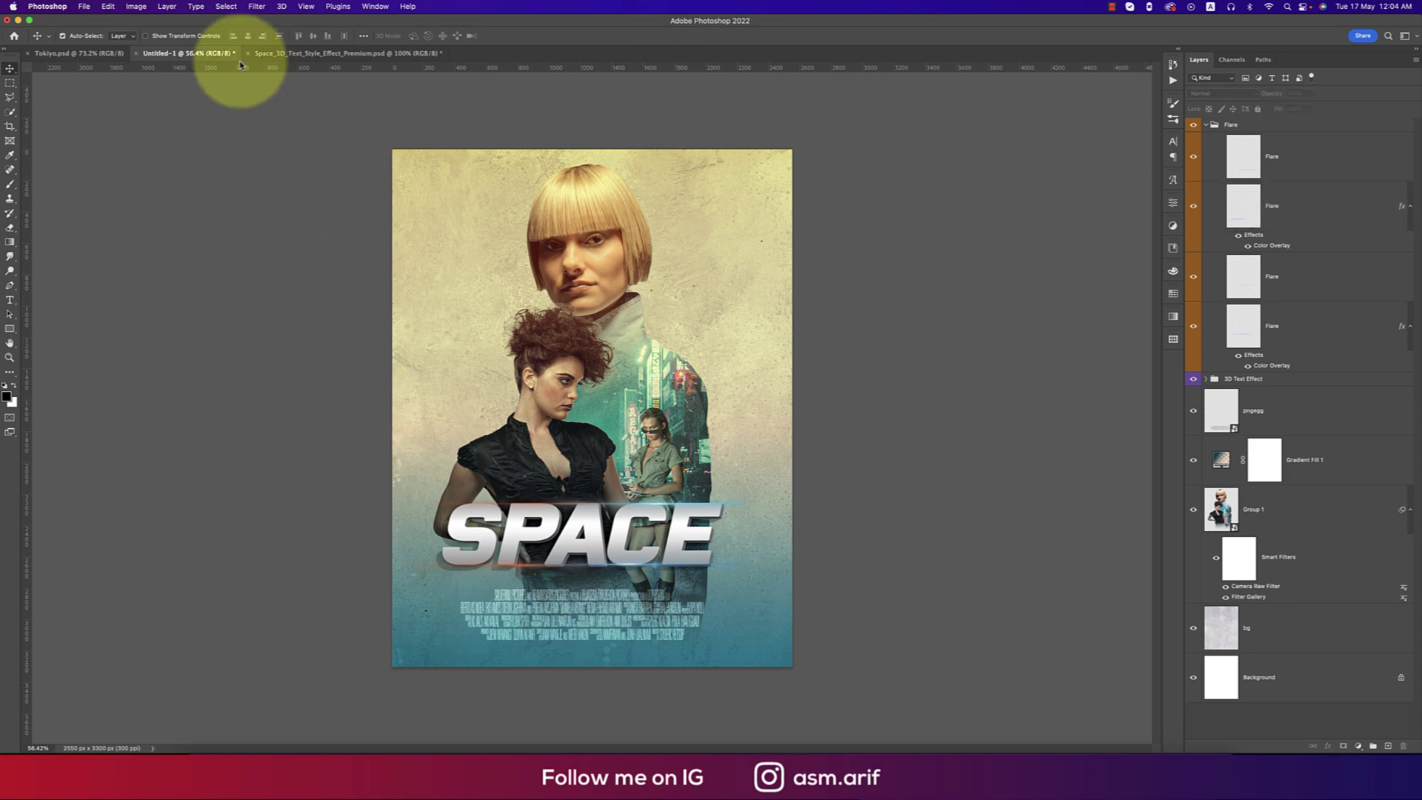
click(84, 6)
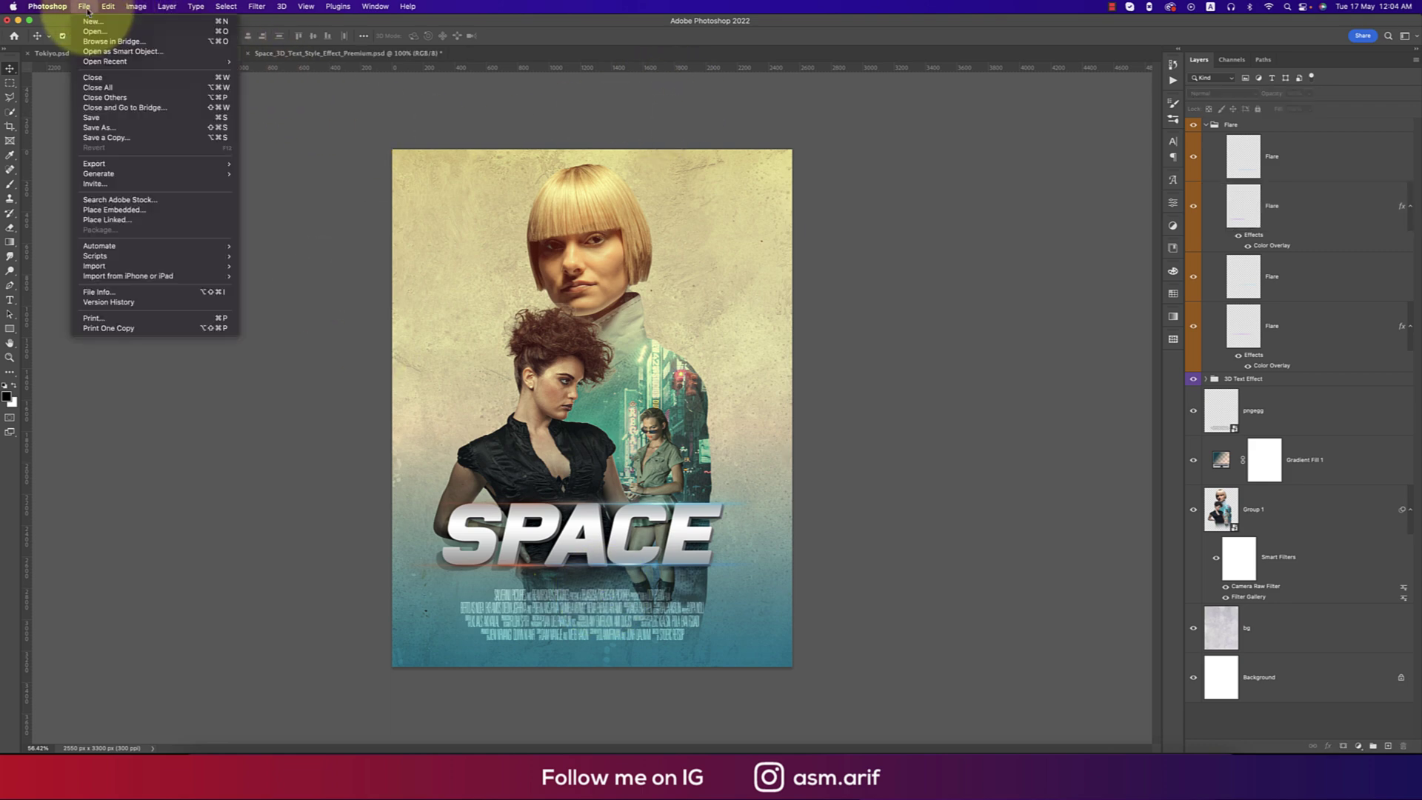
click(115, 210)
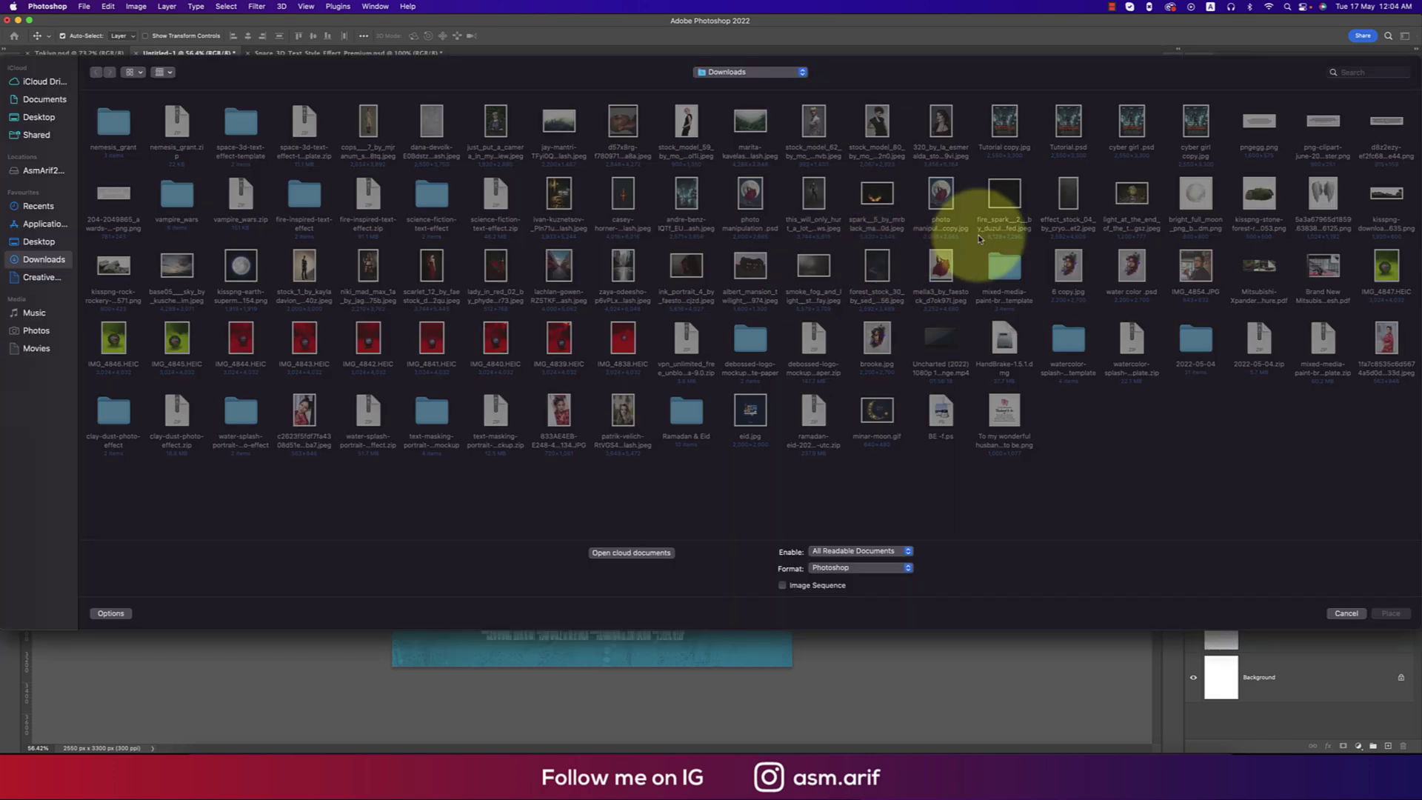
double_click(113, 194)
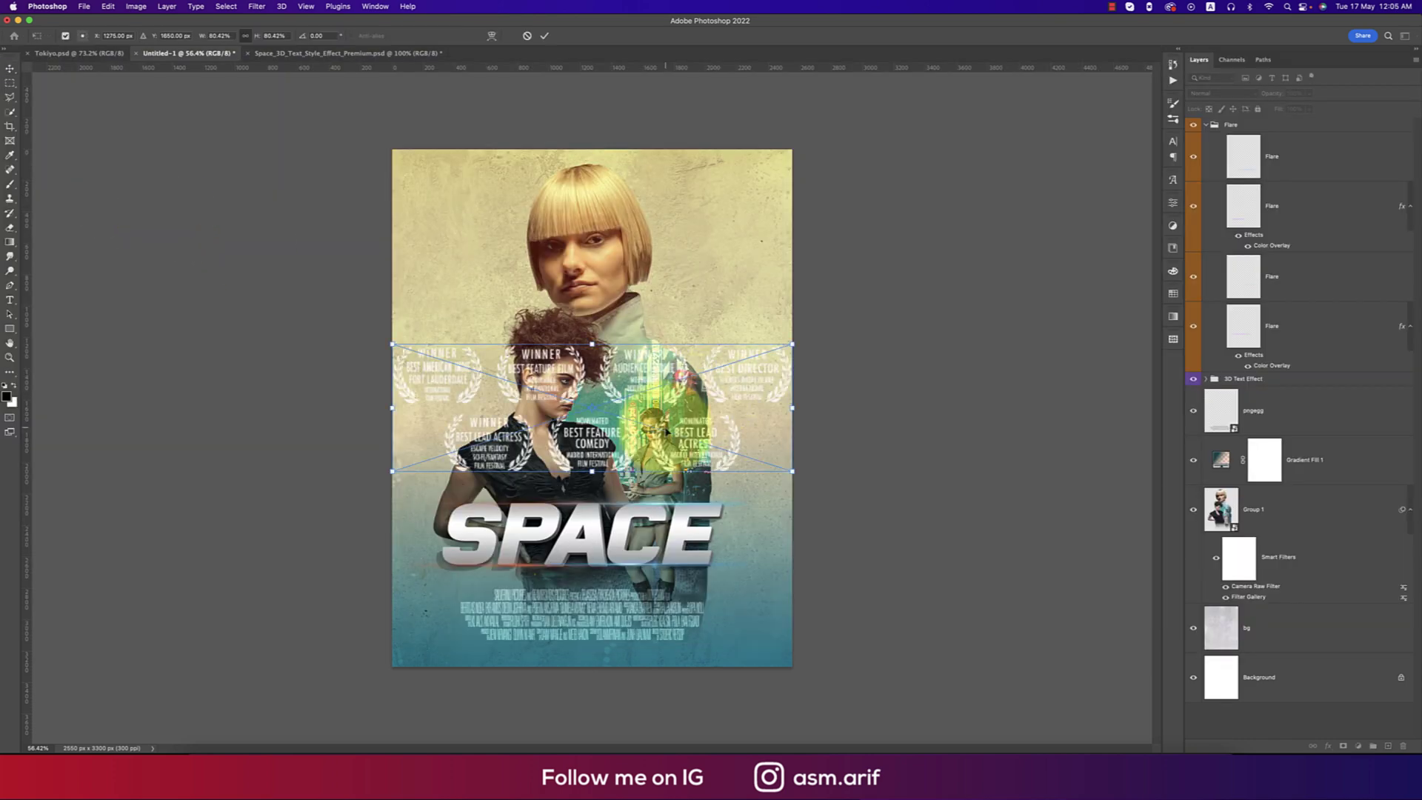
drag(609, 468, 753, 198)
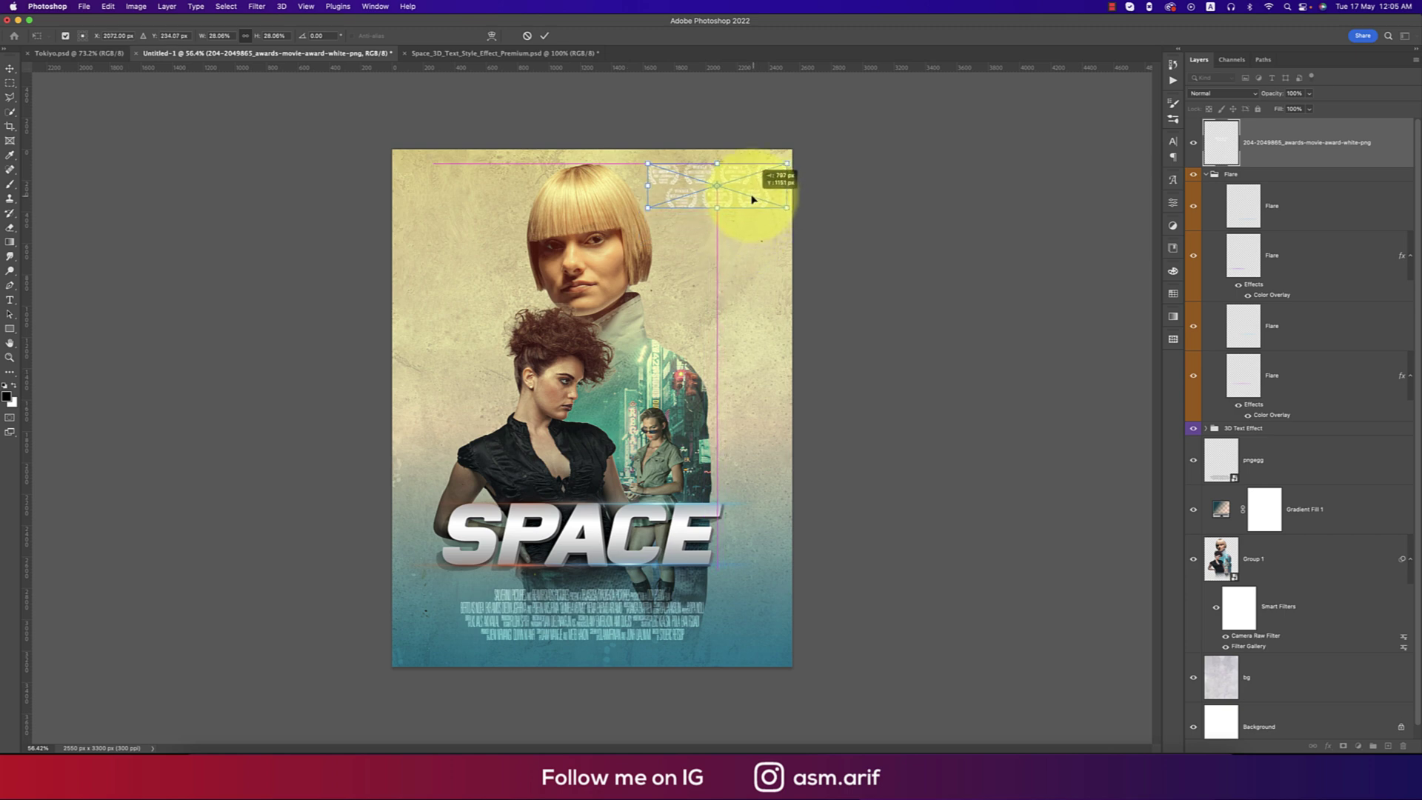
key(Return)
Blend the awards layer in Difference mode and place a duplicate of it in the poster's upper-left corner.
click(1222, 93)
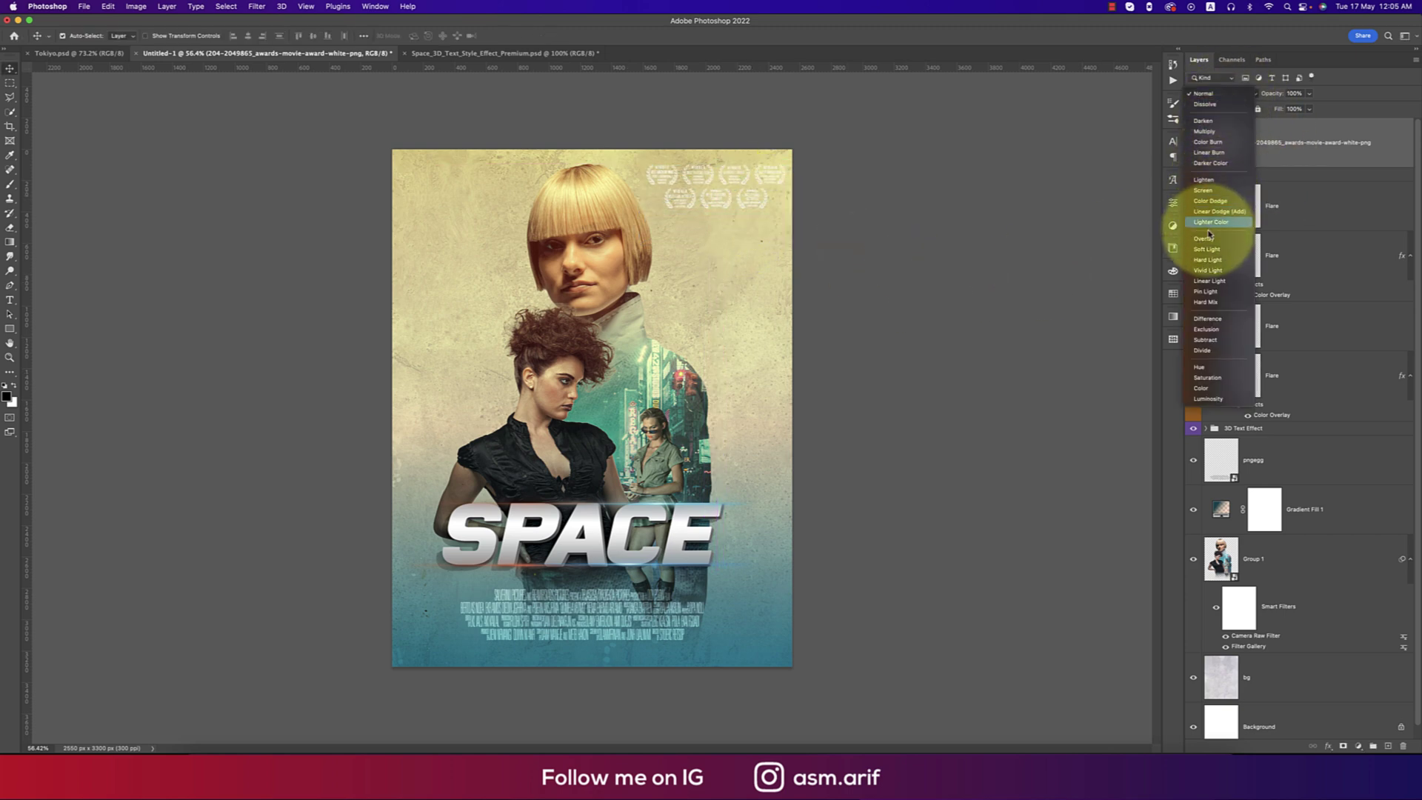
click(1204, 320)
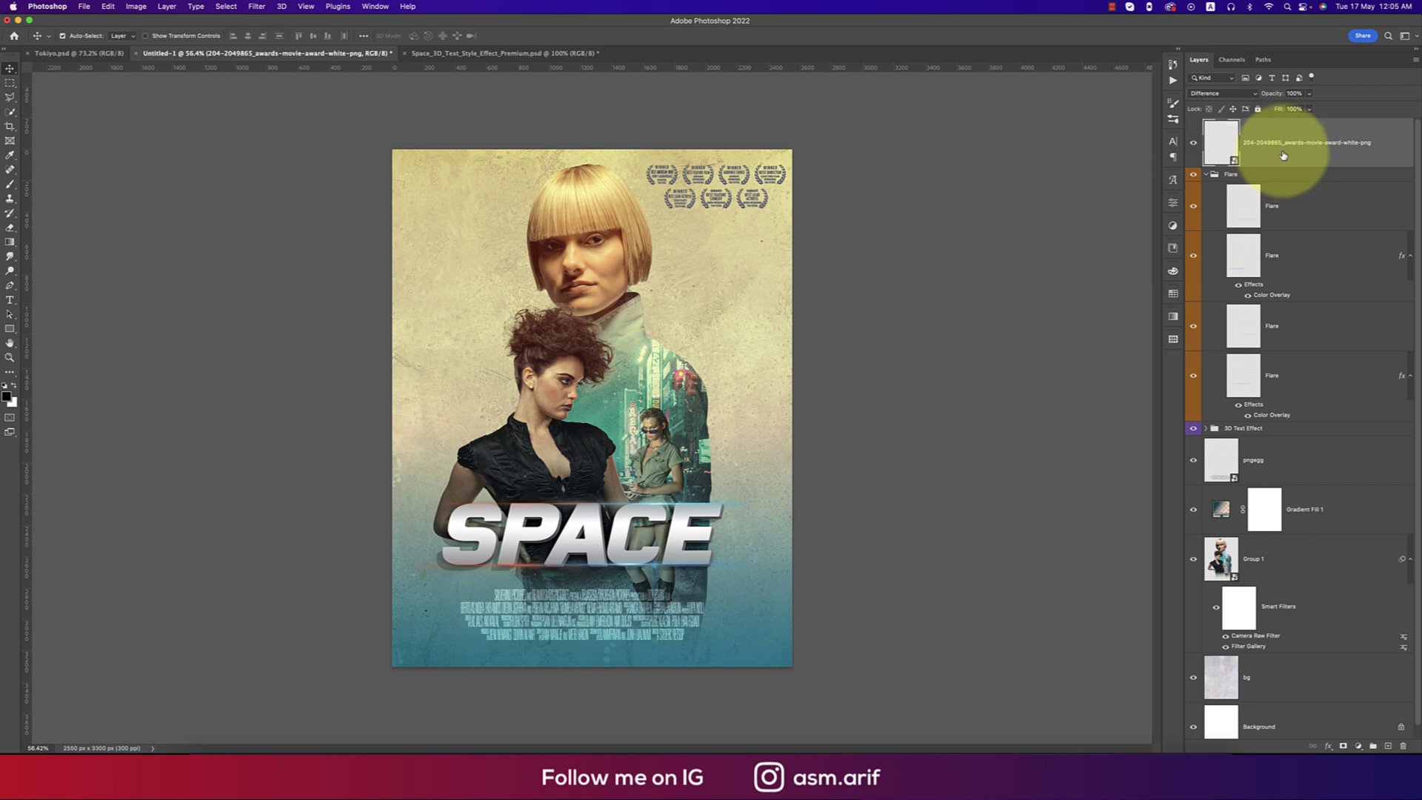
key(super+j)
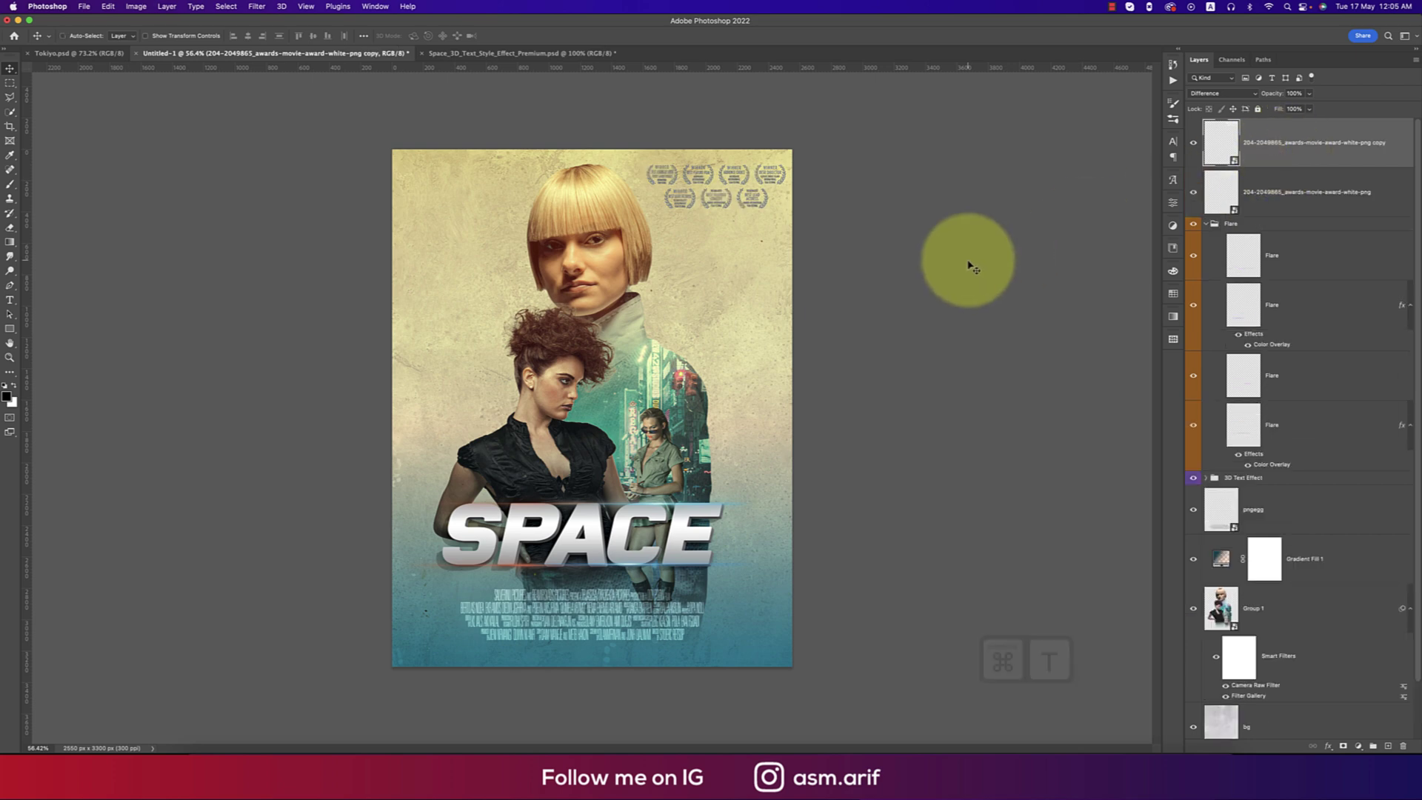
key(super+t)
drag(753, 194, 507, 195)
key(Return)
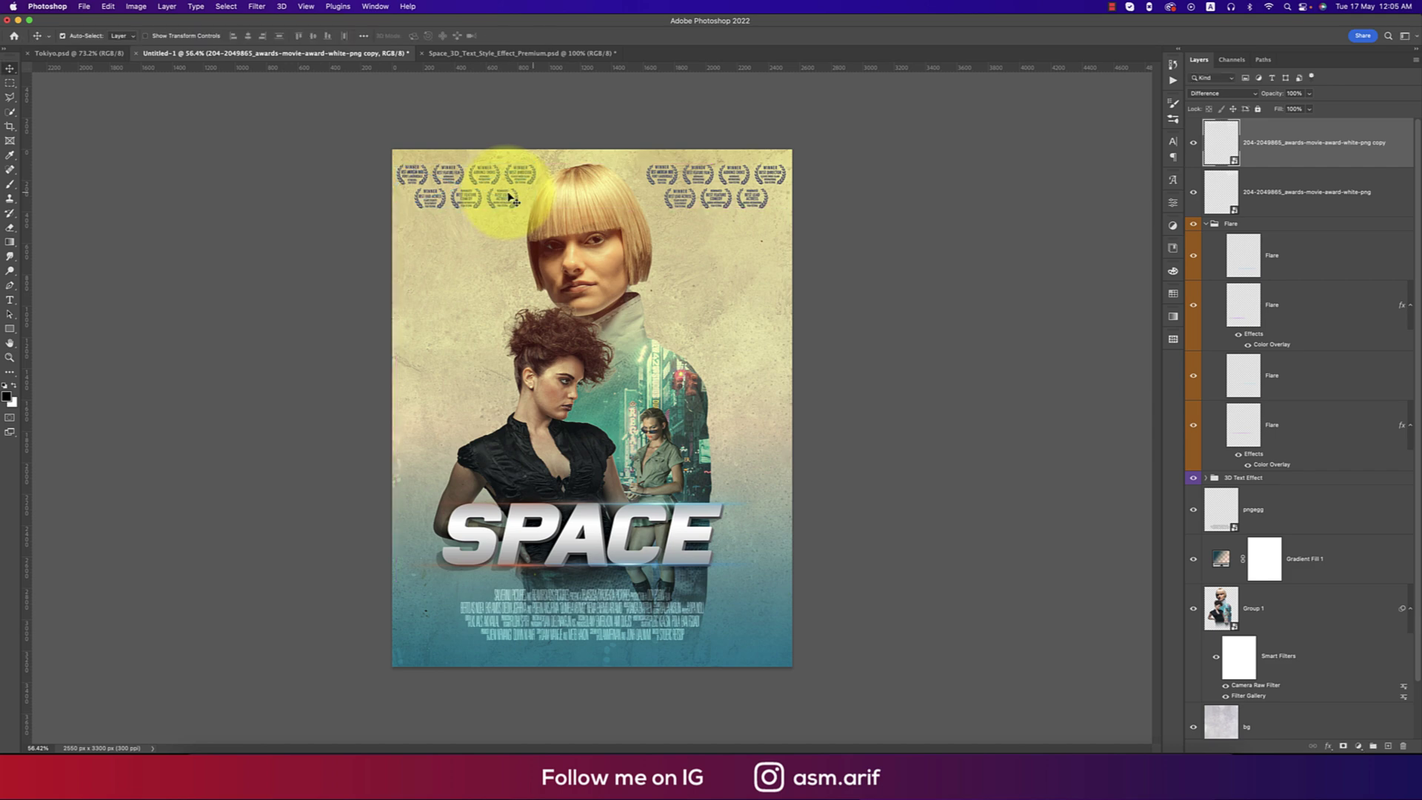
Group the two awards layers and name the group Award.
shift+click(1299, 194)
key(ctrl+g)
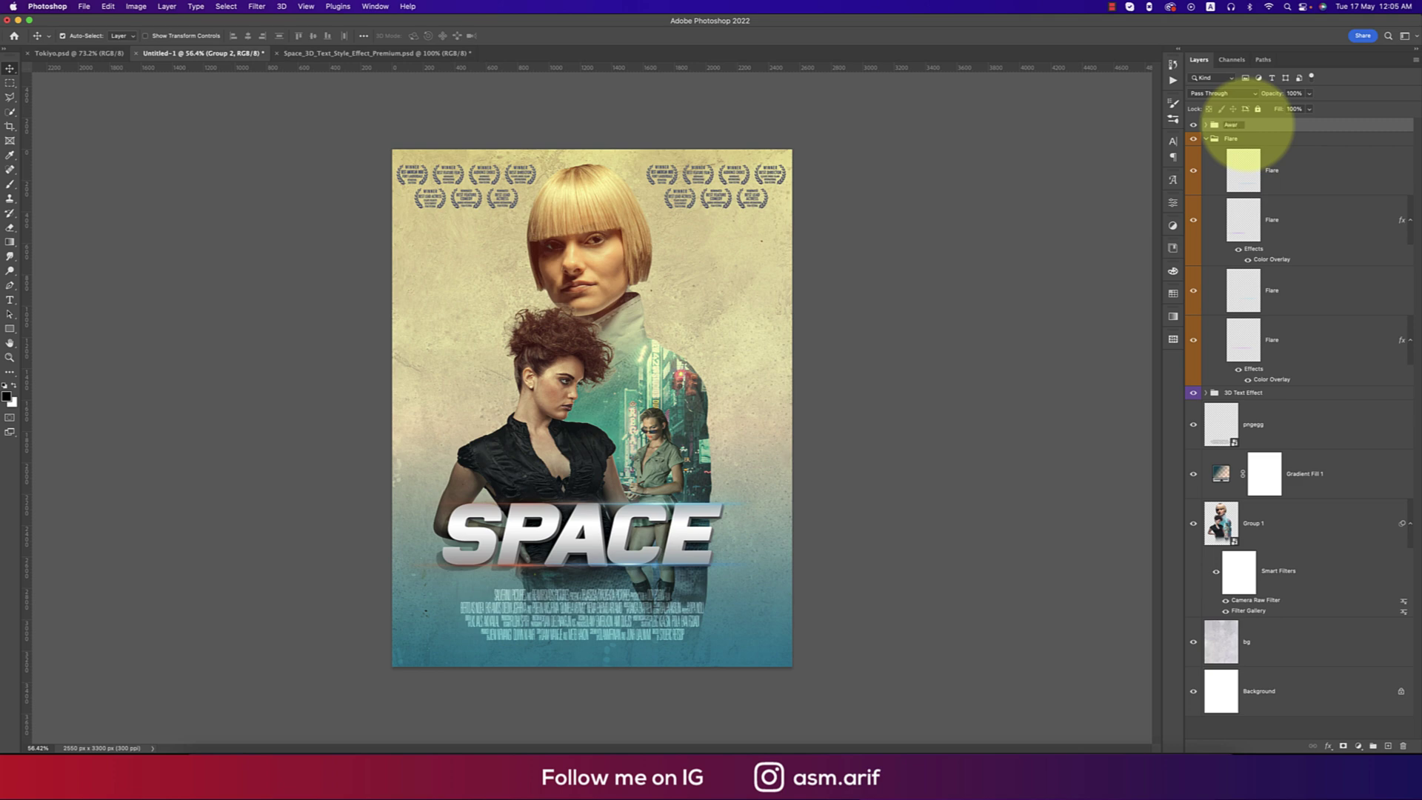
click(1250, 126)
text(Award)
key(Return)
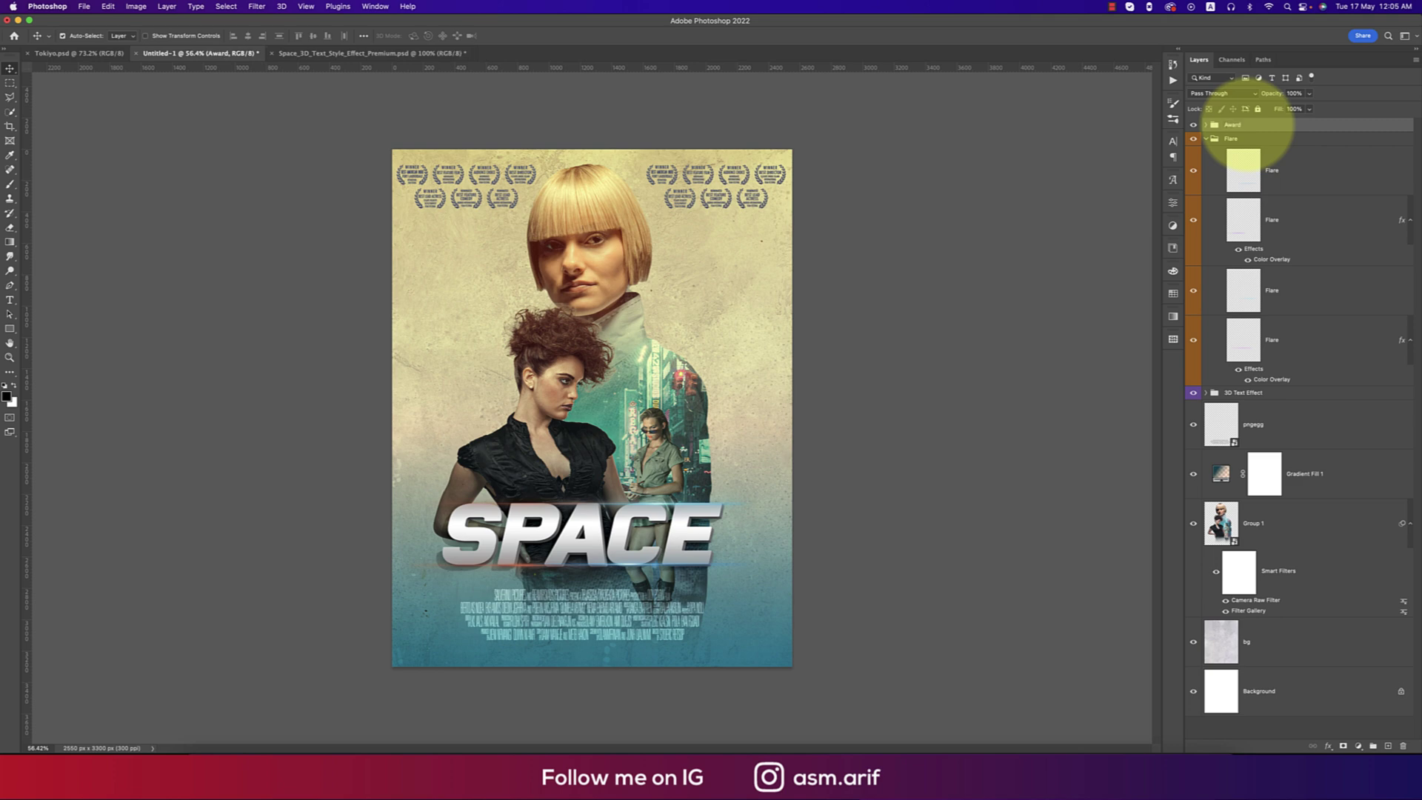
Collapse the Flare group, combine it with the 3D Text Effect group in a new group and name that group Text.
click(1206, 139)
click(1247, 139)
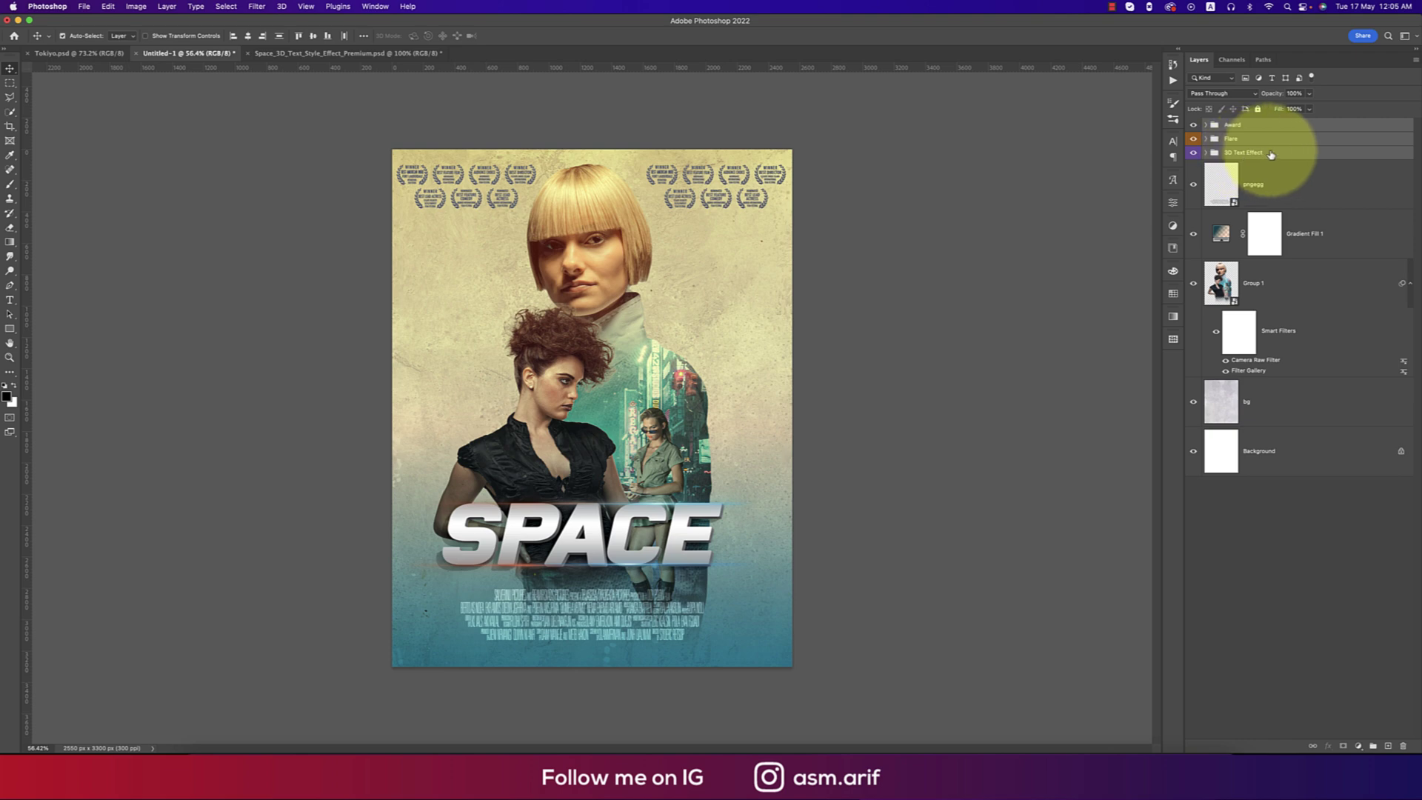
click(1268, 152)
click(1276, 141)
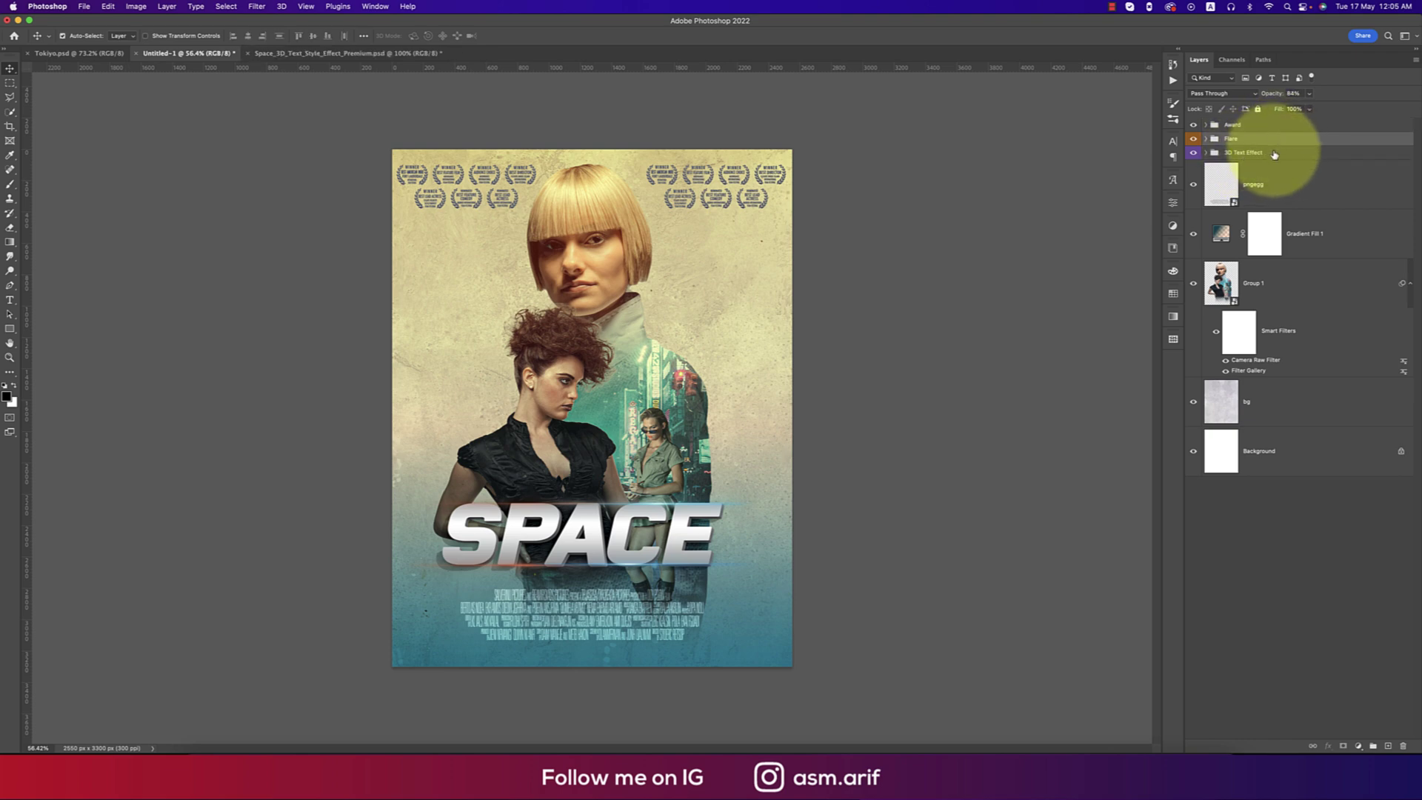
shift+click(1275, 153)
key(cmd+g)
double_click(1242, 139)
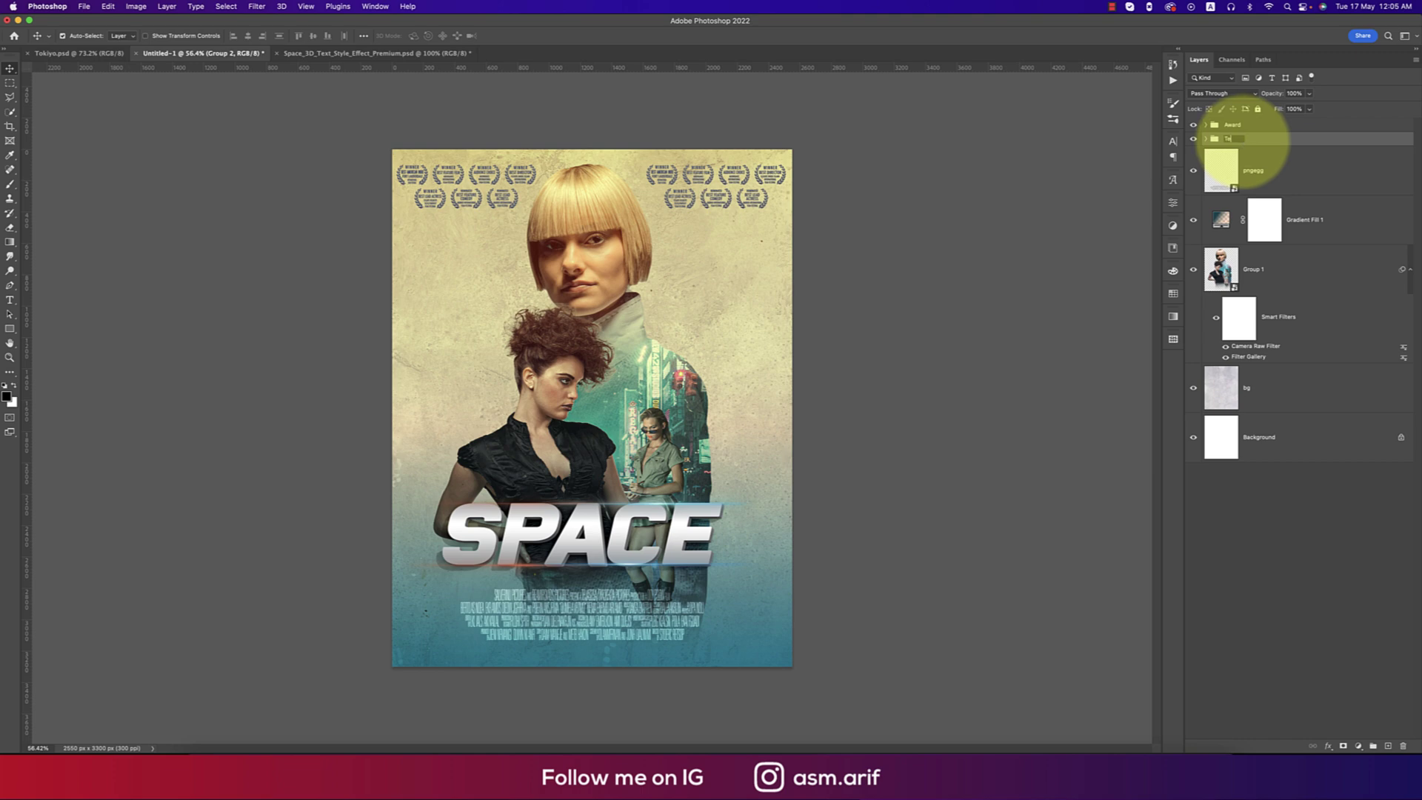
key(Return)
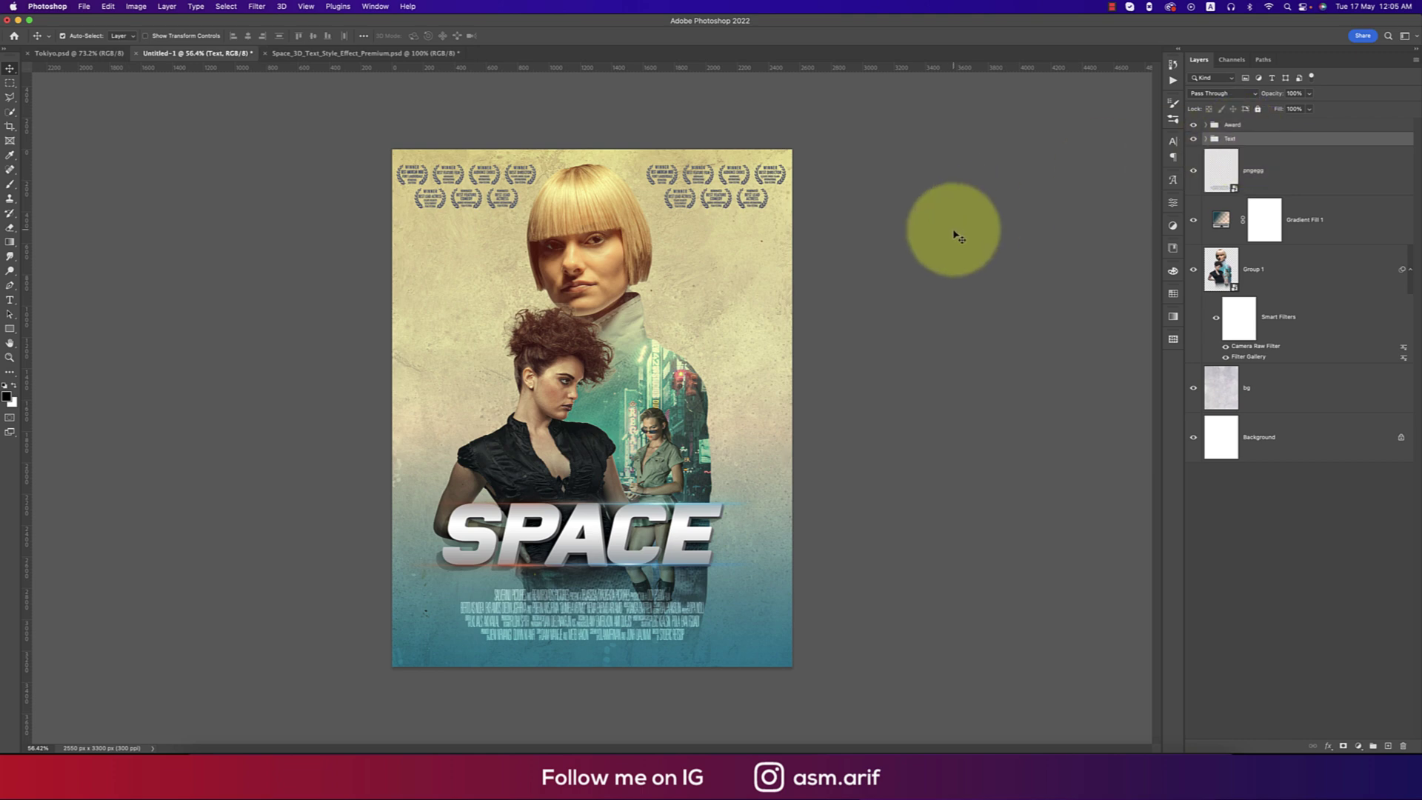
Scale the Award group down slightly and centre it horizontally on the whole canvas.
click(1229, 126)
key(super+t)
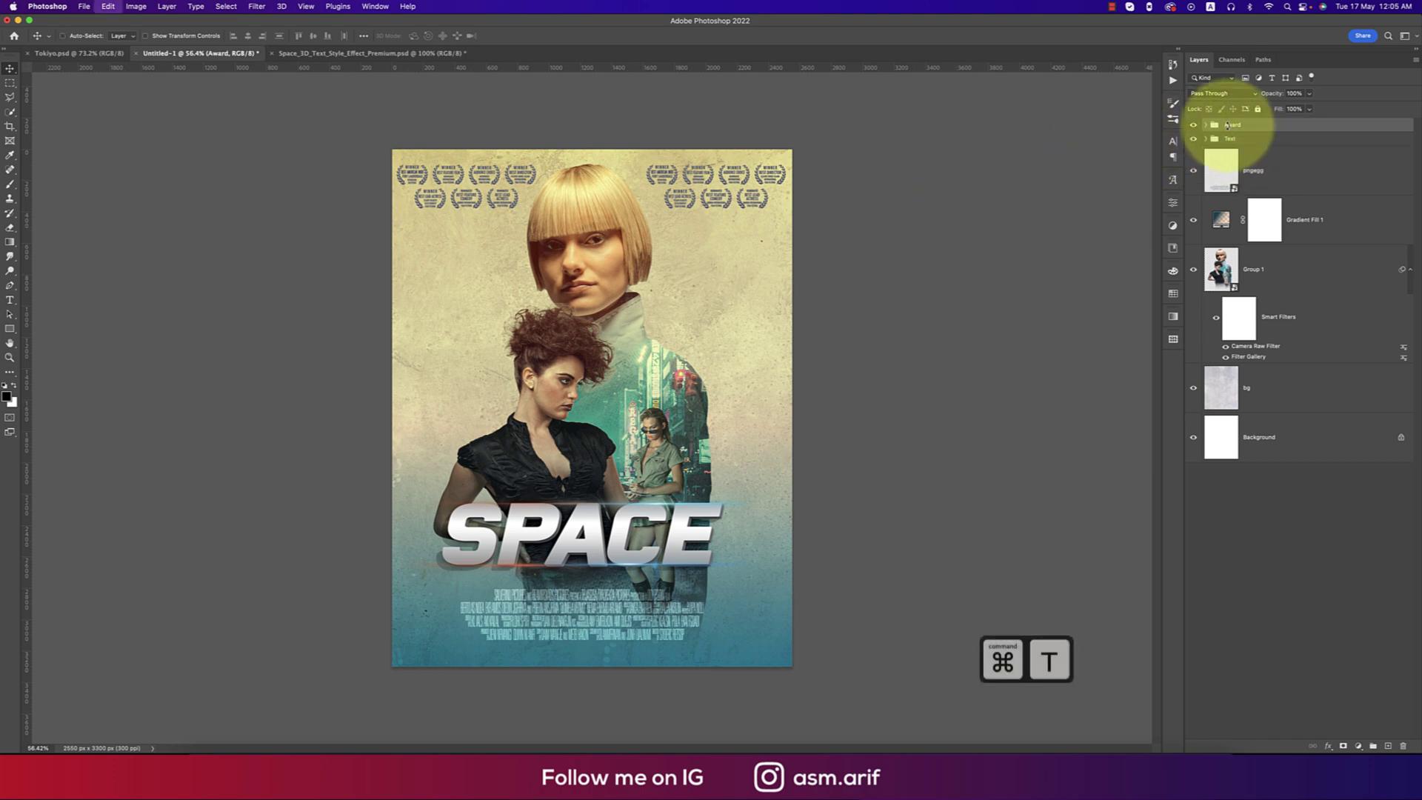
drag(591, 211, 593, 203)
key(Return)
key(super+a)
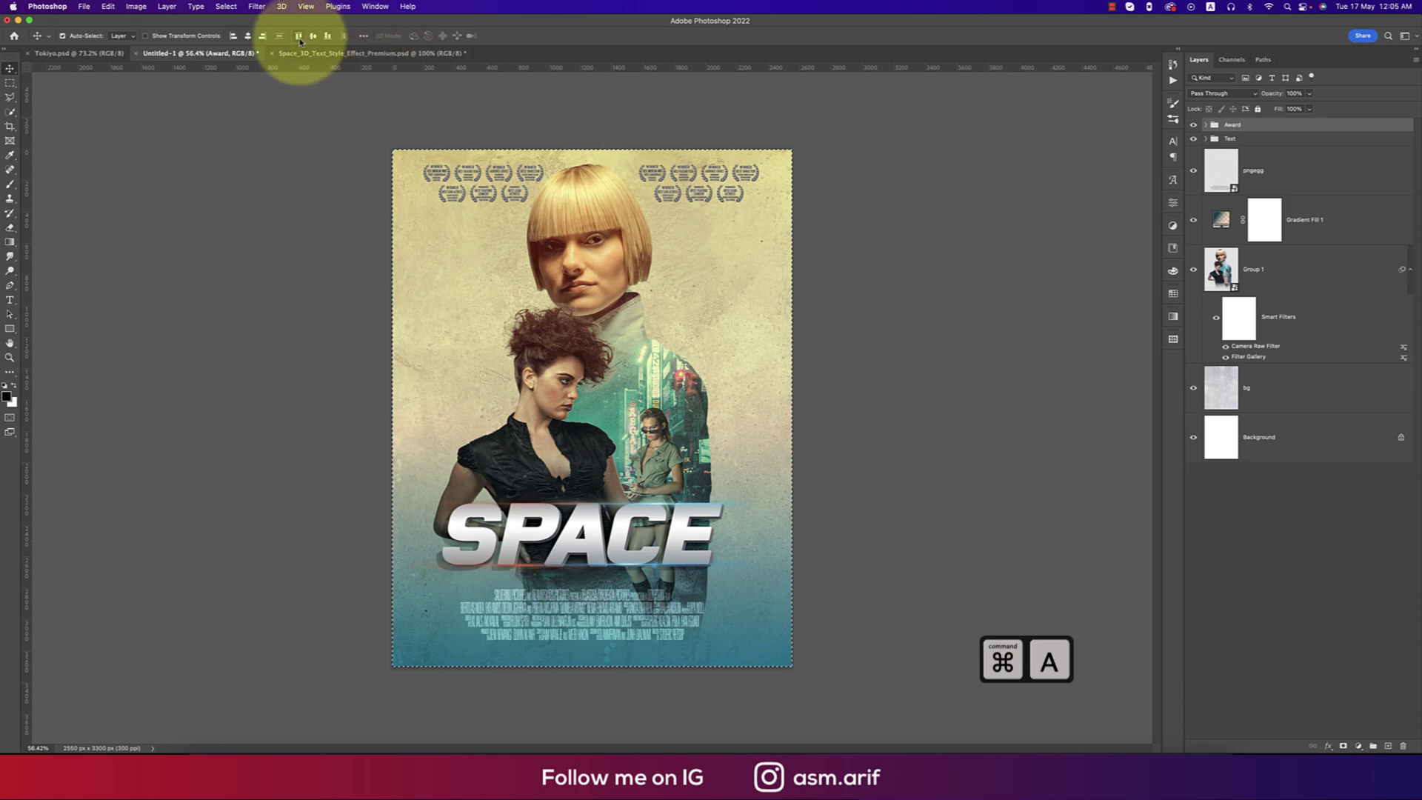
click(249, 35)
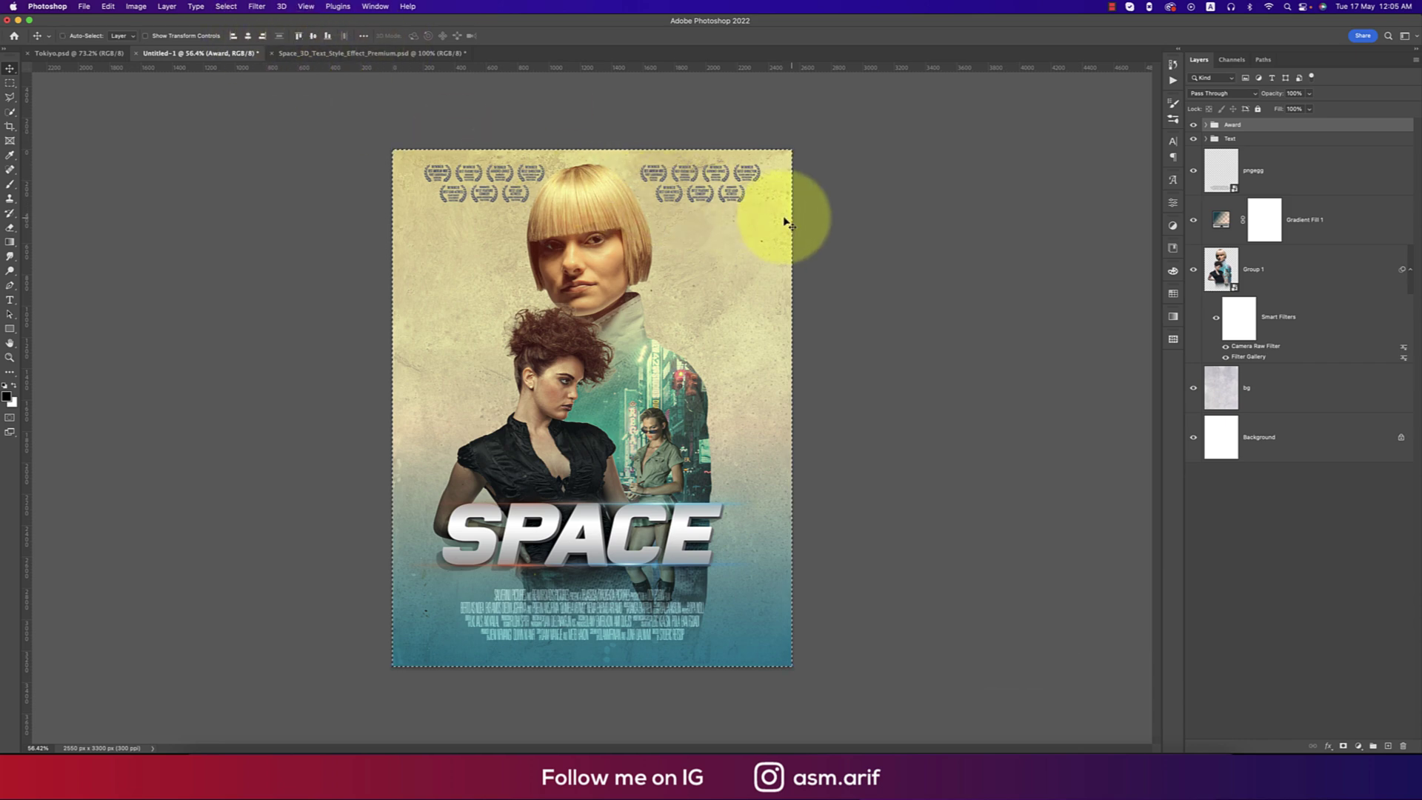
key(super+d)
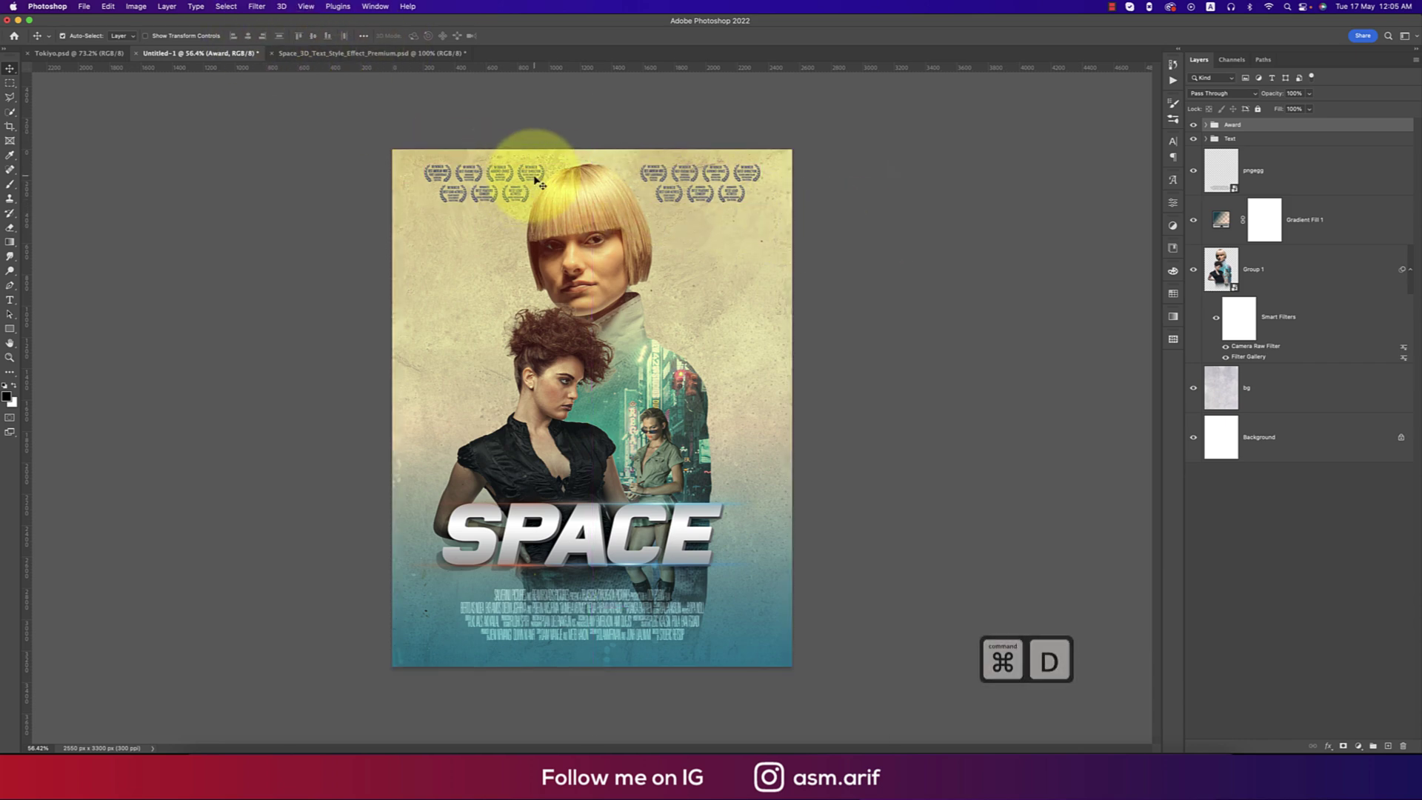
Move the duplicate awards layer in the poster's upper-left corner slightly towards the left edge.
click(531, 181)
drag(530, 181, 521, 182)
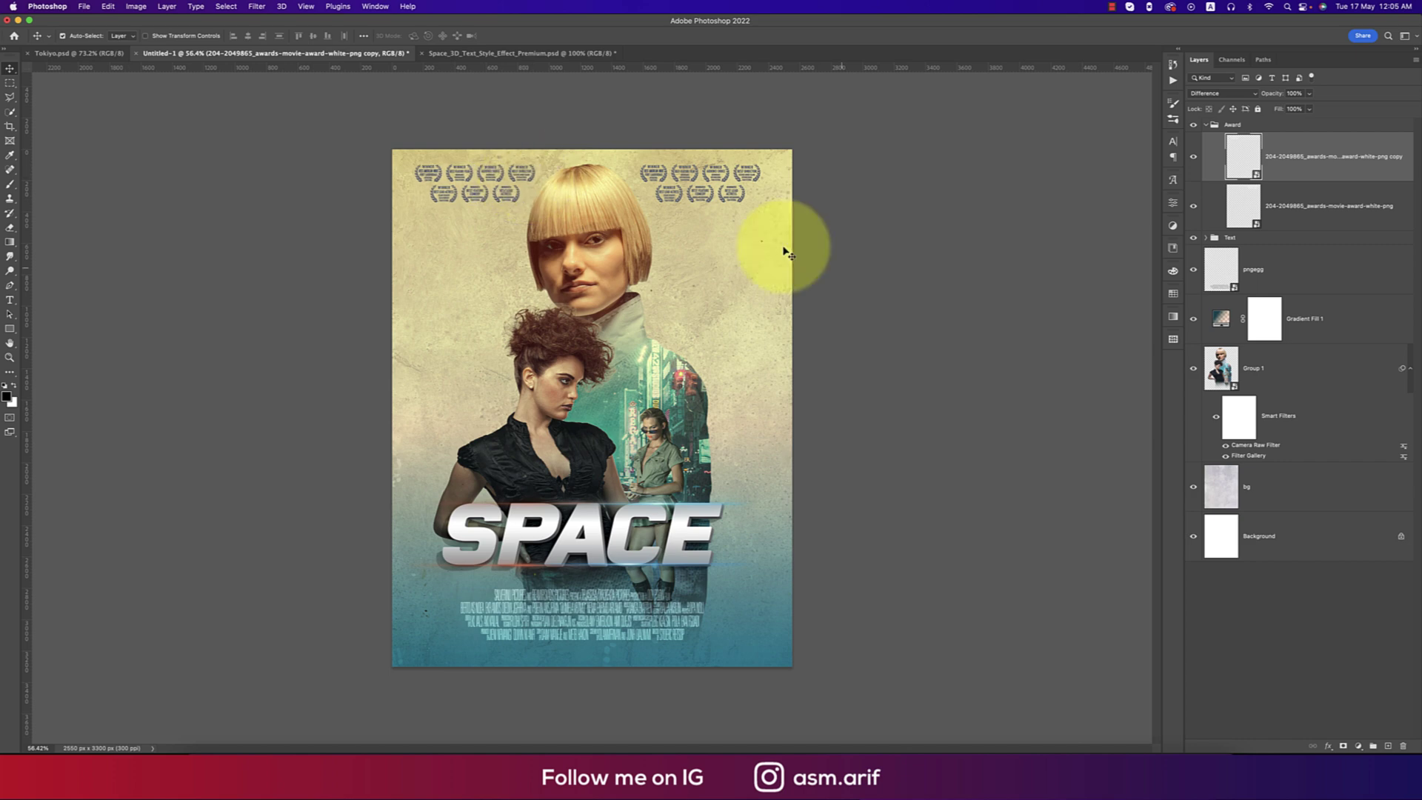
click(904, 294)
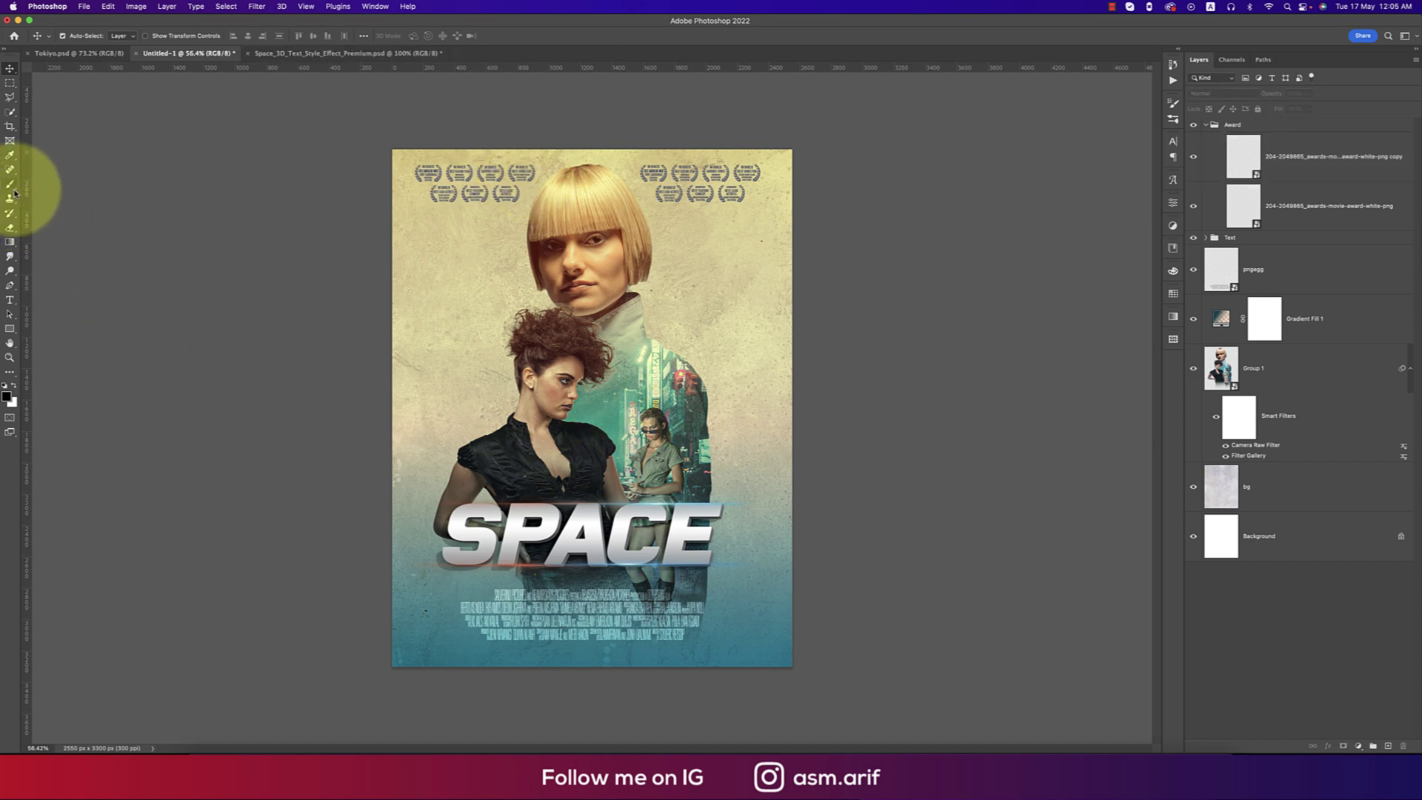
Start a new text layer just above the SPACE title and set its font to Poppins Bold.
click(10, 300)
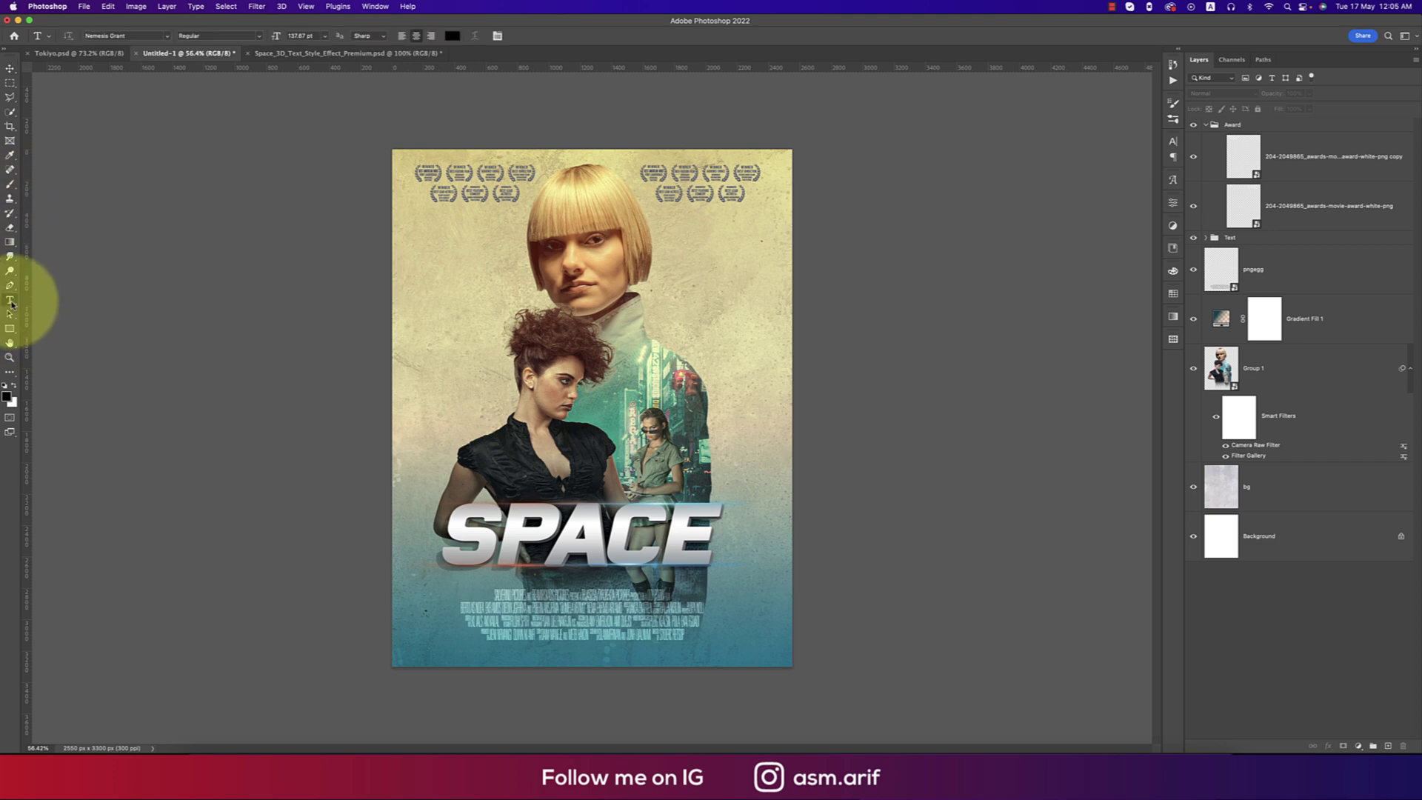
click(517, 477)
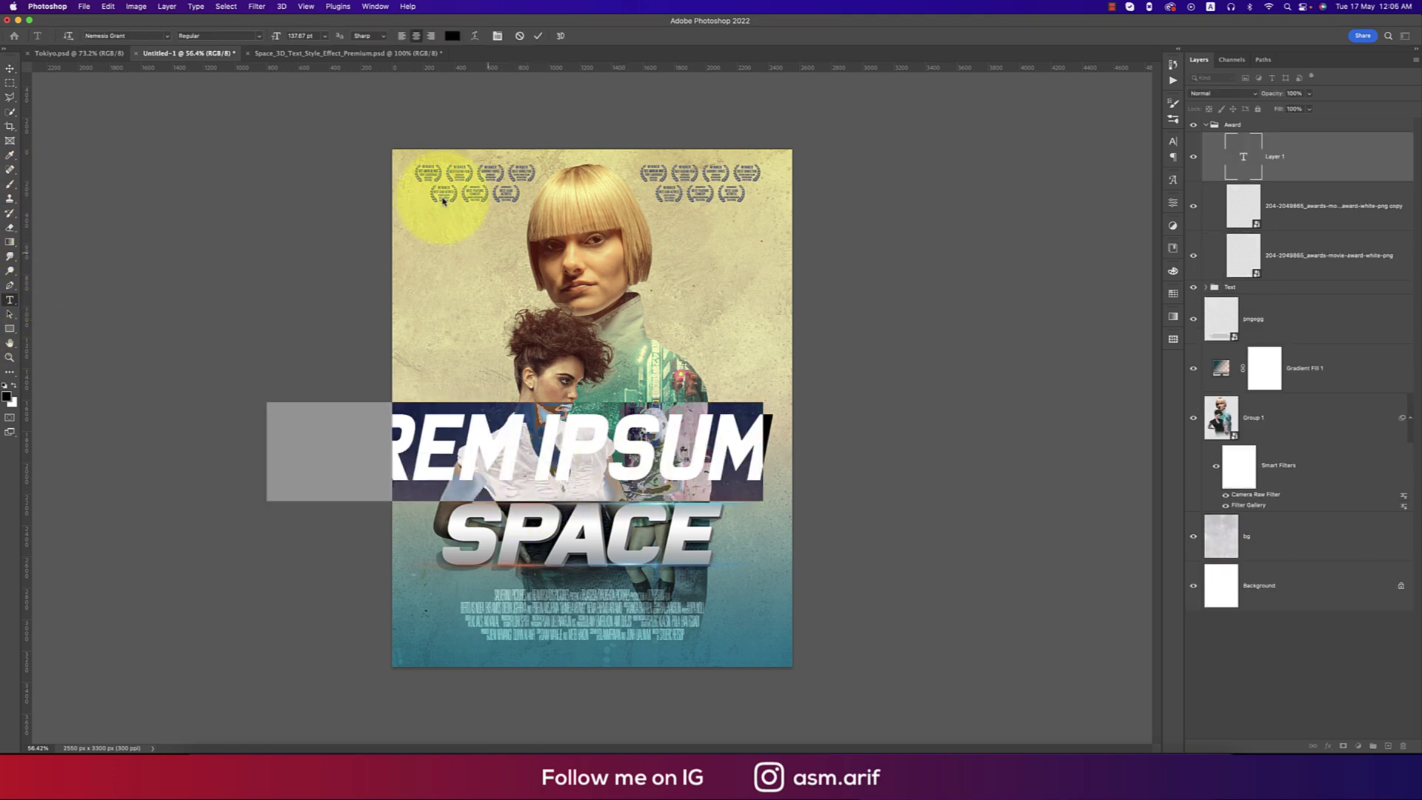
click(167, 37)
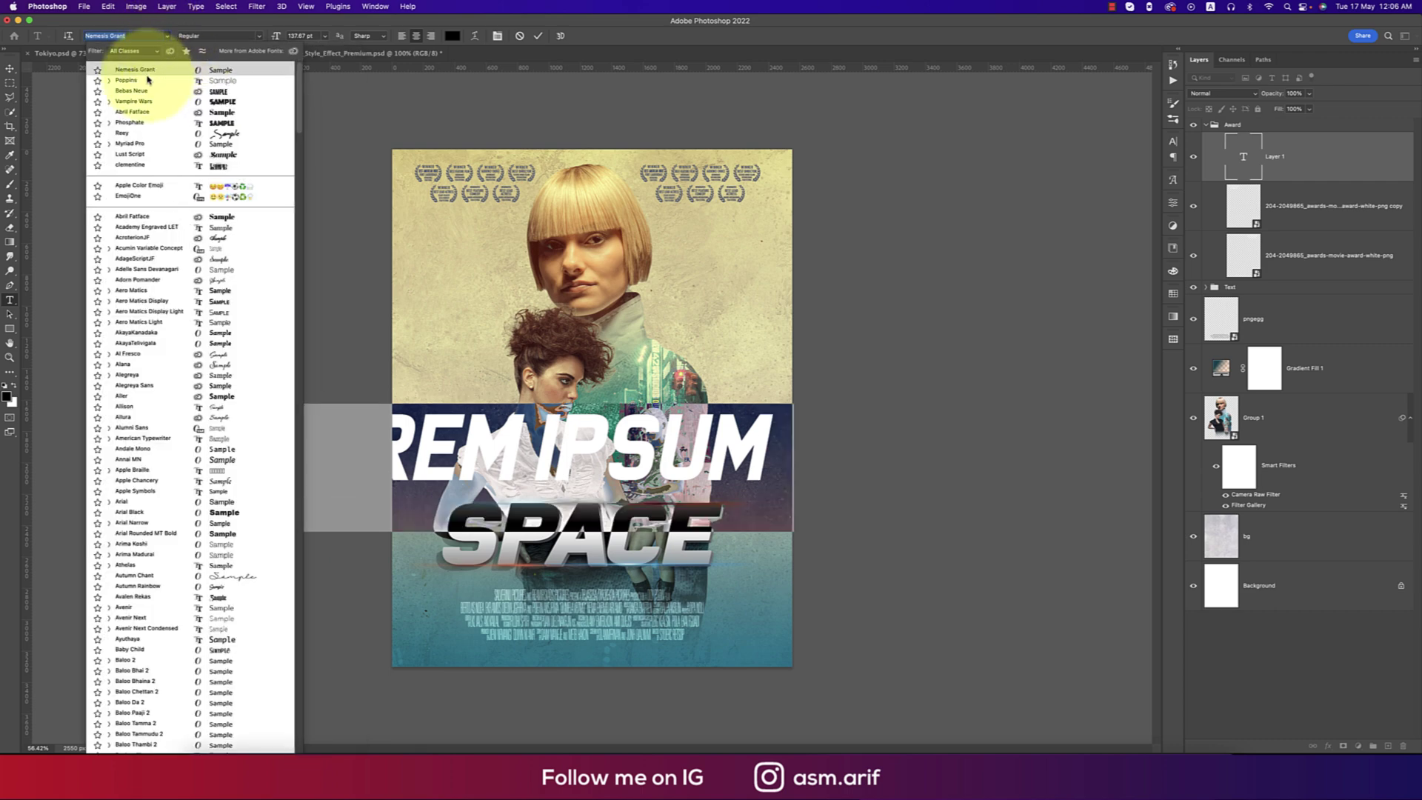
click(110, 81)
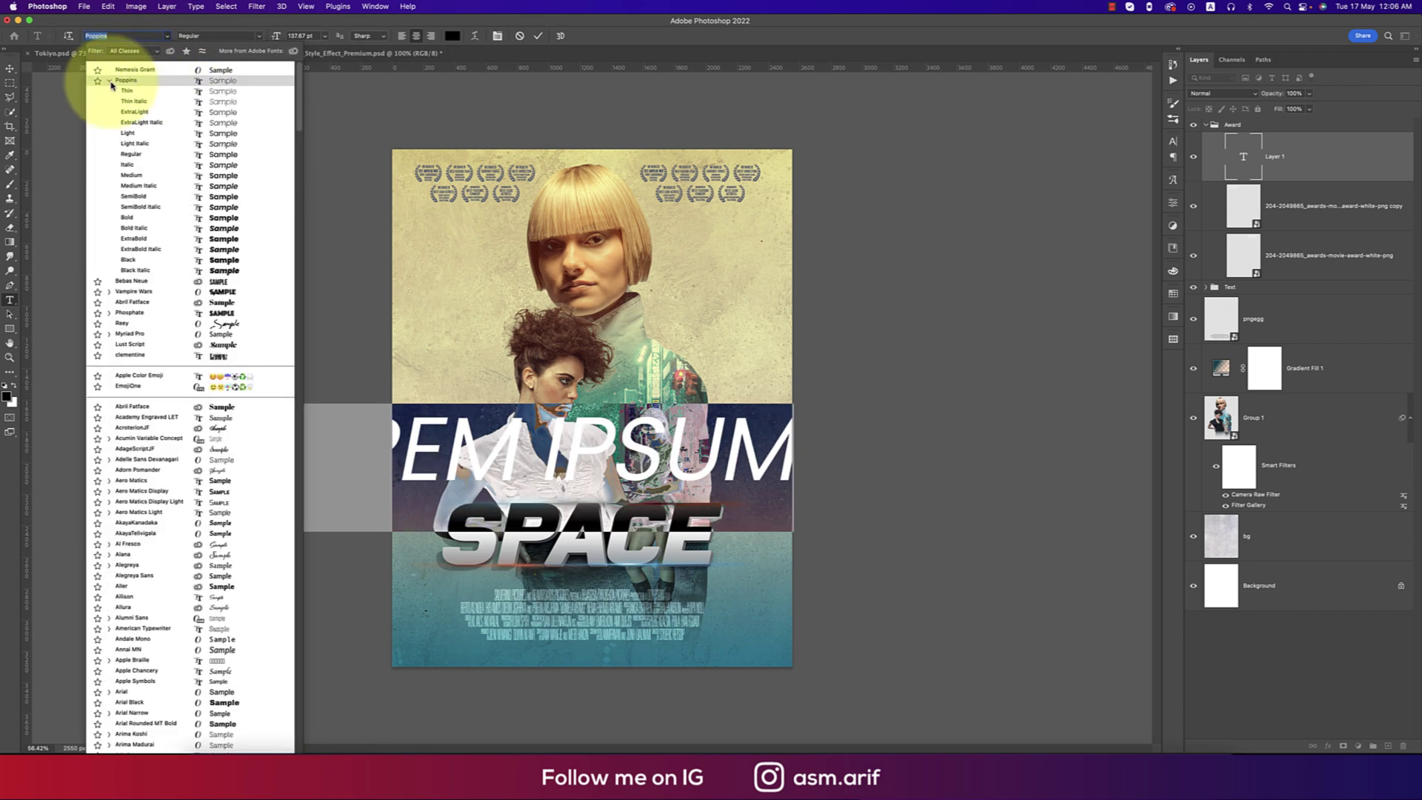
click(214, 218)
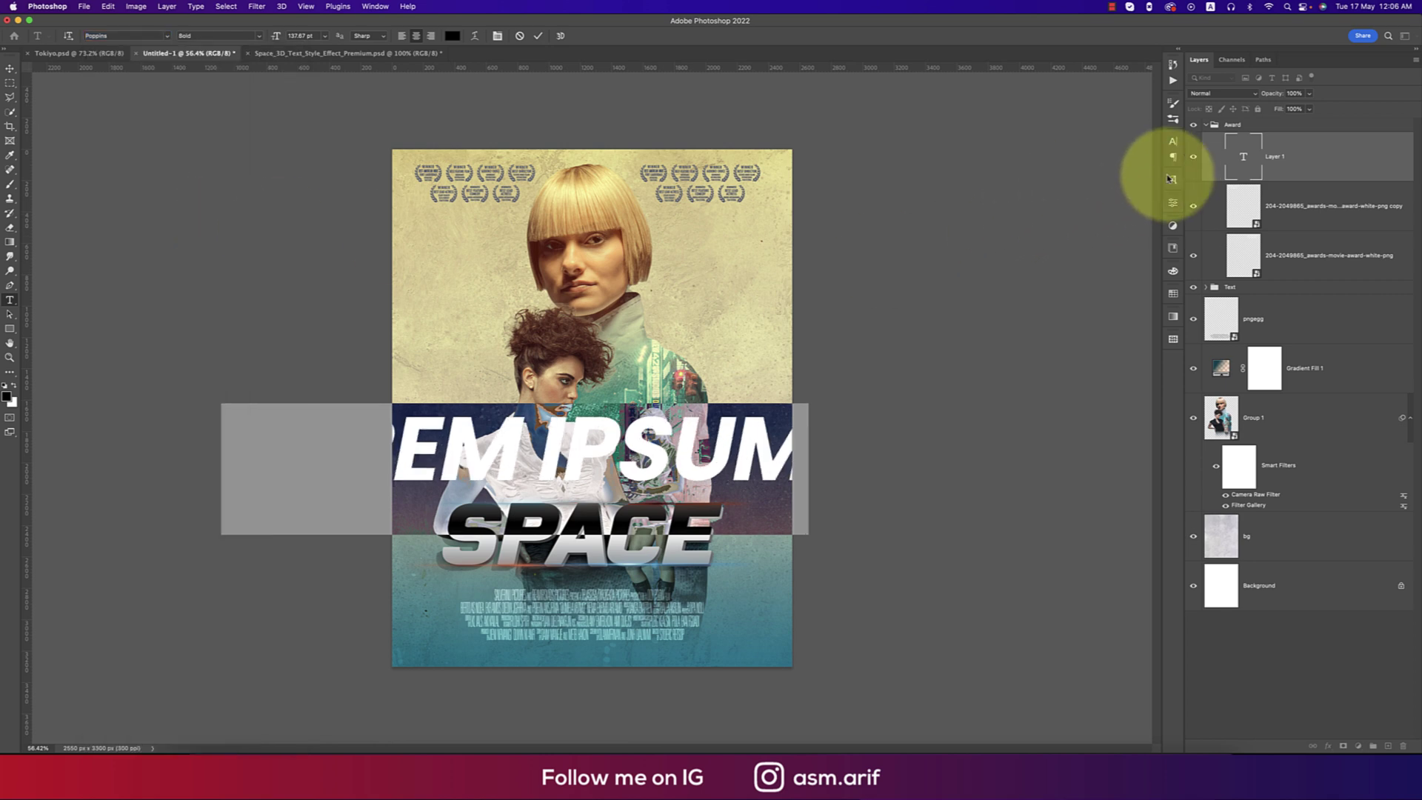
Turn off faux italic for the new text and set its size to 16 pt.
click(1173, 140)
click(1066, 222)
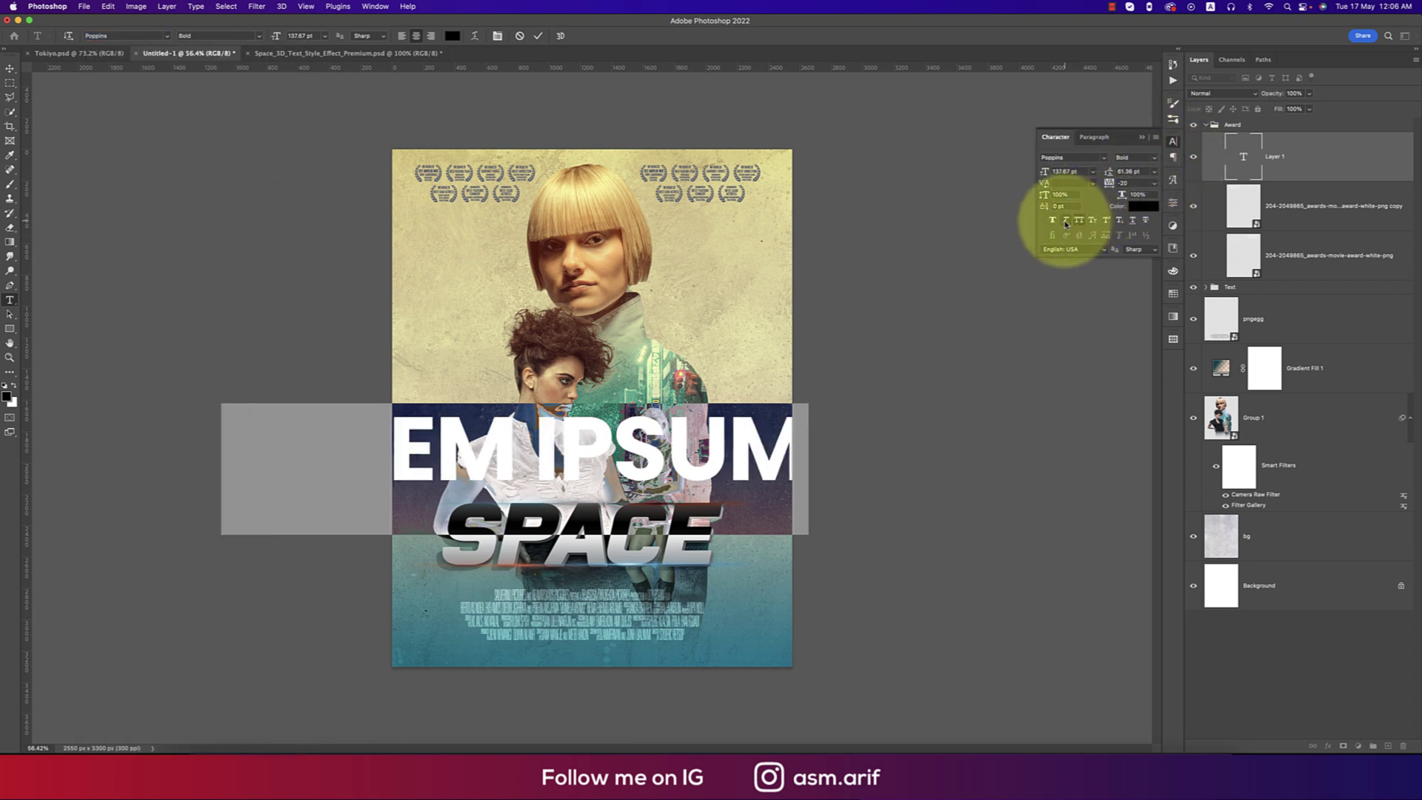
click(1093, 171)
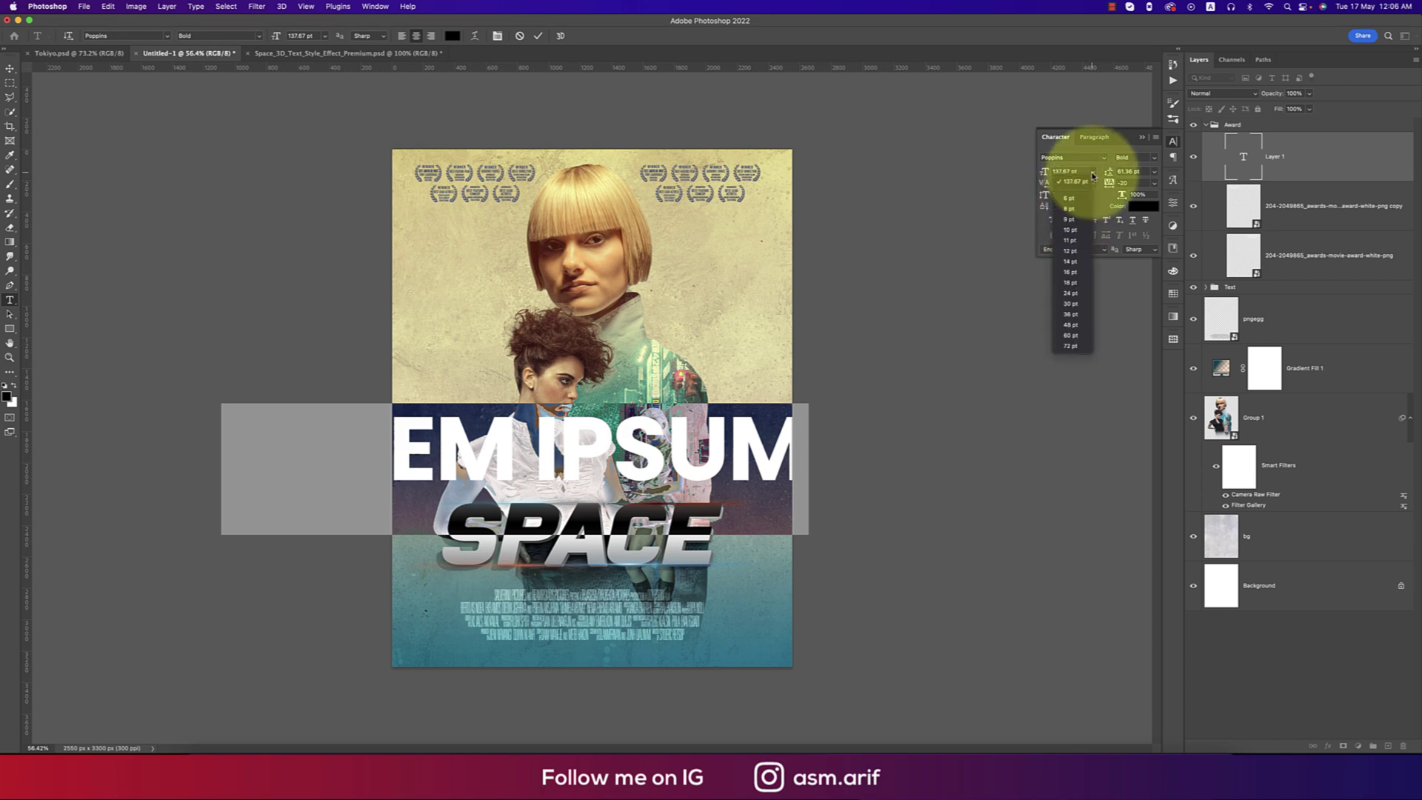
click(1071, 273)
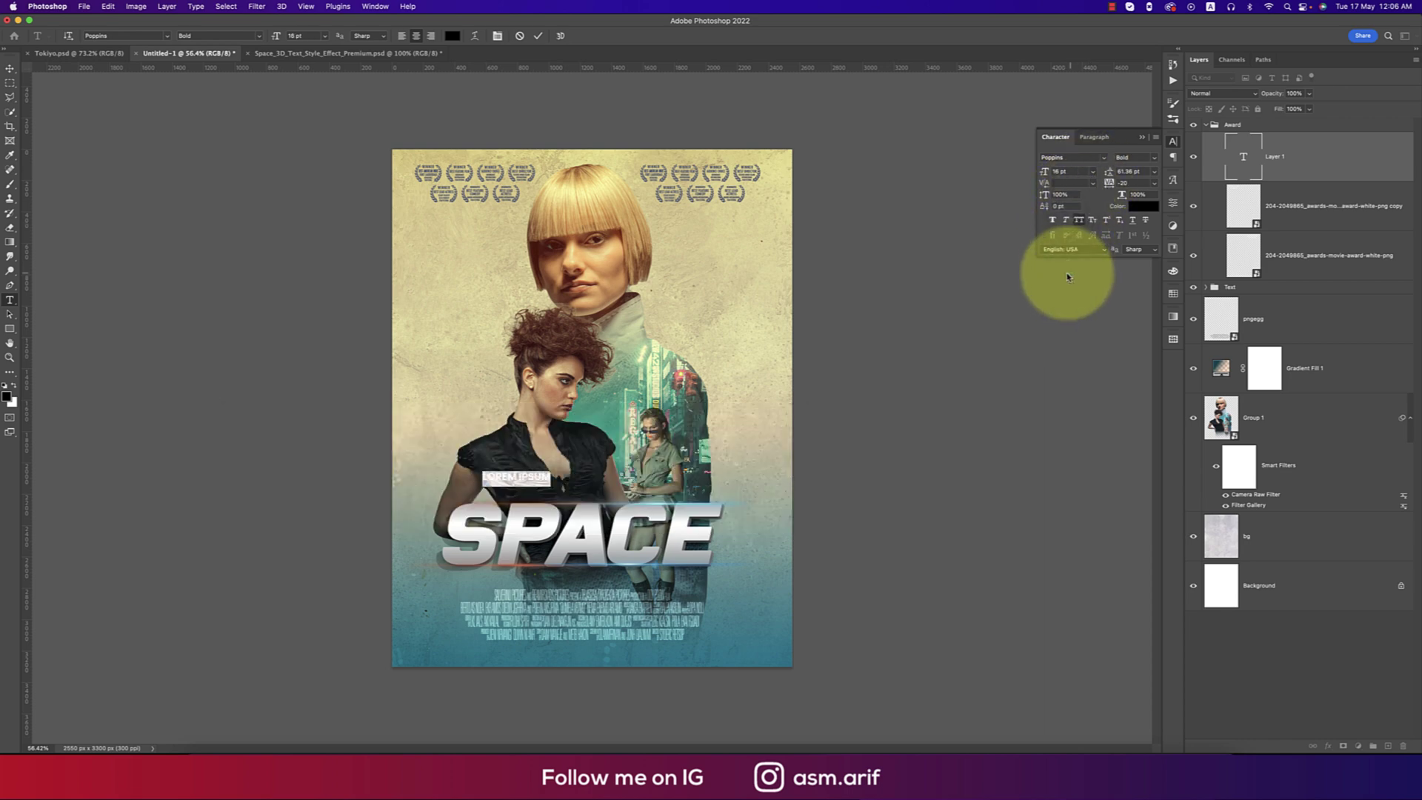
Colour all of the new text white (R 255, G 255, B 255).
key(super+a)
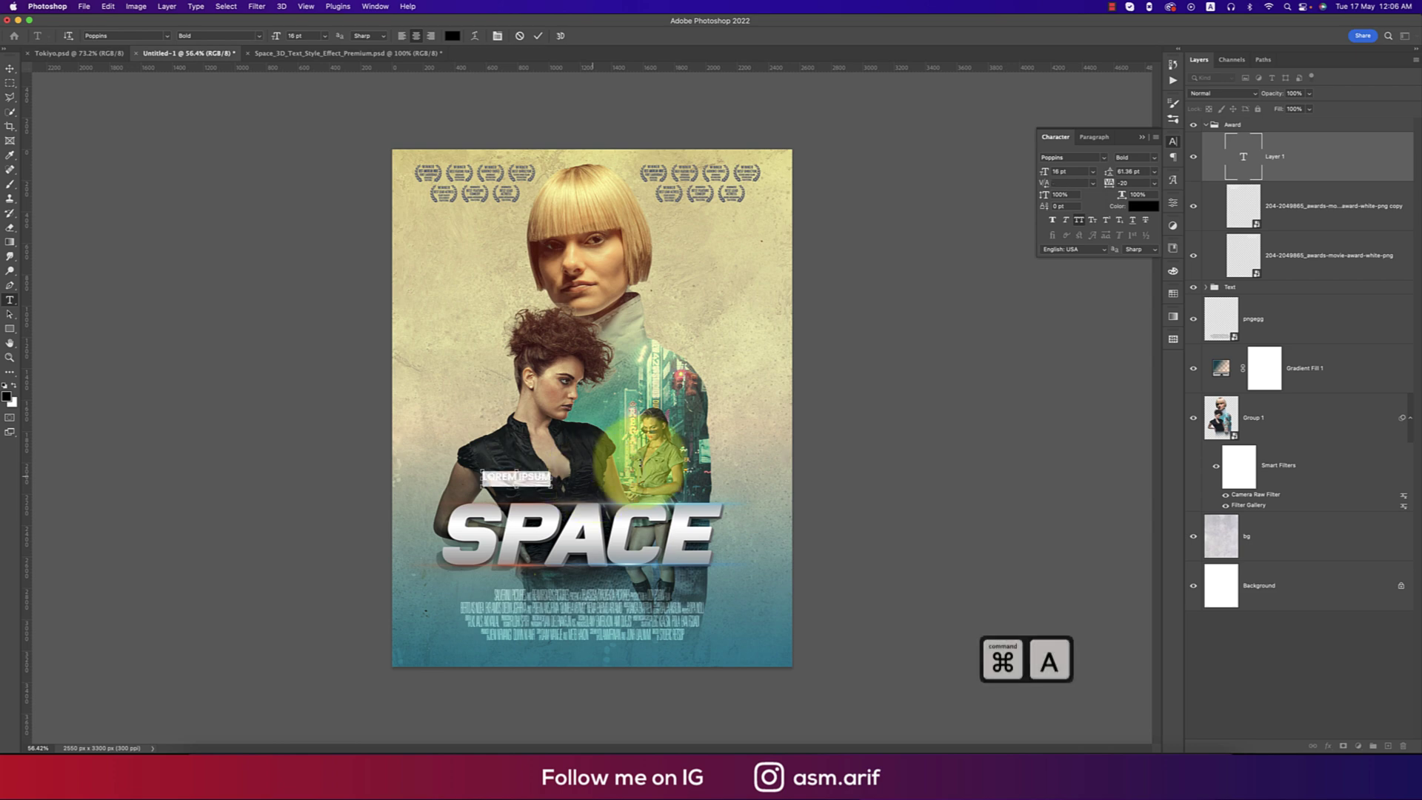
click(1143, 206)
drag(985, 254, 913, 222)
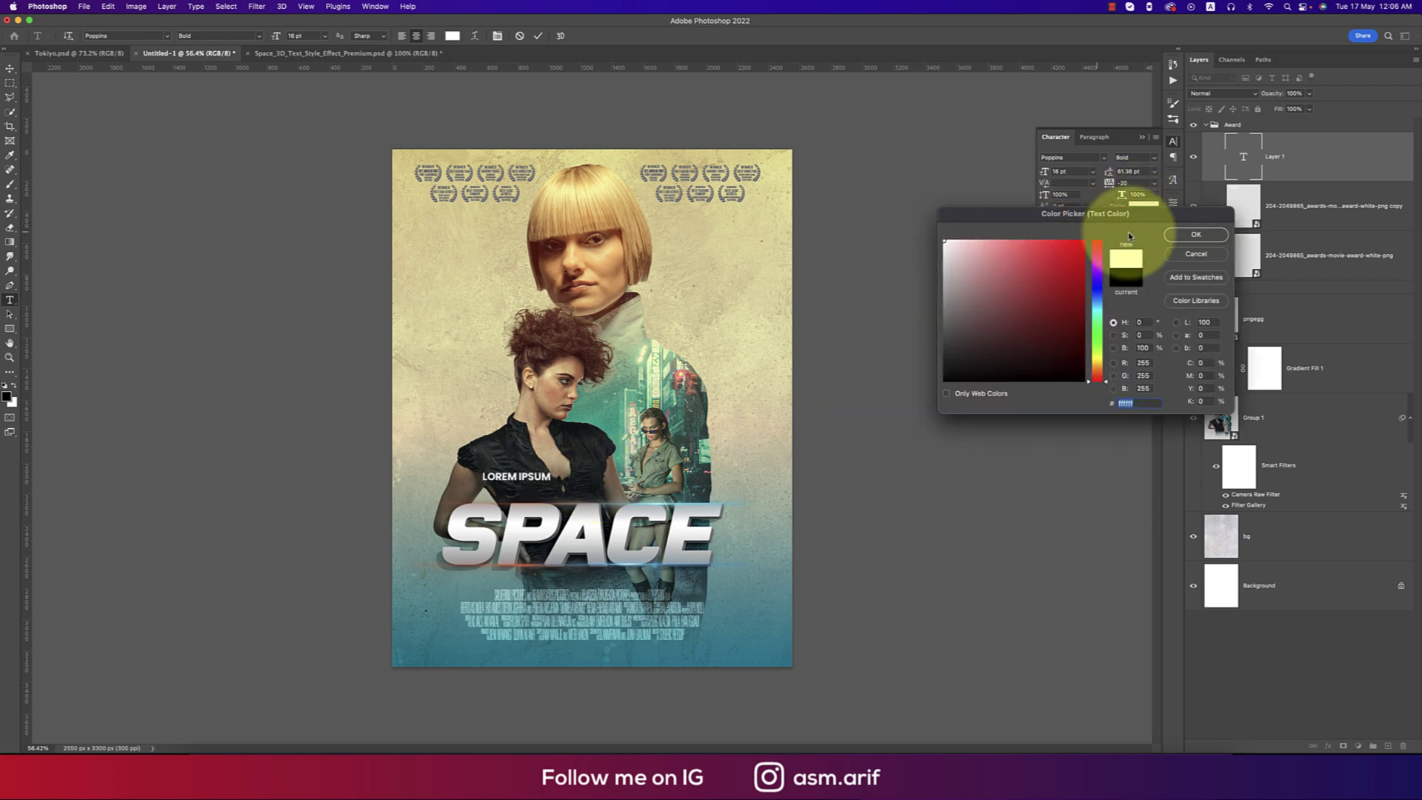
click(1196, 234)
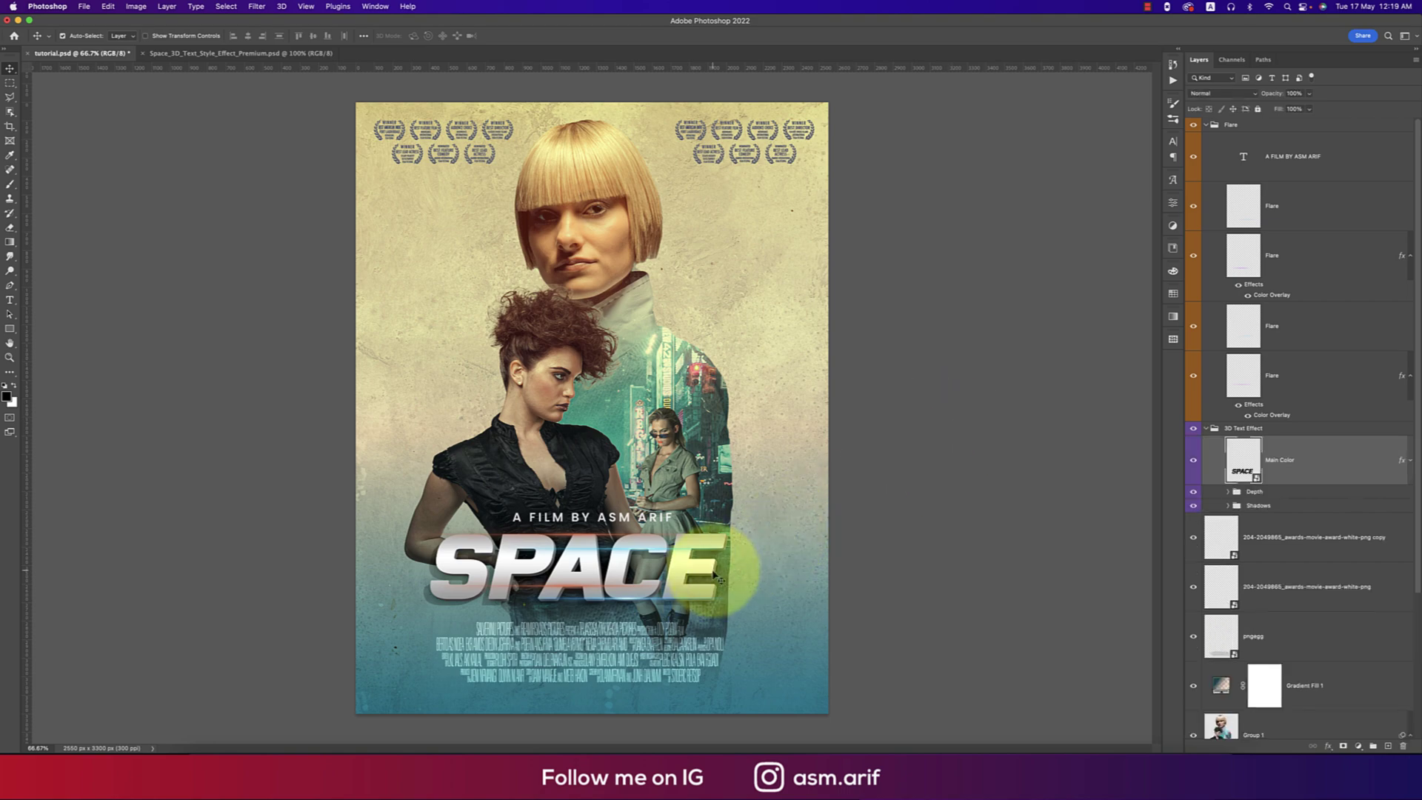
Open the contents of the Main Color smart object in the 3D Text Effect group and check its character settings.
click(1257, 483)
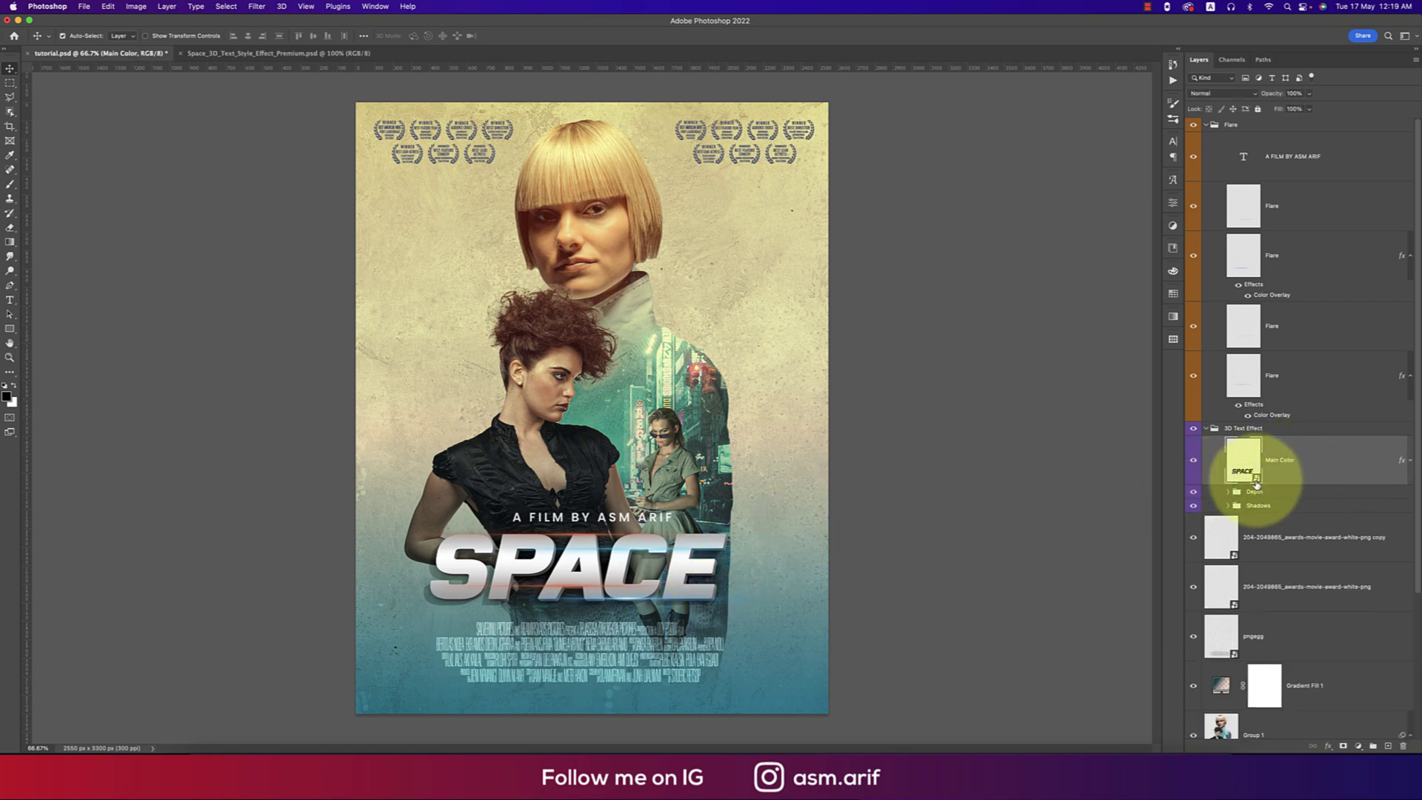
double_click(1257, 483)
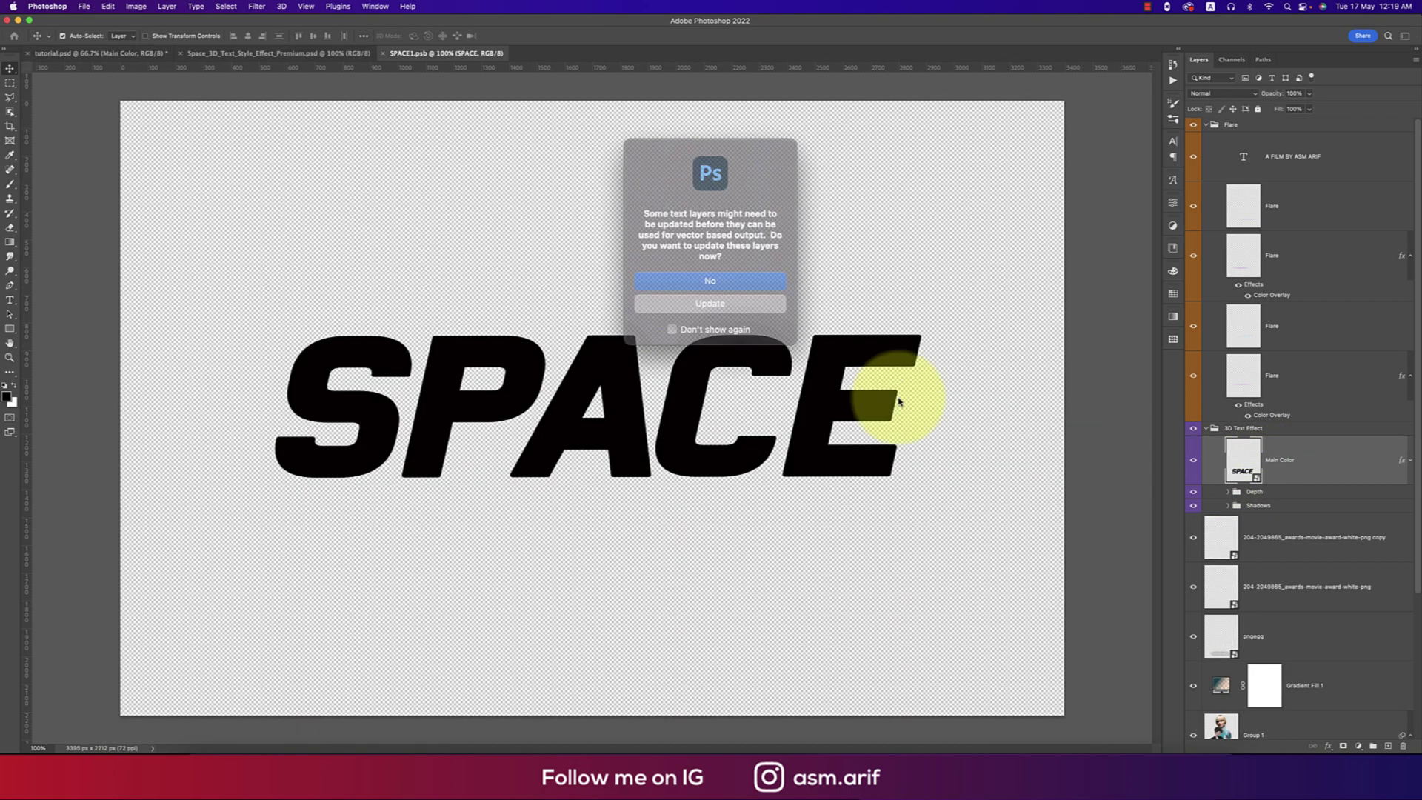
click(728, 282)
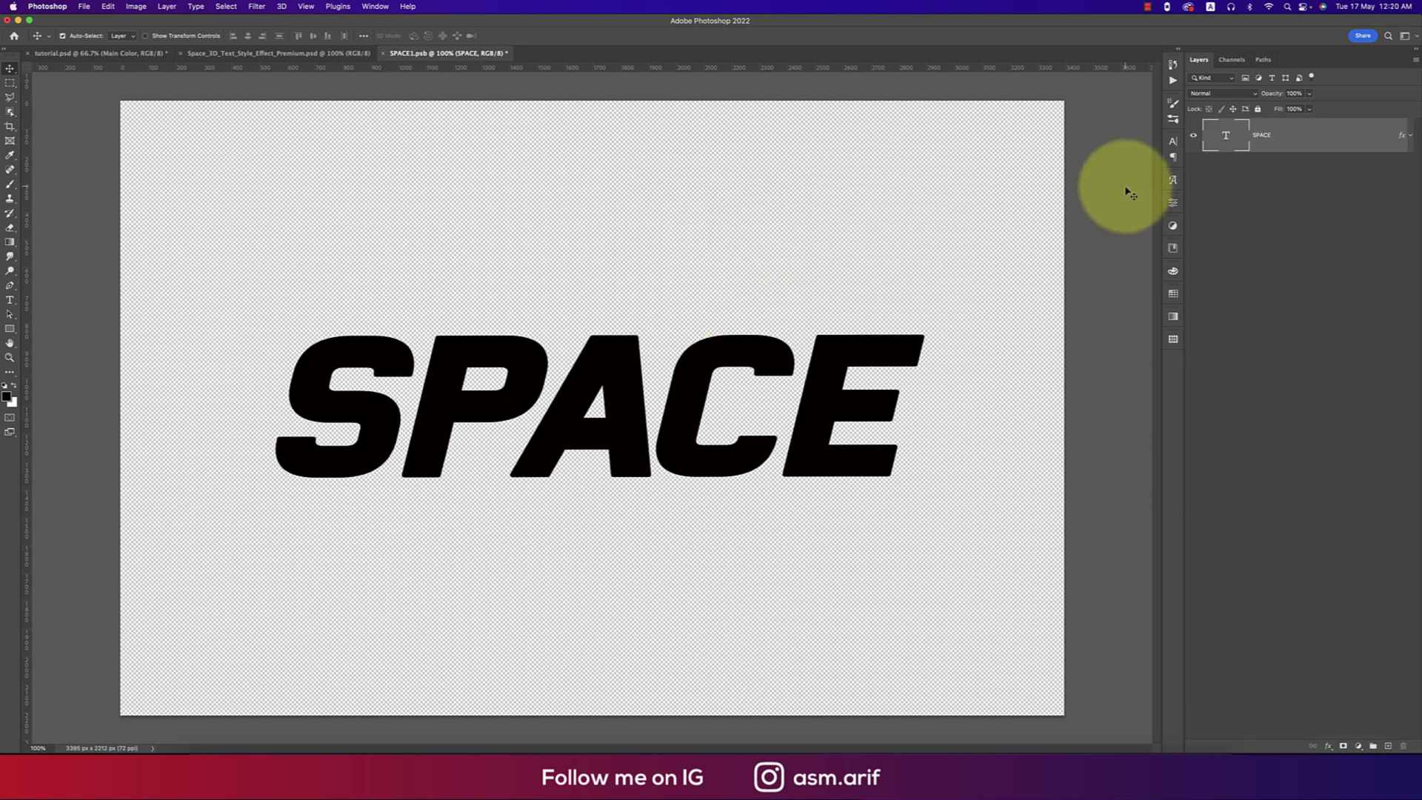
click(1173, 141)
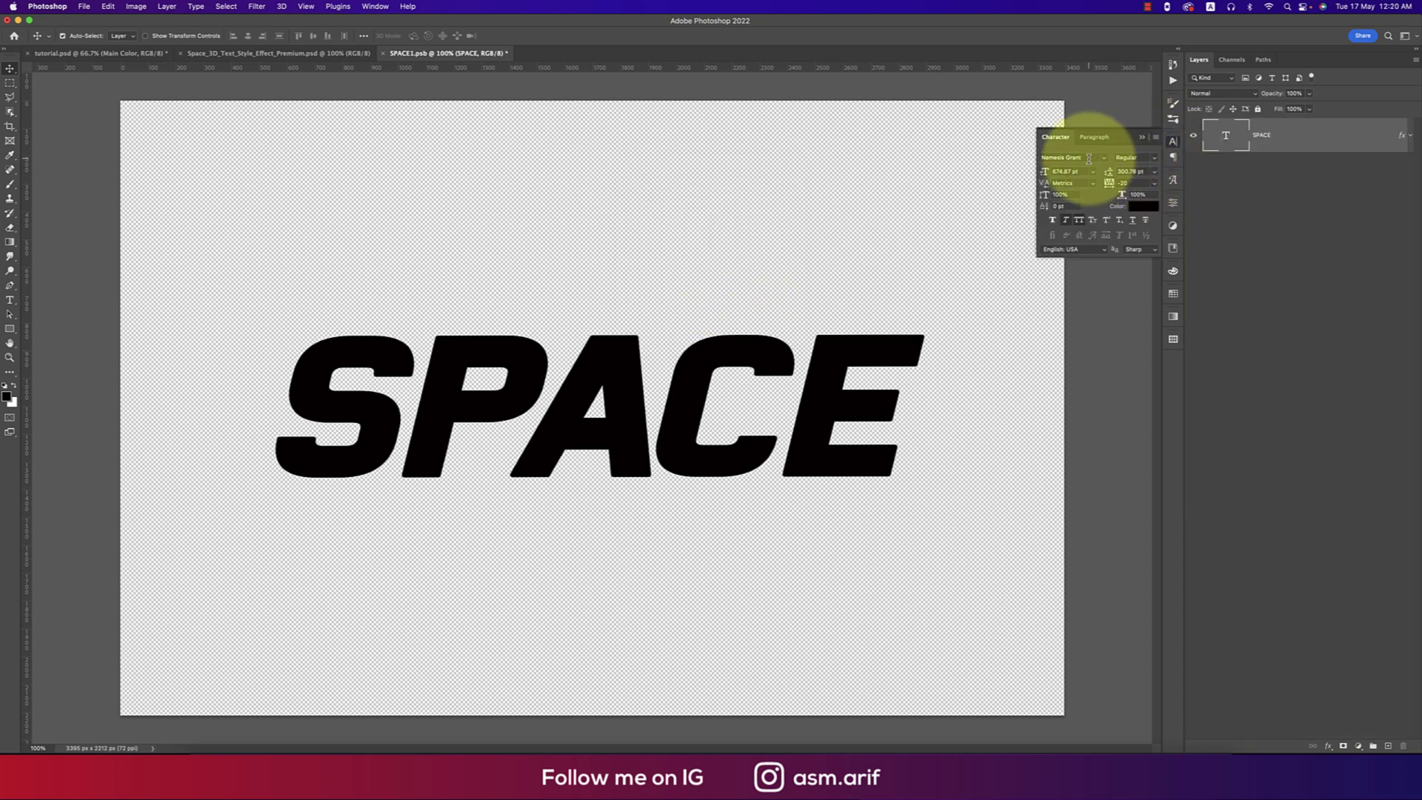
click(1173, 142)
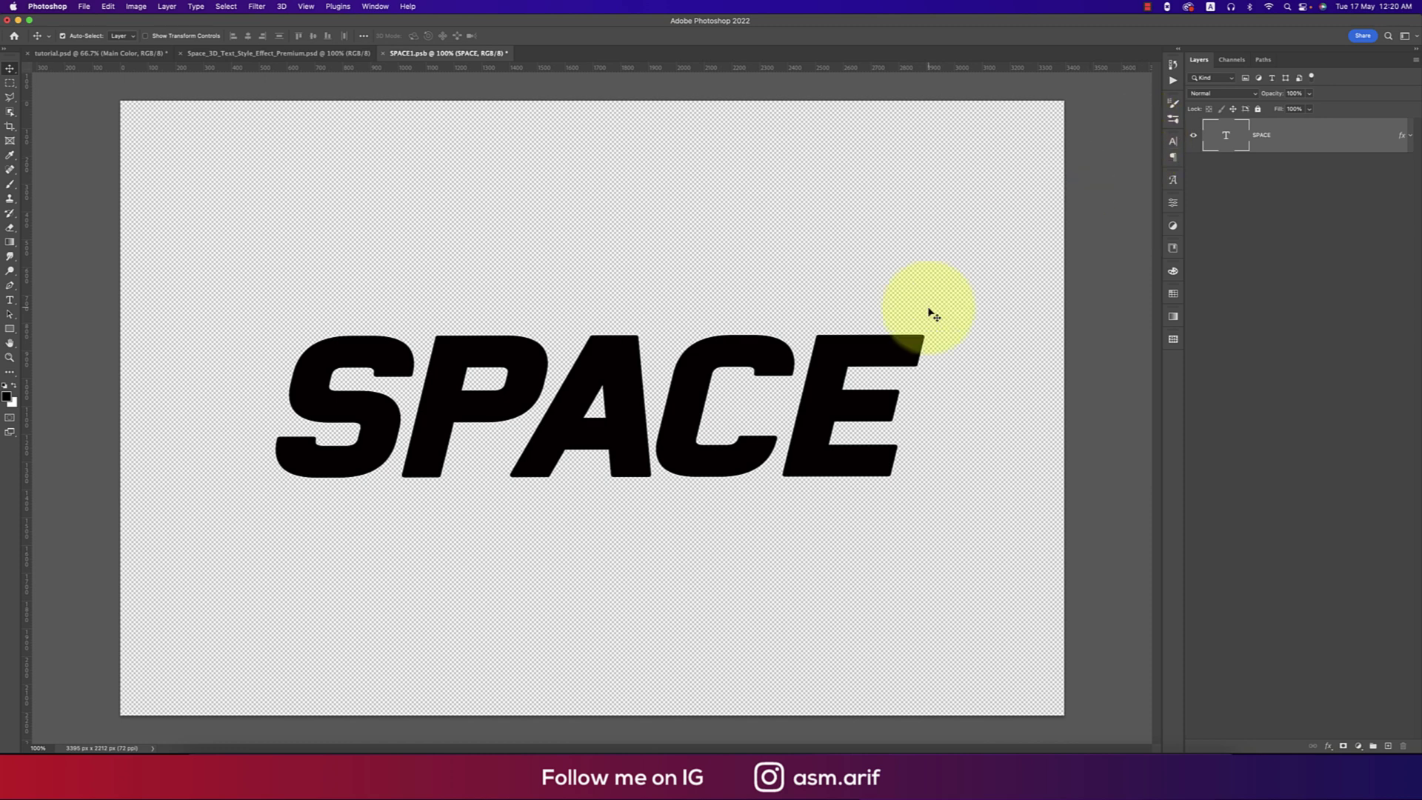
Replace the SPACE title text with TOKIYO, save the smart object and return to the tutorial.psd poster.
double_click(863, 398)
text(T)
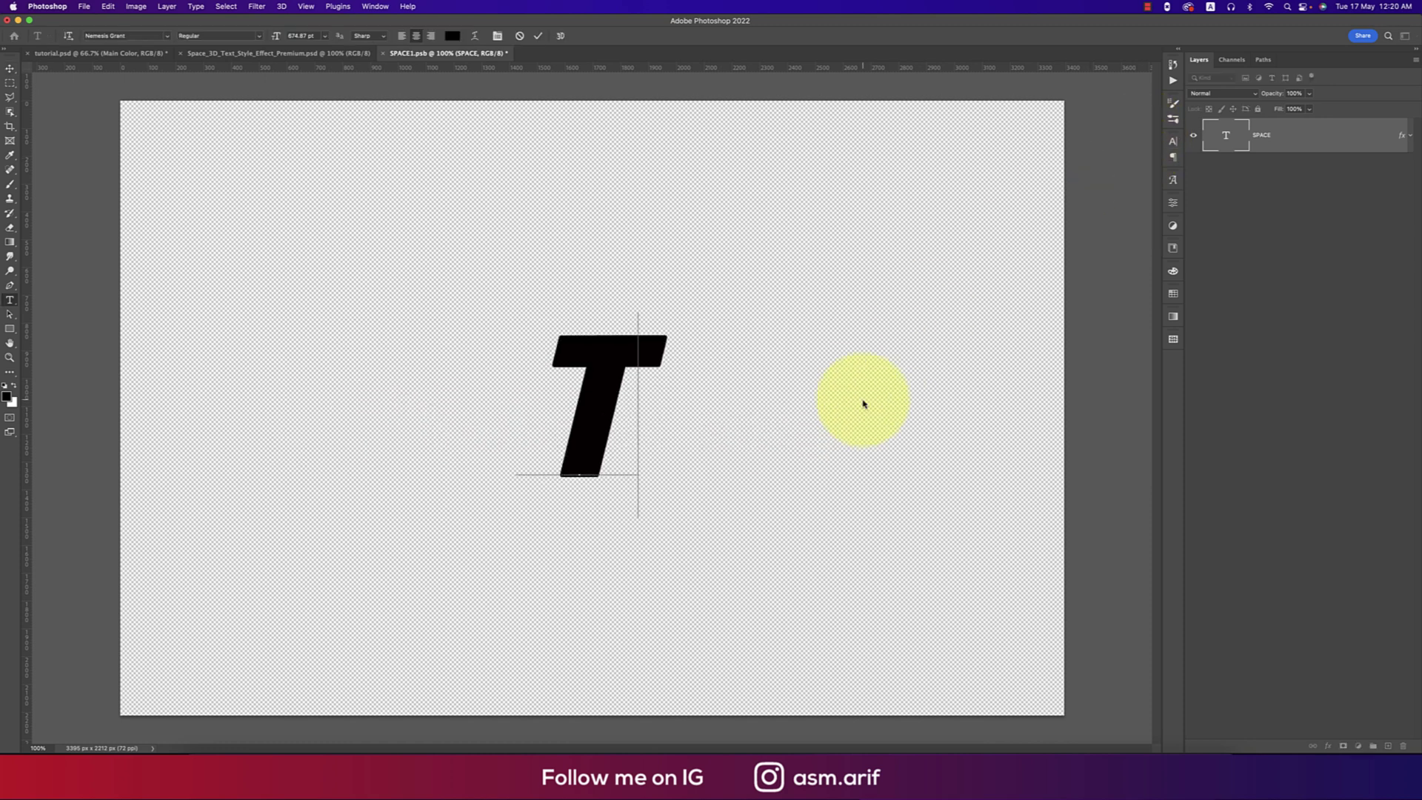
text(OK)
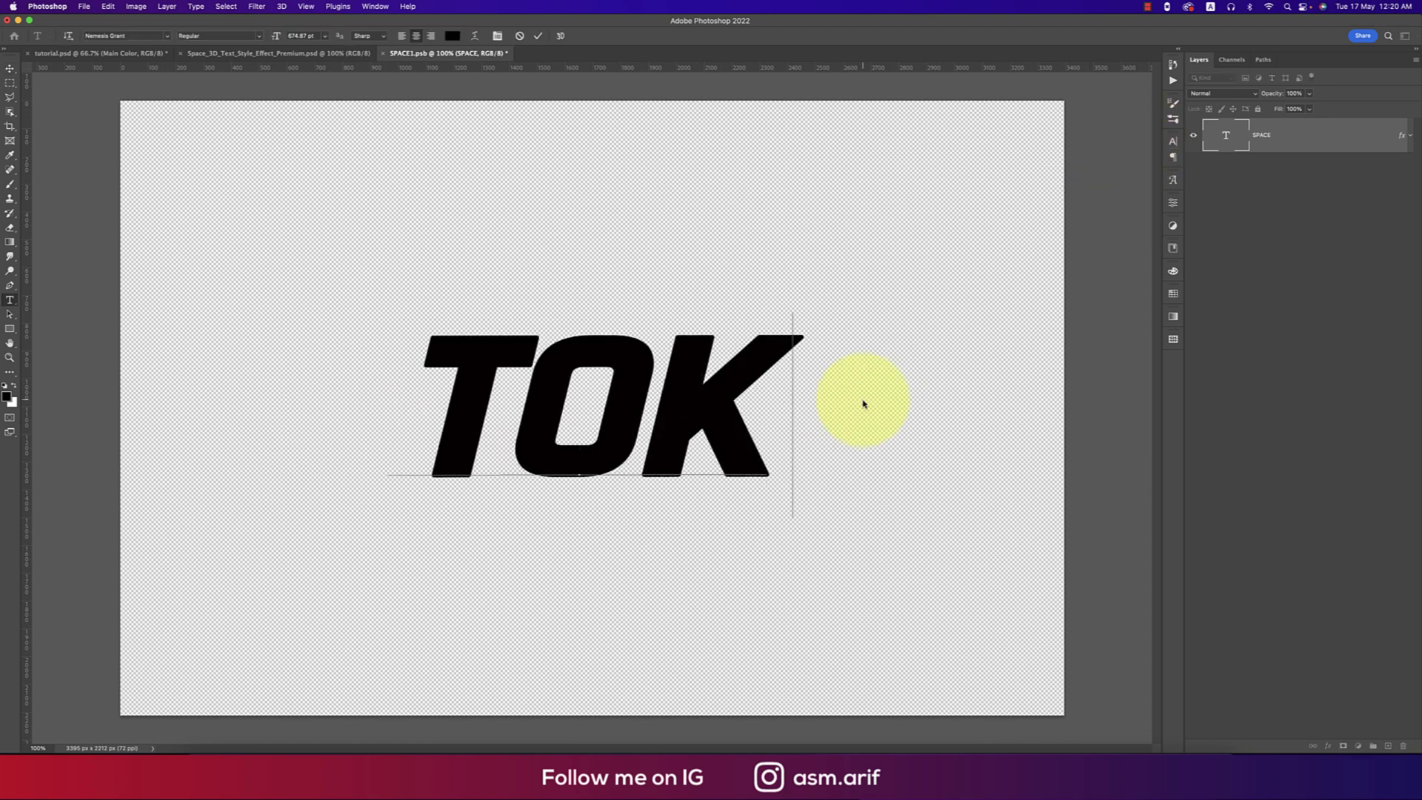
text(IYO)
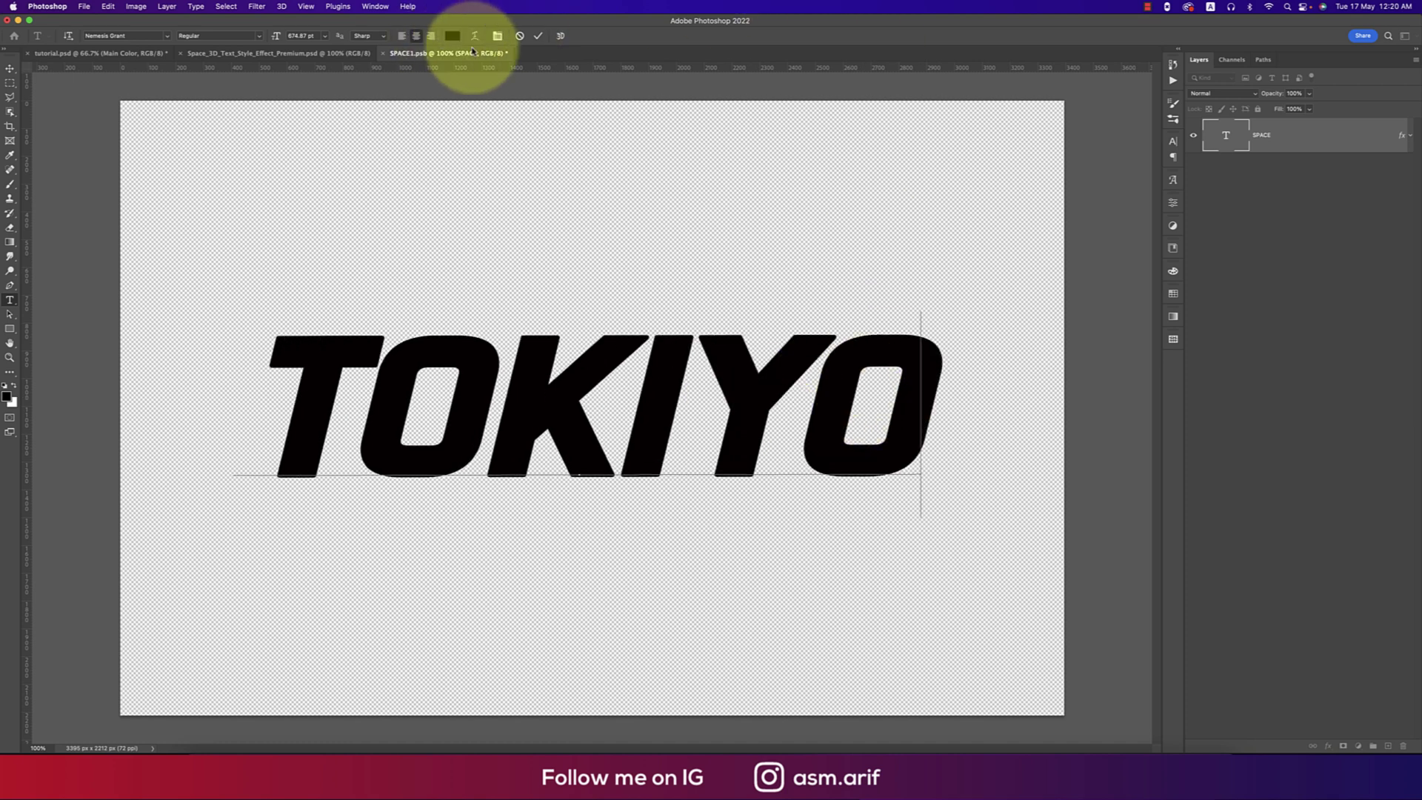
click(536, 35)
key(v)
key(super+s)
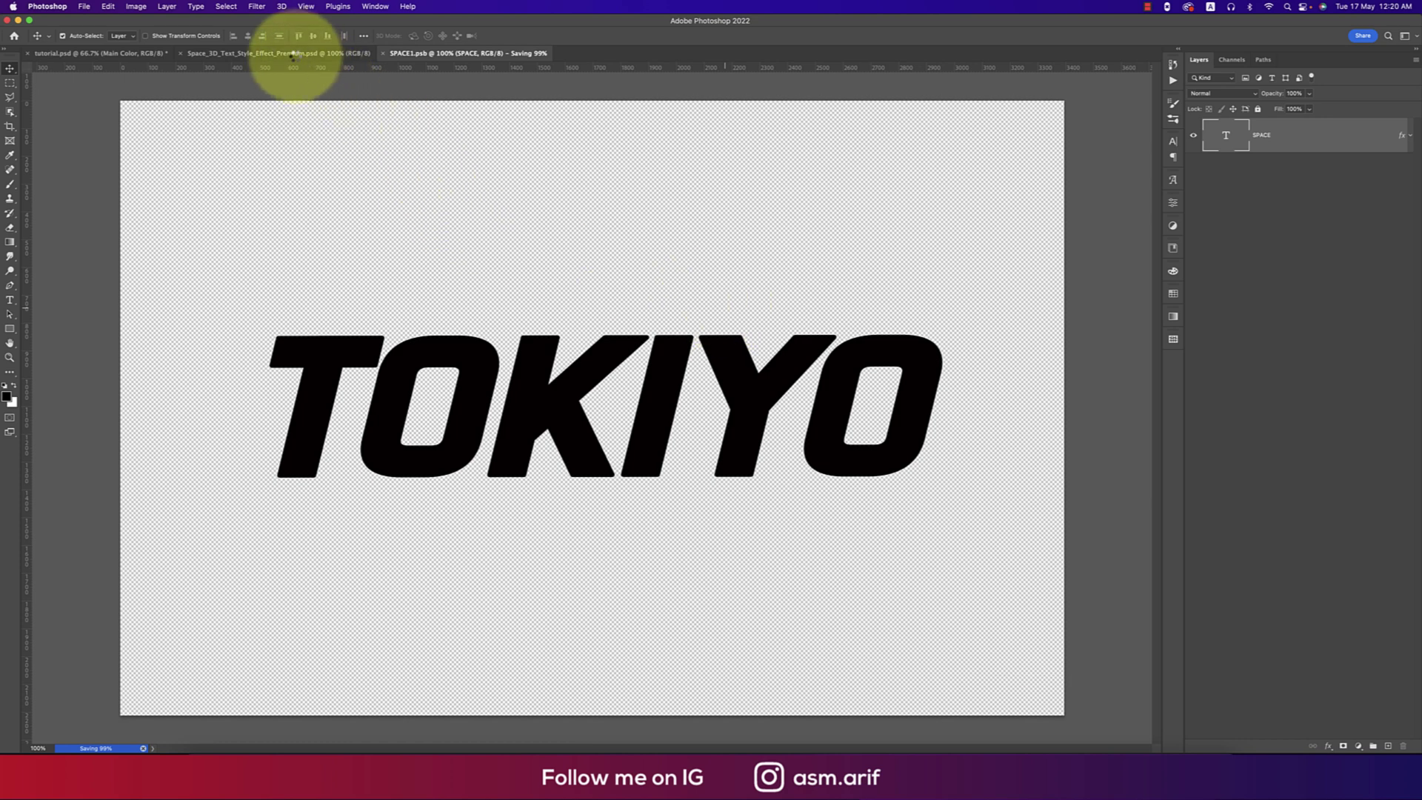
click(148, 58)
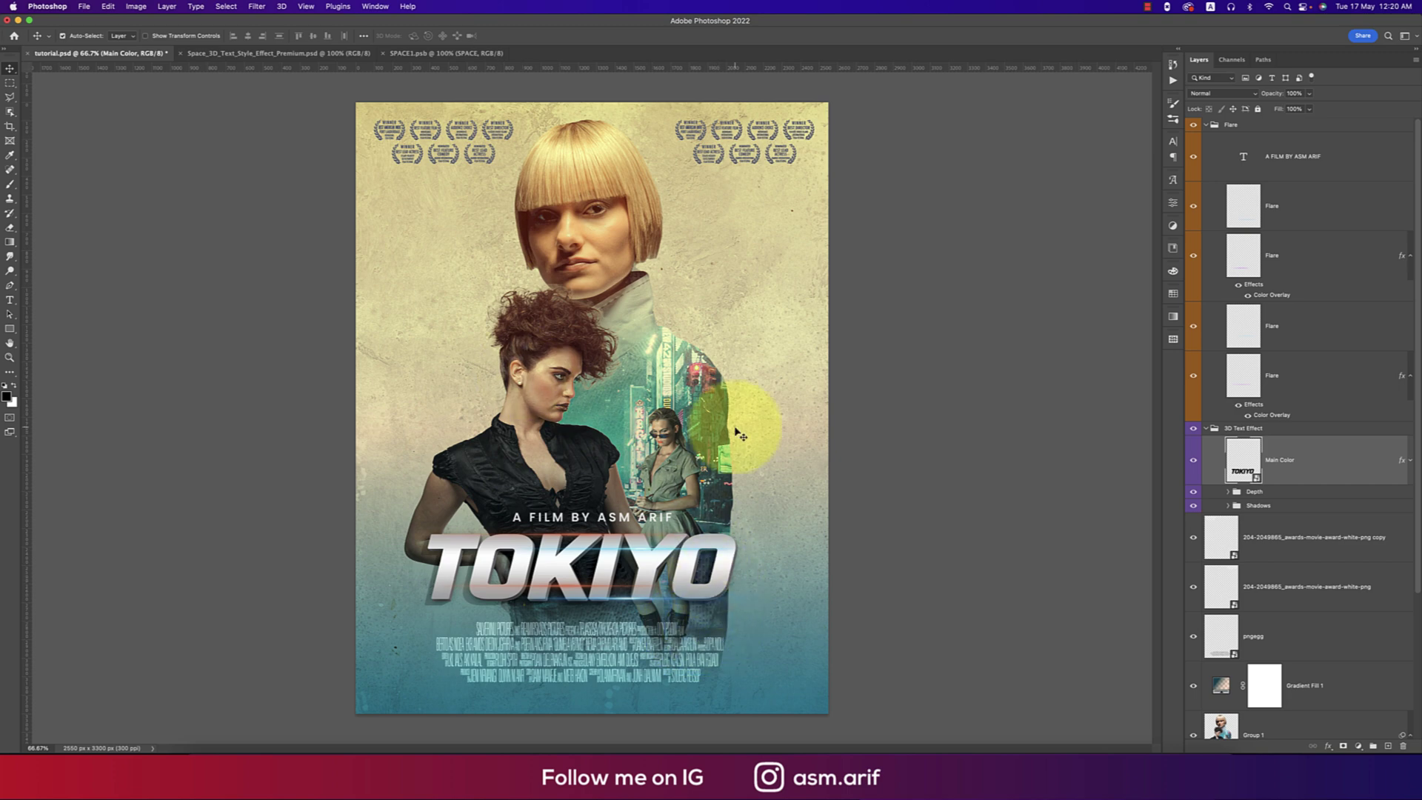
click(829, 281)
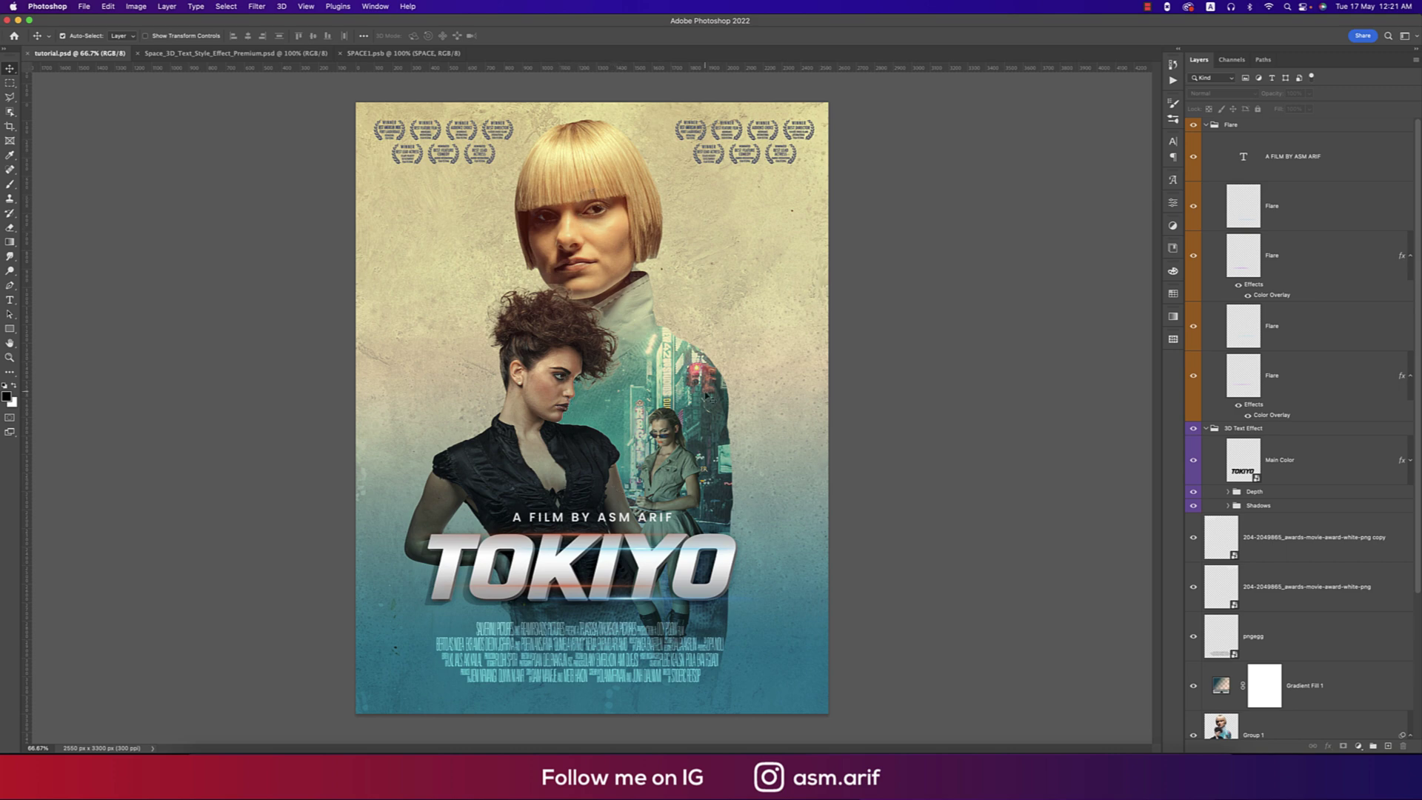
Collapse the Flare and 3D Text Effect groups and open the contents of the Group 1 smart object.
click(1205, 128)
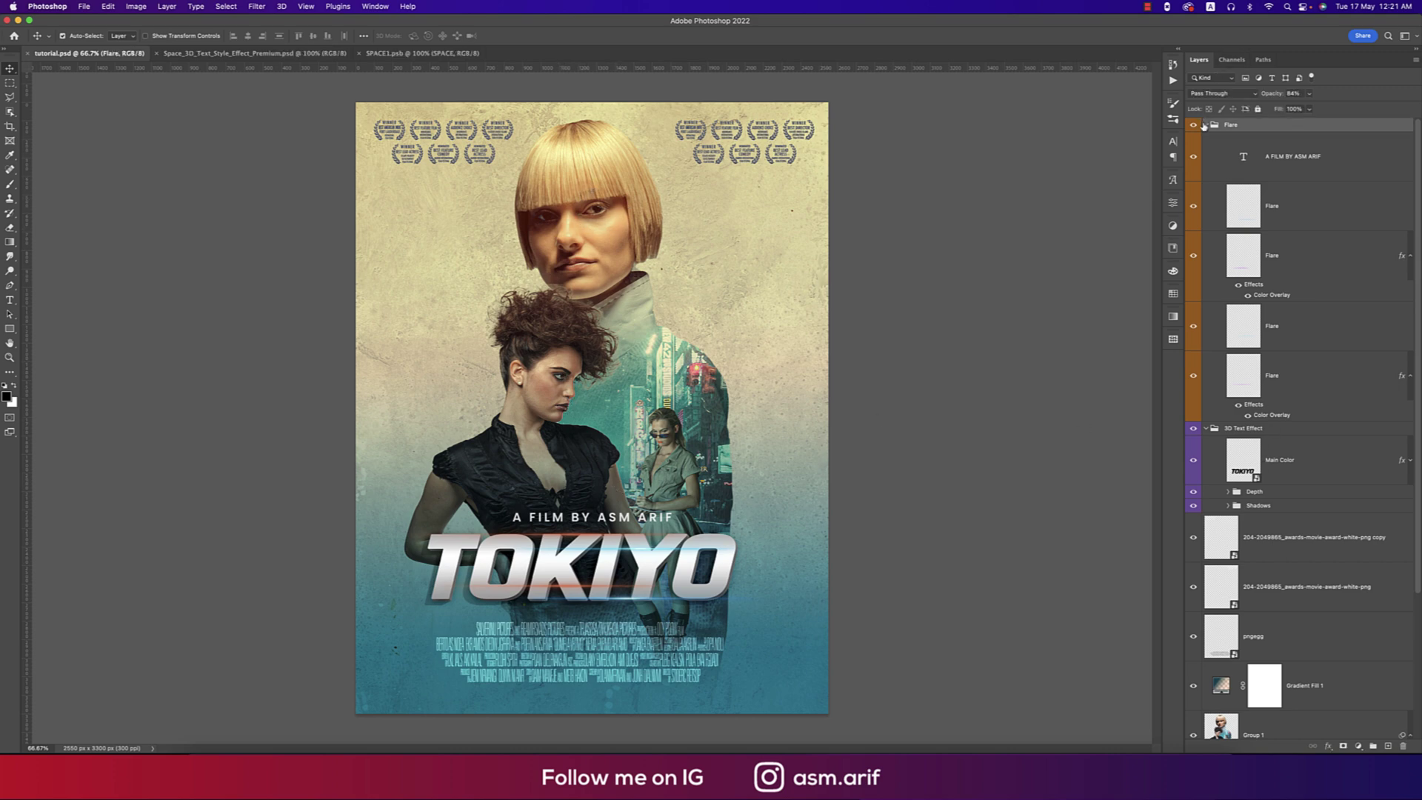
click(1206, 125)
click(1207, 139)
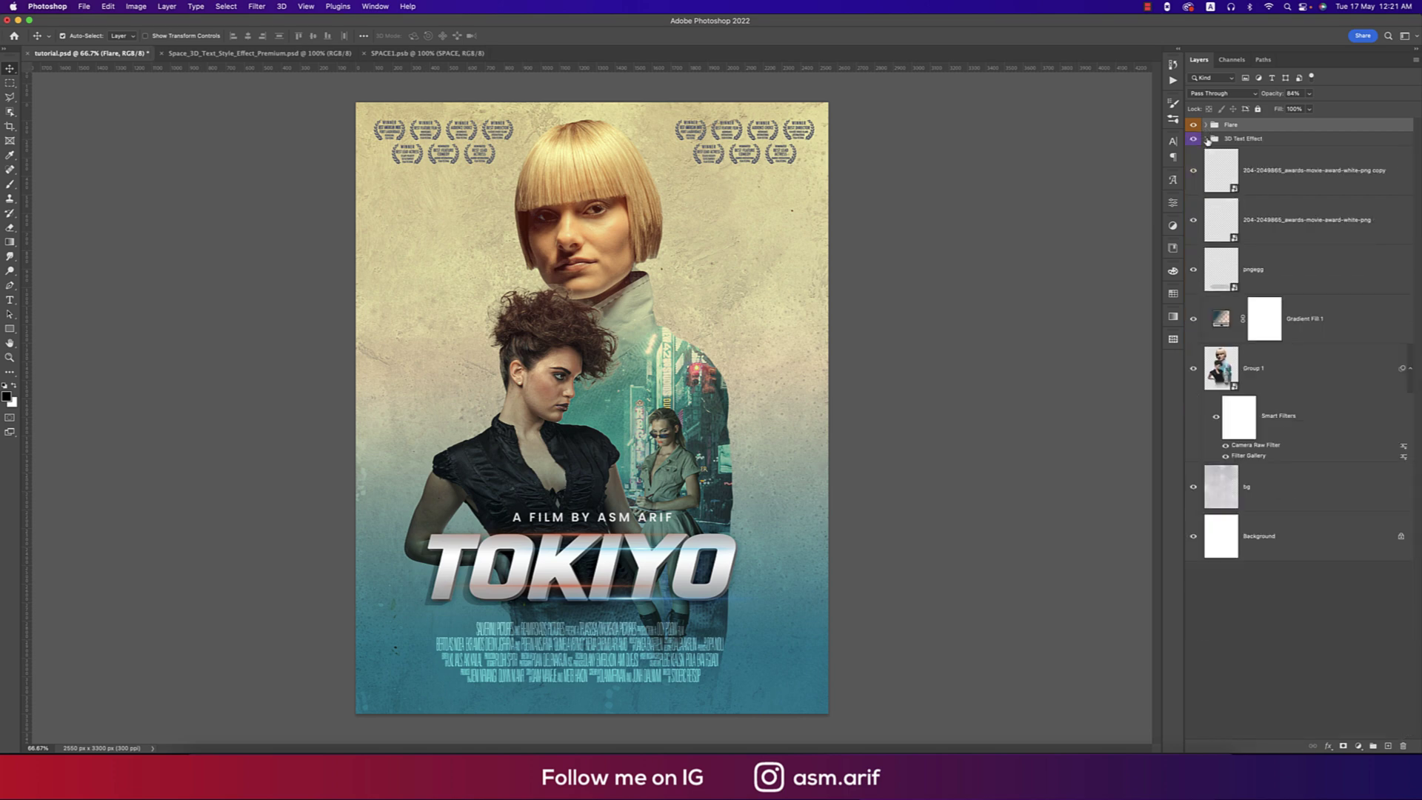
click(1233, 390)
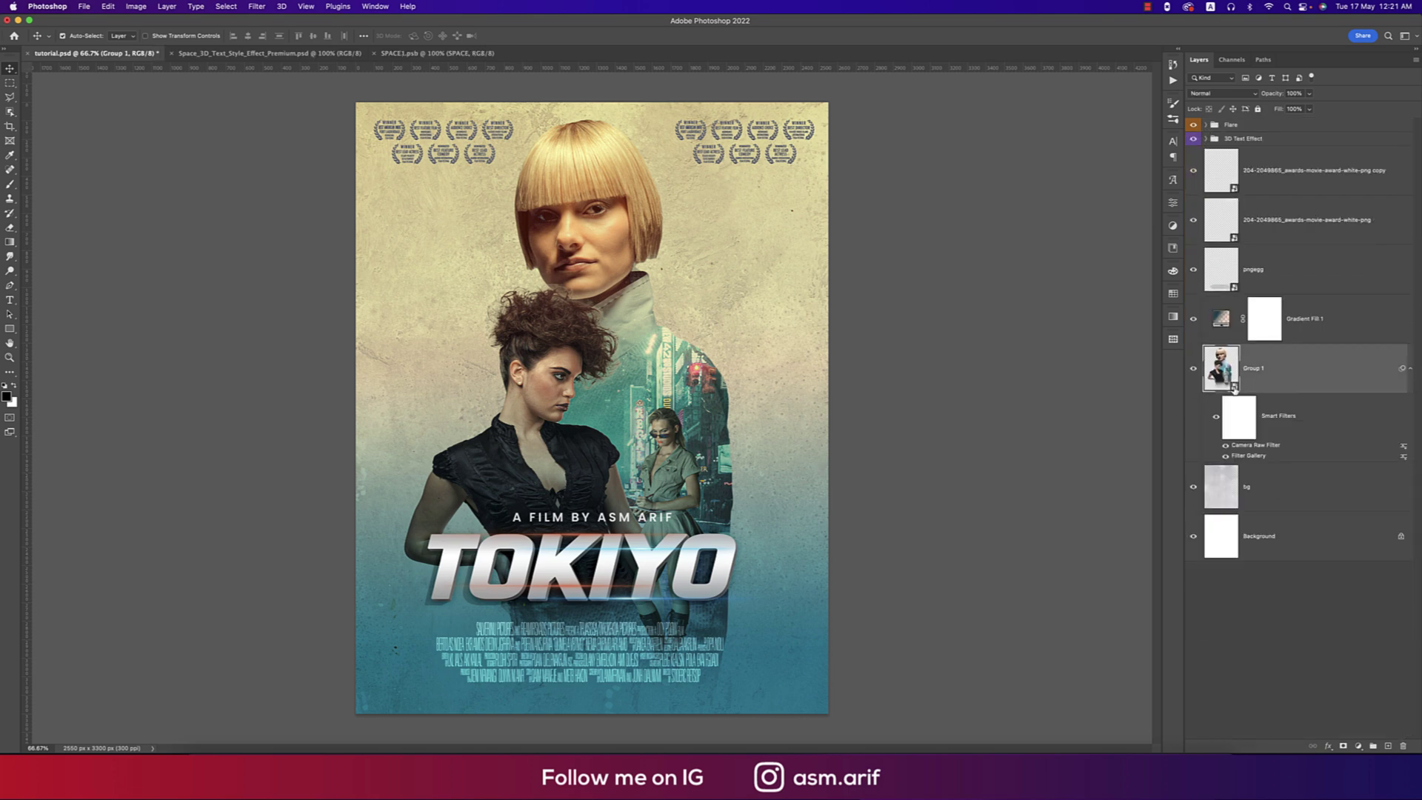
Copy a narrow vertical strip of Layer 1, running from the large woman's hair to near the canvas bottom, to a new layer.
click(585, 222)
key(m)
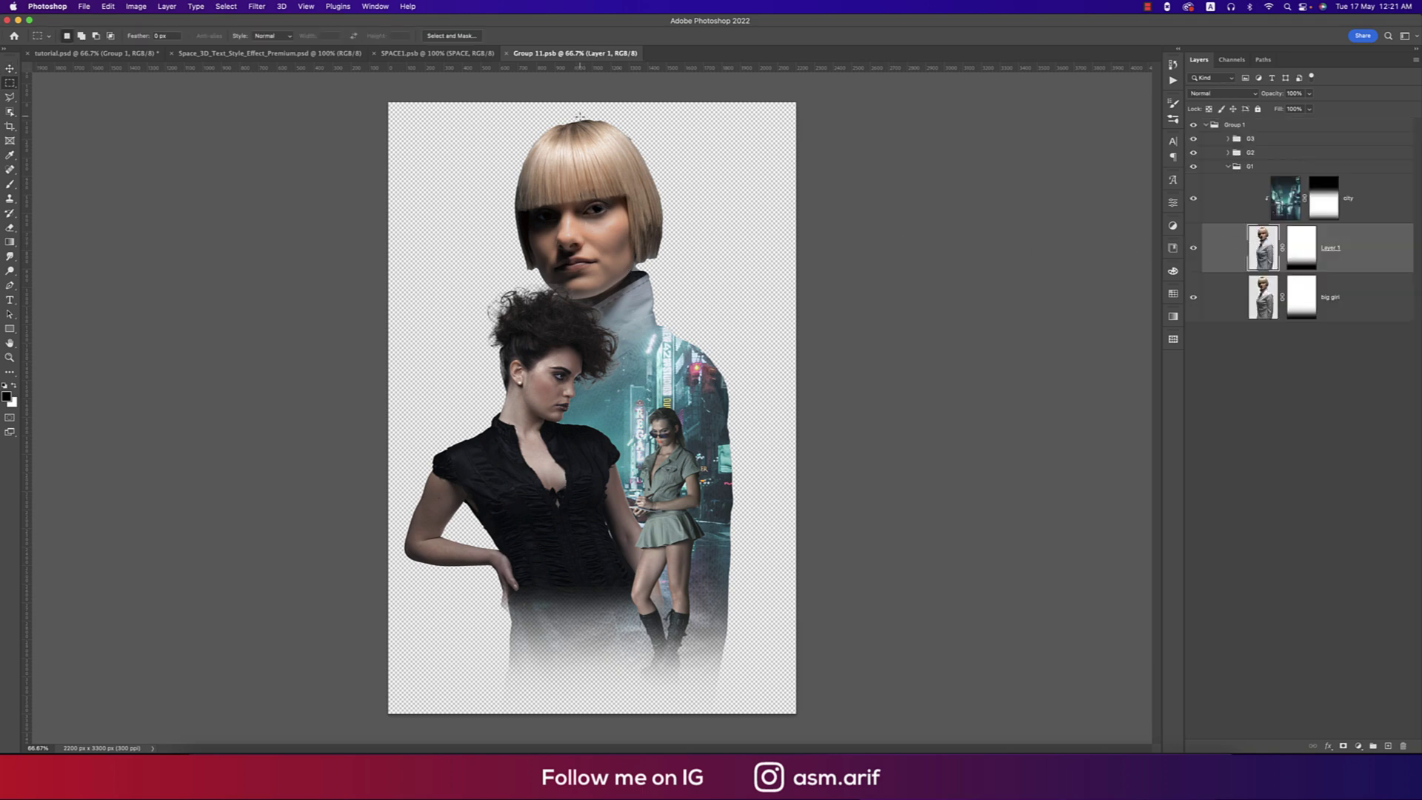
drag(586, 137, 604, 698)
key(super+j)
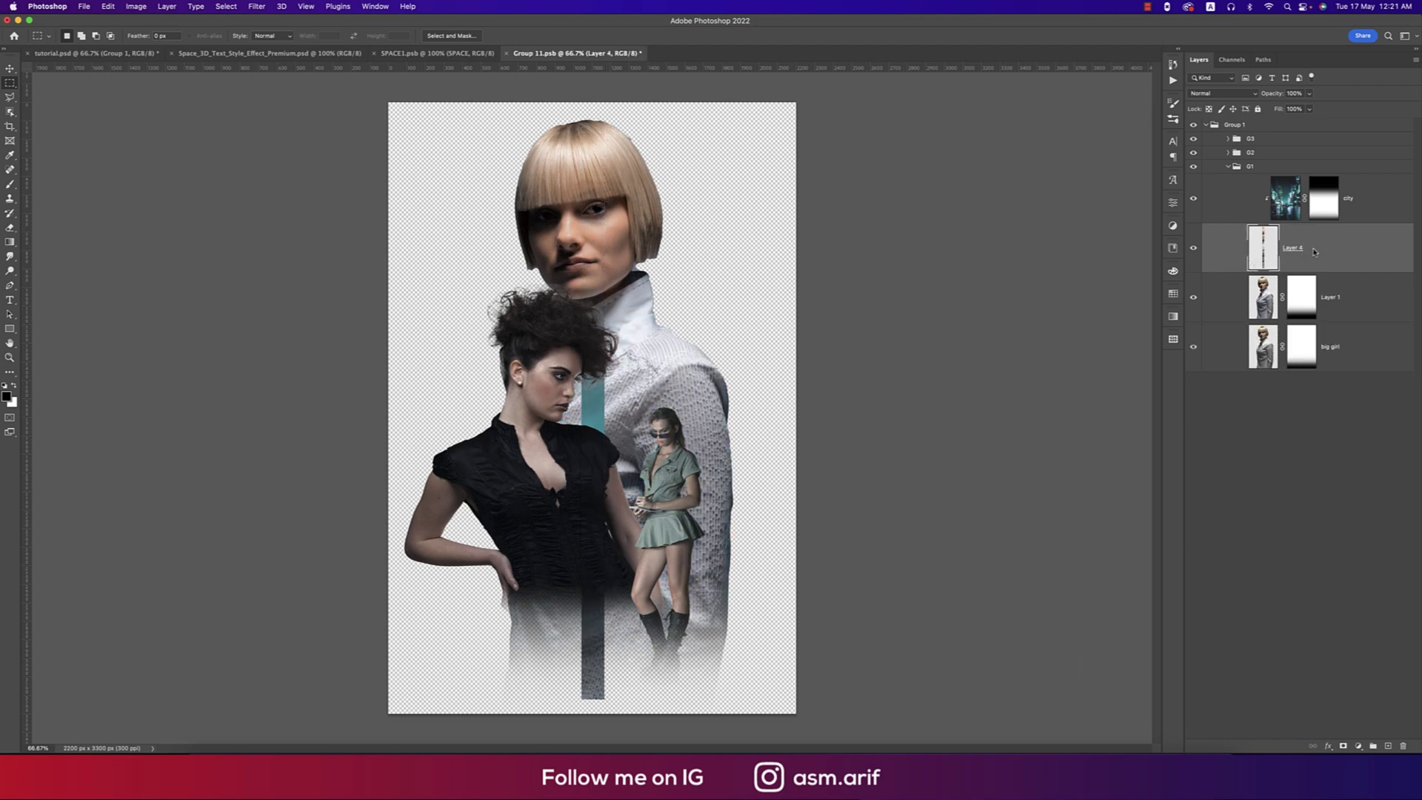
Clip the Layer 4 strip to Layer 1 and enlarge it slightly upward to offset the large woman's face.
right_click(1313, 253)
click(1223, 442)
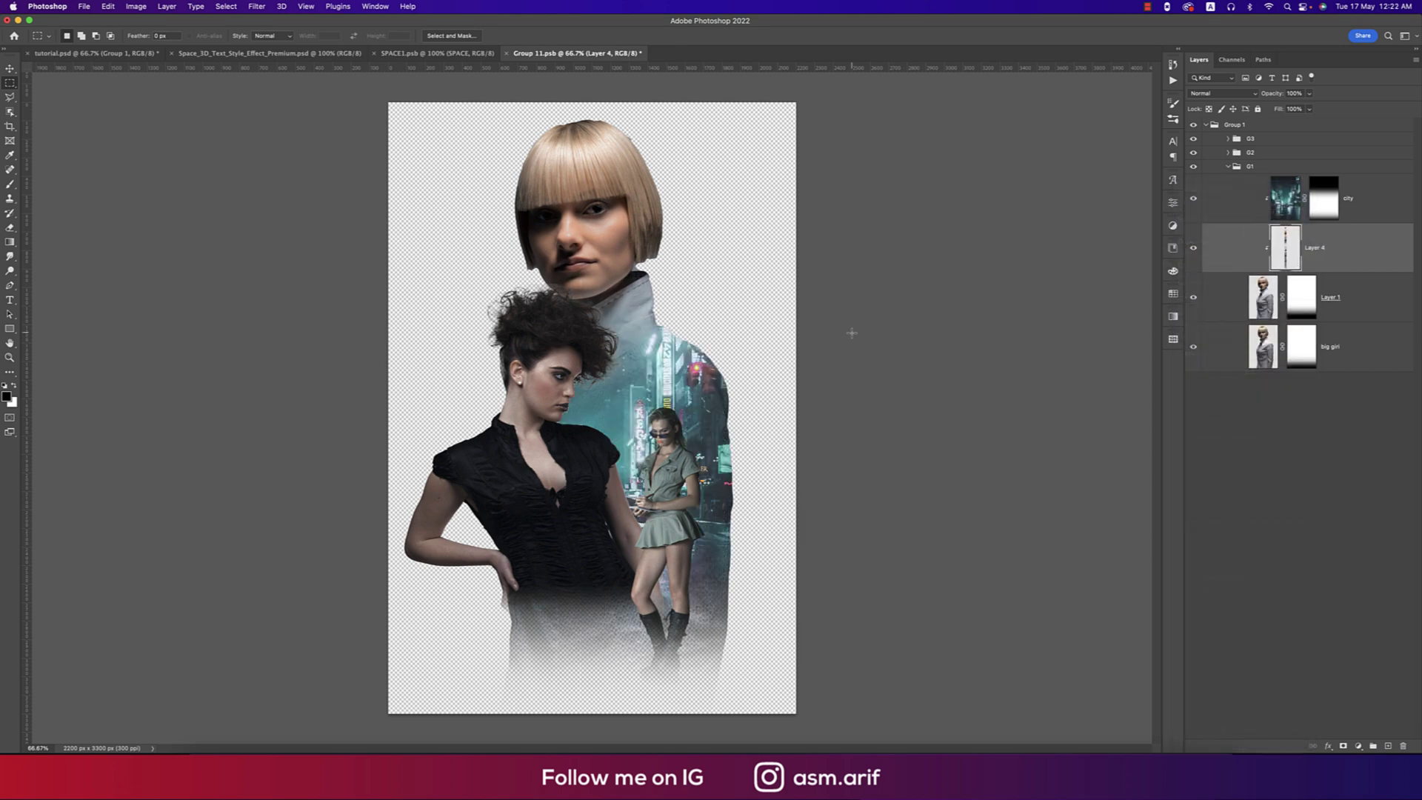
key(super+t)
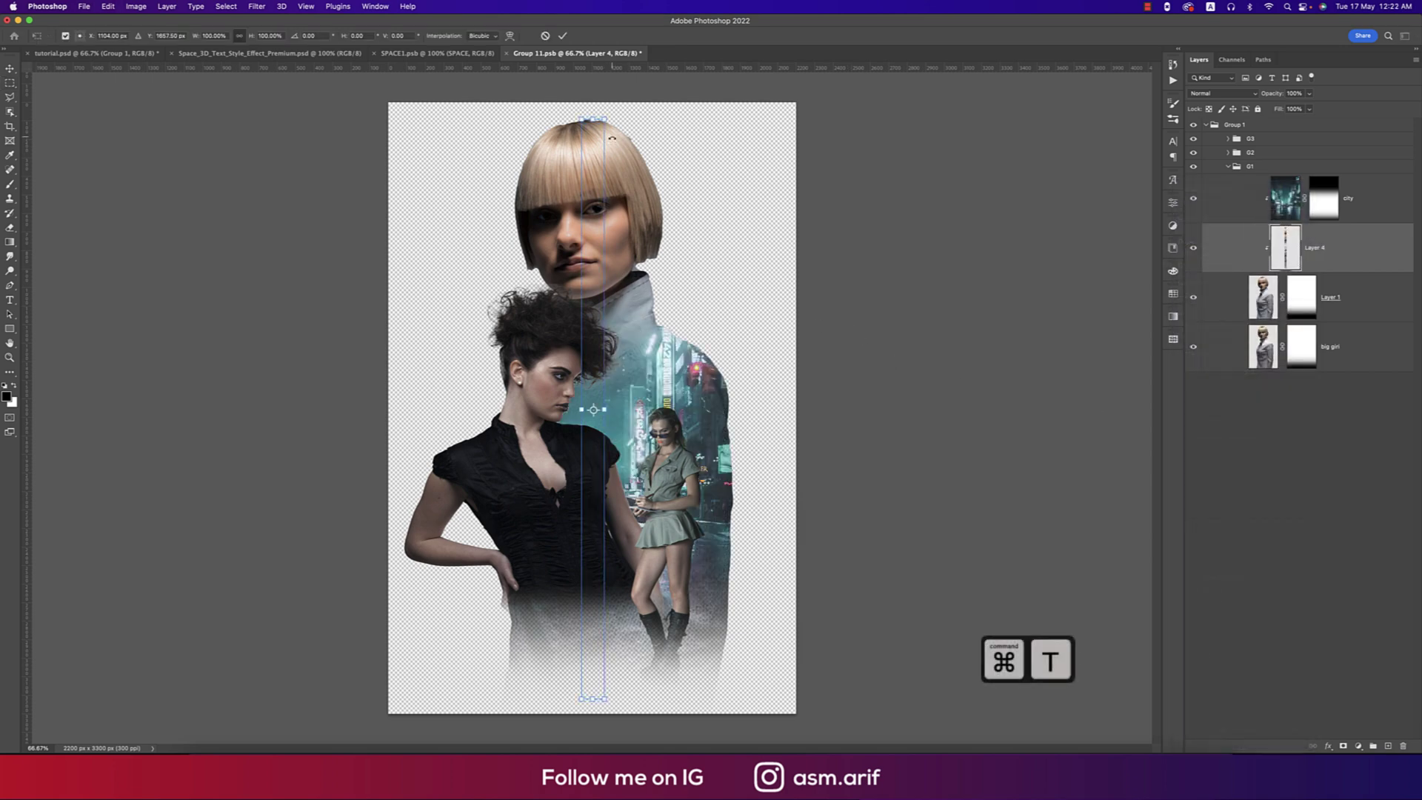
drag(606, 118, 610, 108)
key(Return)
key(m)
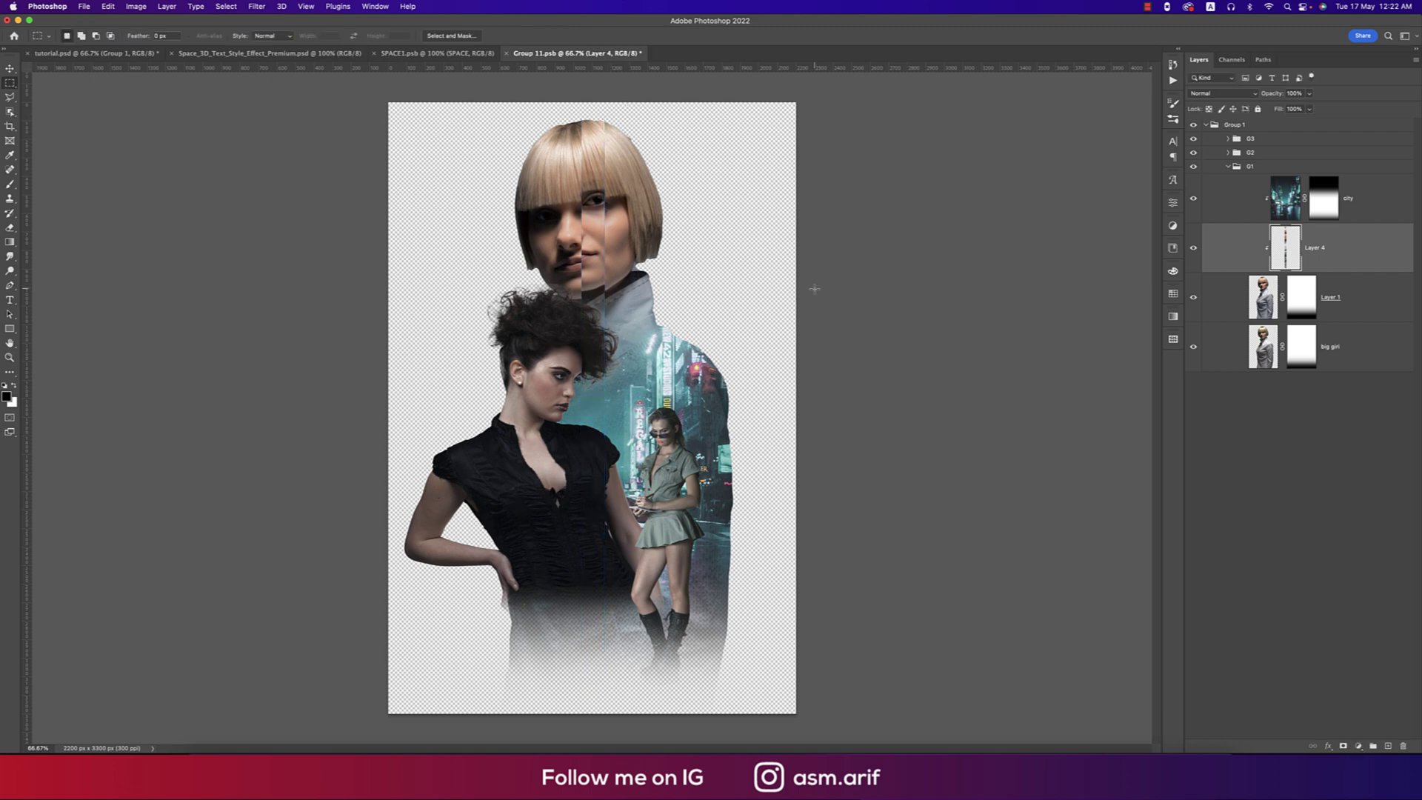
Nudge the Layer 4 strip slightly downward with the Move tool.
key(v)
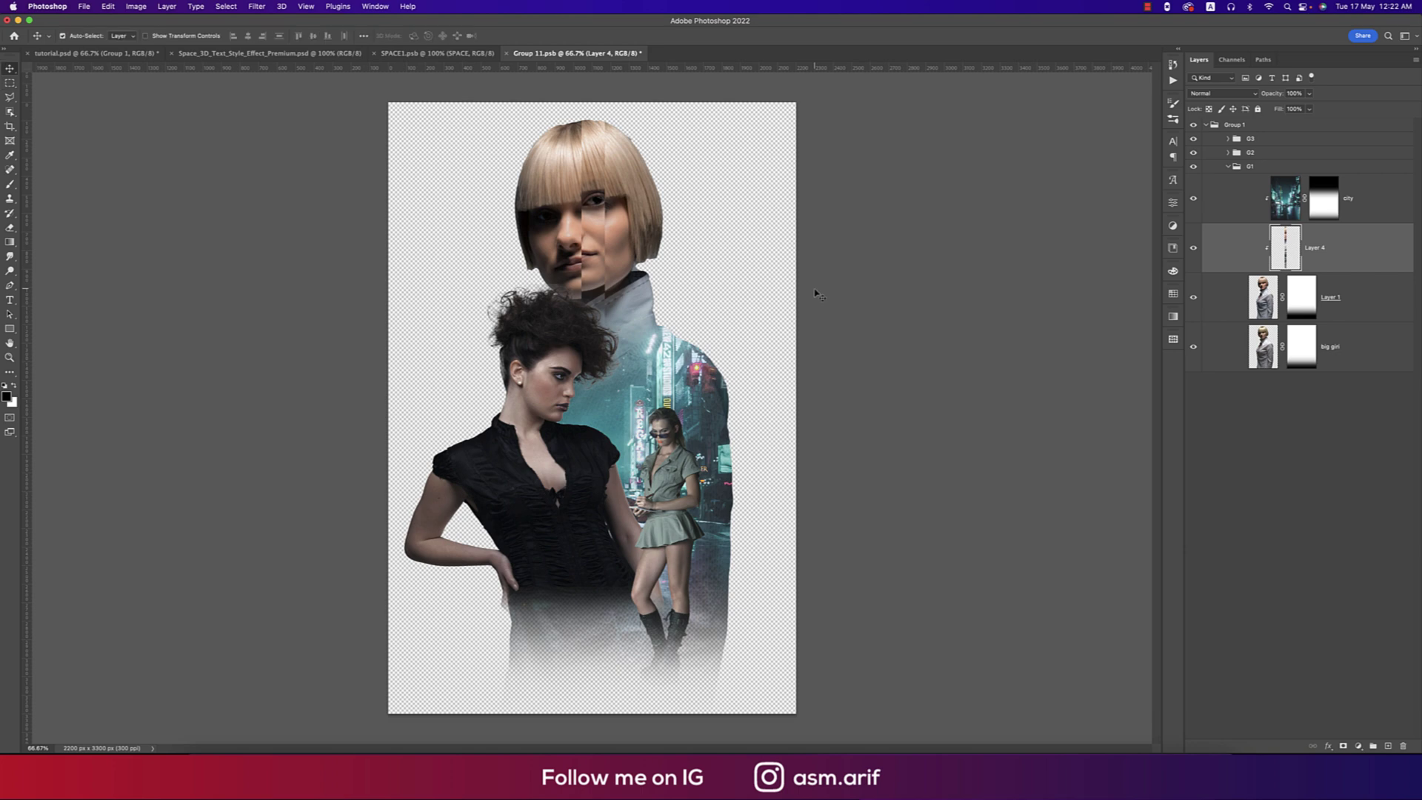
key(Down)
key(Down)
key(Down)
key(Down)
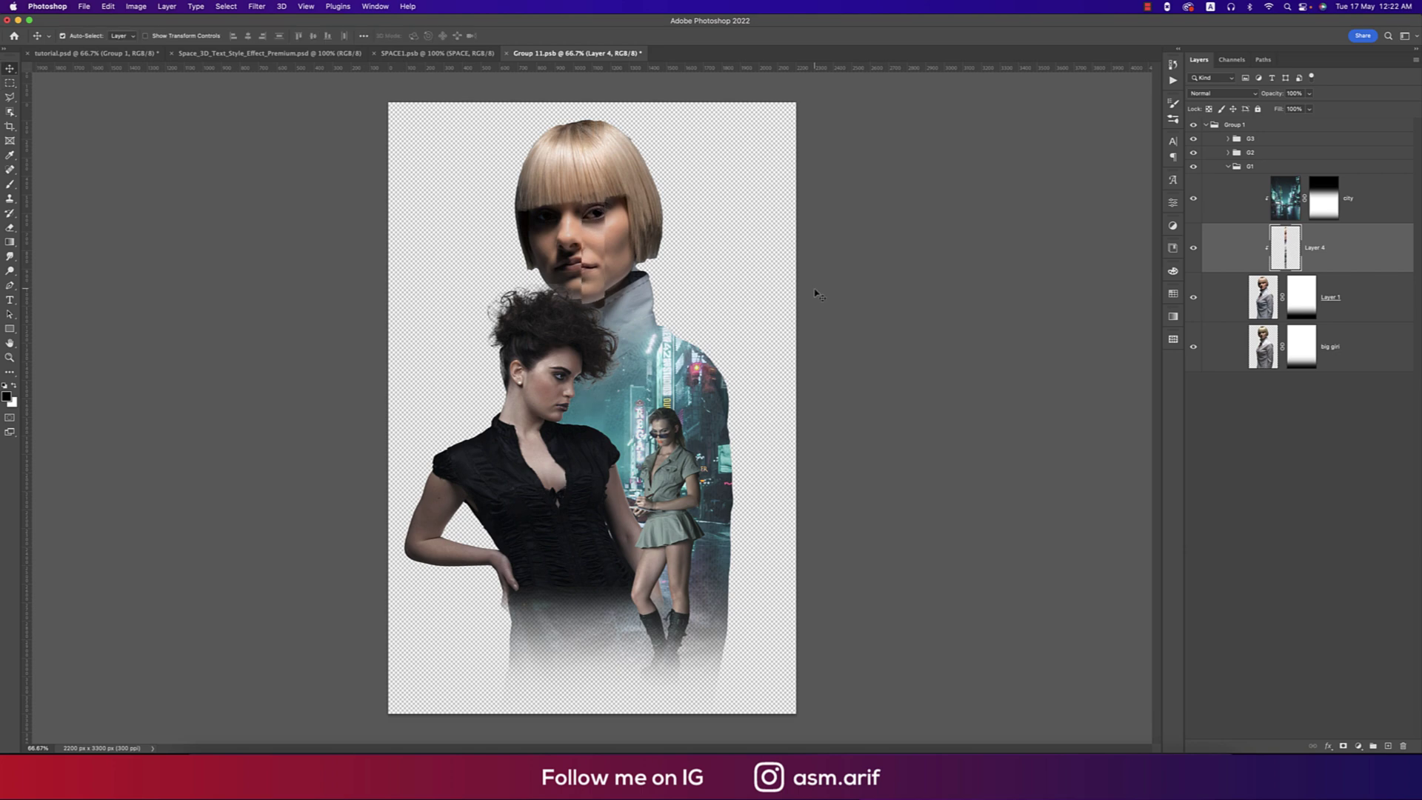
key(Down)
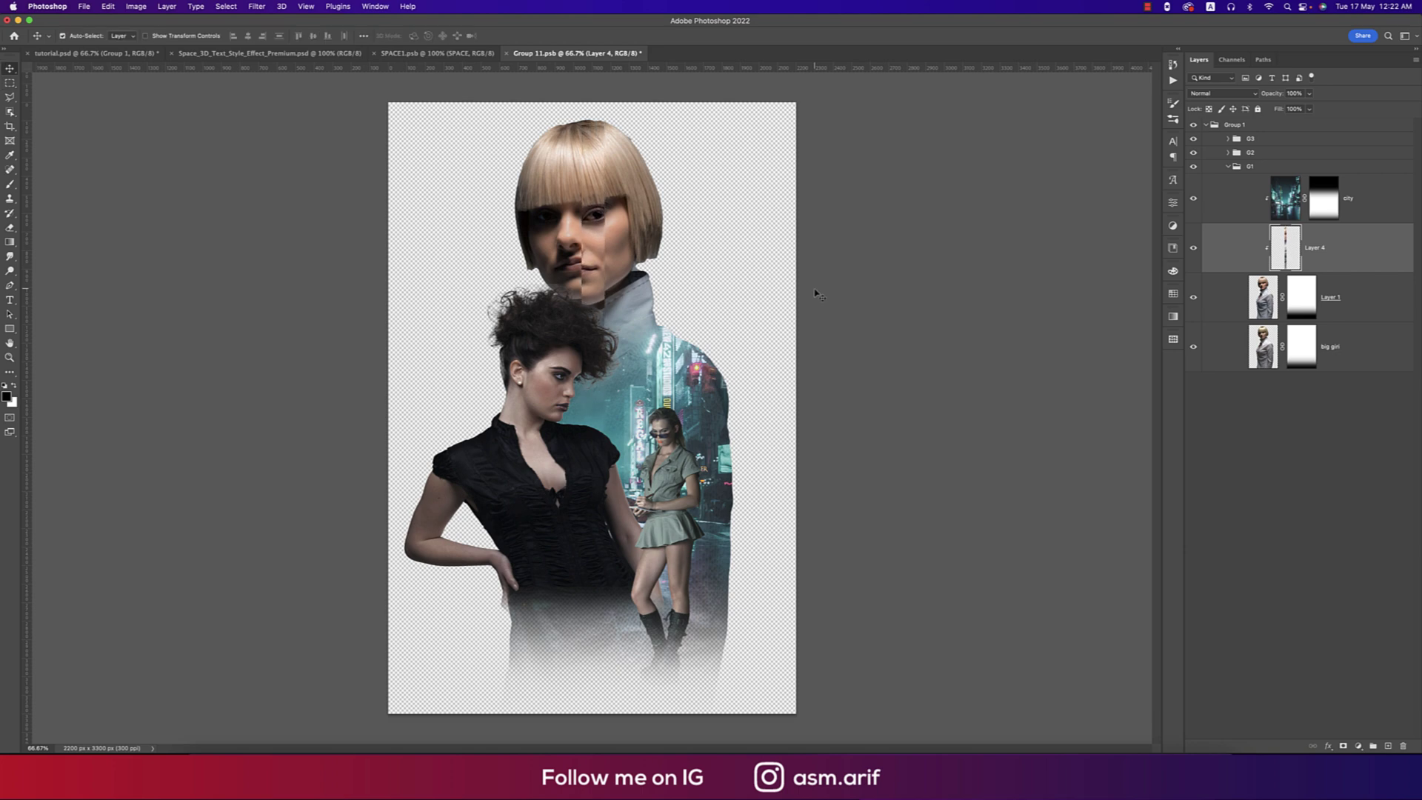
Copy a narrow vertical strip of Layer 2, running down from the dark-haired woman's hair through her face and torso, to a new layer.
click(553, 385)
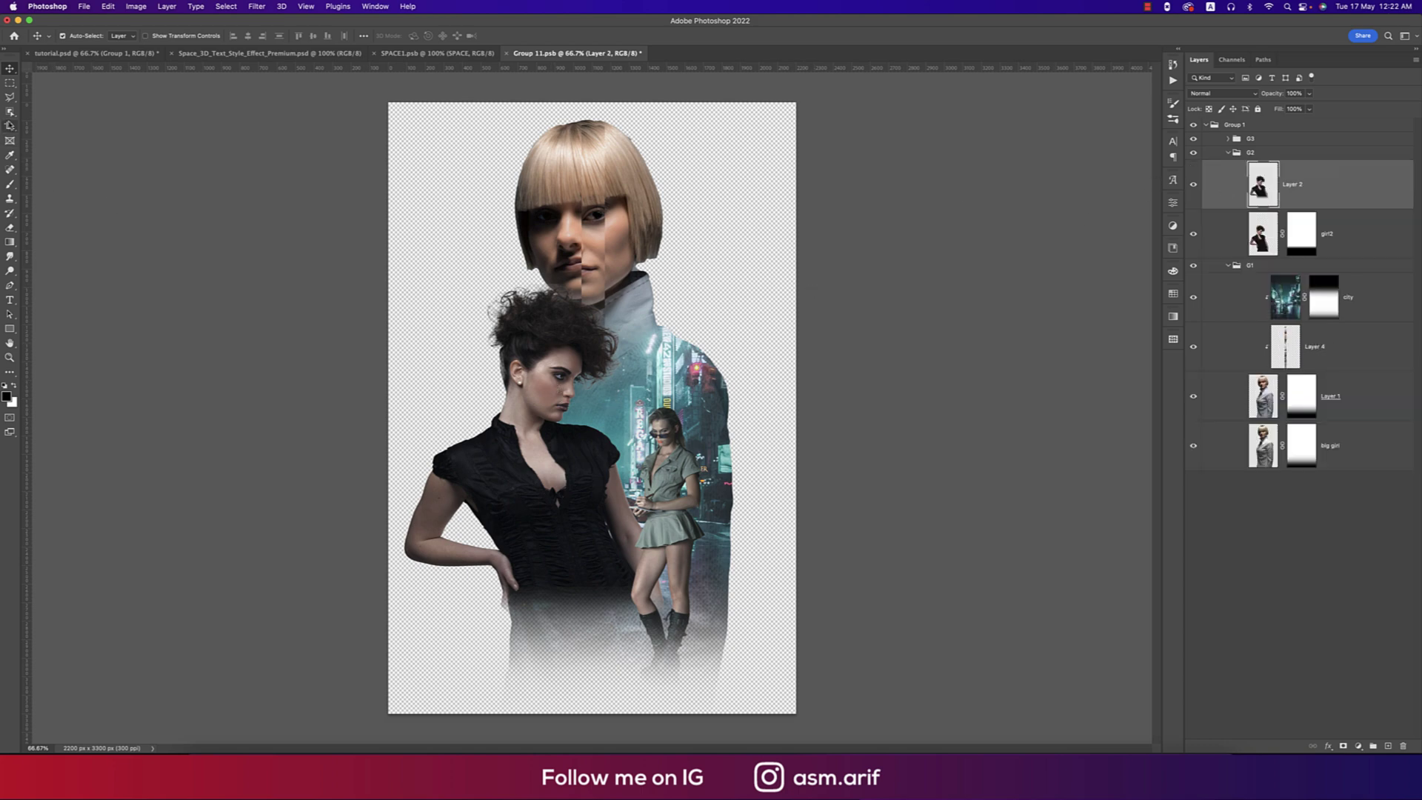
click(11, 84)
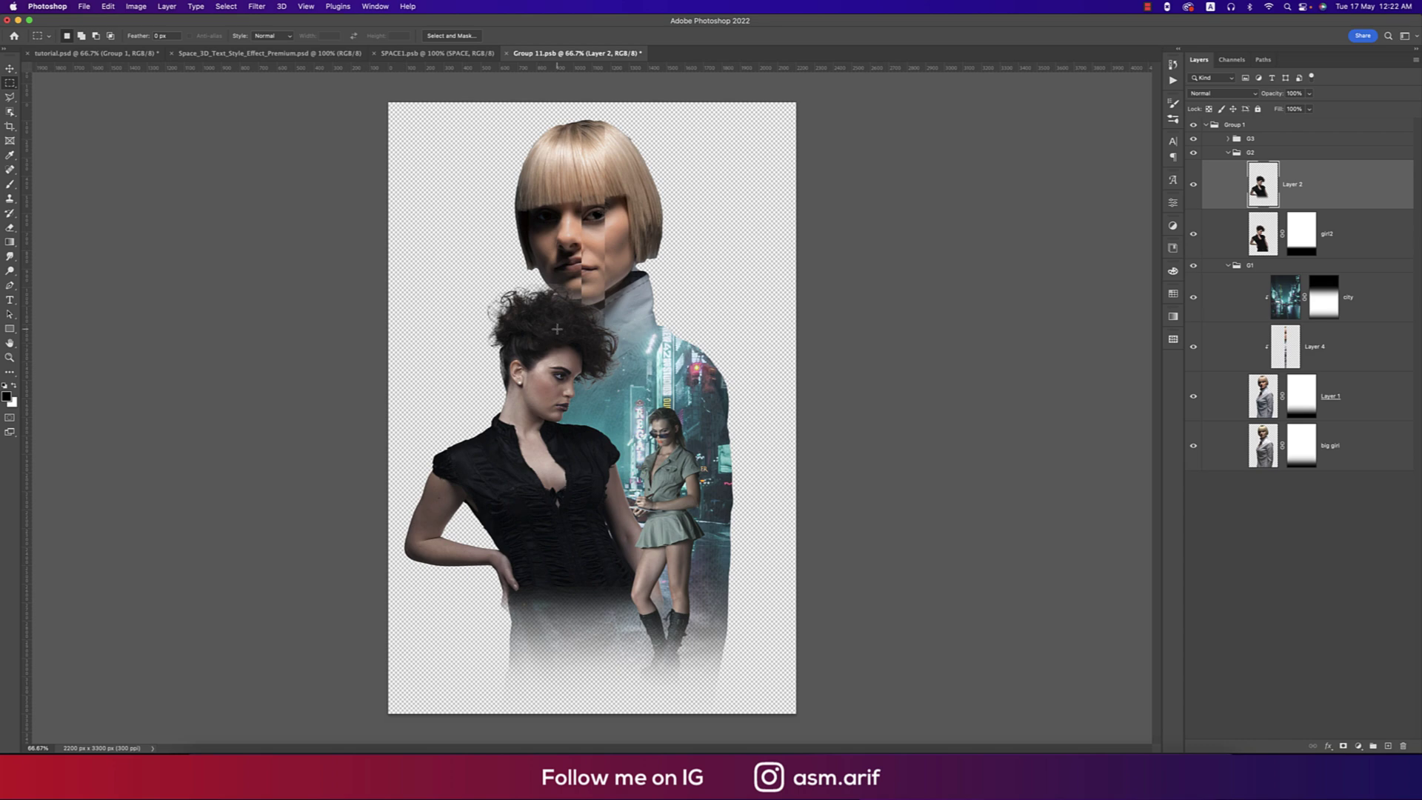
drag(558, 284, 549, 693)
key(super+j)
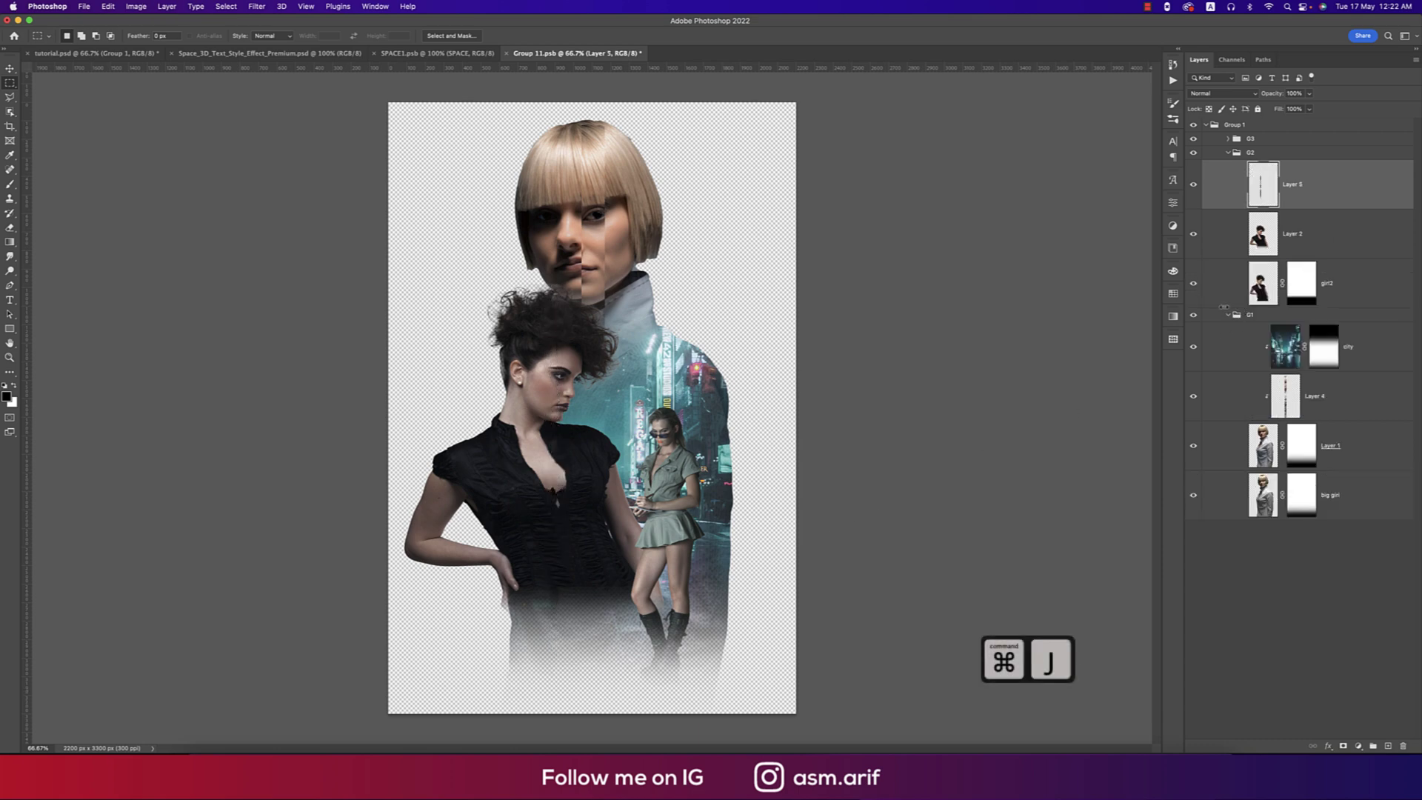
Enlarge the dark-haired woman's strip slightly downward so it is offset from her face and body.
key(super+t)
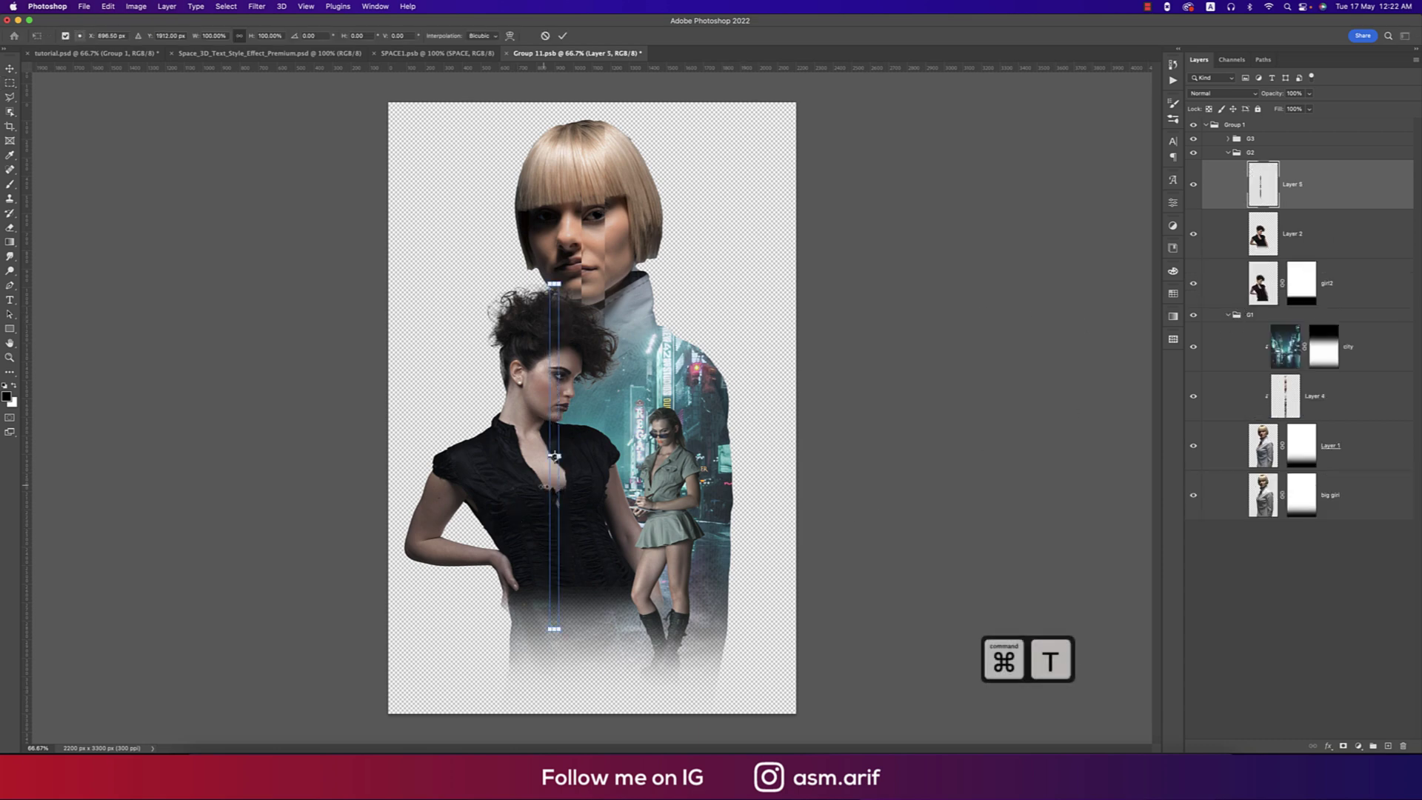
drag(554, 630, 555, 651)
key(Return)
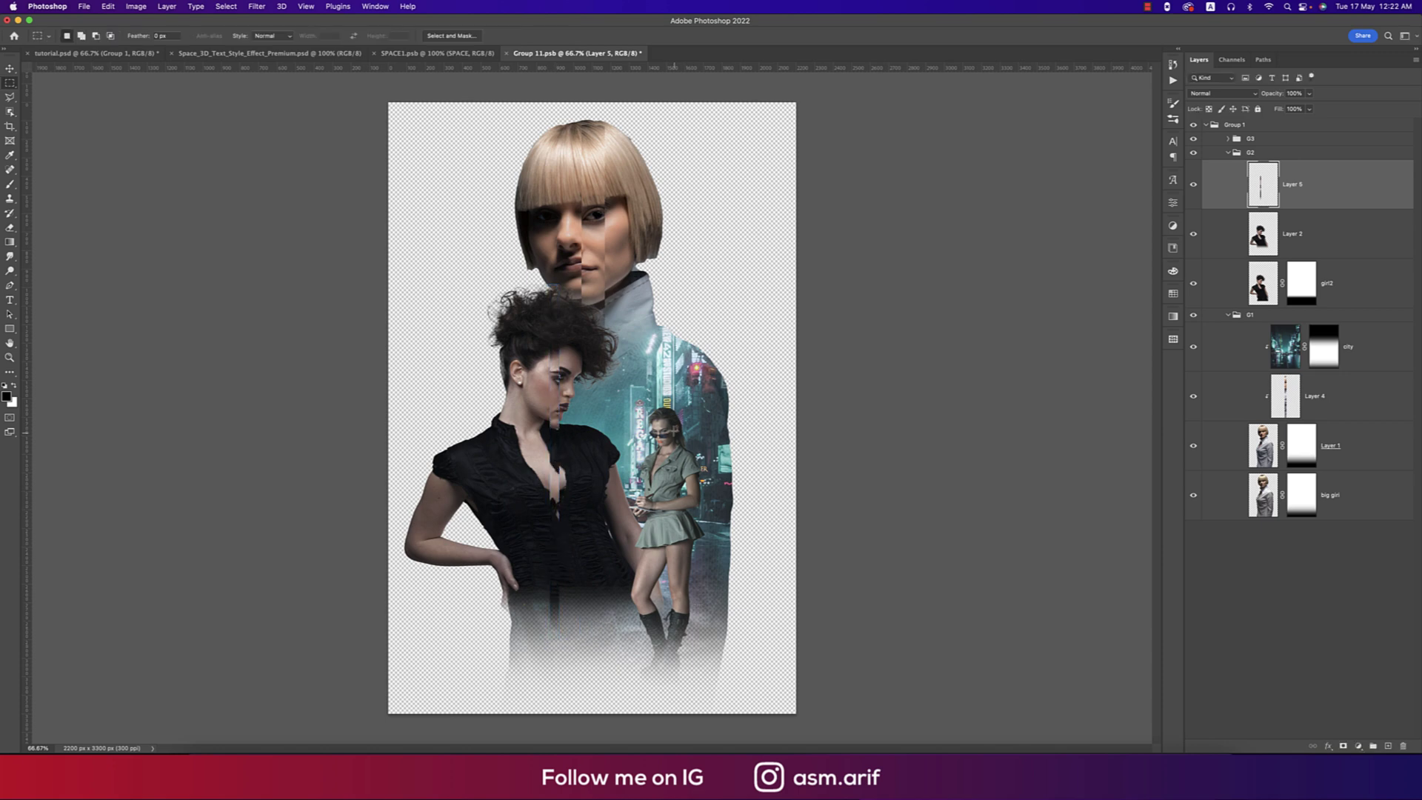
Copy a narrow vertical strip of Layer 3 in group G3, running through the small woman to the canvas bottom, to a new layer.
drag(662, 373, 669, 750)
click(1228, 139)
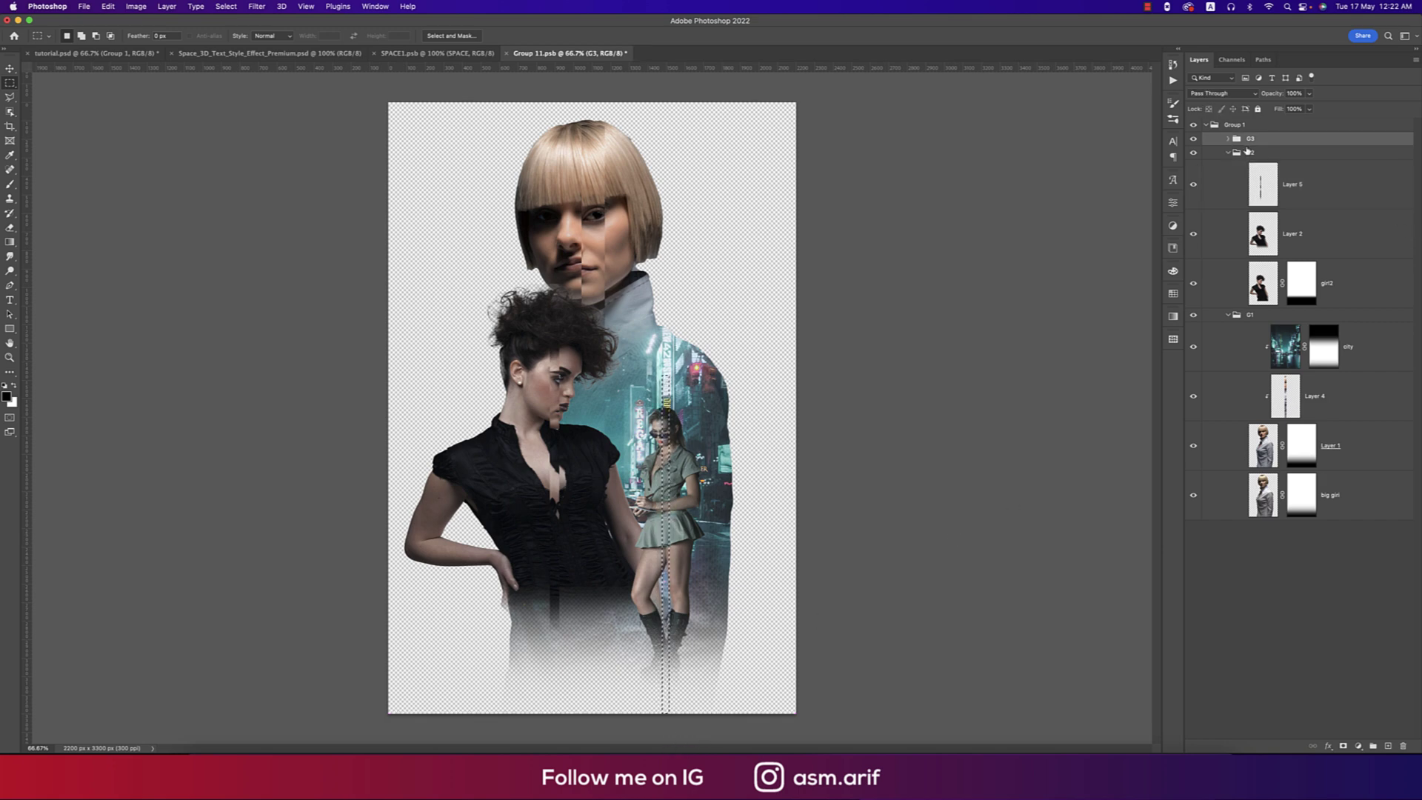
click(1227, 140)
click(1263, 176)
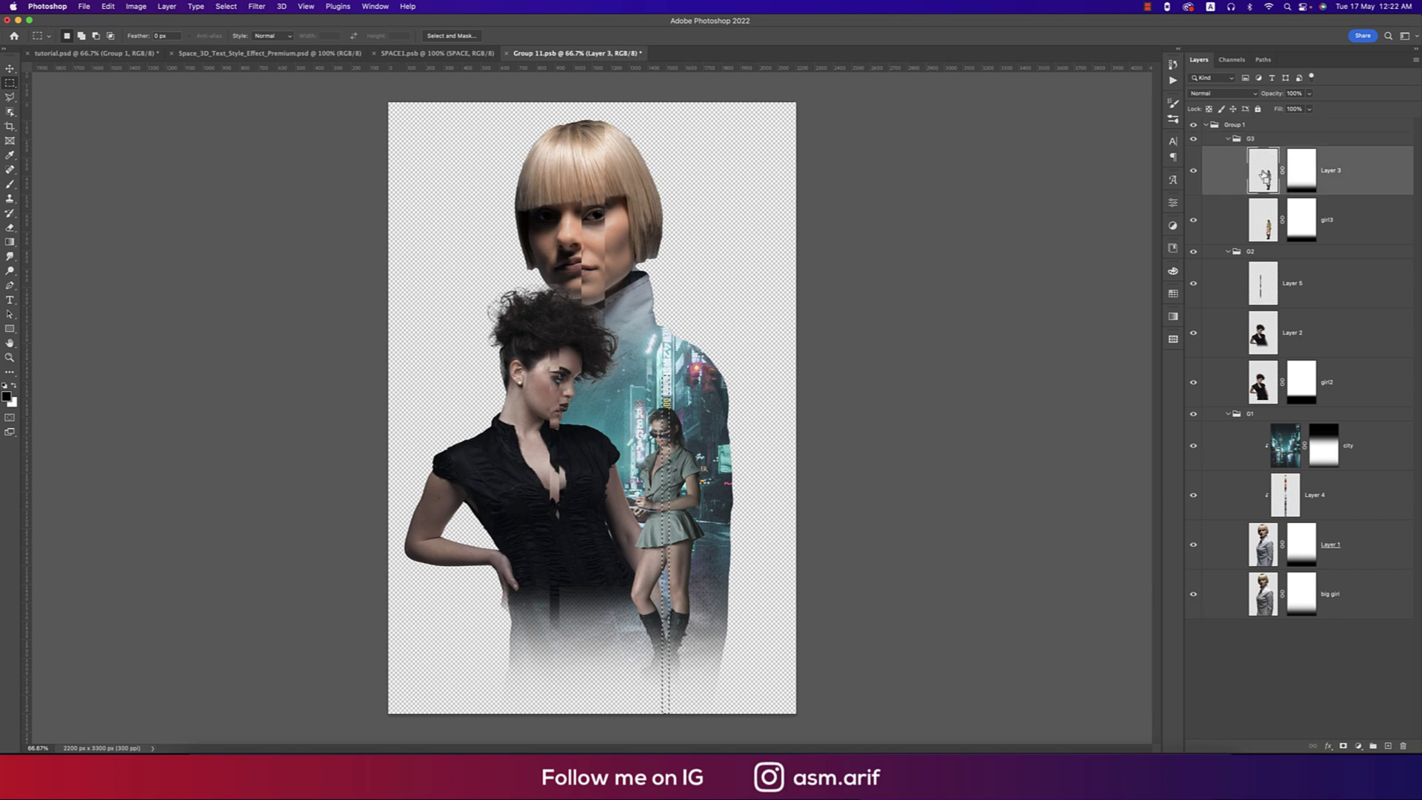
key(super+j)
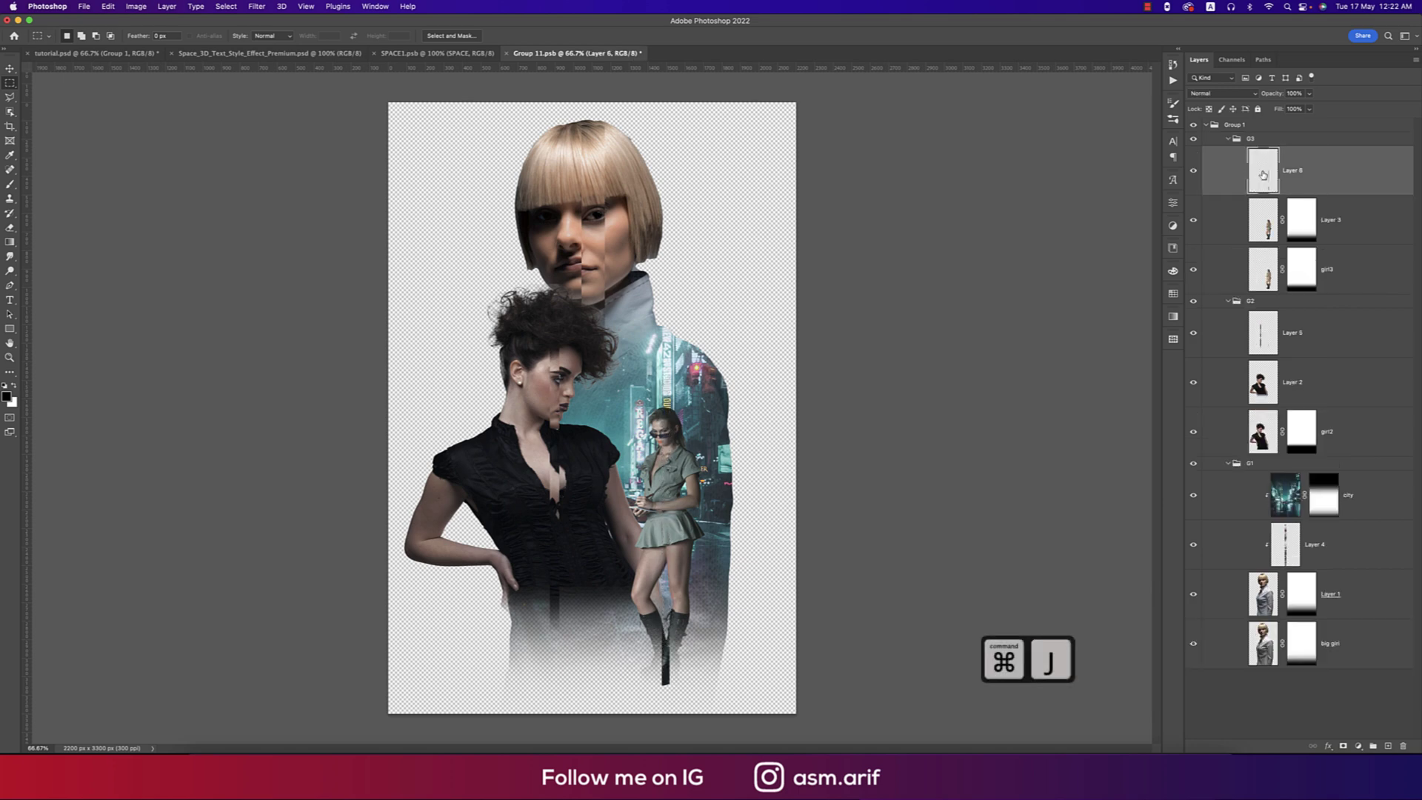
Clip the Layer 6 strip to Layer 3 and the Layer 5 strip to Layer 2.
right_click(1318, 179)
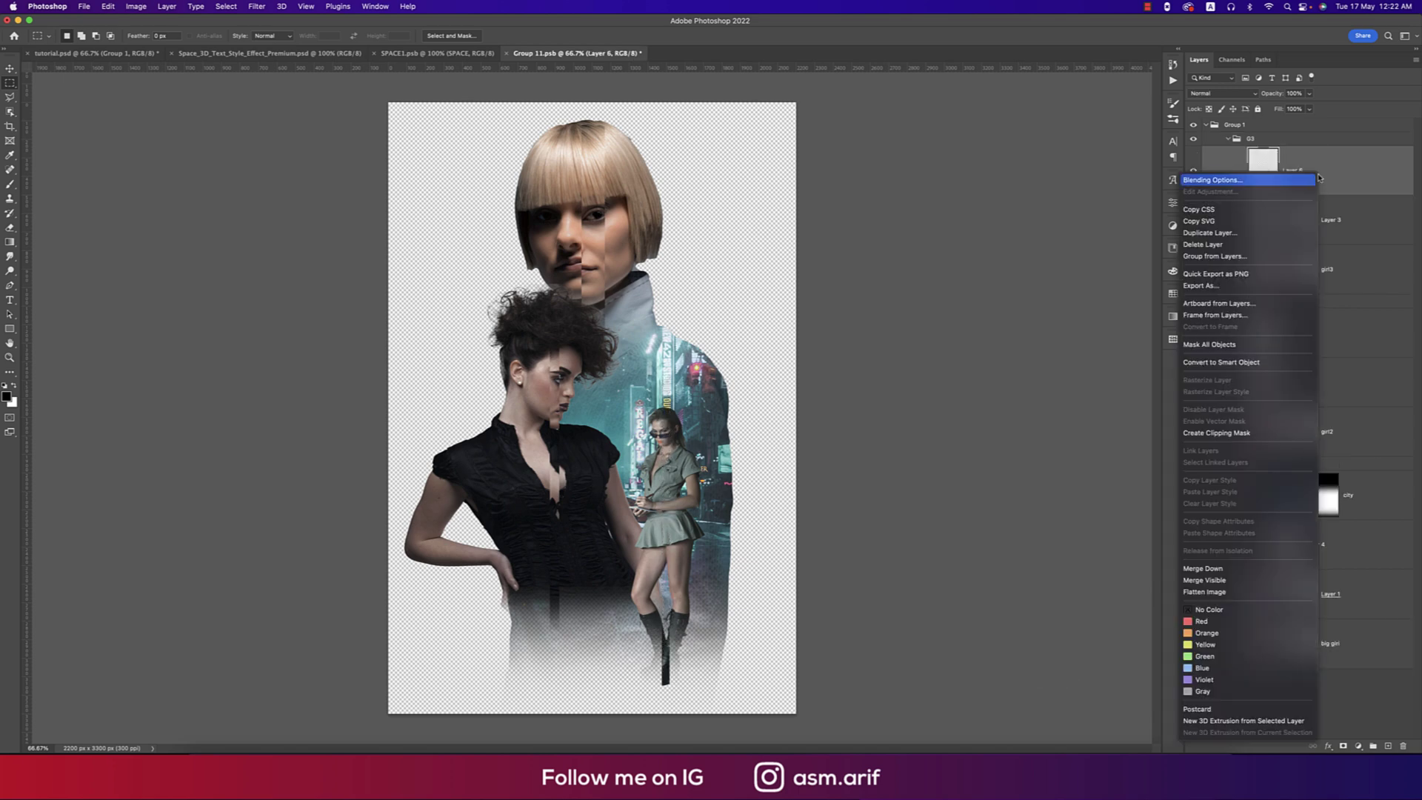
click(1219, 435)
click(1295, 346)
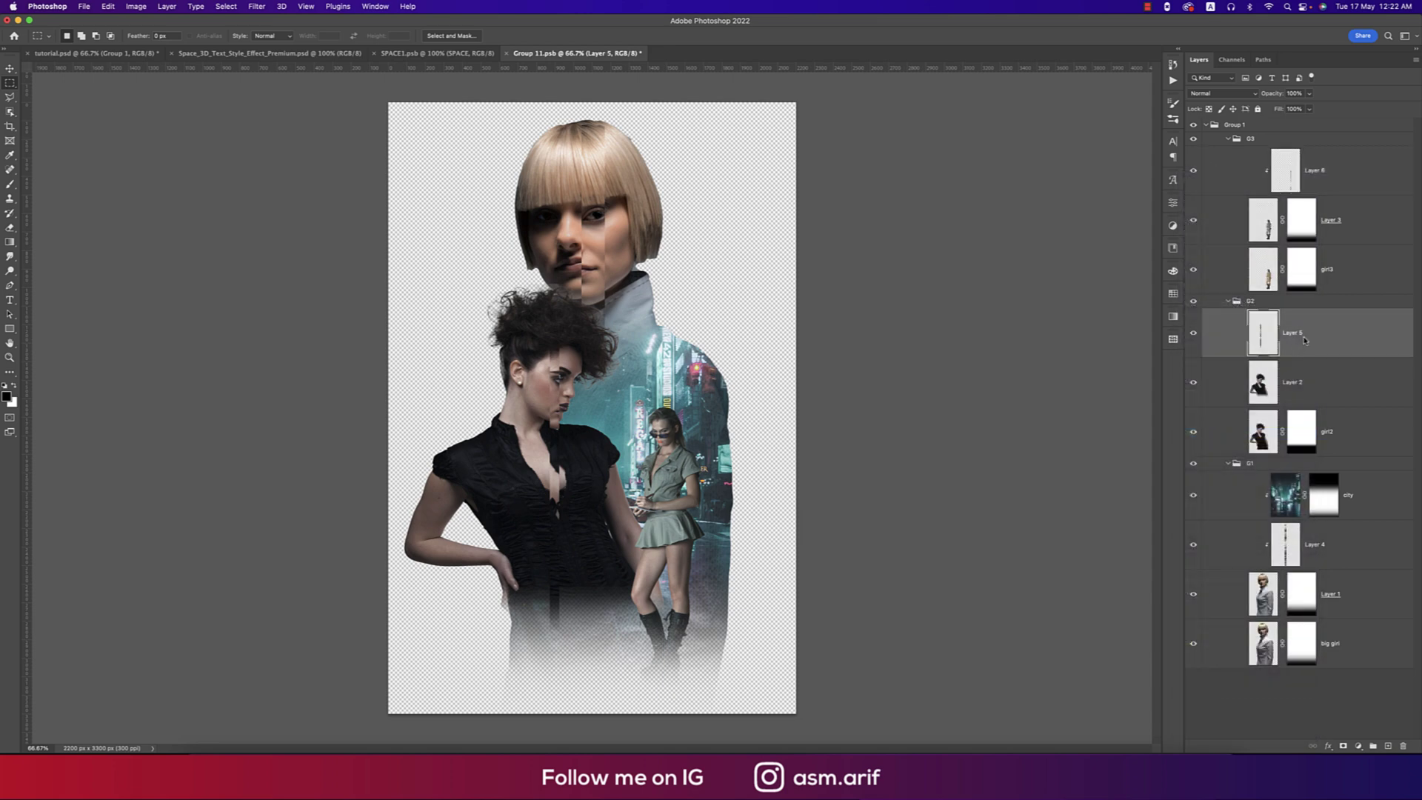
right_click(1302, 342)
click(1214, 442)
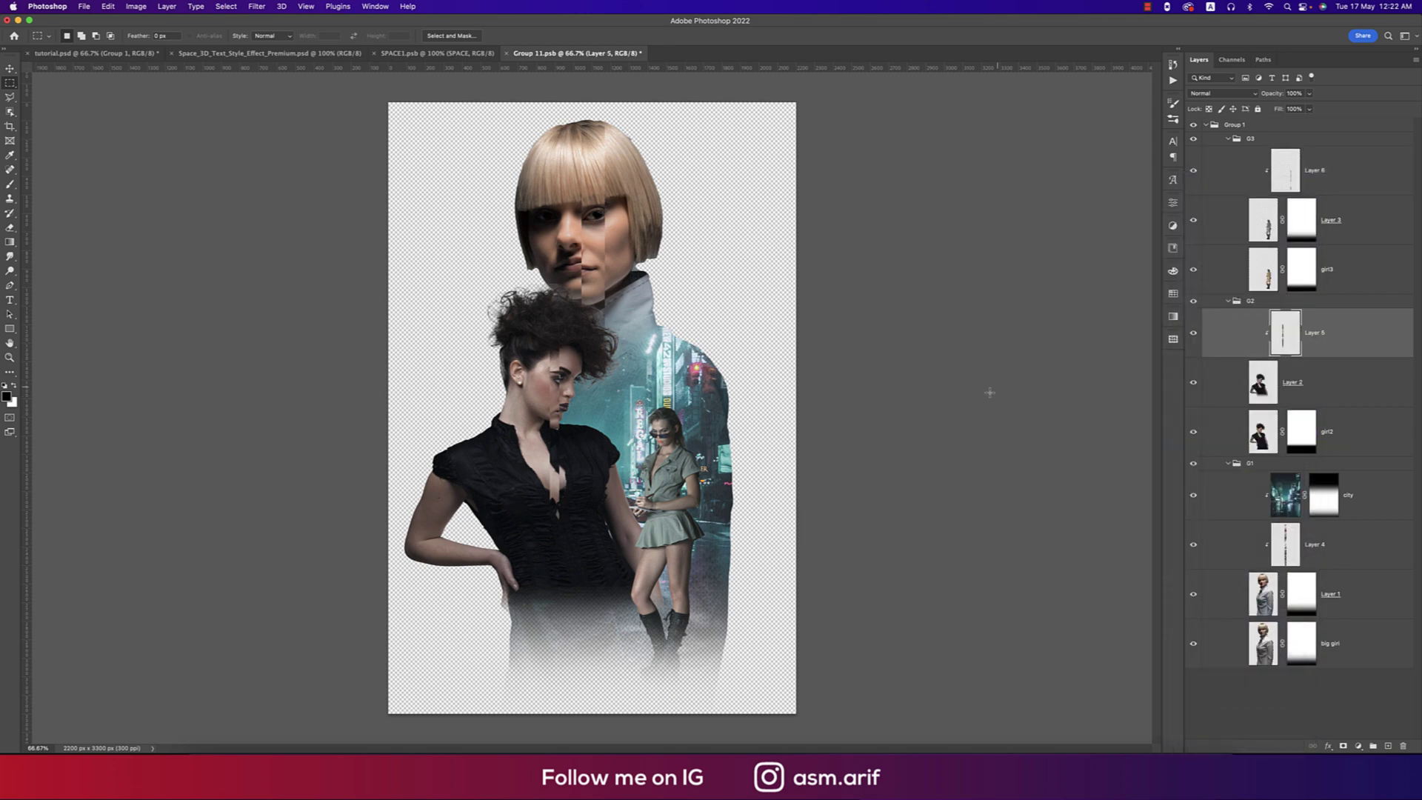
Scale the Layer 6 strip over the small woman to about 110%, extending it down to the canvas edge.
click(1301, 169)
key(super+t)
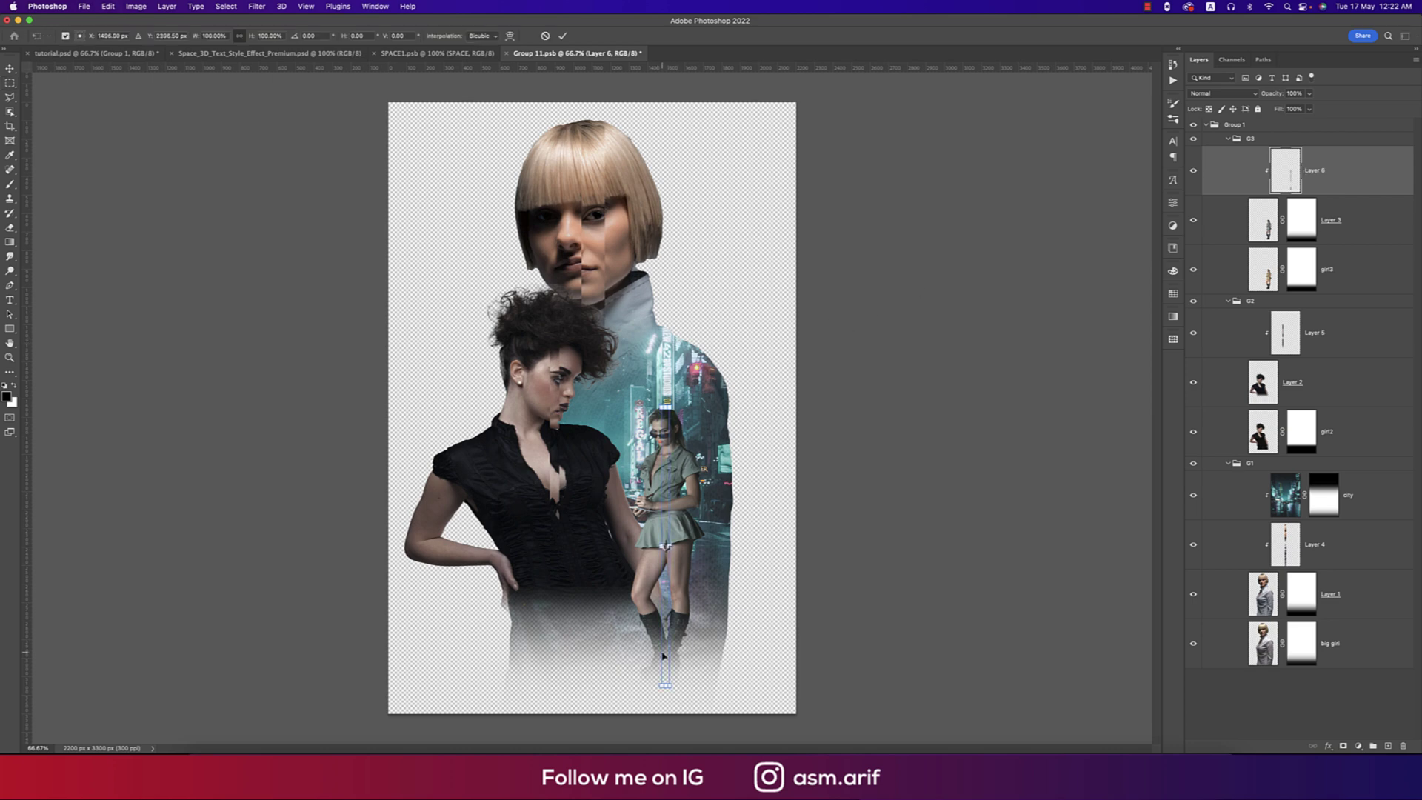
drag(665, 696, 664, 703)
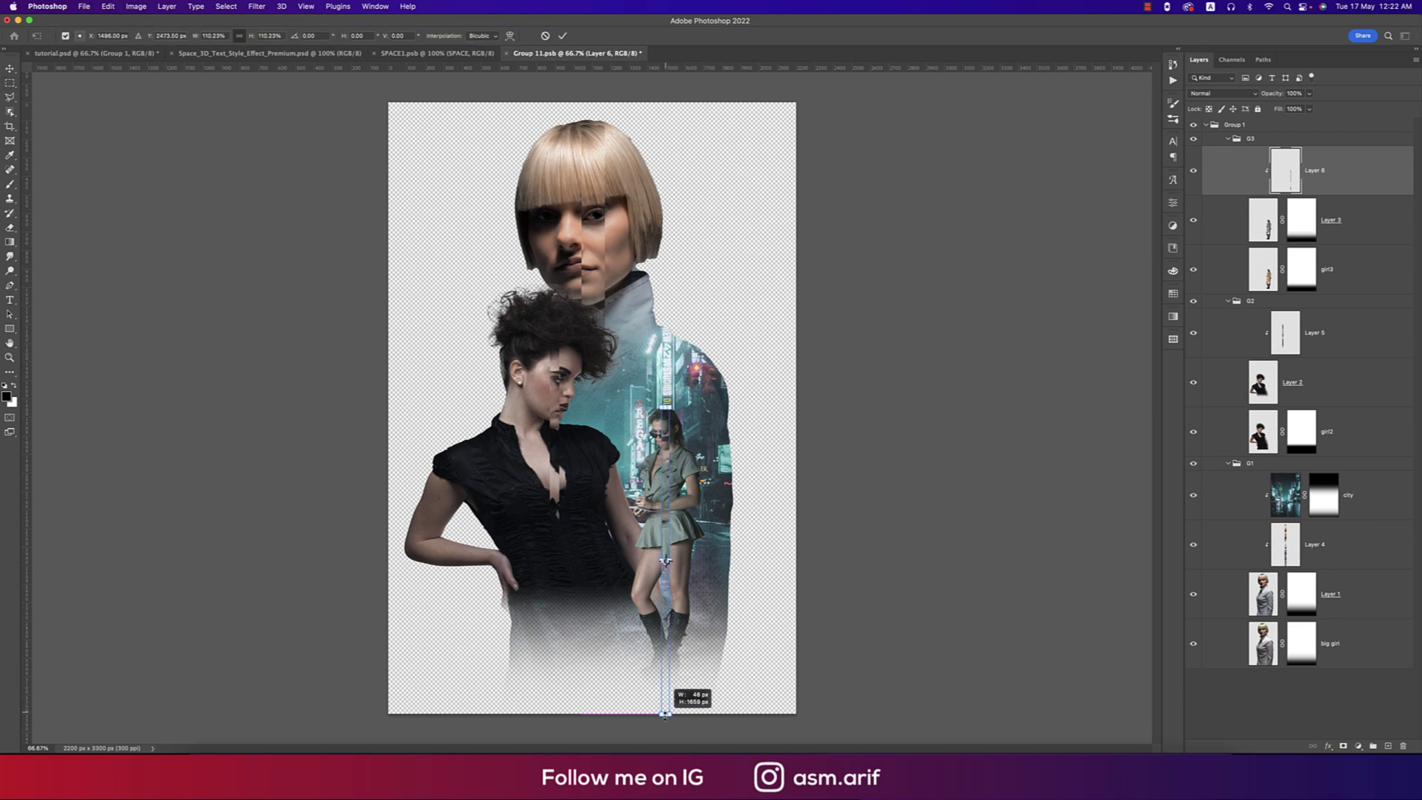
key(Return)
key(m)
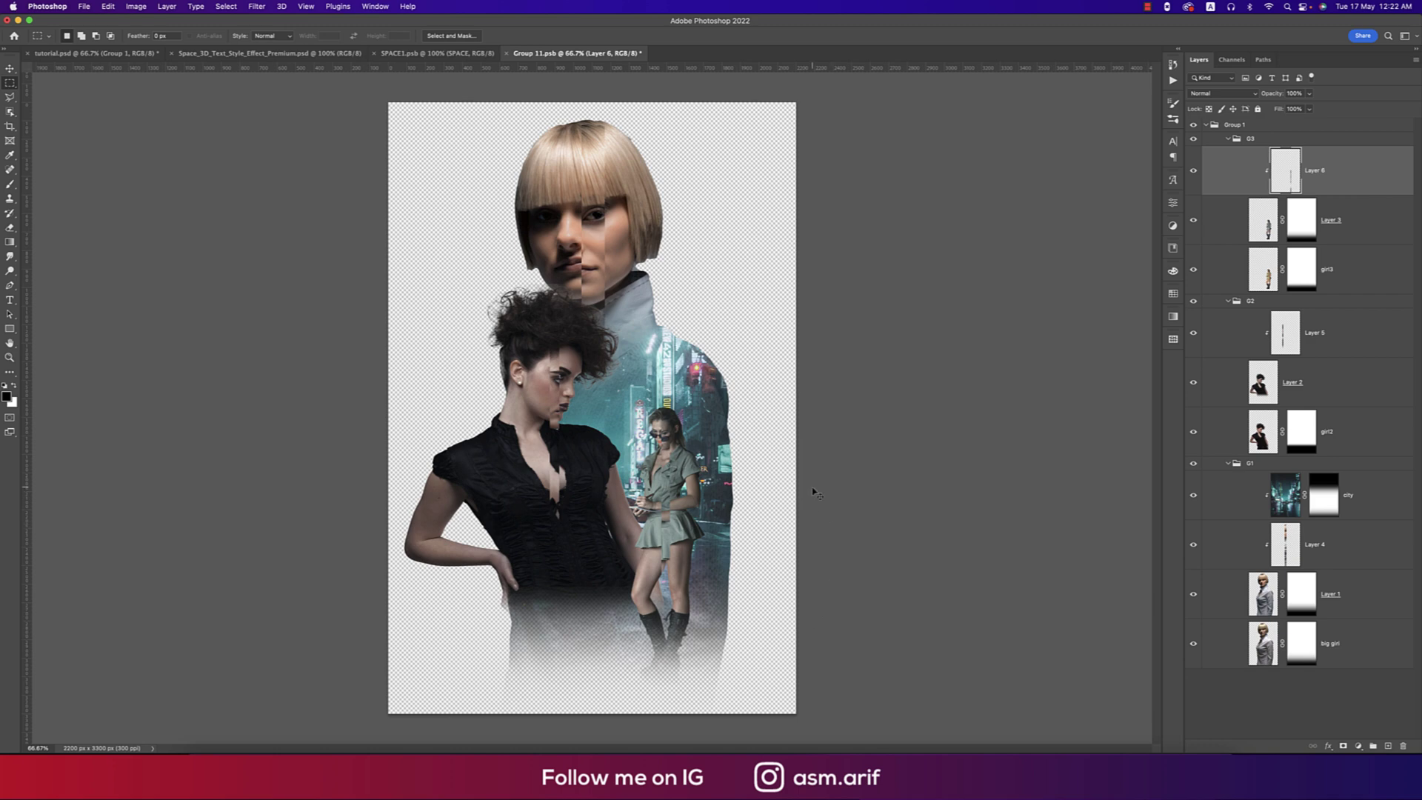
Save the Group 1 smart object, return to the tutorial.psd poster and save it.
key(super+s)
click(93, 53)
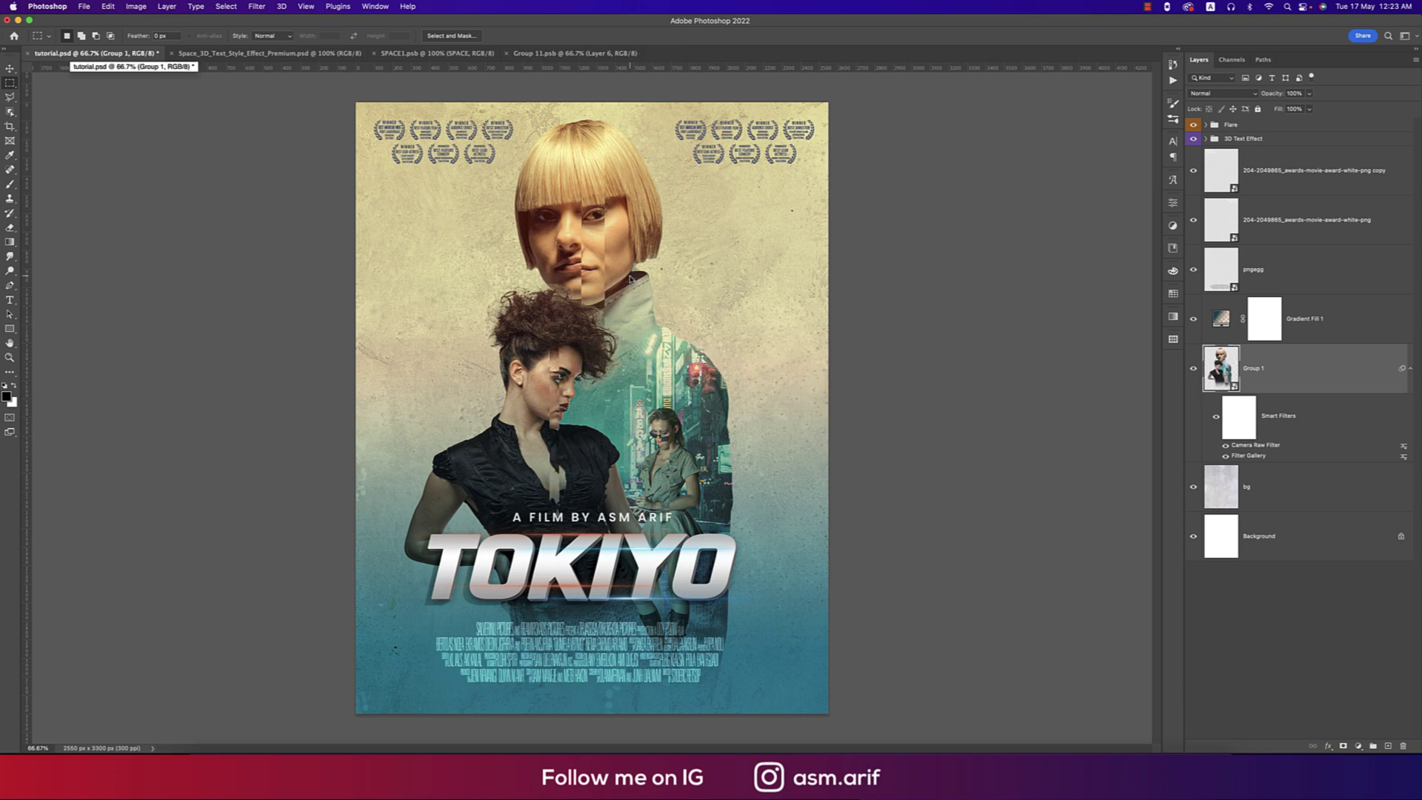
key(super+s)
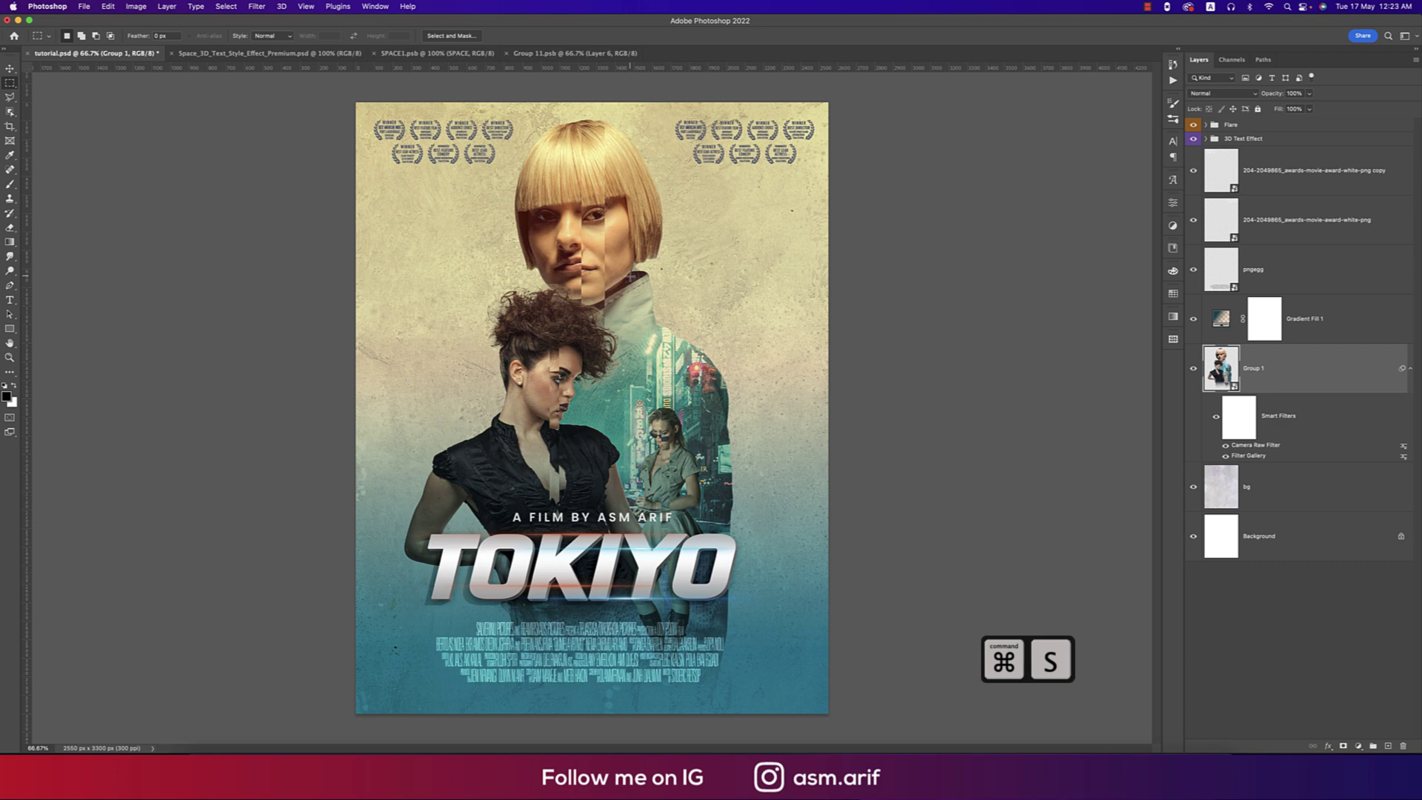
Save a JPEG copy of the poster as tutorial copy.jpg in the Tokiyo city -16-5-2022 folder at quality 12, Baseline Optimized.
click(84, 7)
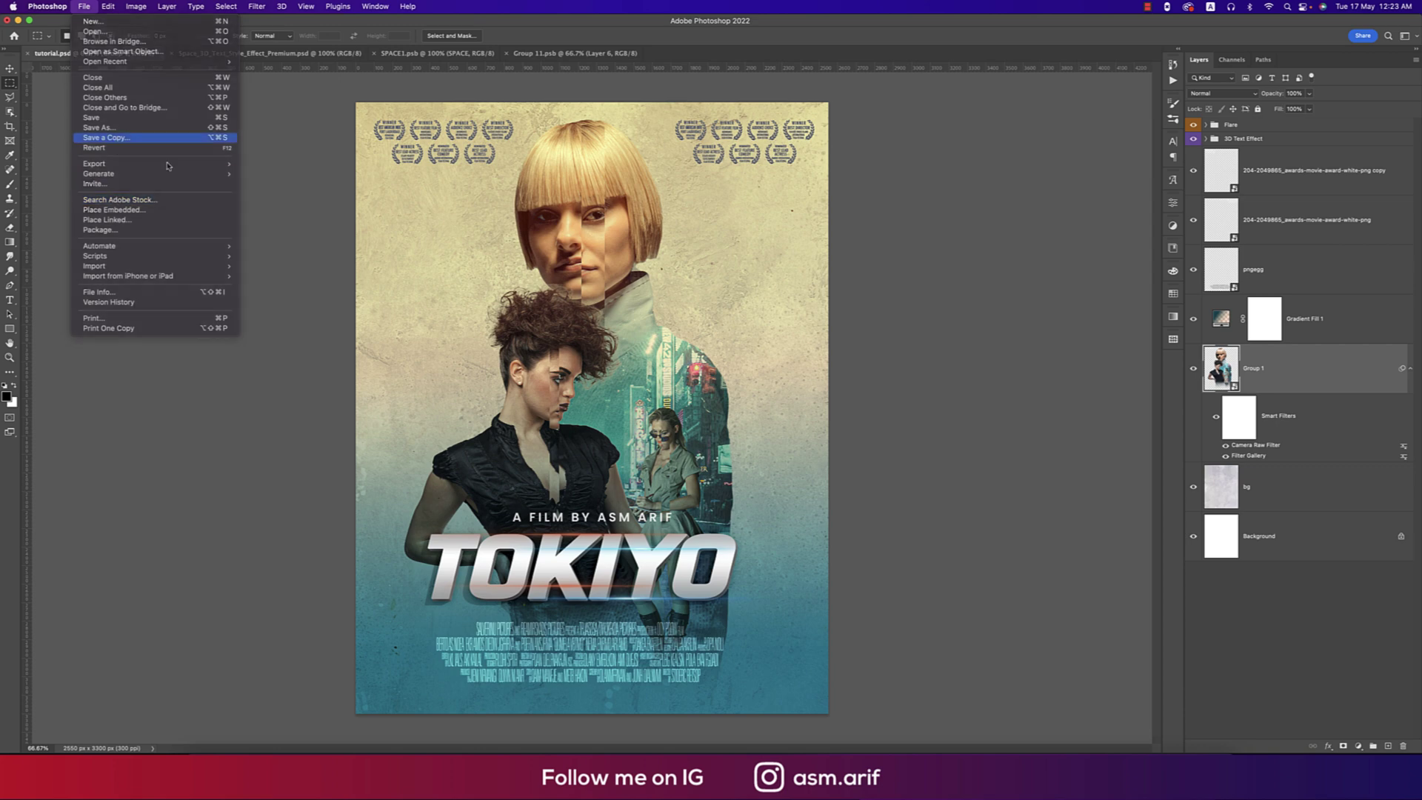
click(124, 141)
click(702, 412)
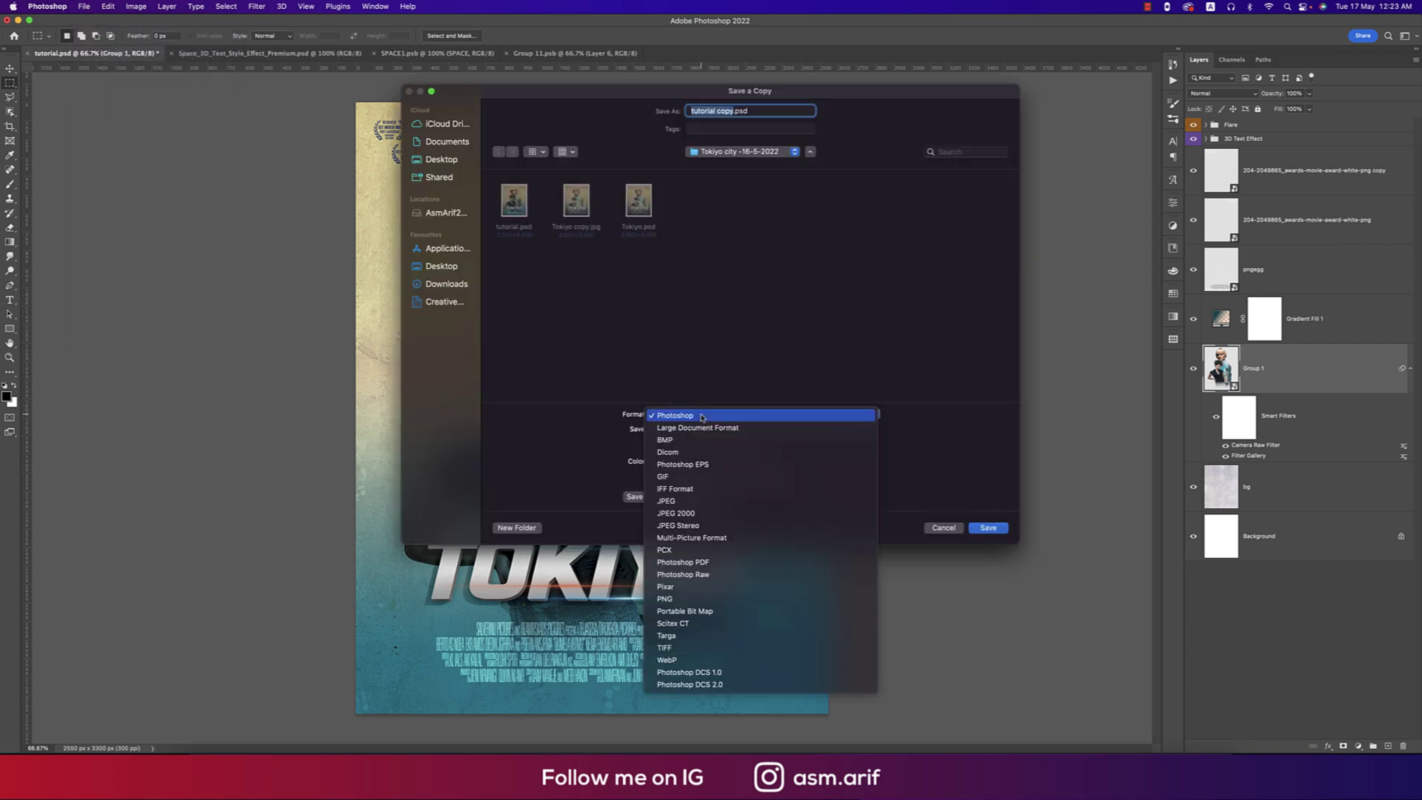
click(730, 498)
click(988, 528)
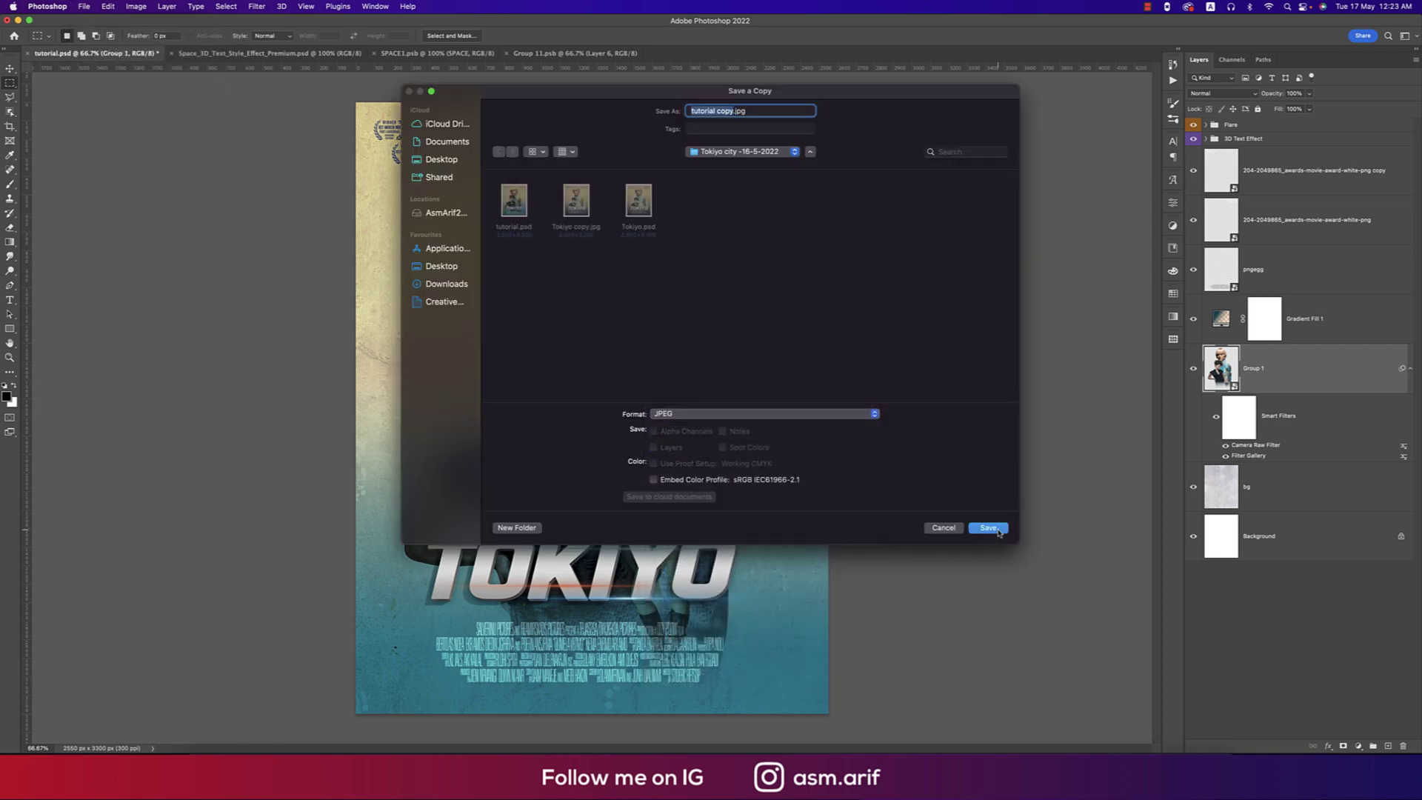
click(775, 219)
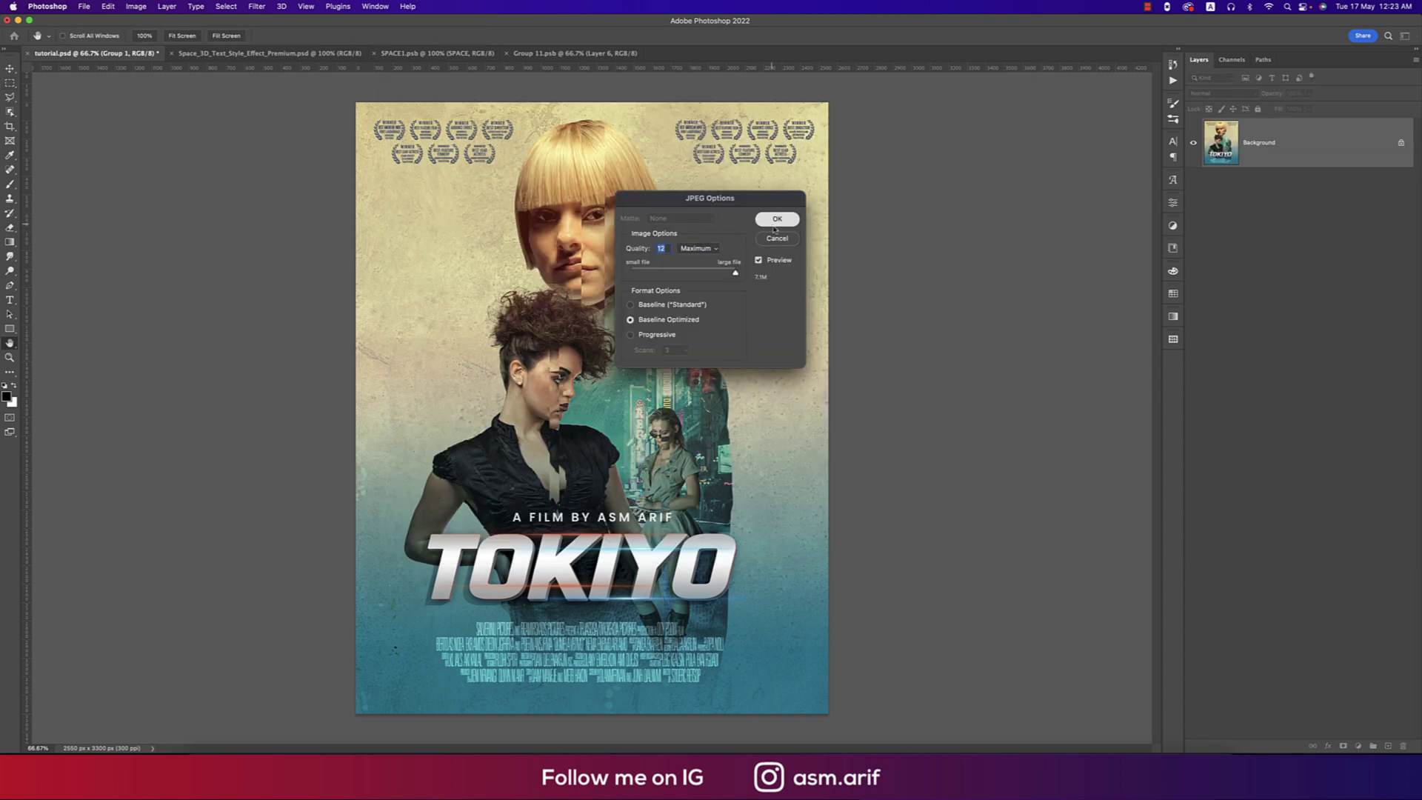